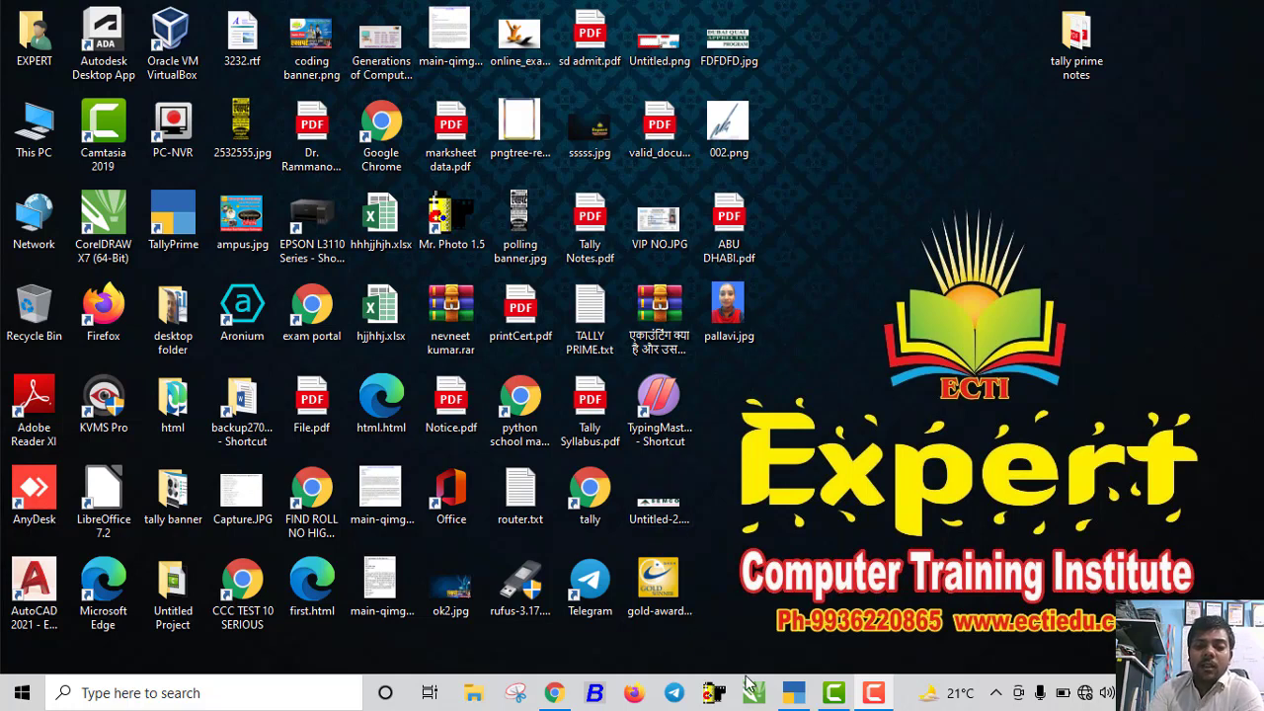
Switch to TallyPrime and create a ledger named Ram Ltd under Sundry Creditors
click(804, 697)
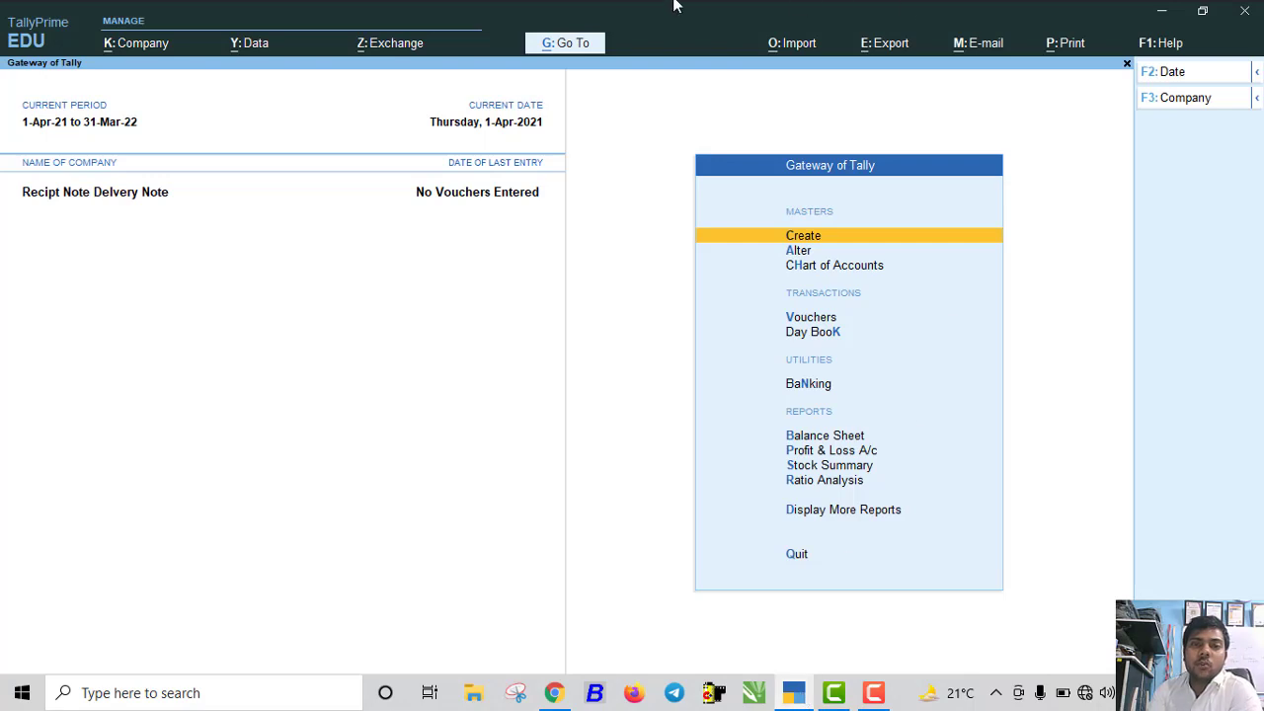
key(Return)
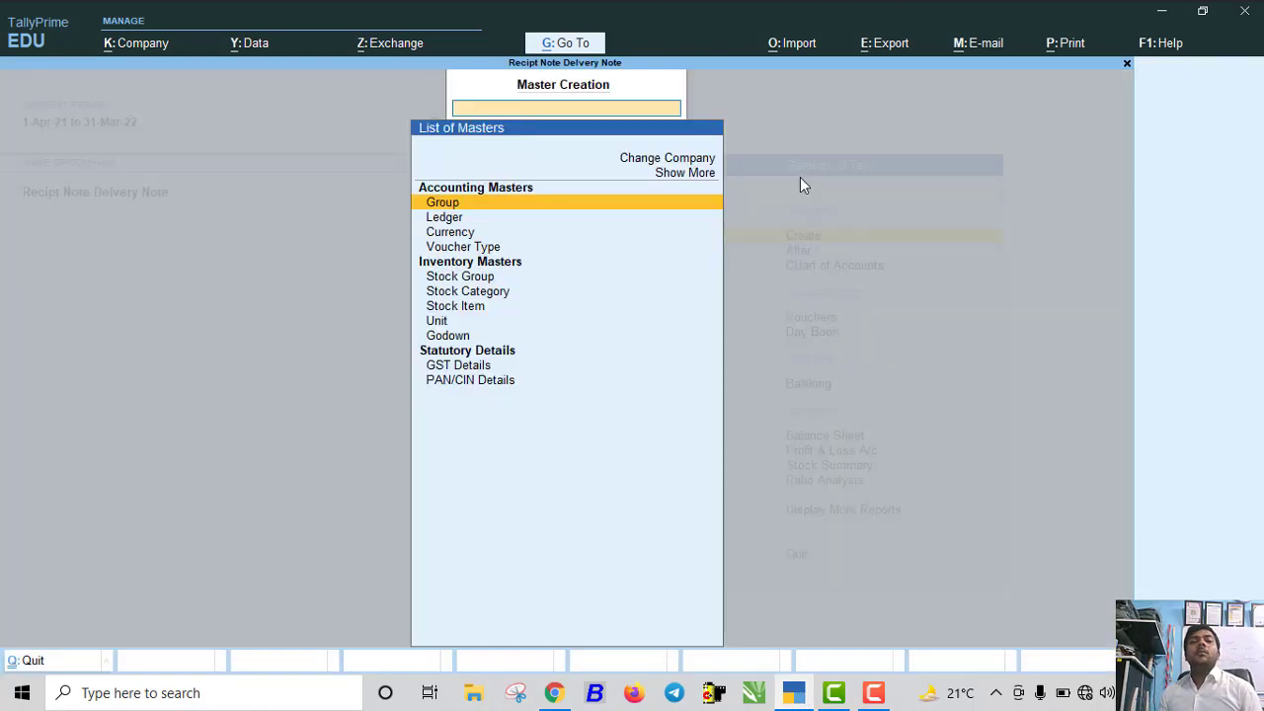
key(Down)
key(Return)
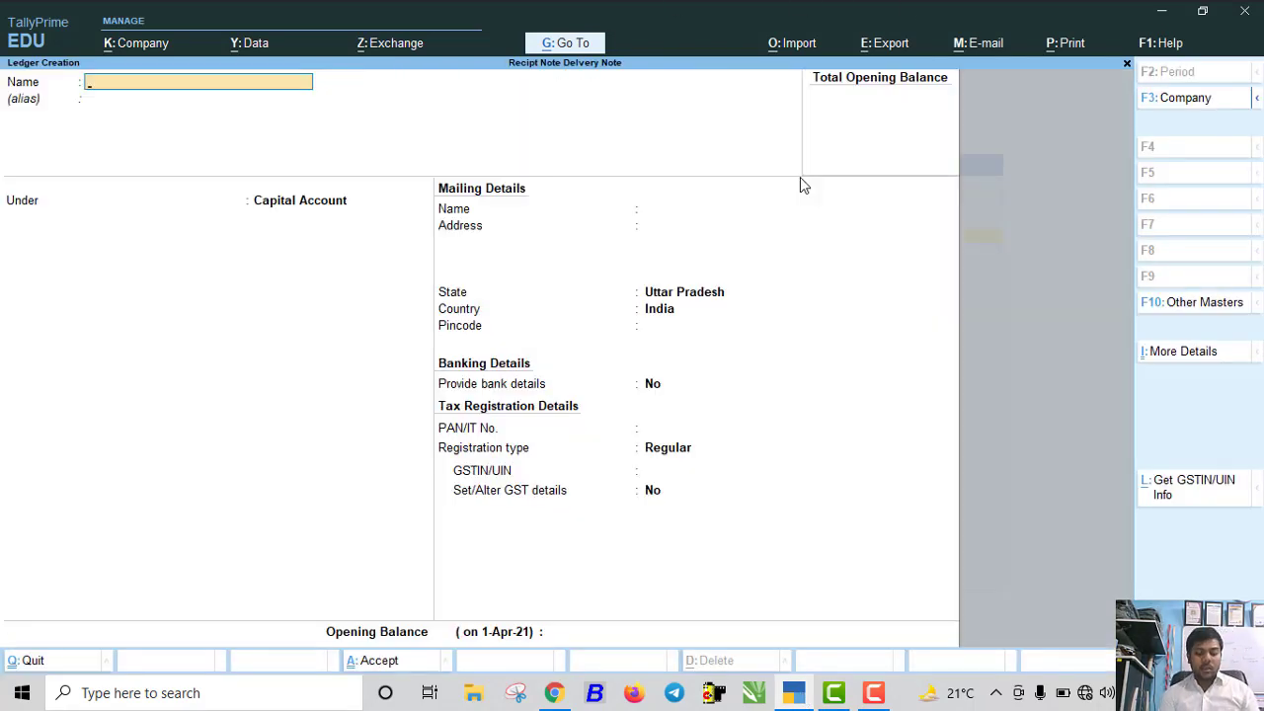
text(Ram L)
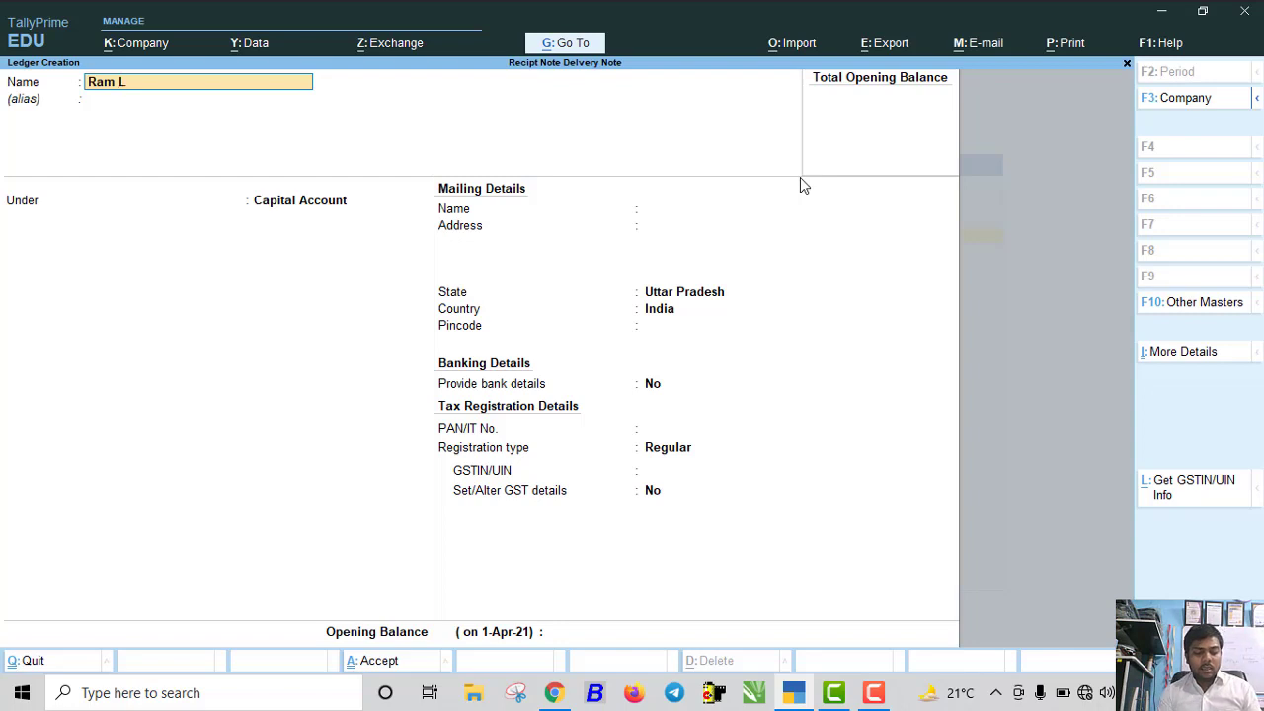
text(td)
key(Return)
key(Return)
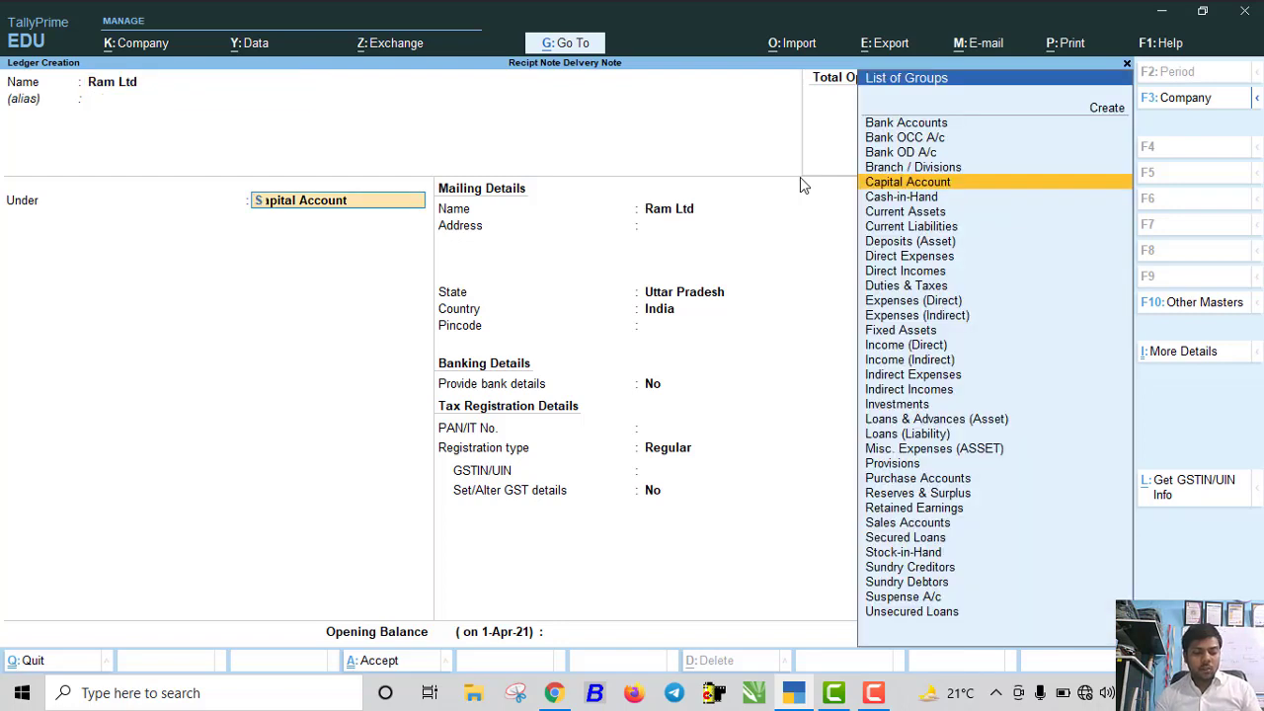
text(Su)
key(Return)
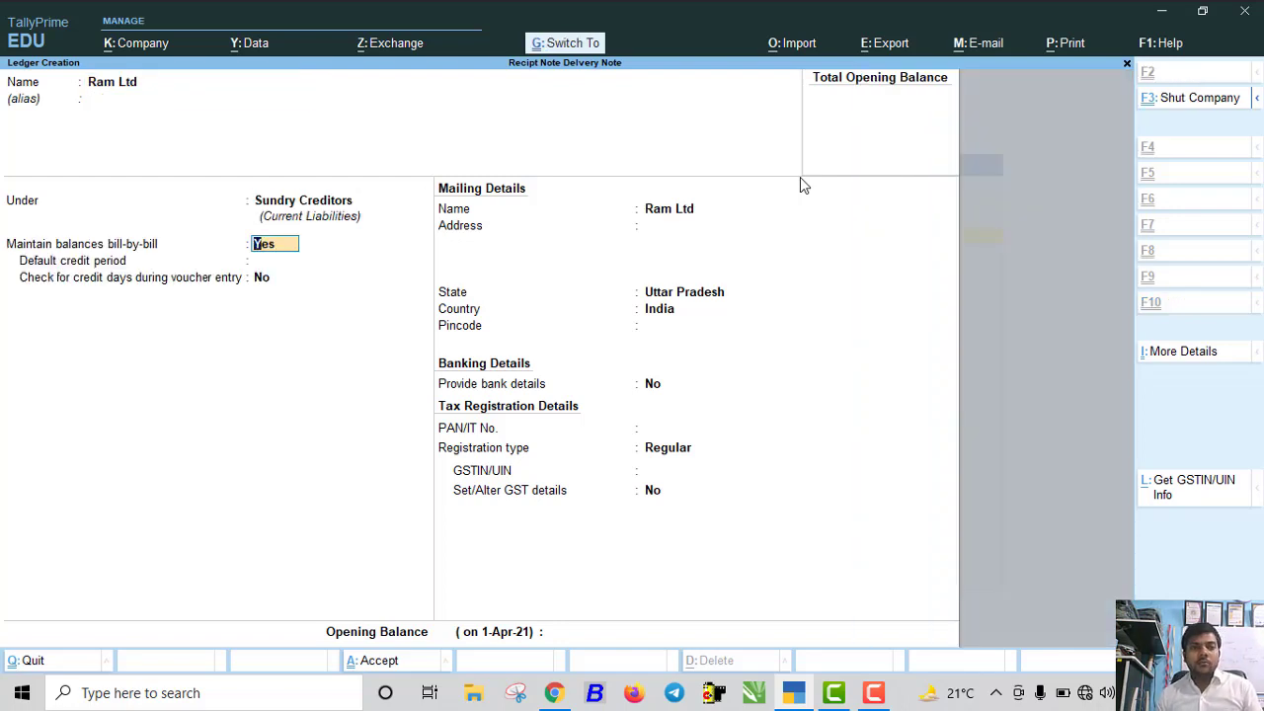
key(ctrl+a)
Create a customer ledger under Sundry Debtors, entering the customer's full name as the ledger name
text(S)
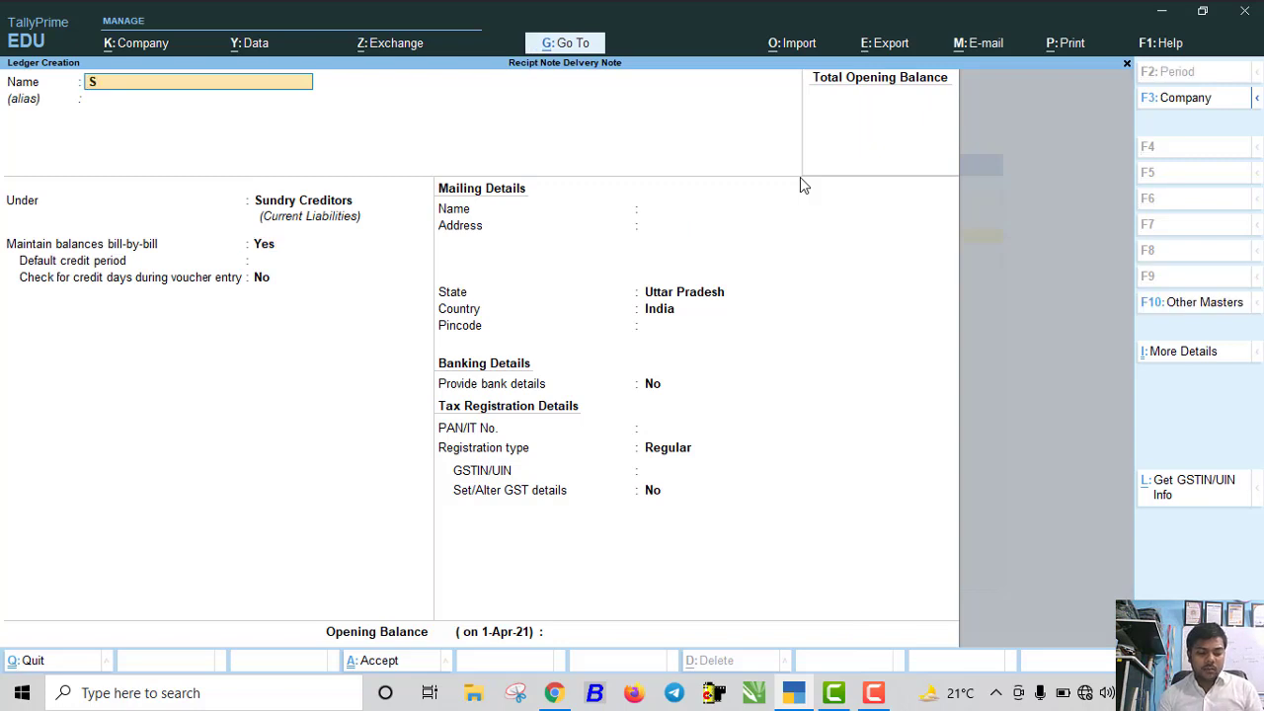
text(hyam Kumar)
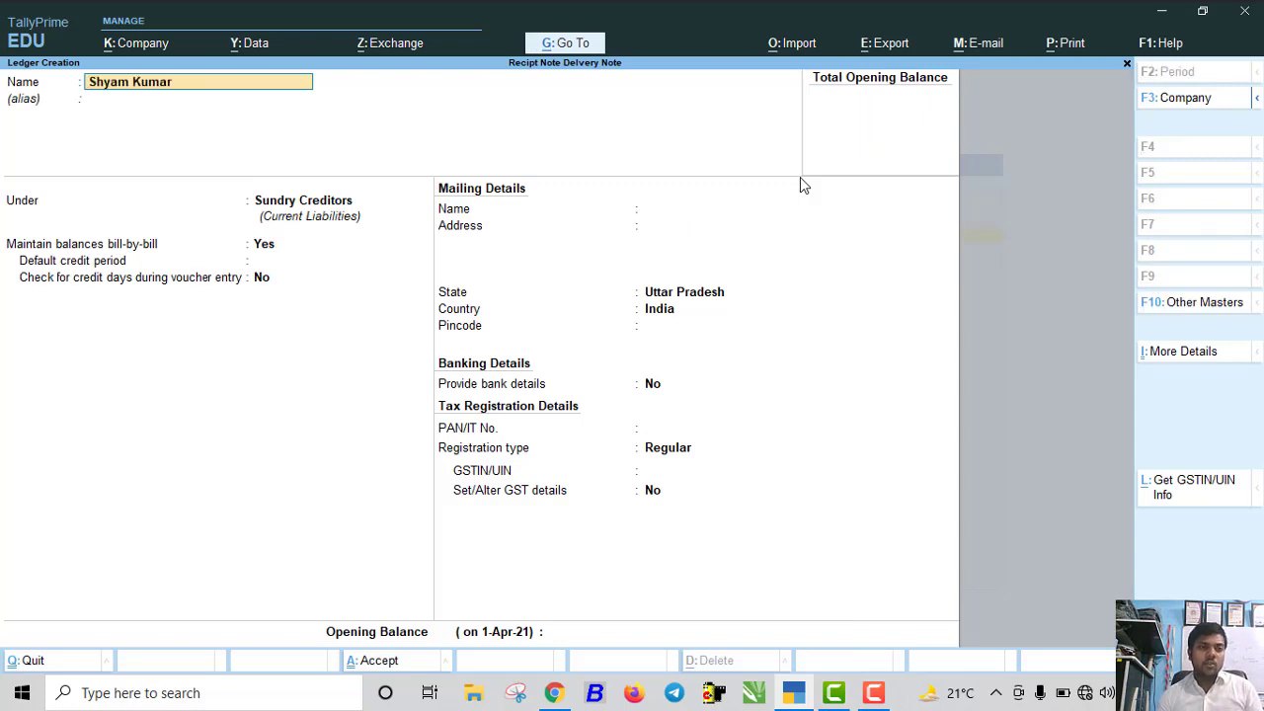
key(Return)
key(Return)
text(s)
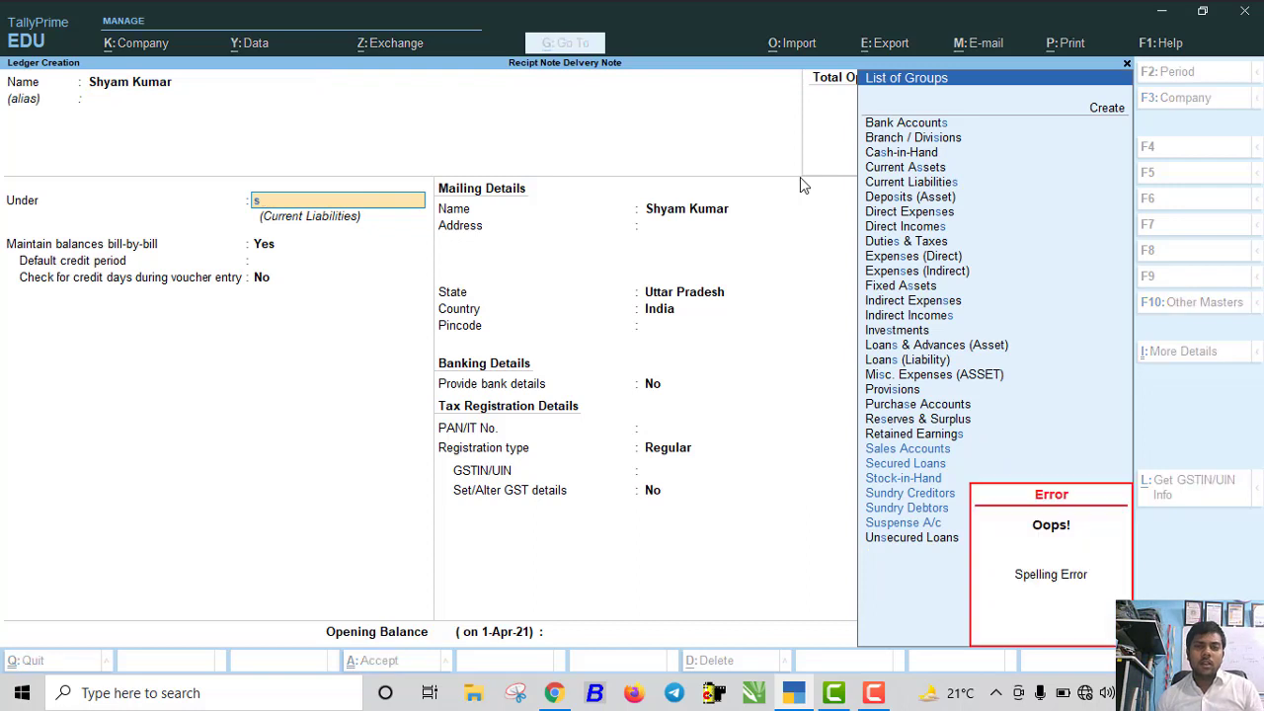
key(Down)
key(Down)
key(Down)
key(Down)
key(Return)
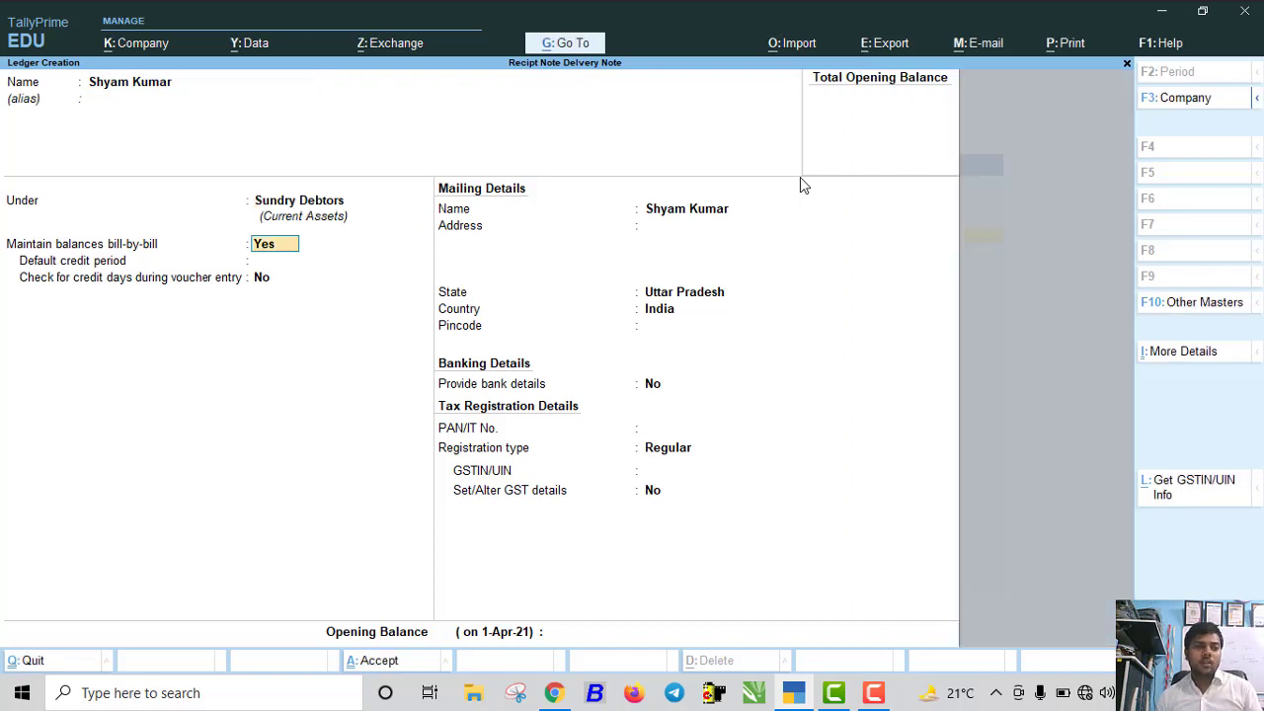
key(ctrl+a)
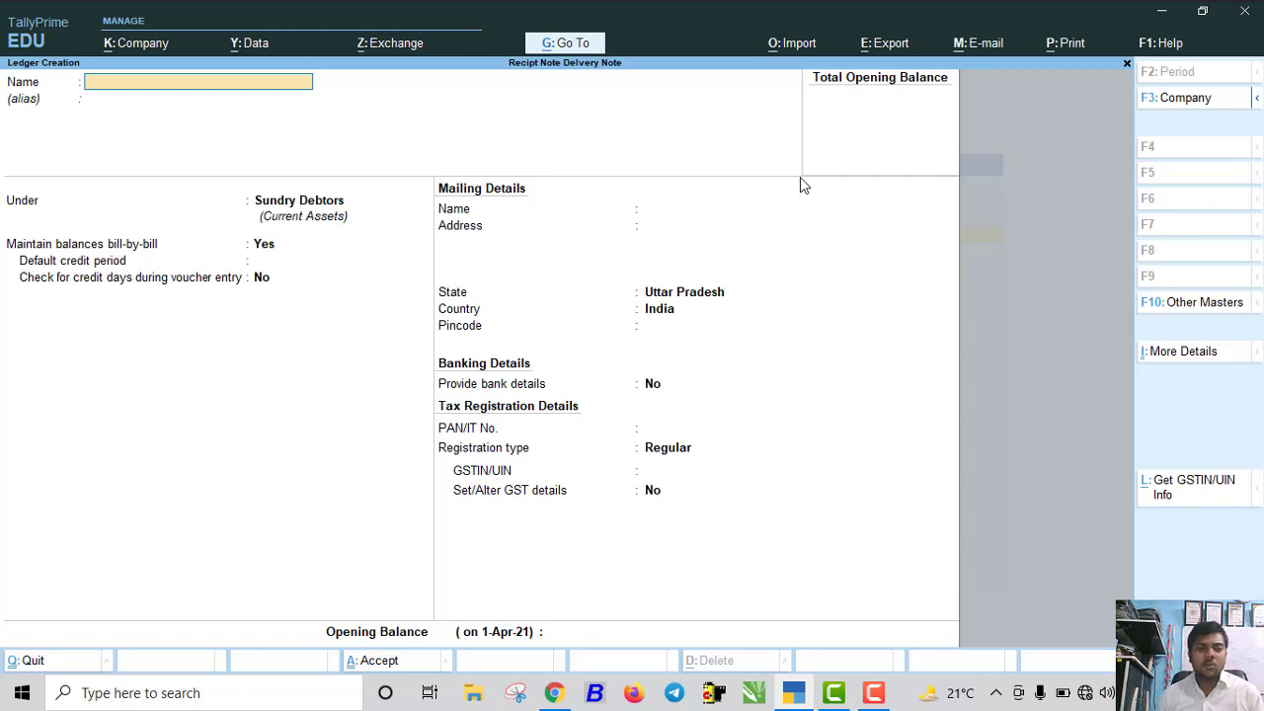
Create a ledger named Purchase under Purchase Accounts
text(Purch)
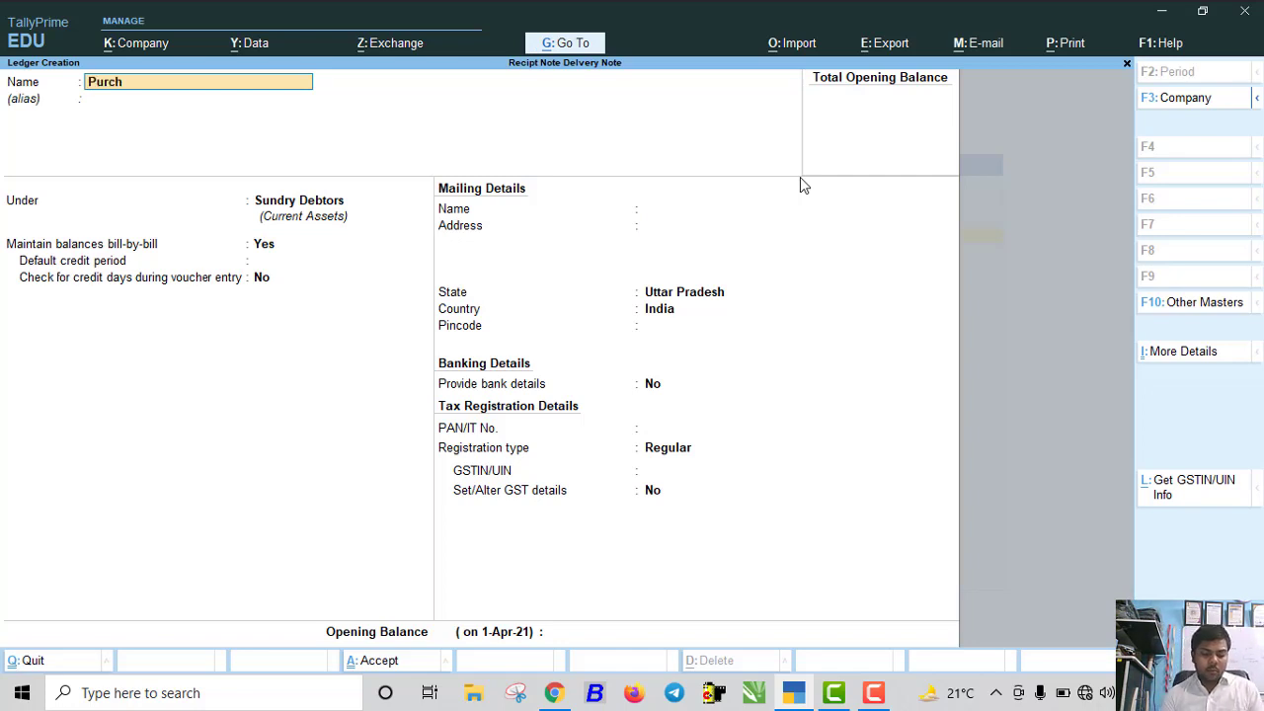
text(ase)
key(Return)
key(Return)
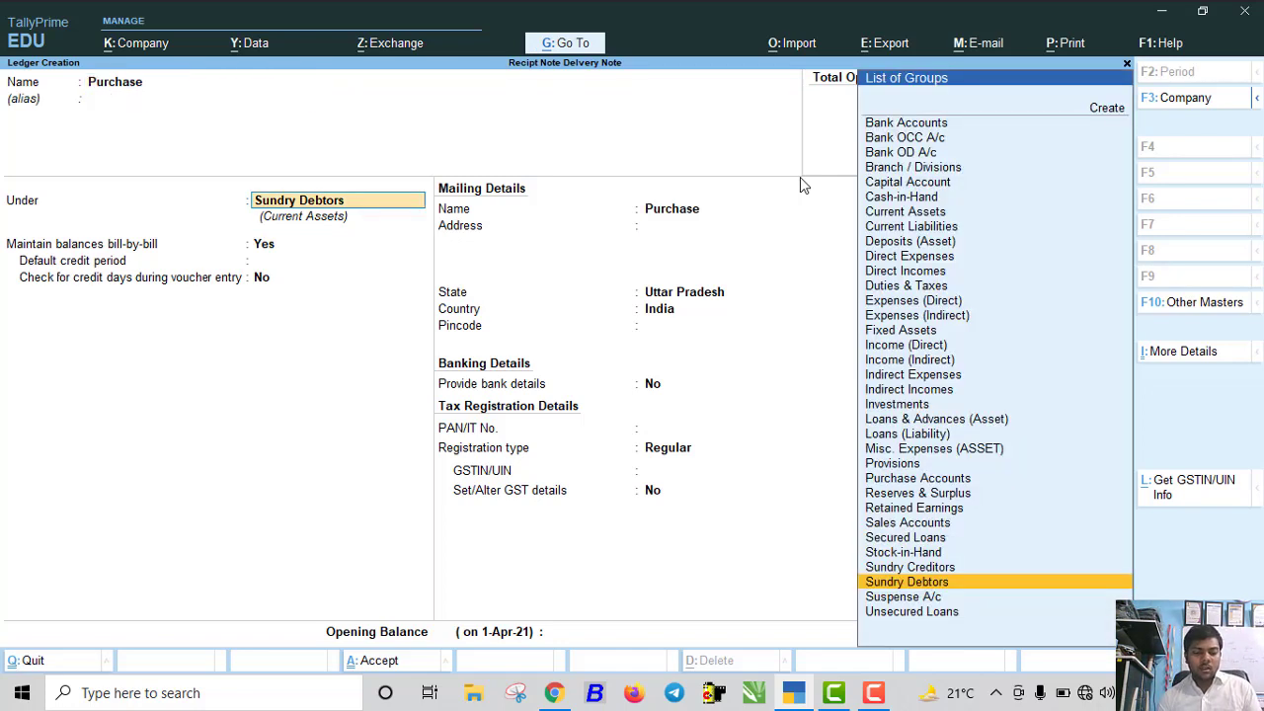
text(Pu)
key(Return)
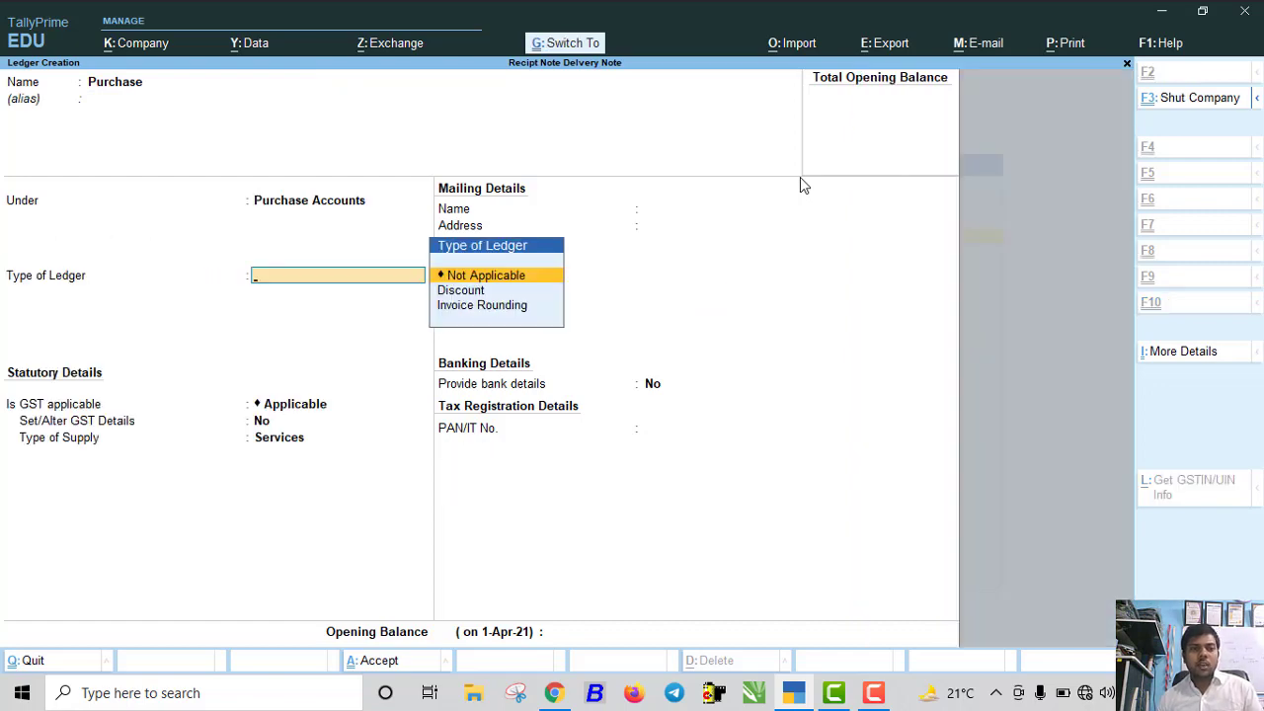
key(ctrl+a)
Create a ledger named Sales under Sales Accounts
text(Sales)
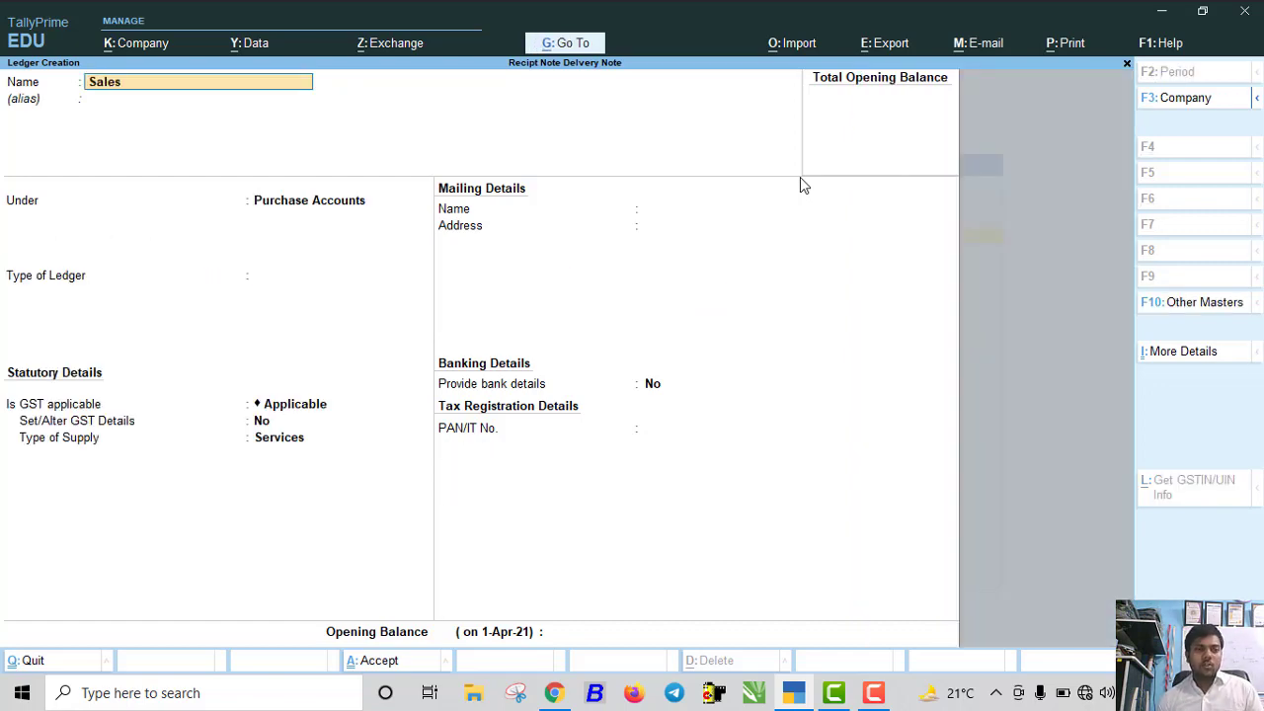
key(Return)
key(Return)
text(Sa)
key(Return)
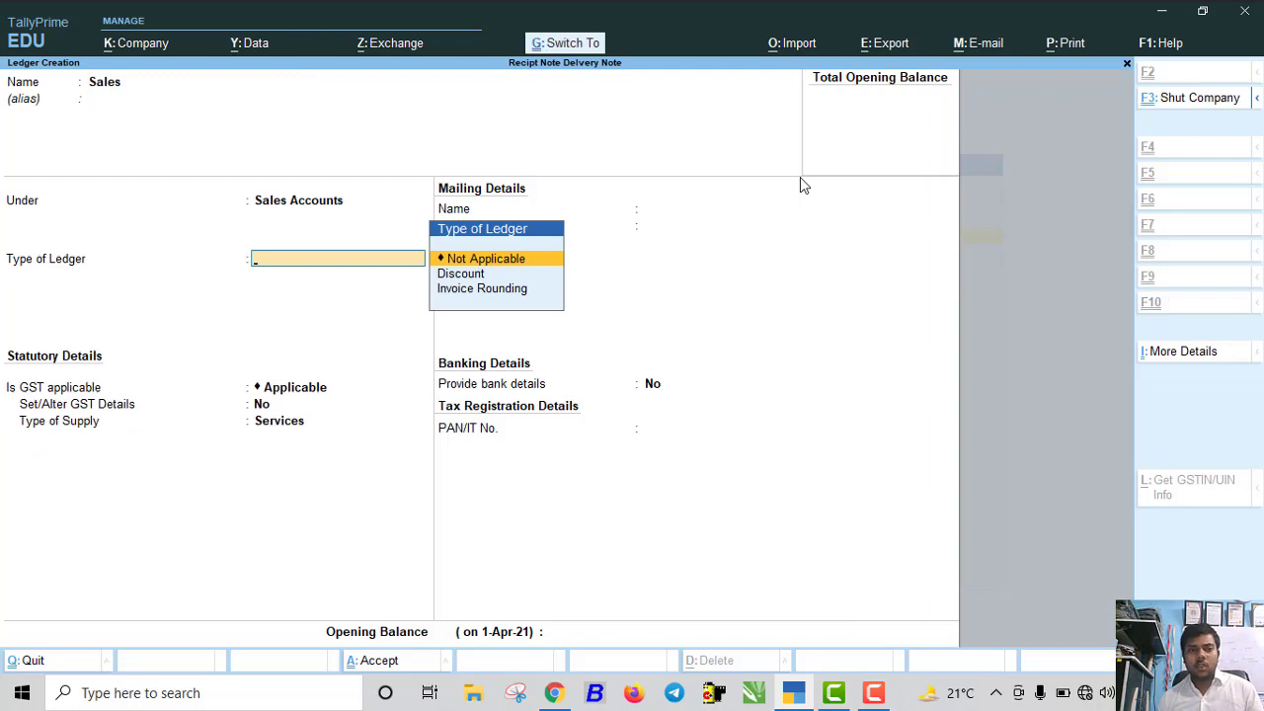
key(ctrl+a)
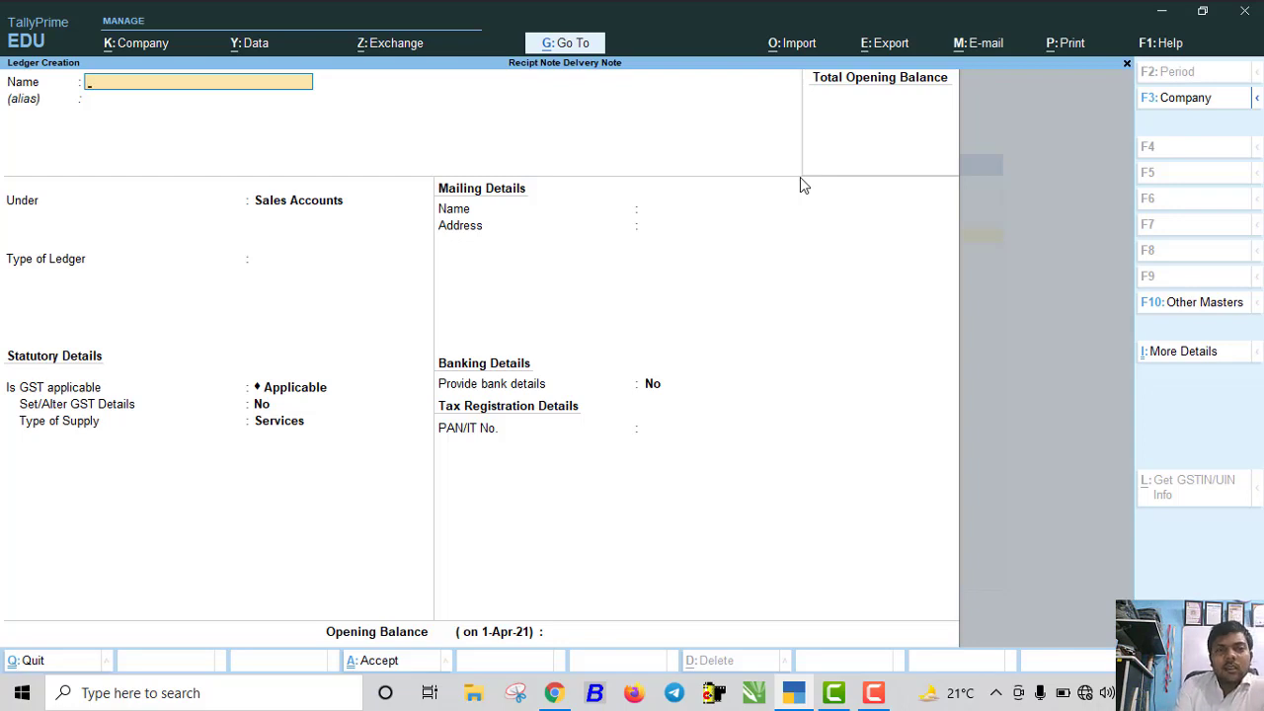
key(Escape)
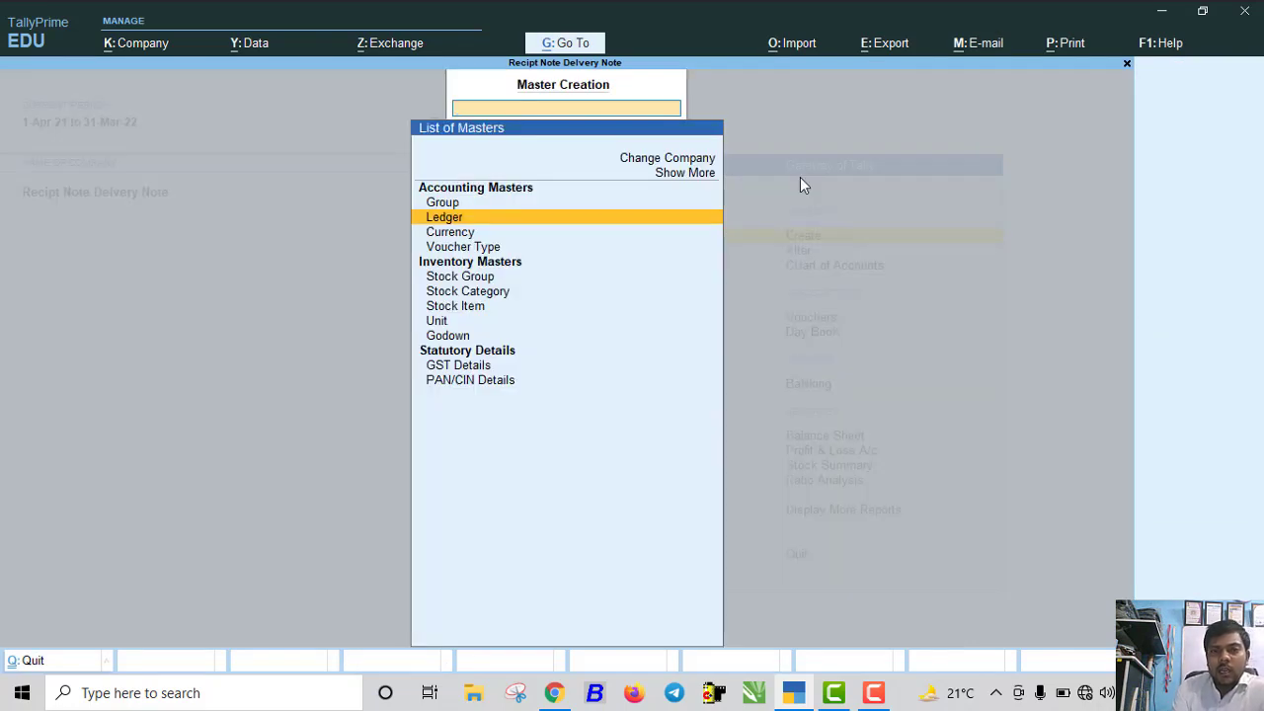
key(Escape)
key(Down)
key(Down)
key(Down)
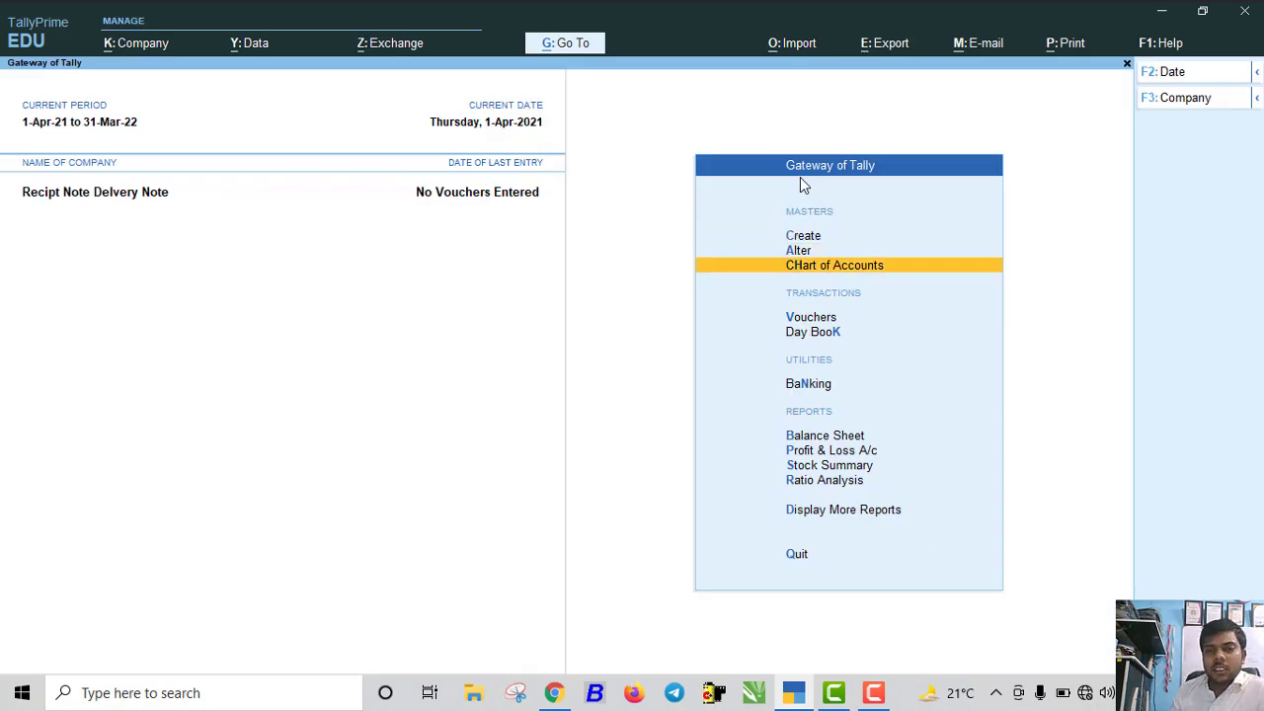
key(Up)
key(Up)
key(Up)
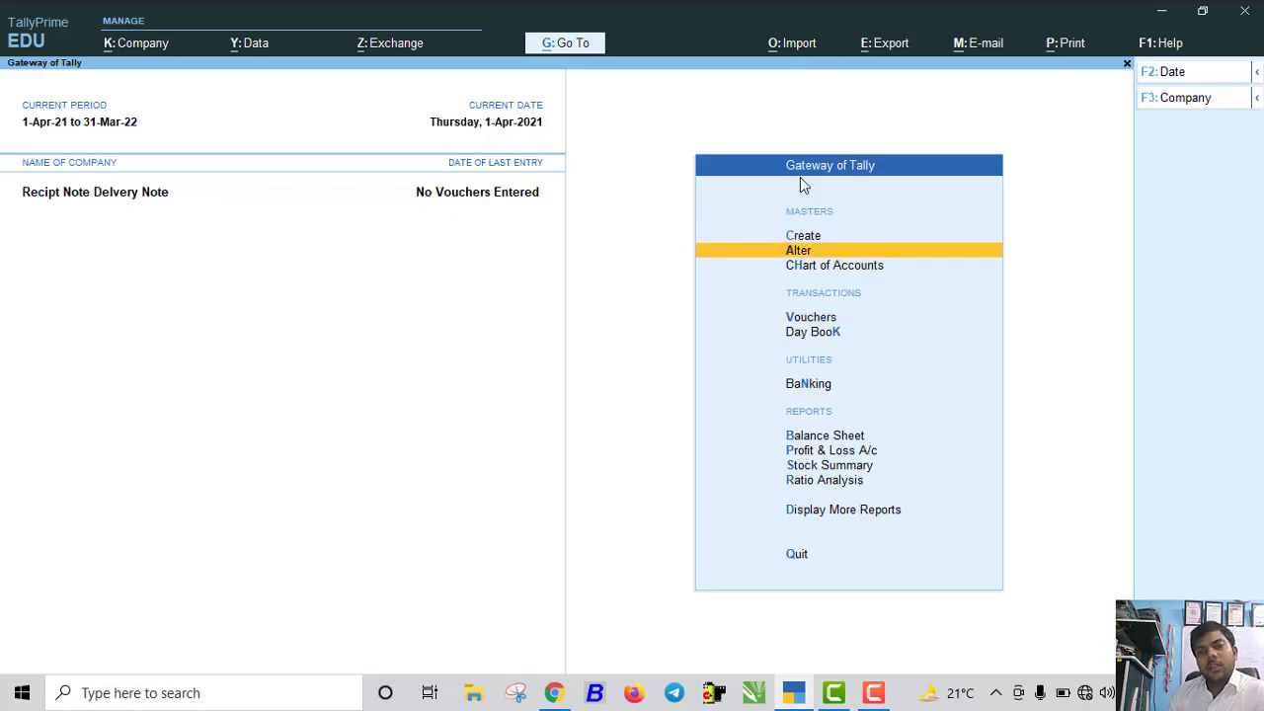
key(Return)
key(Return)
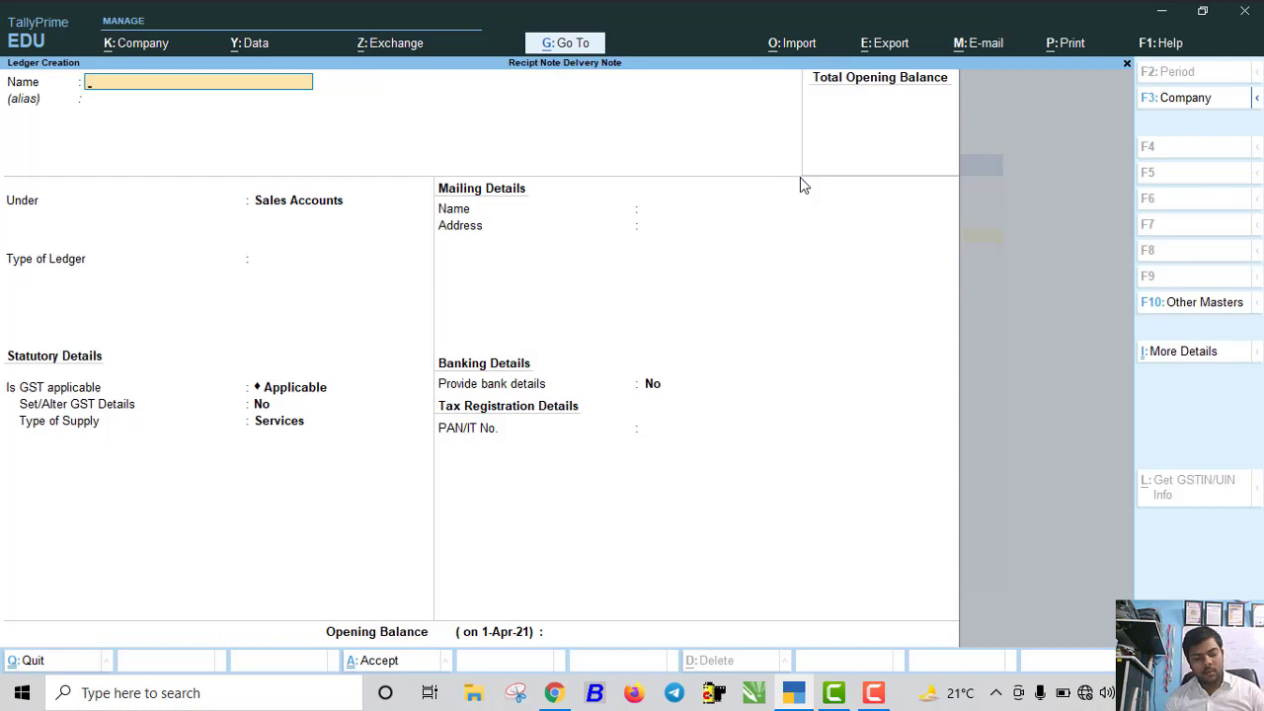
Create a ledger named Cgst under Duties & Taxes with duty type GST and tax type Central Tax
text(Cgst)
key(Return)
key(Return)
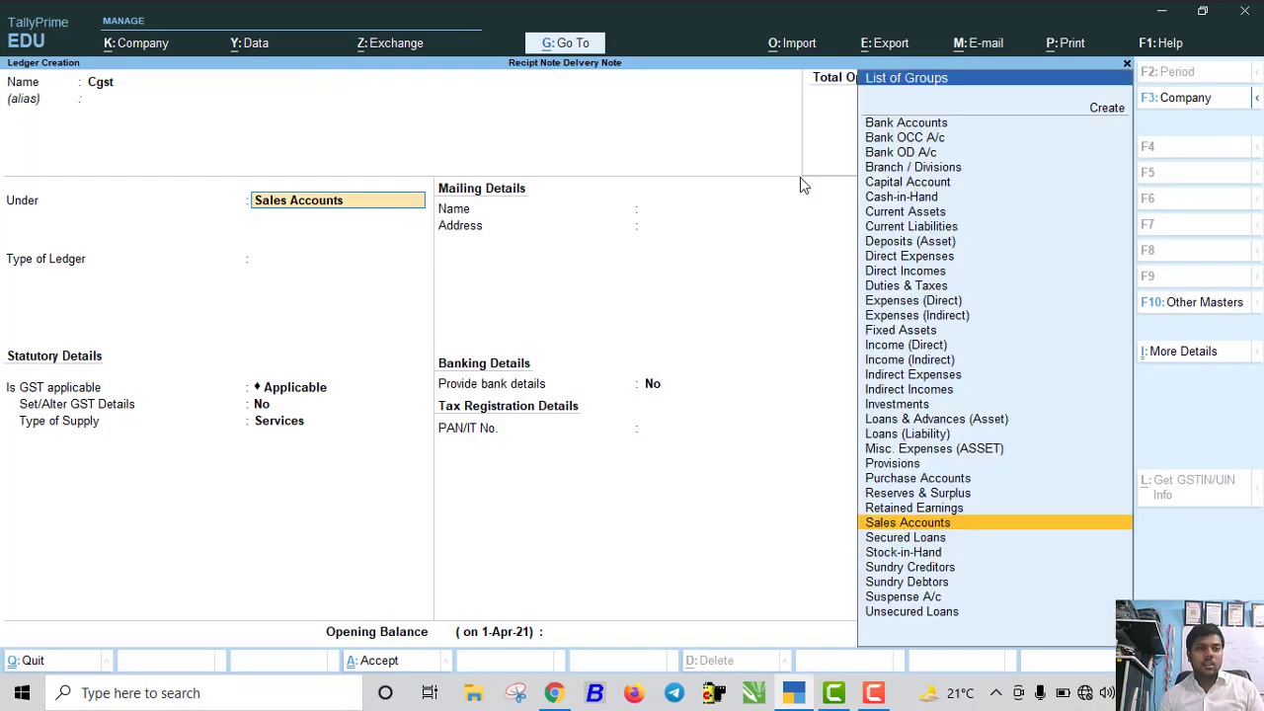
text(Du)
key(Return)
key(Up)
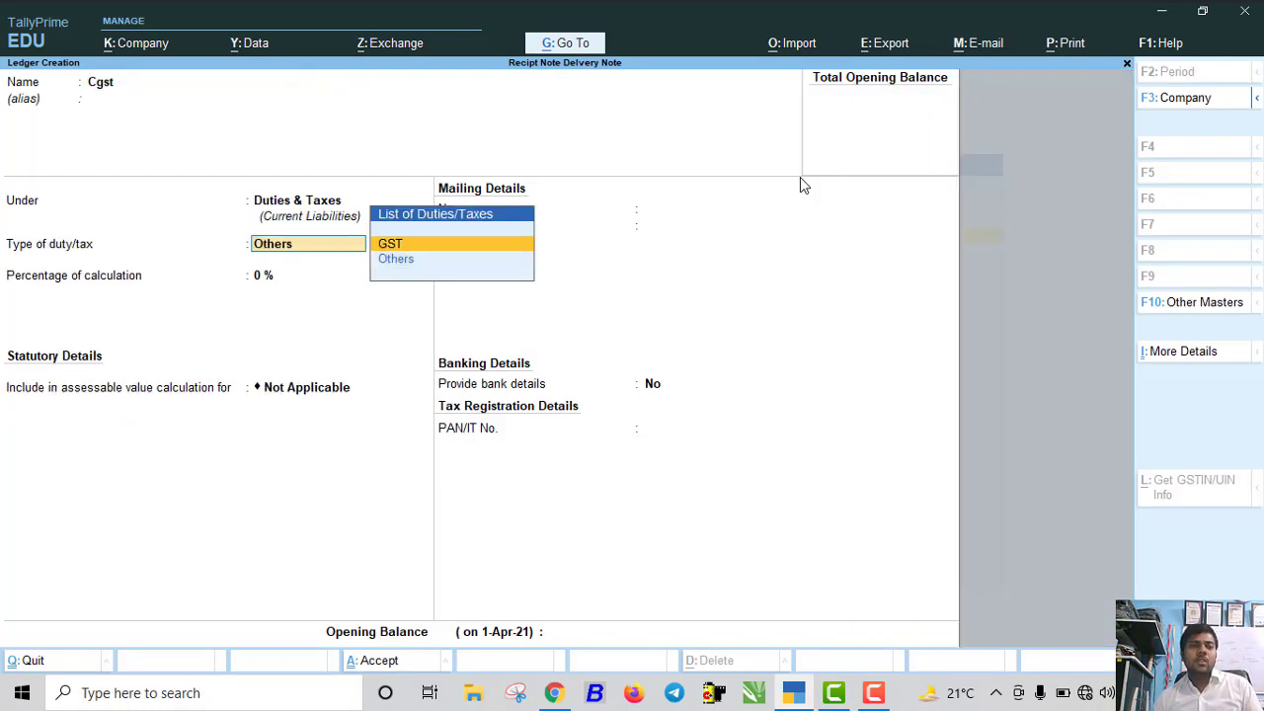
key(Return)
key(Return)
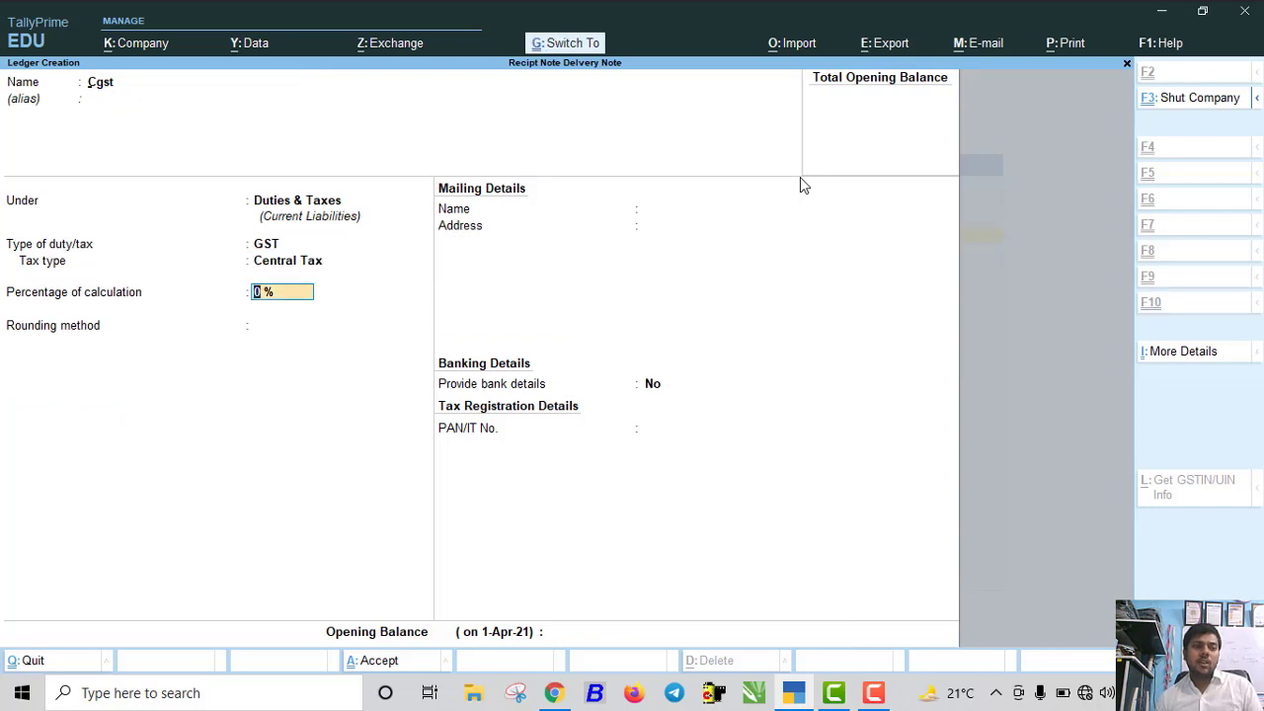
key(ctrl+a)
Create a ledger named Sgst under Duties & Taxes with duty type GST and tax type State Tax
text(Sga)
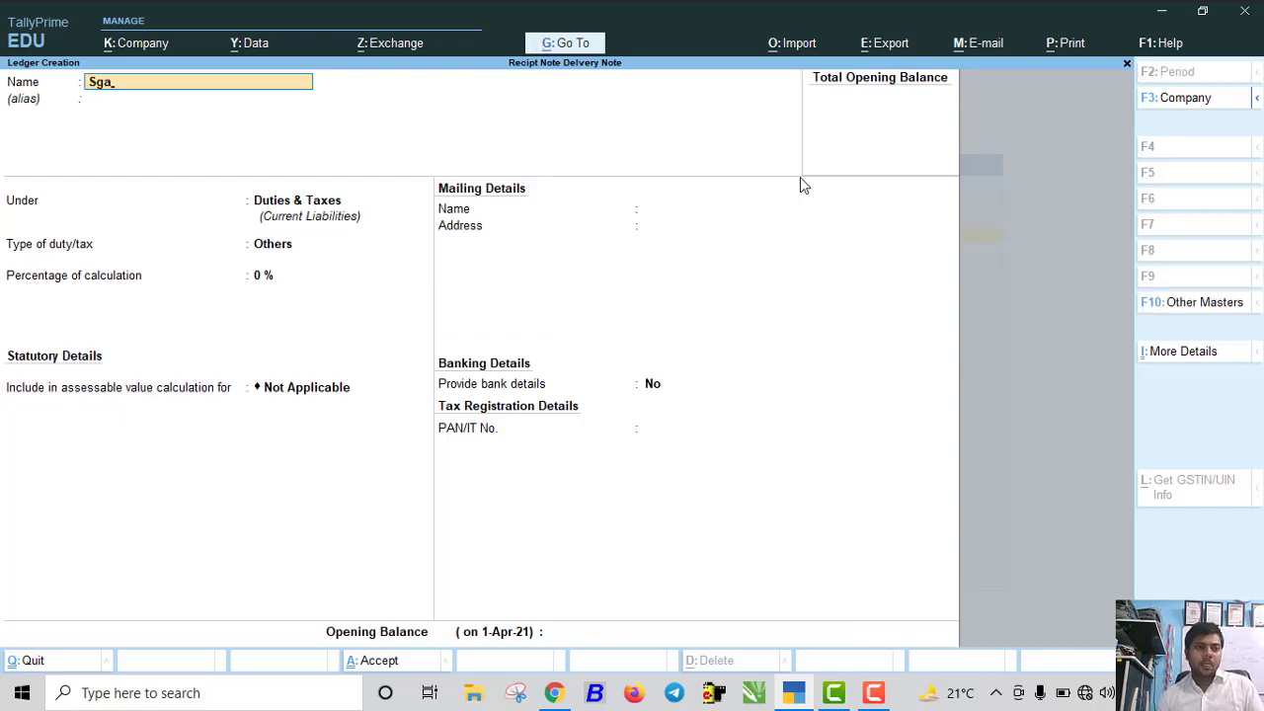
key(BackSpace)
text(st)
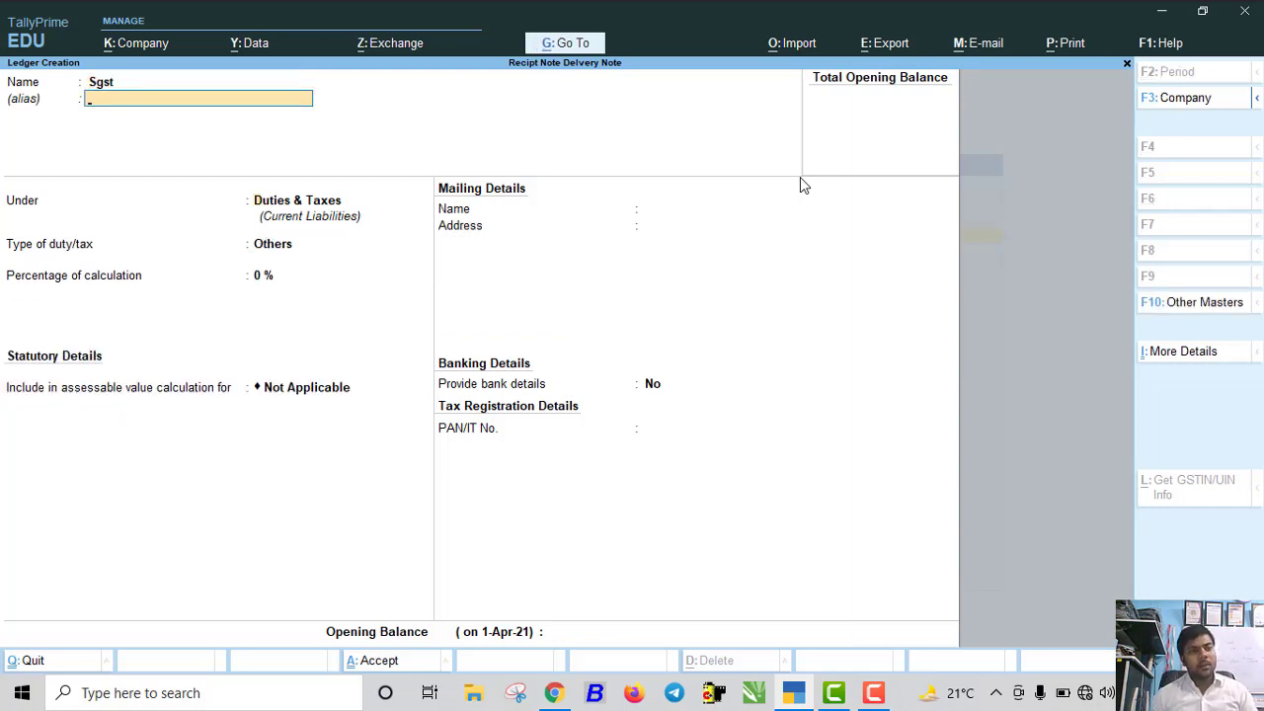
key(Return)
key(Return)
key(Up)
key(Return)
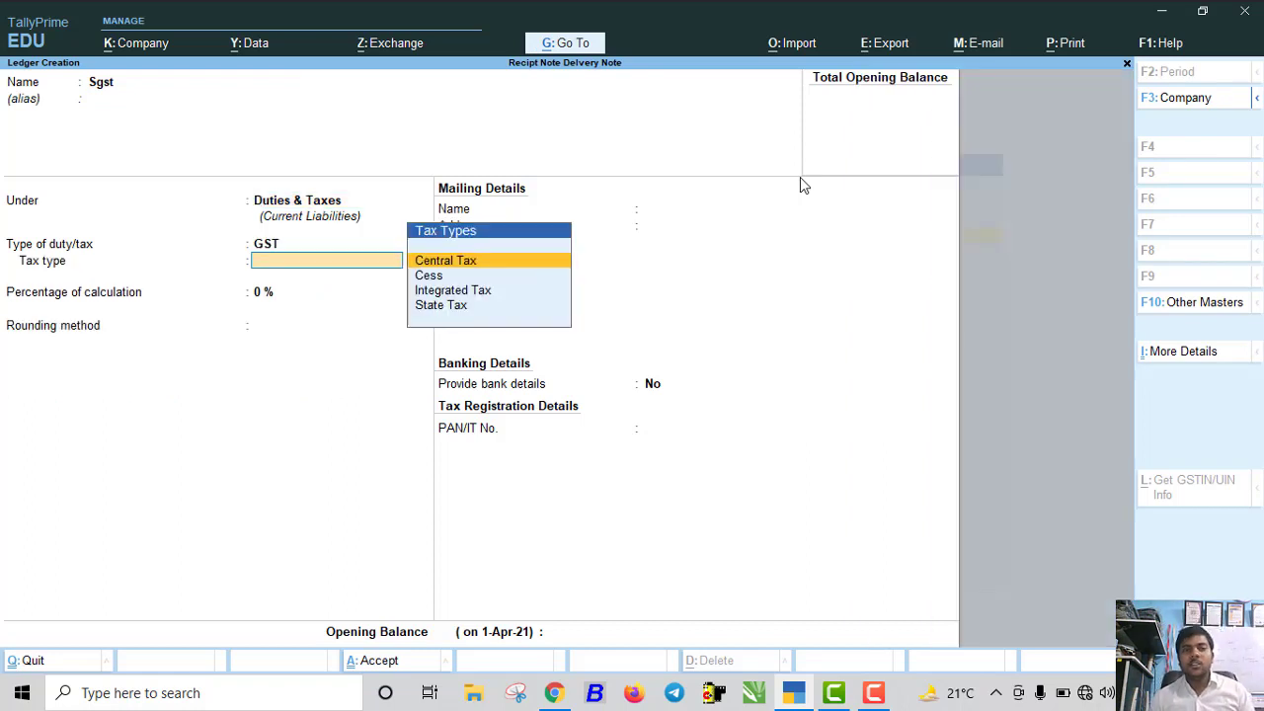
key(Down)
key(Down)
key(Down)
key(Return)
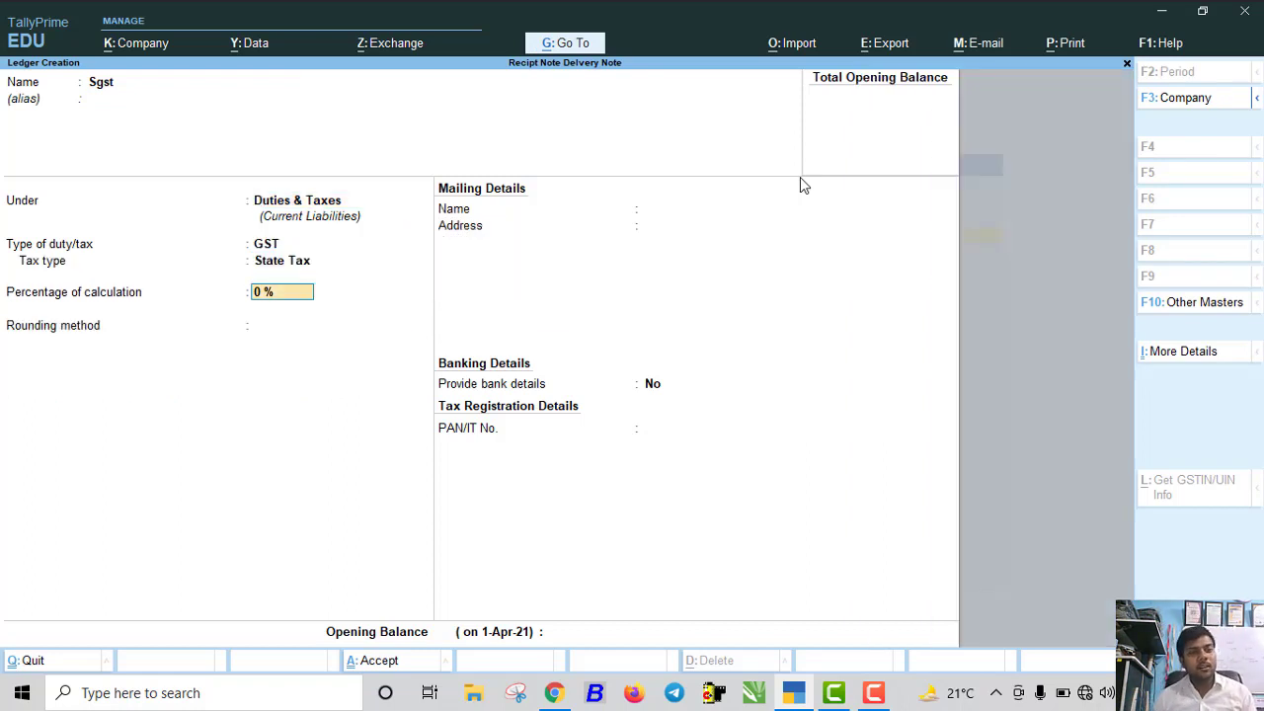
key(ctrl+a)
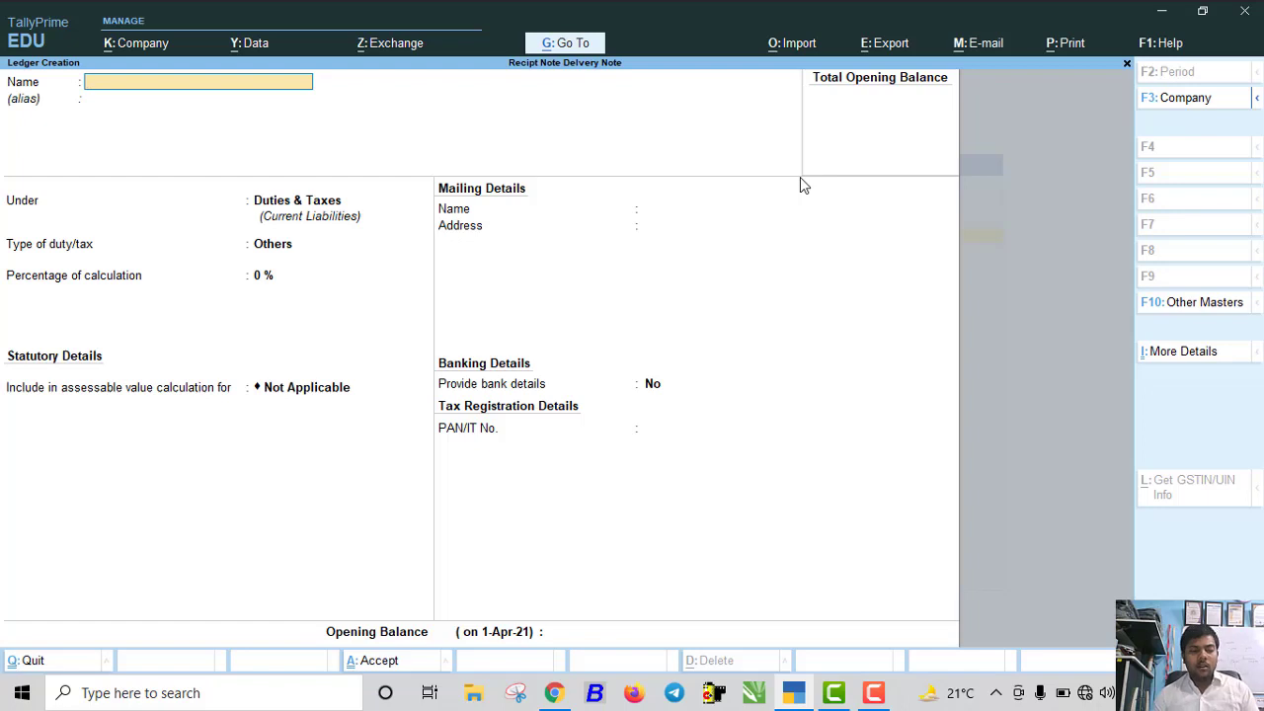
Leave ledger creation and open the creation form for a new stock group
key(Escape)
key(Escape)
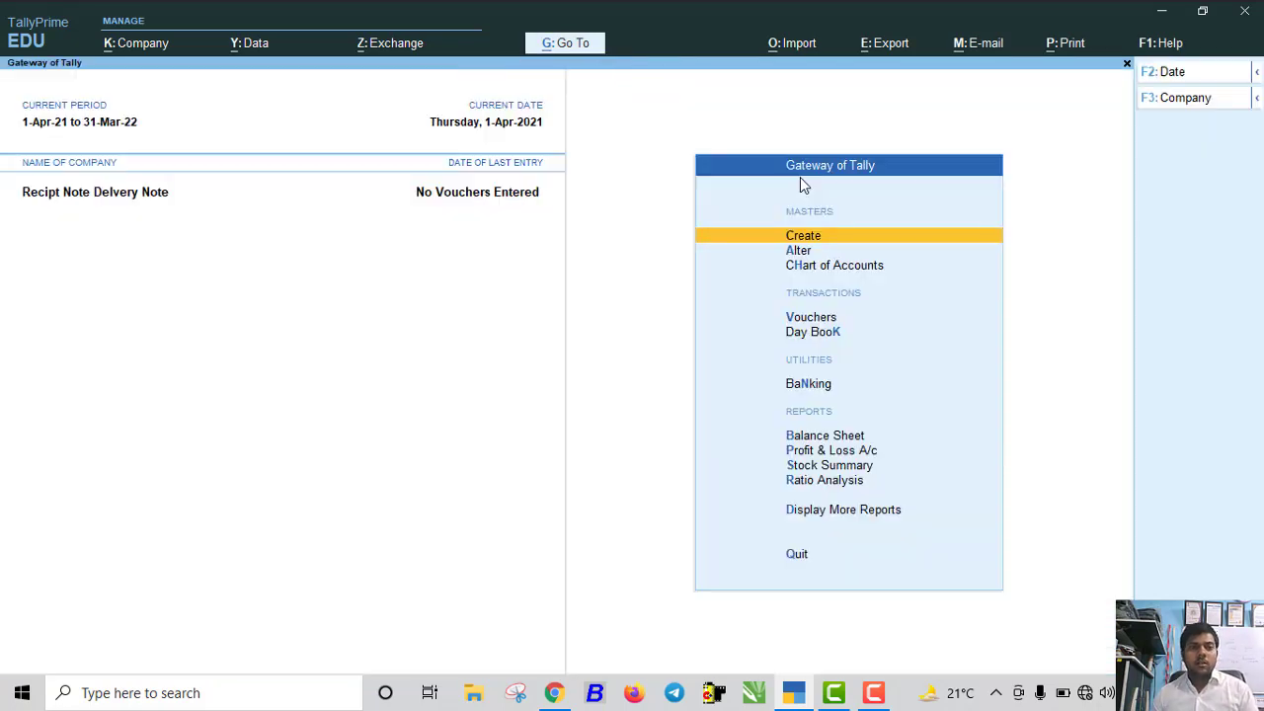
key(Down)
key(Up)
key(Return)
key(Down)
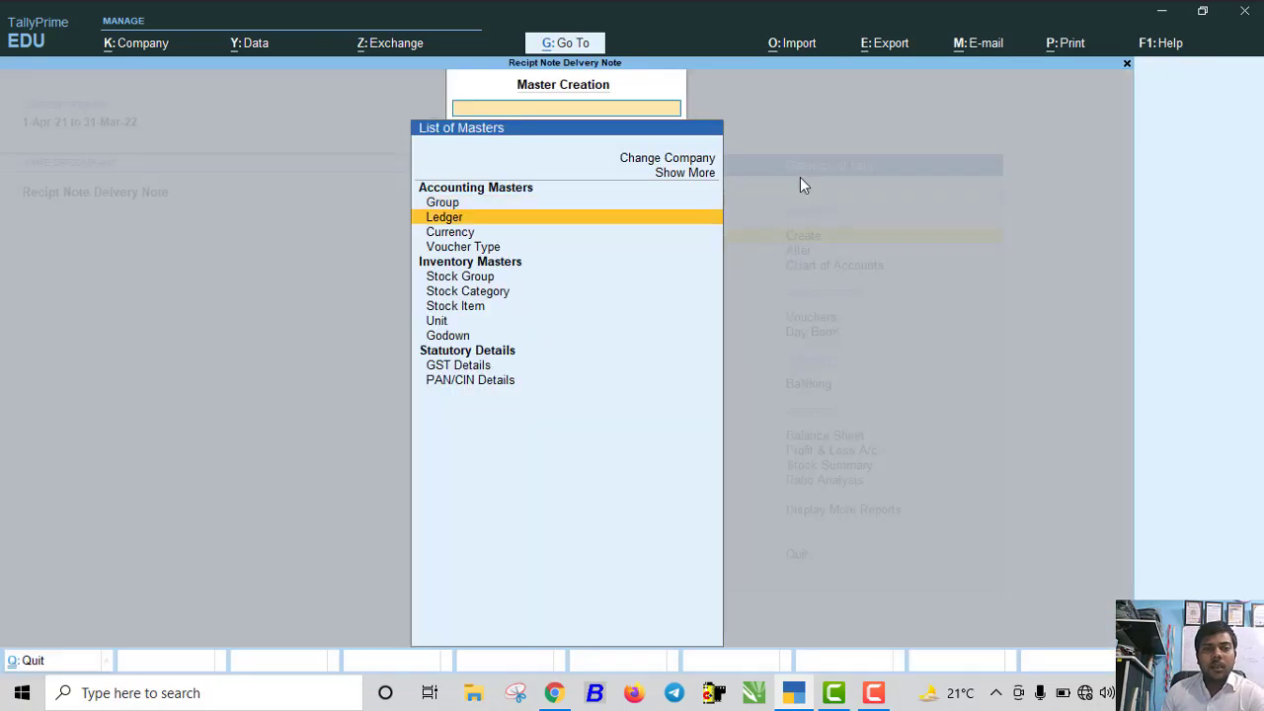
key(Down)
key(Down)
key(Down)
key(Down)
key(Return)
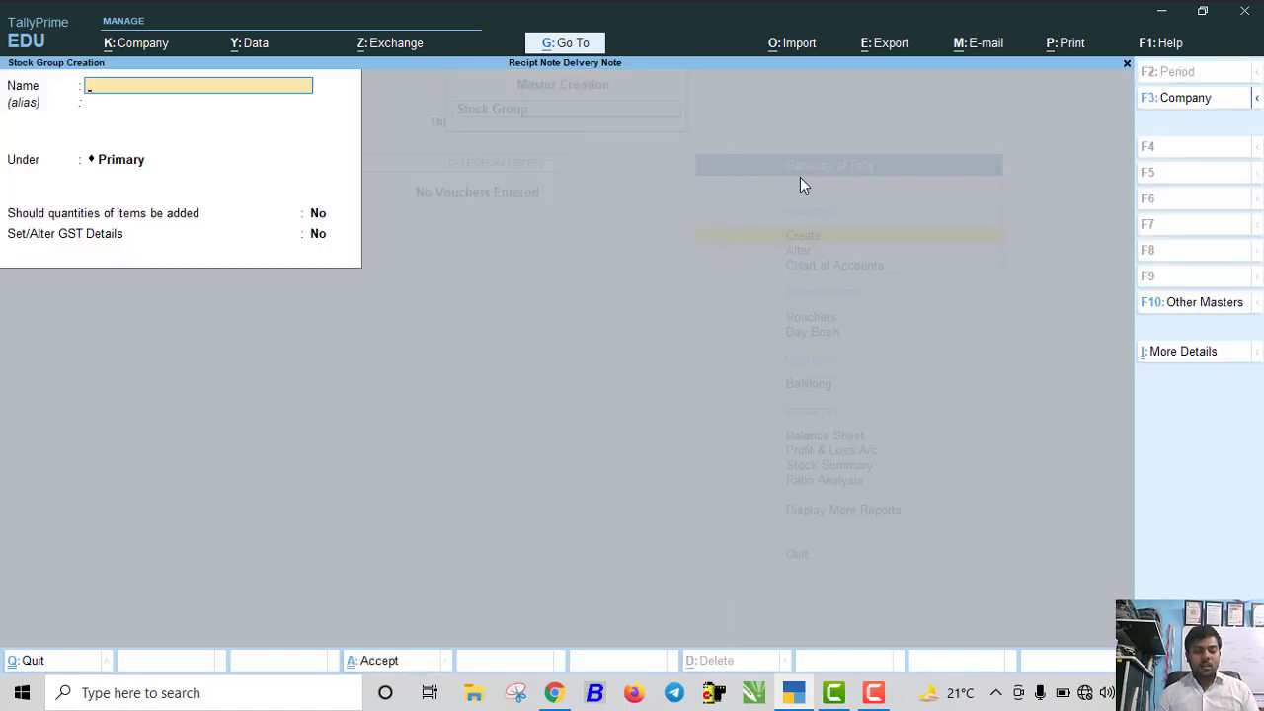
Name the new stock group Hardware, keep it under Primary, and enable Set/Alter GST Details to open its GST details
text(LHardware)
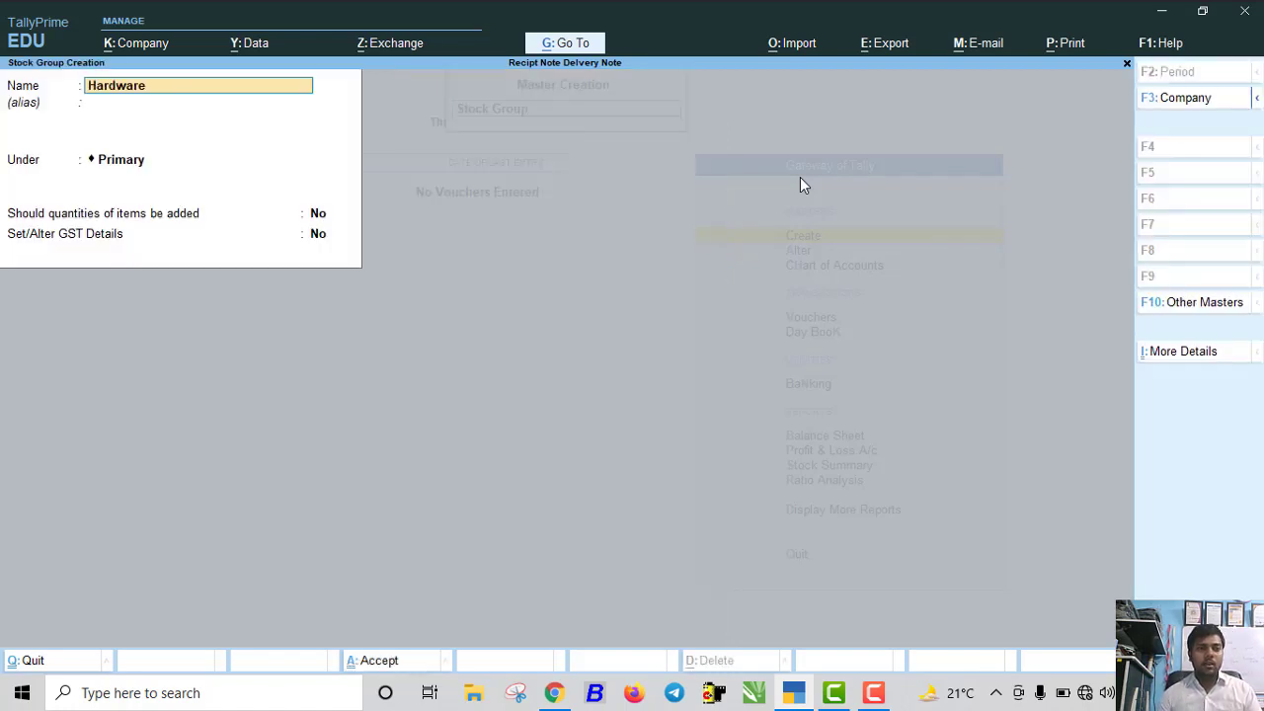
key(Return)
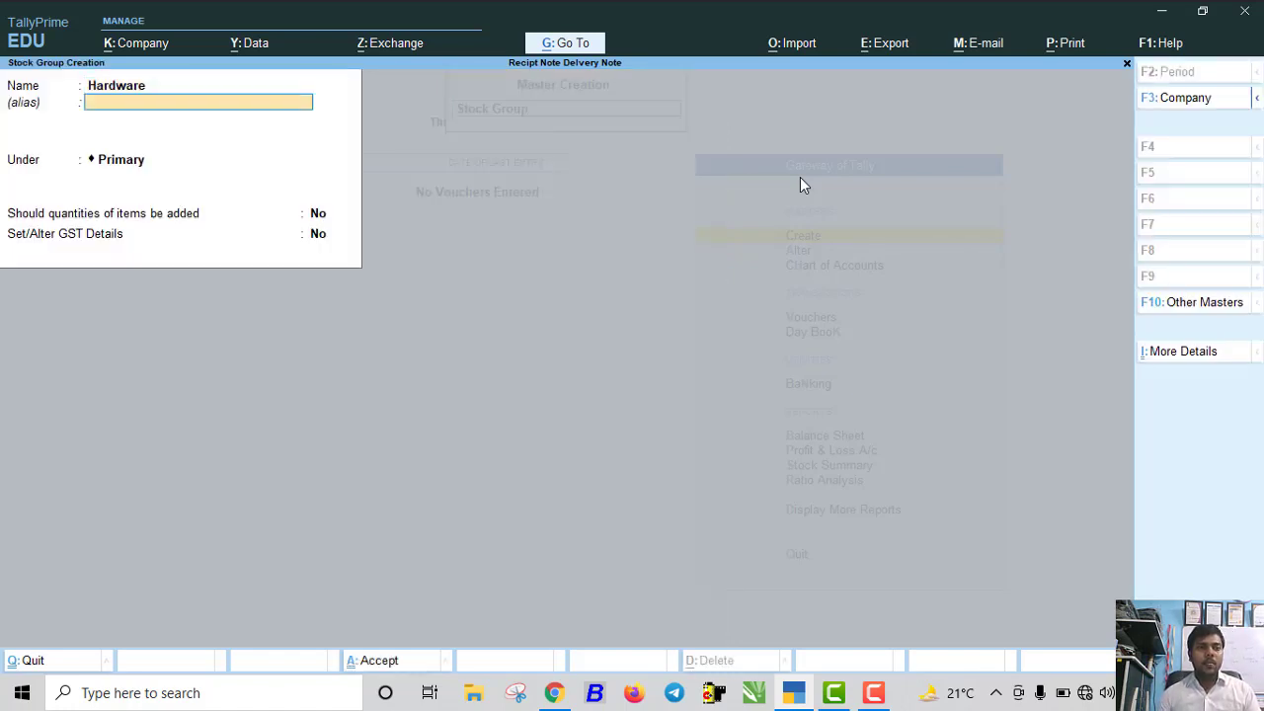
key(Return)
key(Return)
key(Return)
text(y)
key(Return)
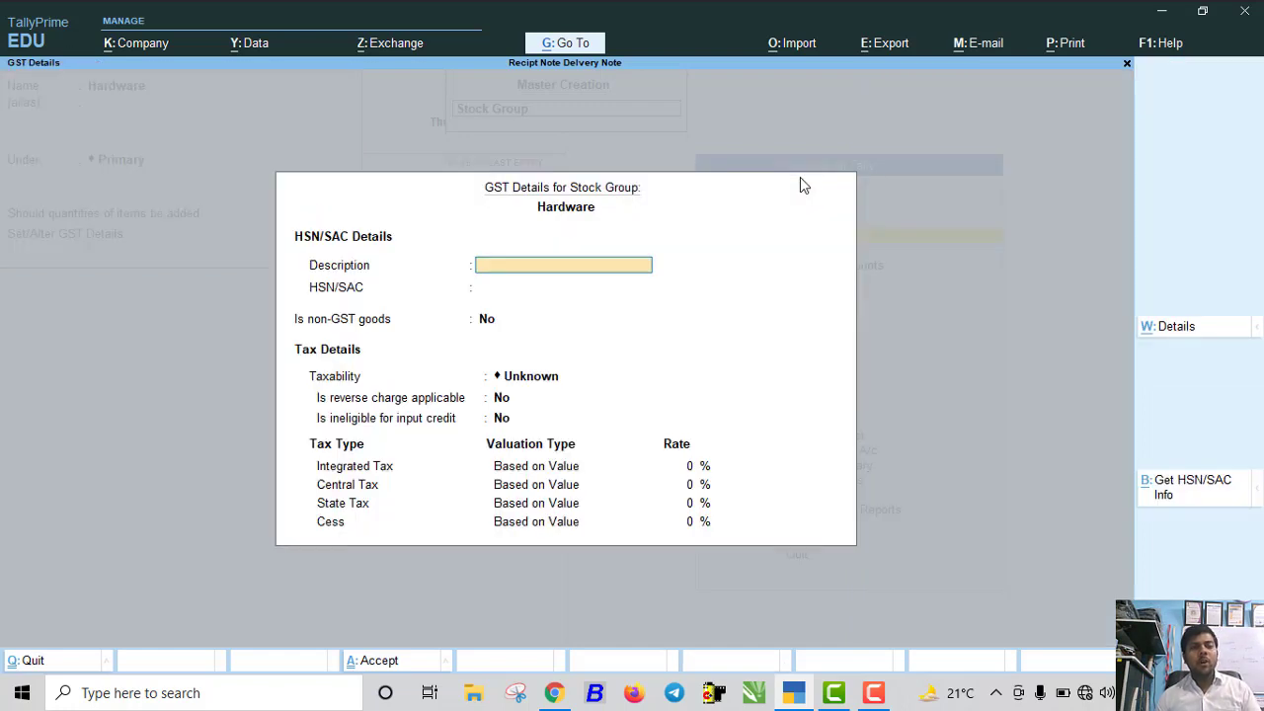
Enter Hardware as the GST description and 847 as the HSN/SAC code for the stock group
text(Har)
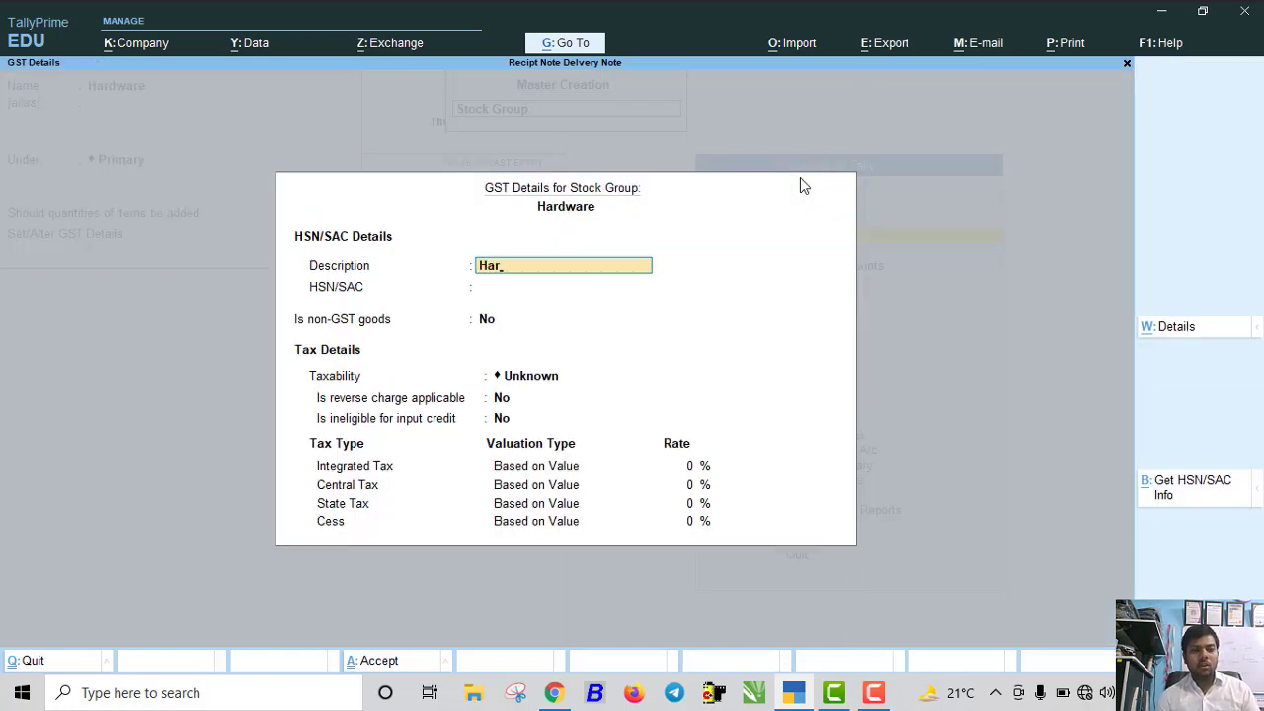
text(e)
key(BackSpace)
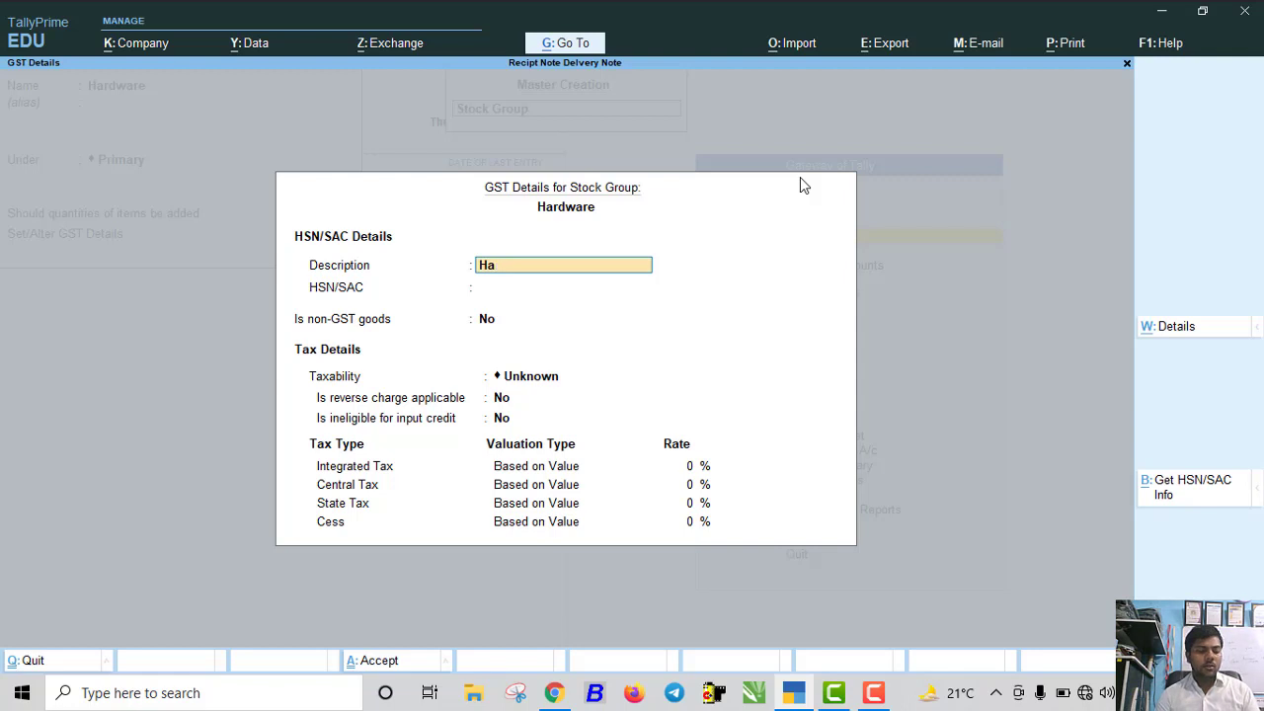
text(rdware)
key(Return)
key(Return)
key(BackSpace)
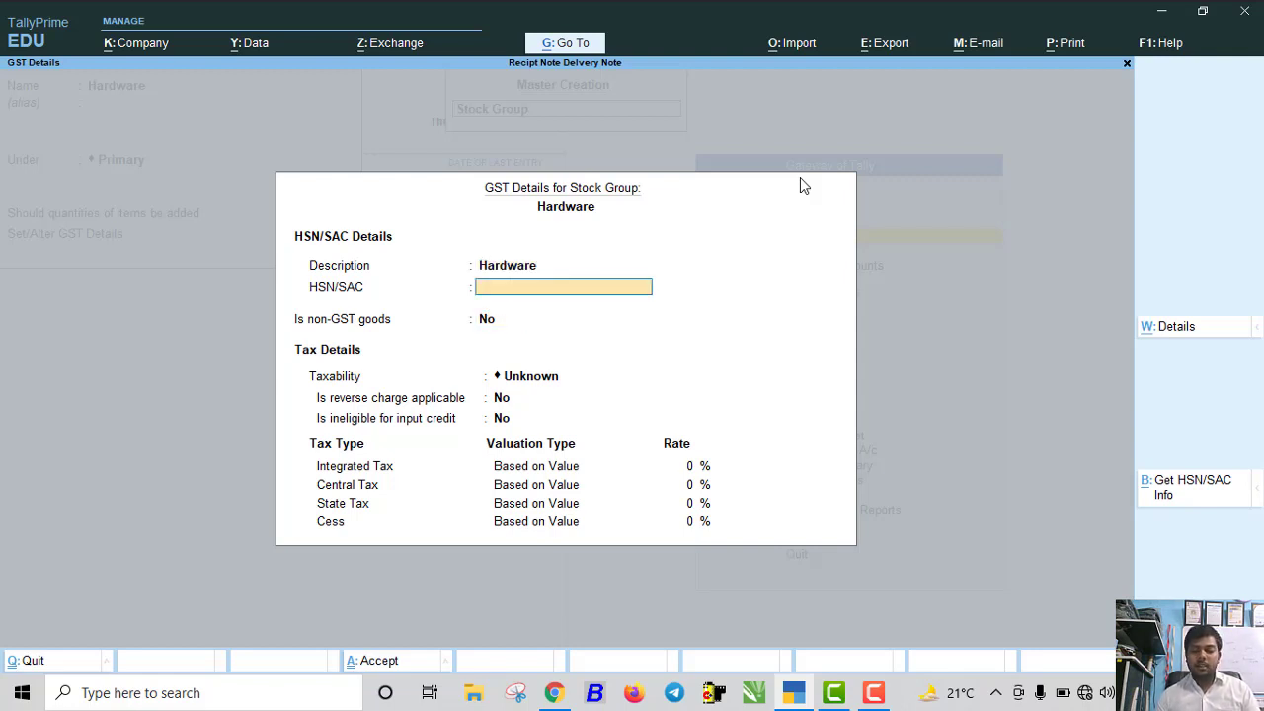
text(847)
key(Return)
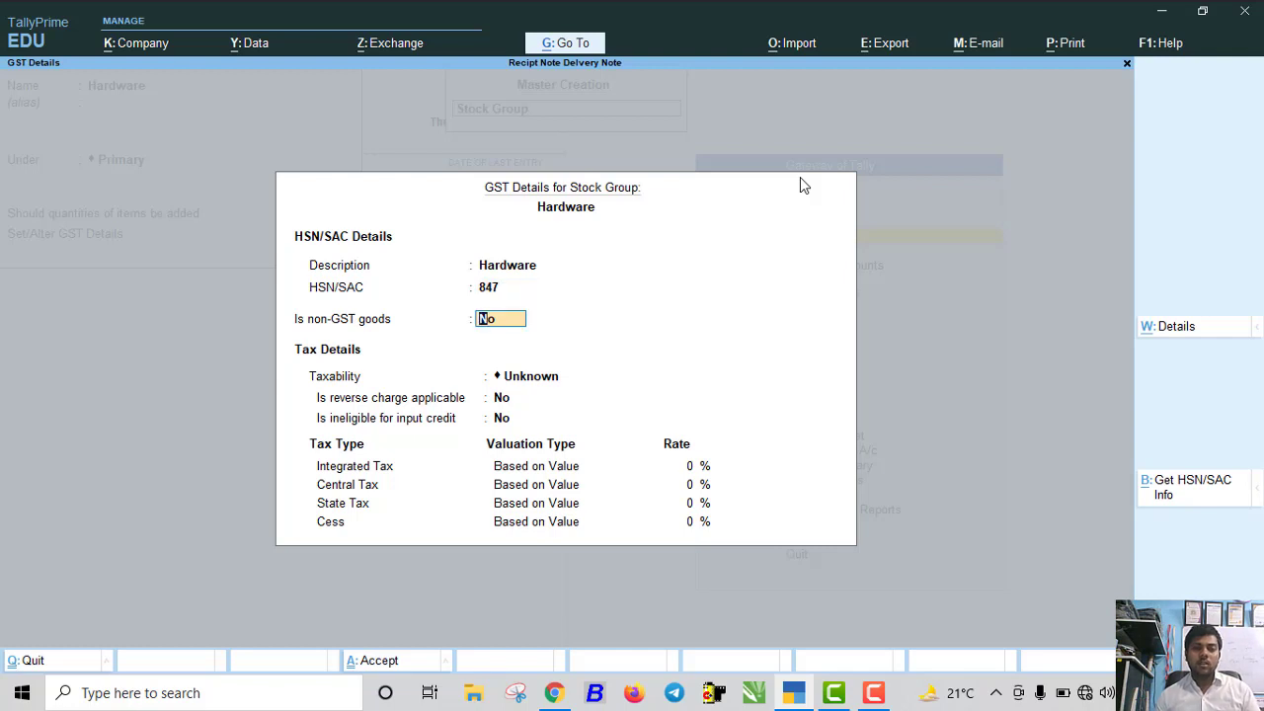
Set the taxability to Taxable with an integrated tax rate of 18%, and save the Hardware stock group
key(Return)
key(Down)
key(Down)
key(Down)
key(Return)
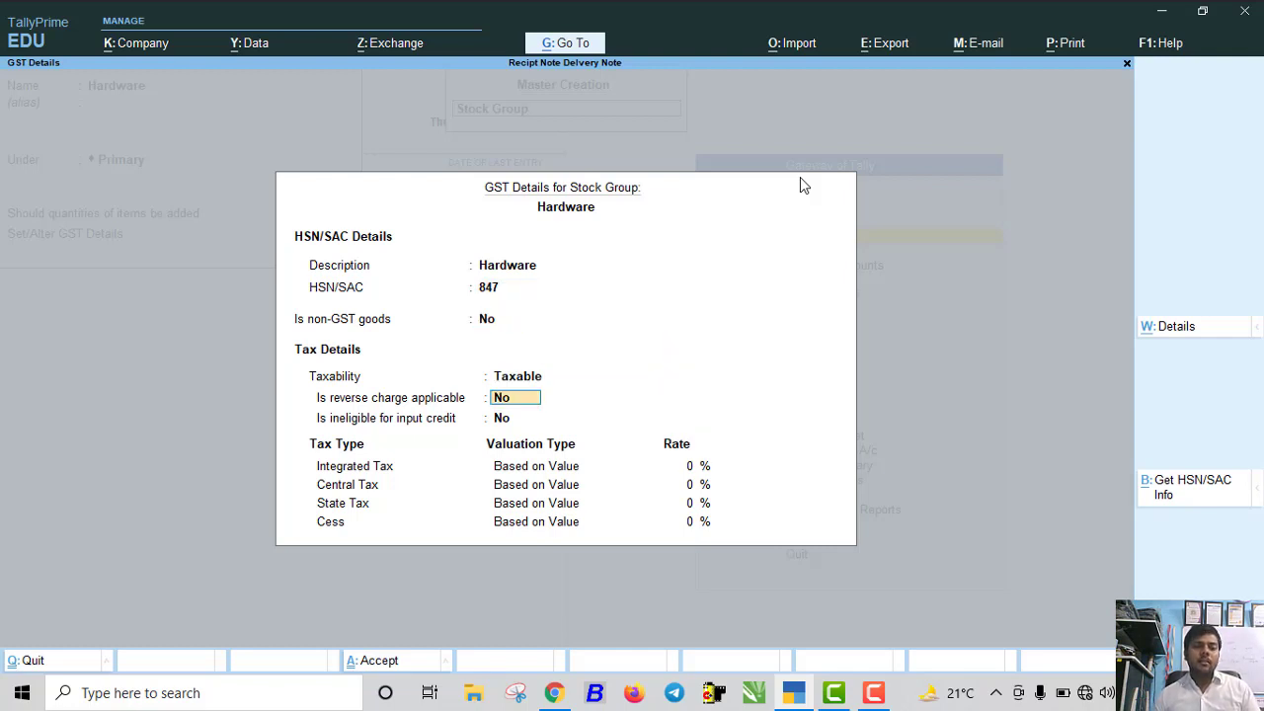
key(Return)
key(Return)
text(18)
key(Return)
key(Return)
key(Return)
key(Return)
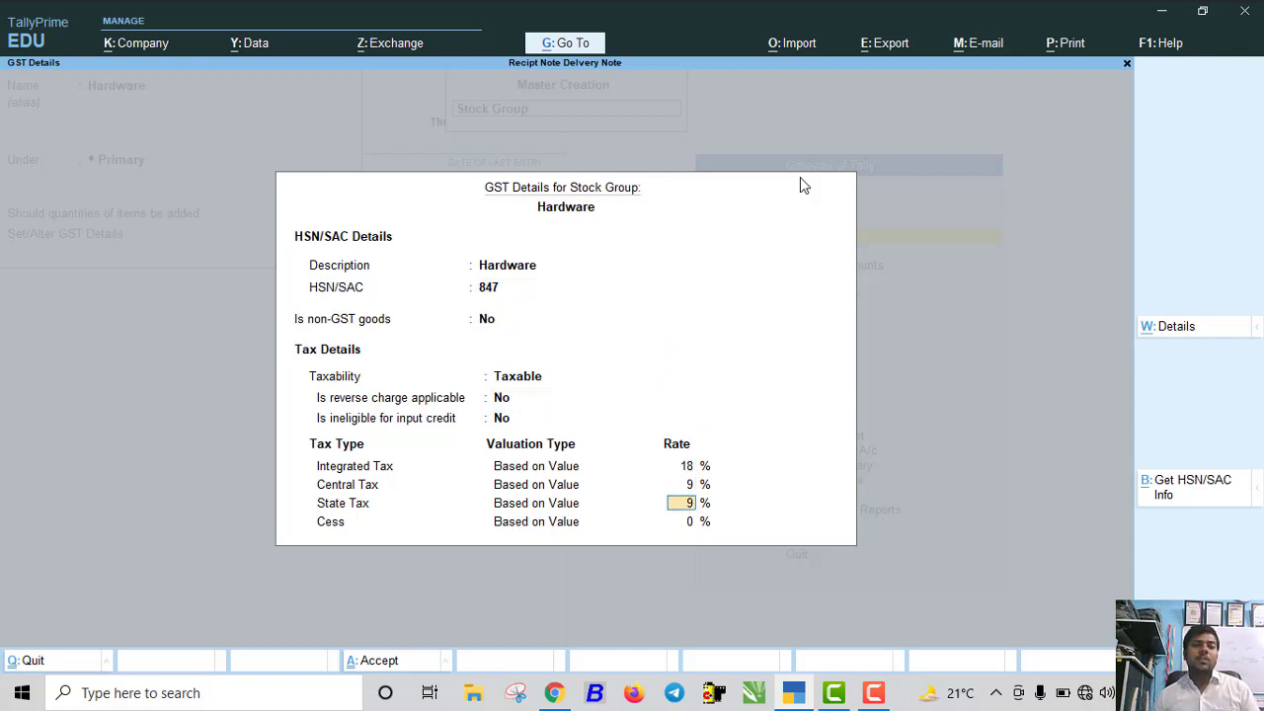
key(Return)
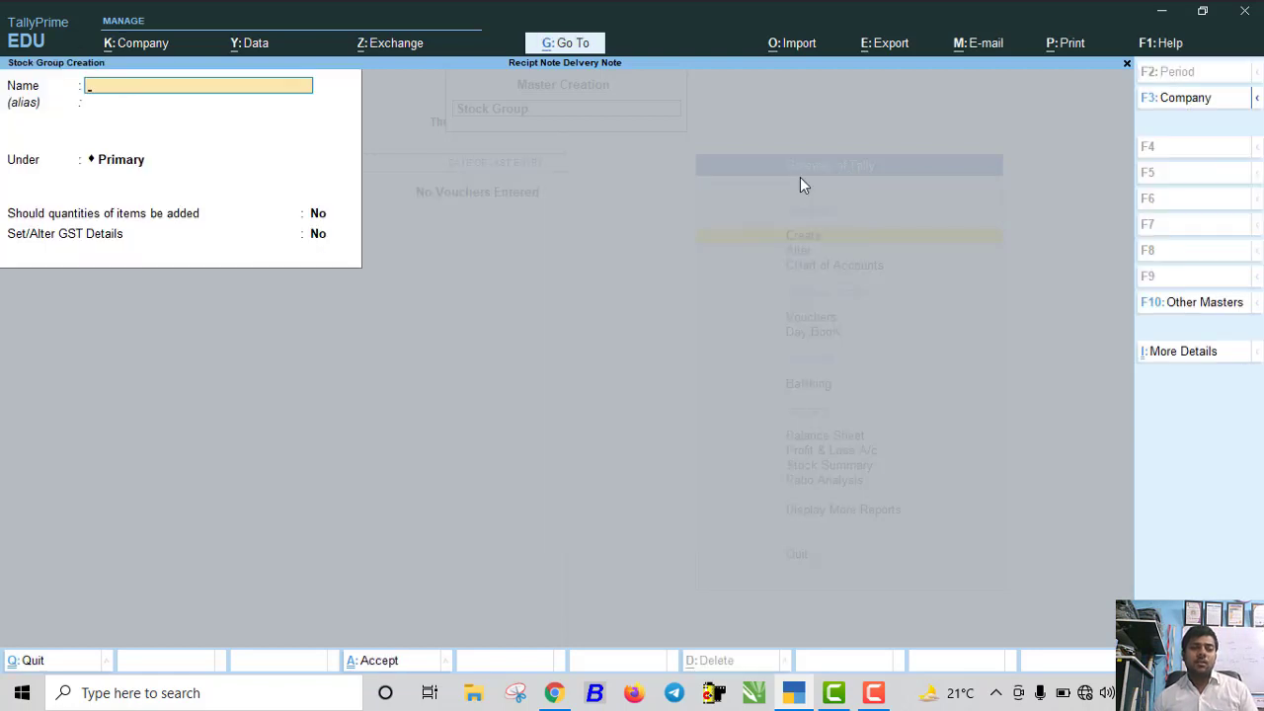
Start a new stock item named Laptop Dell 15" with Ssd and place it under the Hardware group
key(Escape)
key(Down)
key(Down)
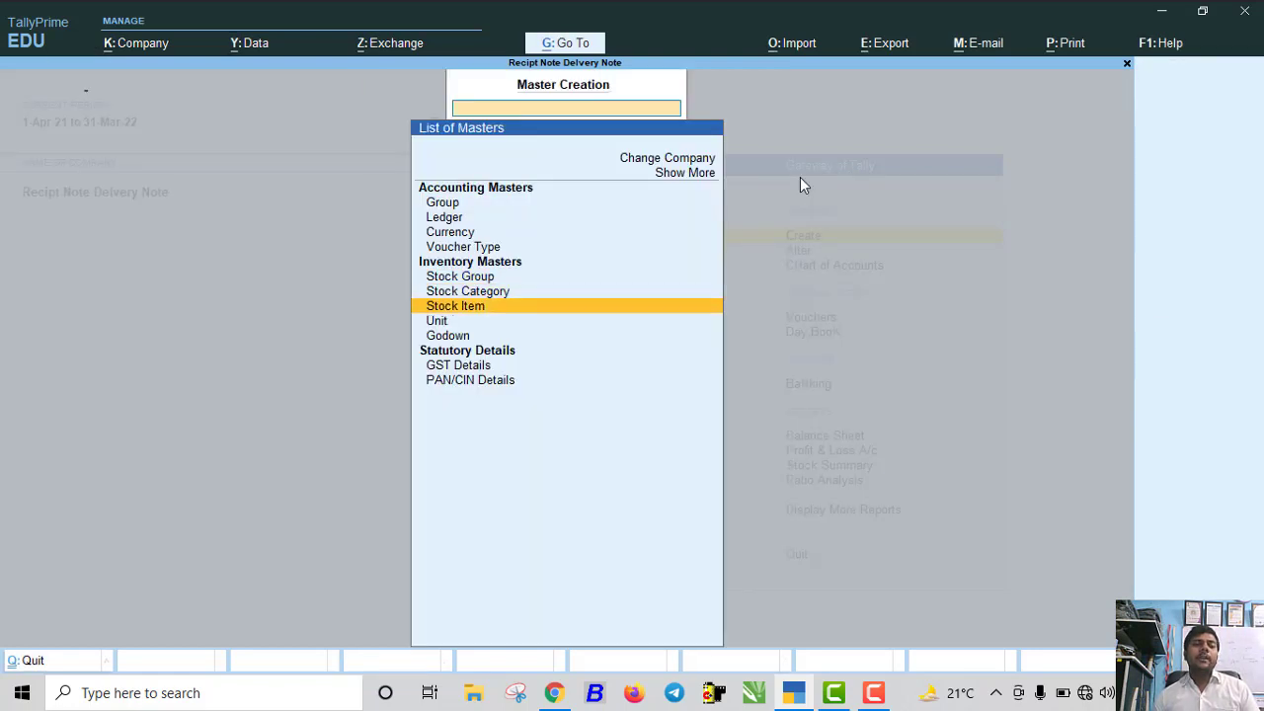
key(Return)
text(Lap)
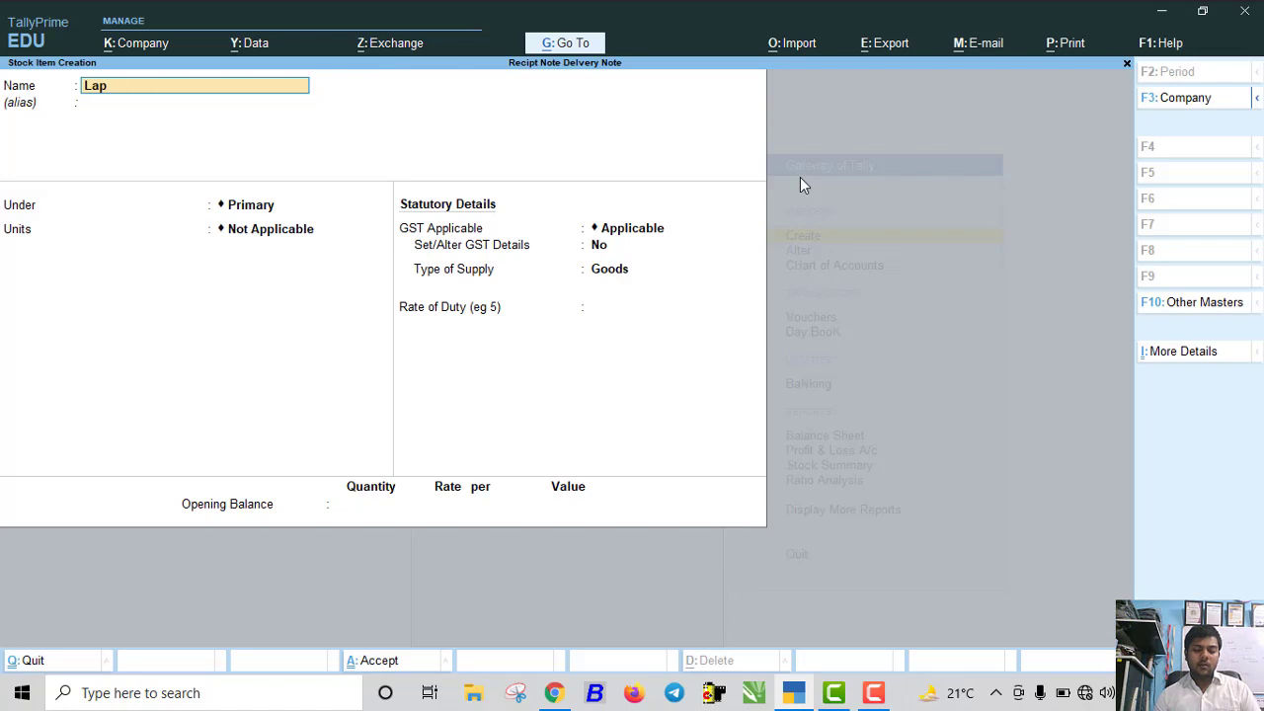
text(top dell)
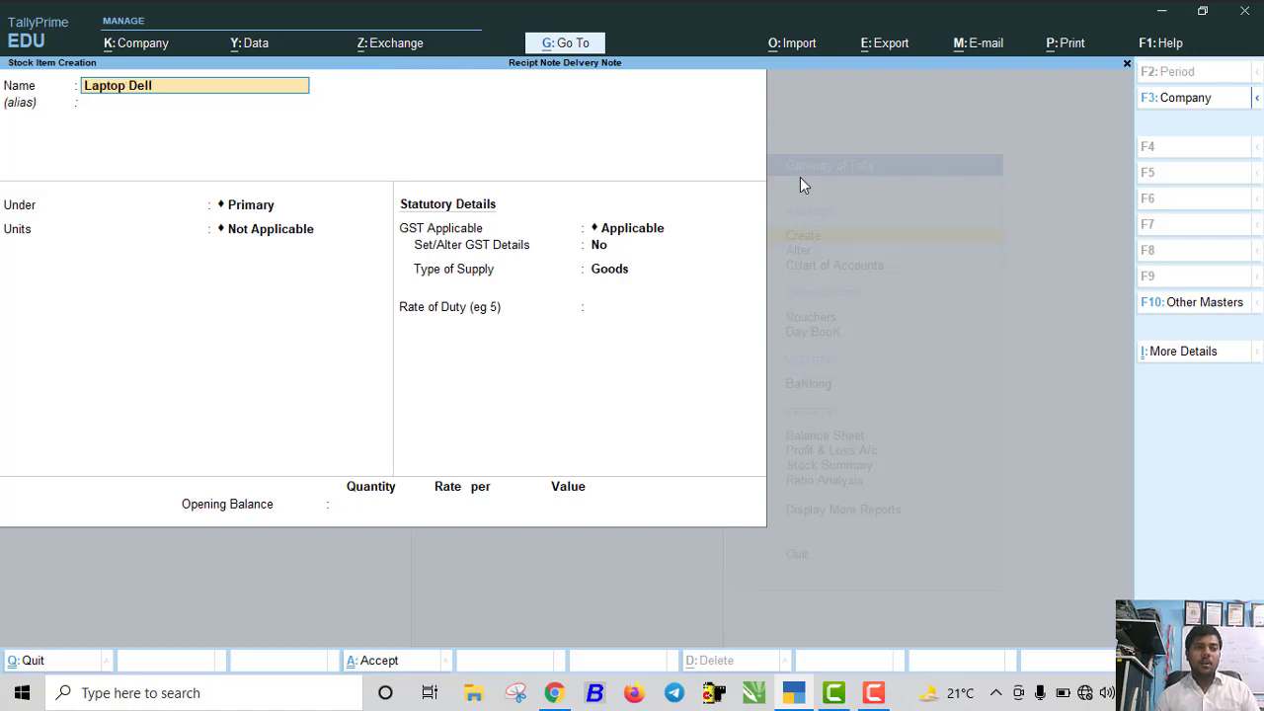
text( 15)
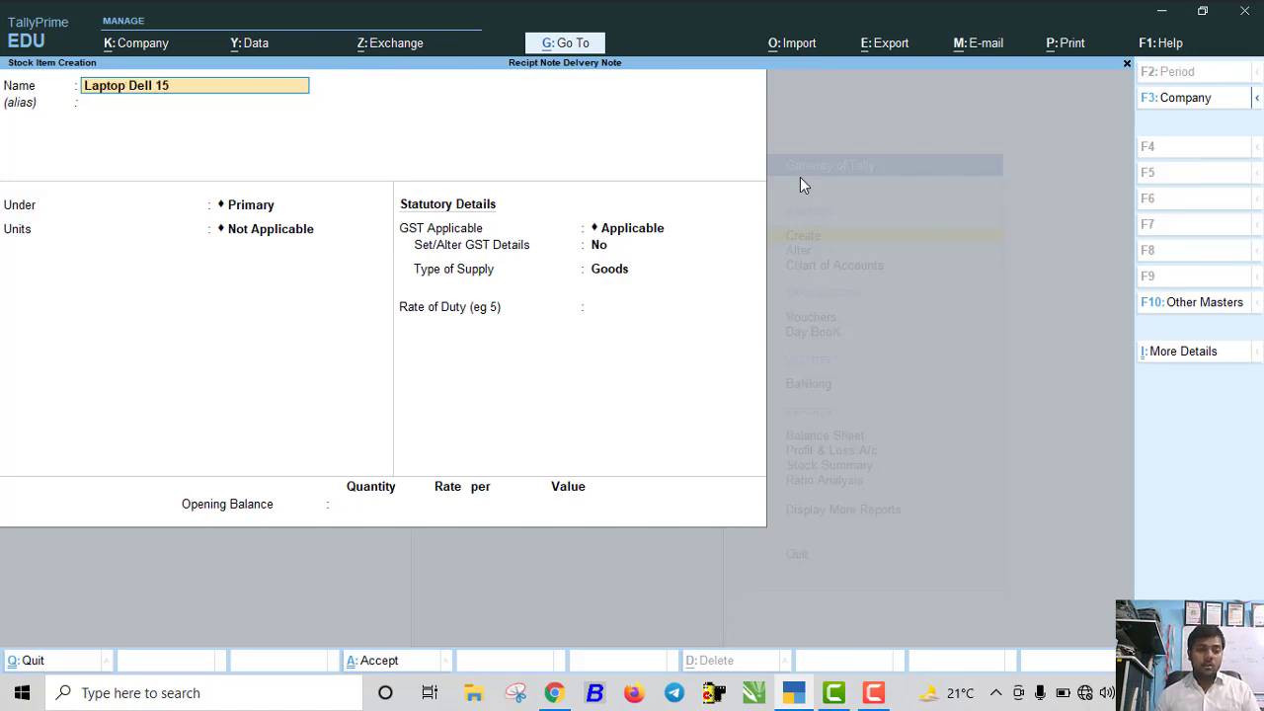
text(" with Ssd)
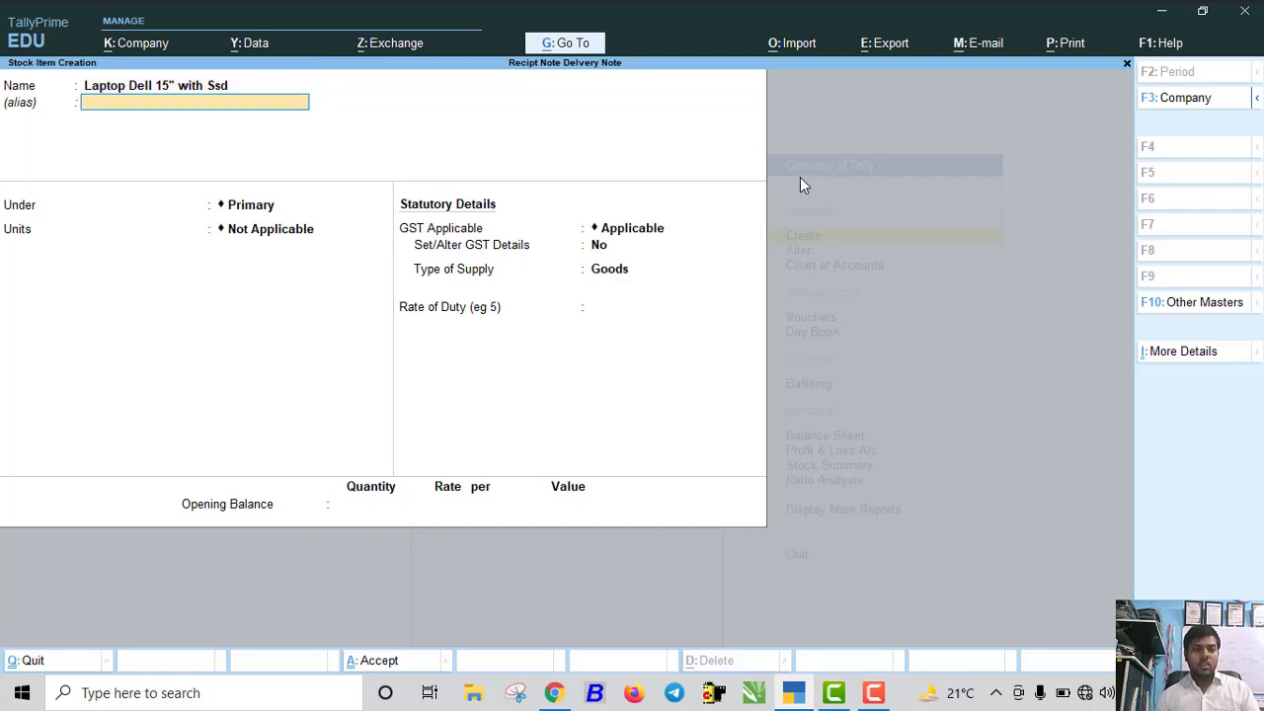
key(Return)
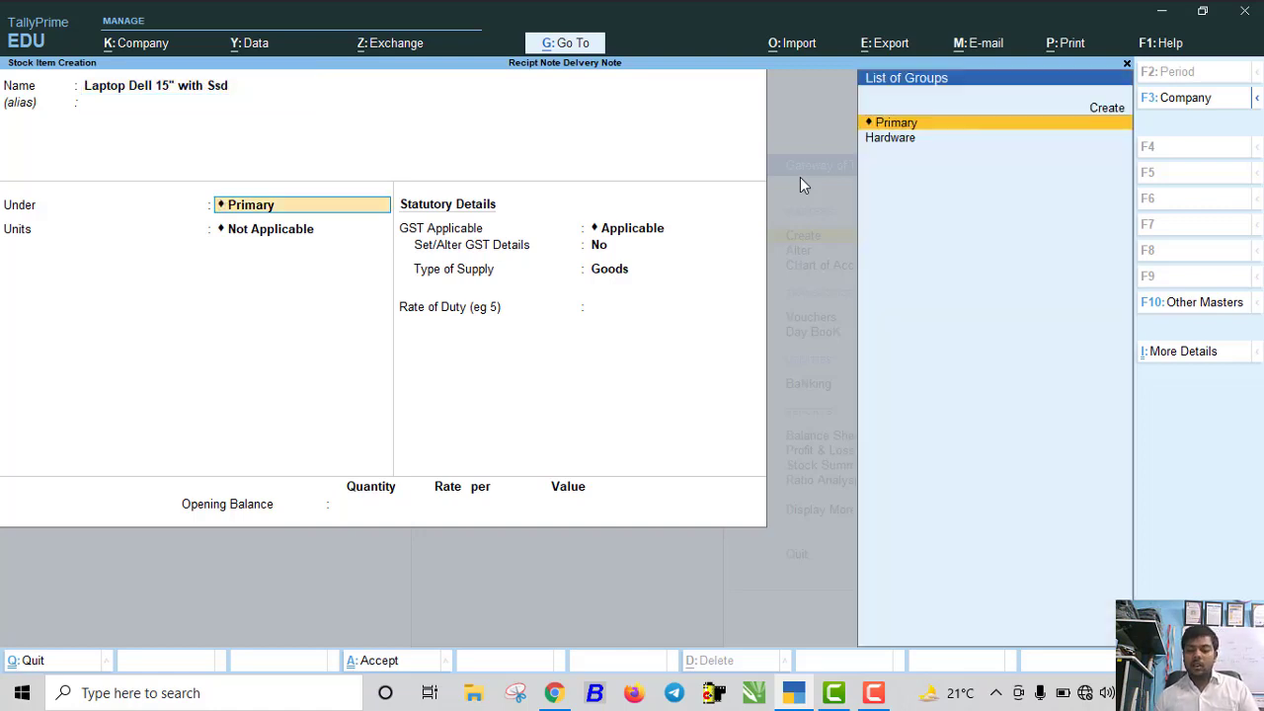
key(Down)
key(Return)
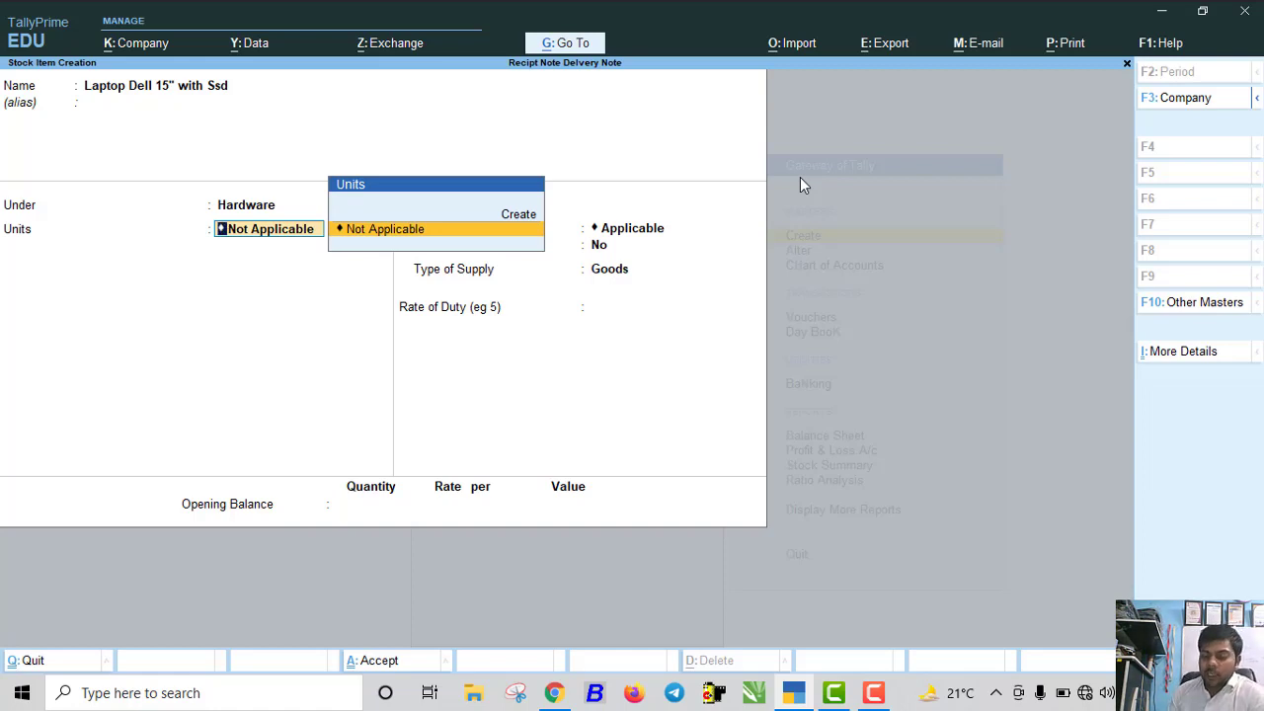
Create a simple unit with symbol pcs and unit quantity code PCS-PIECES for the stock item
key(Up)
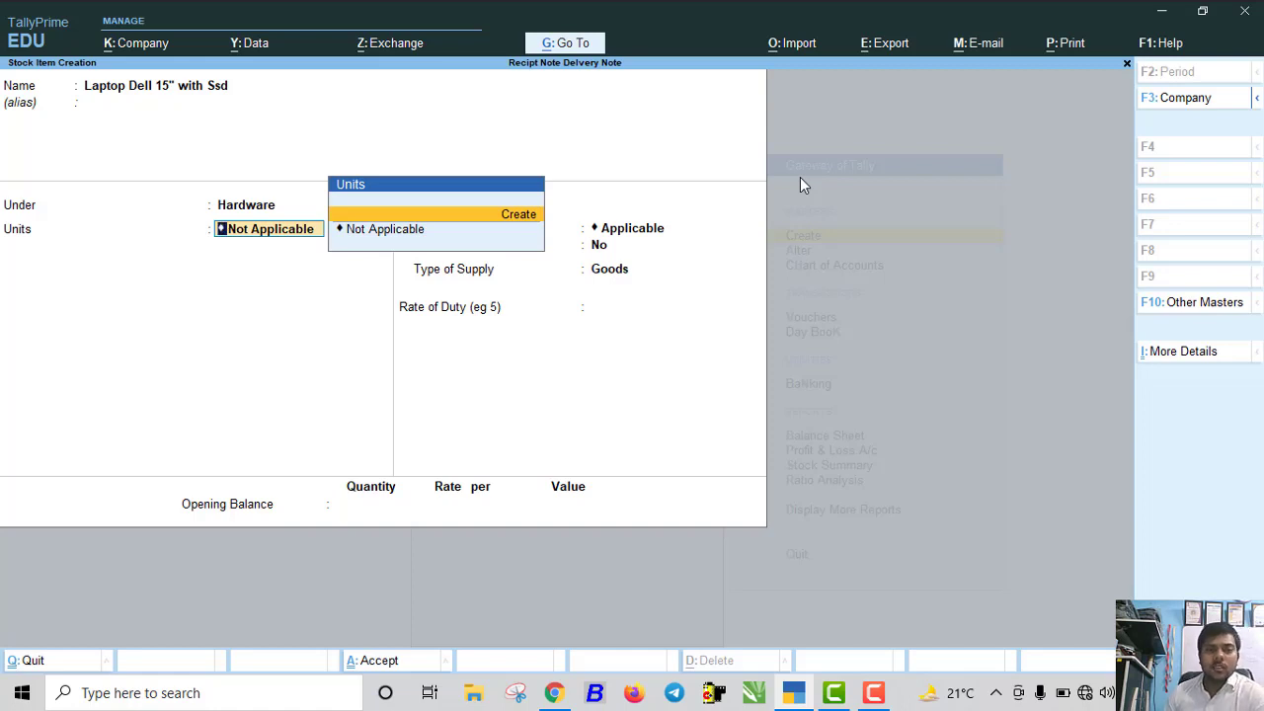
key(Return)
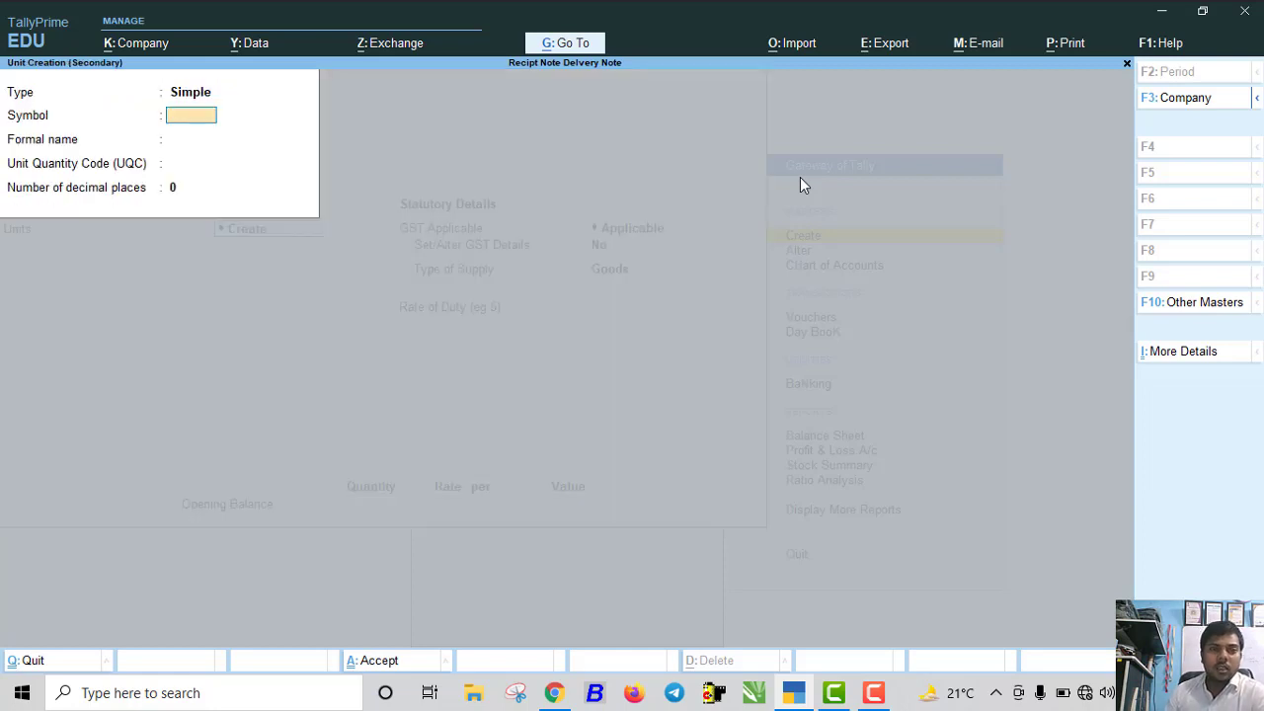
text(pcs)
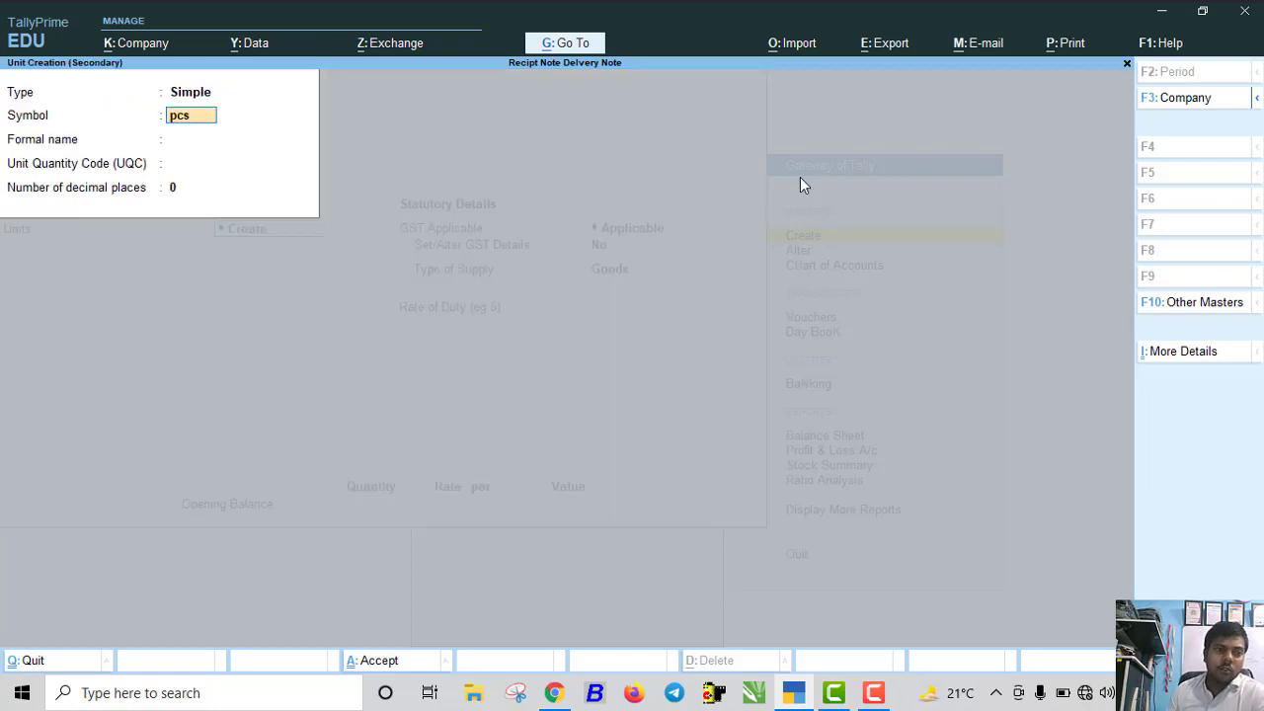
key(Return)
key(Return)
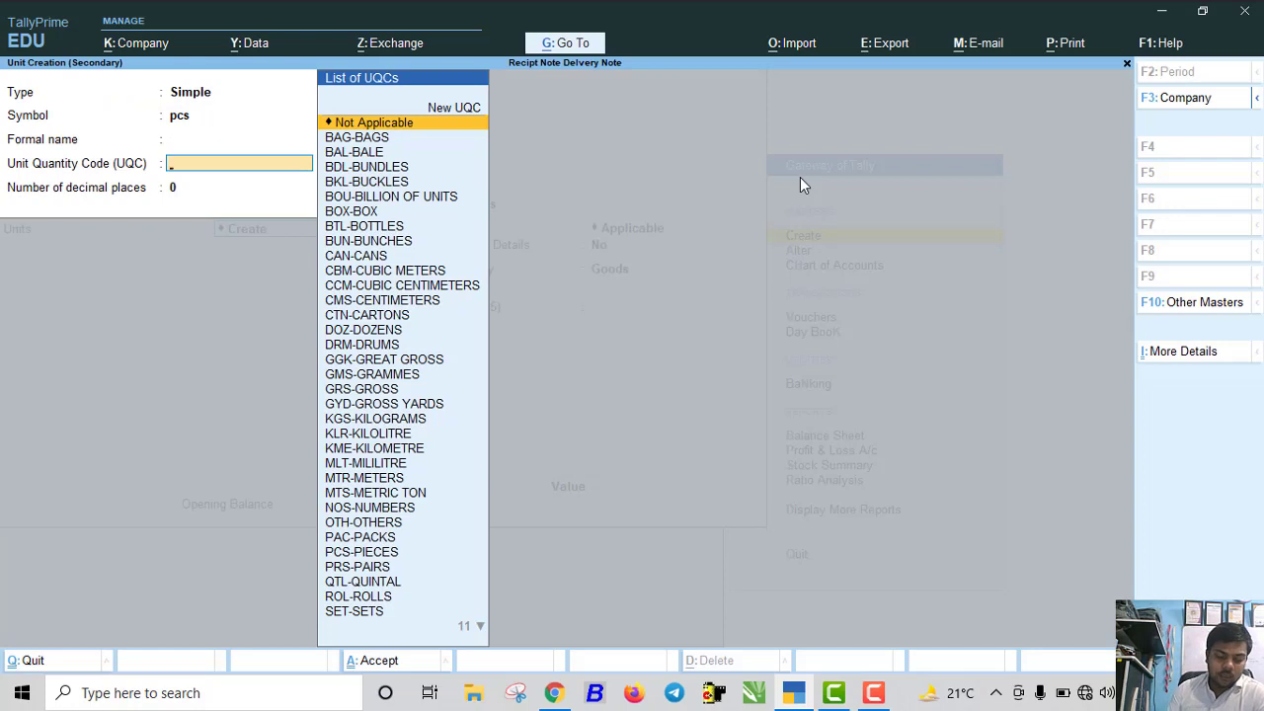
text(pc)
key(Return)
key(Return)
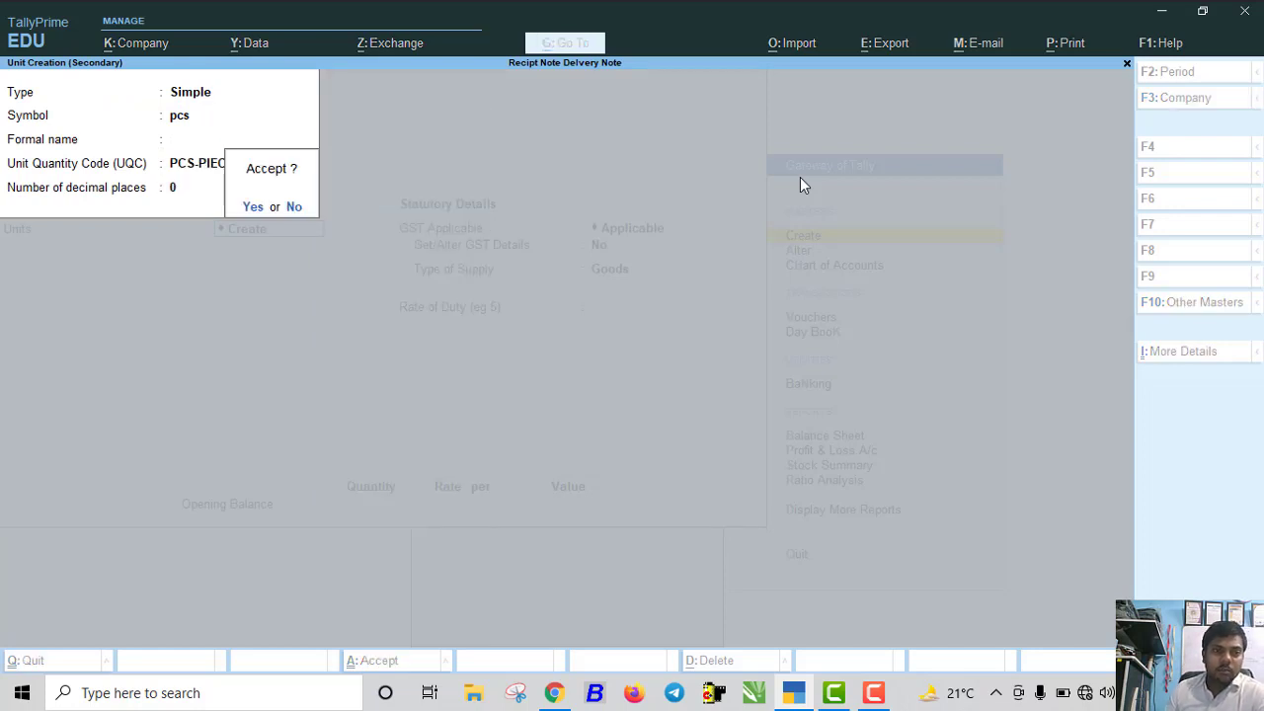
key(Return)
Keep the default GST settings, save the laptop stock item without an opening balance, and return to the Gateway of Tally
key(Return)
key(Return)
key(Return)
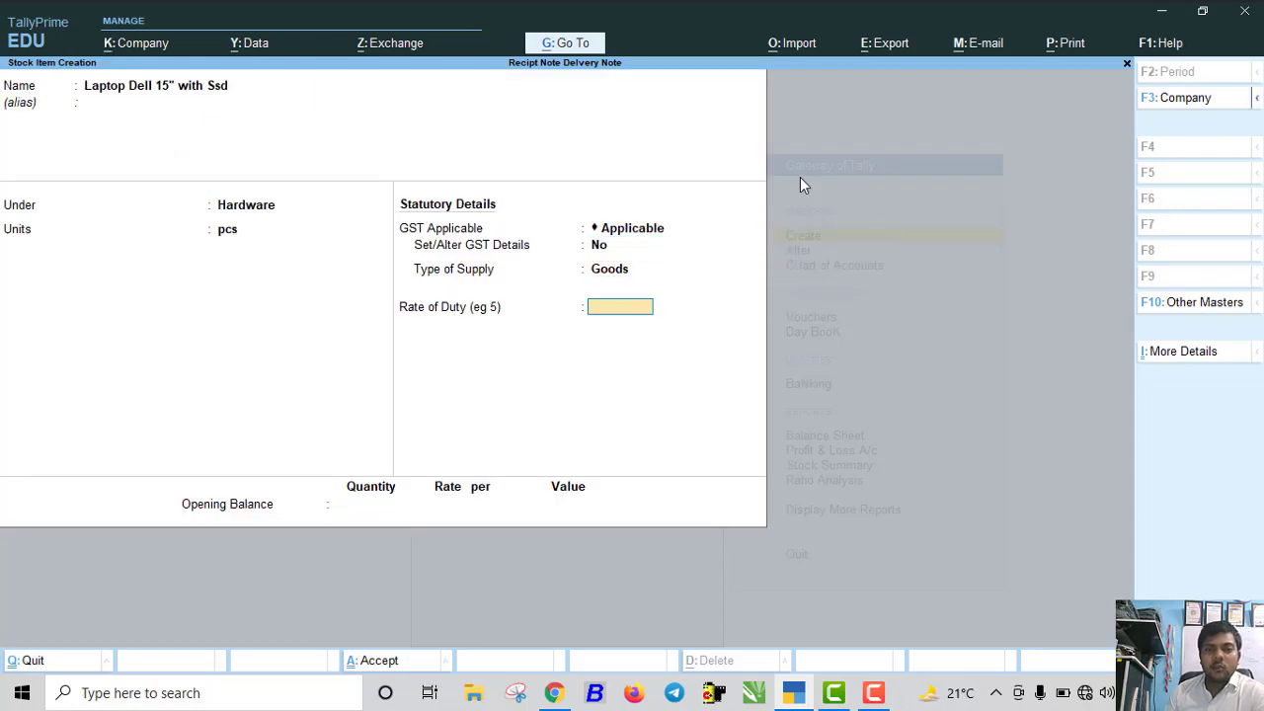
key(Return)
key(Return)
key(Return)
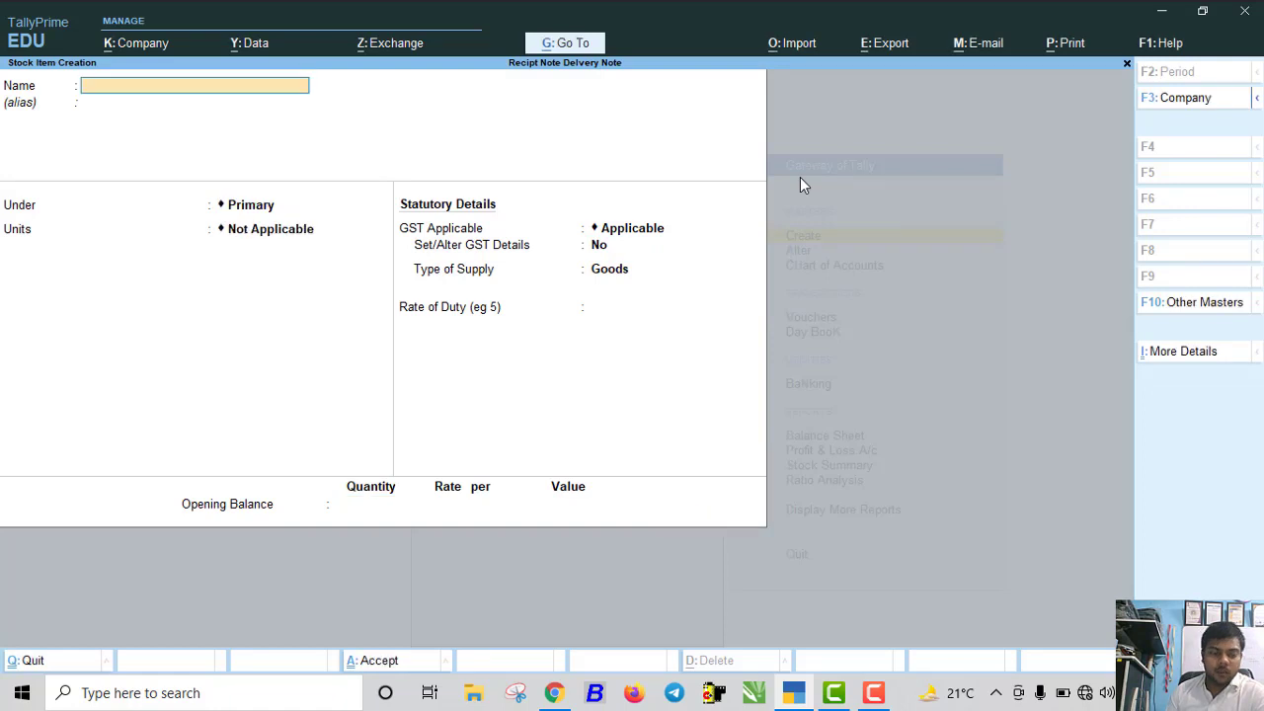
key(Escape)
key(Escape)
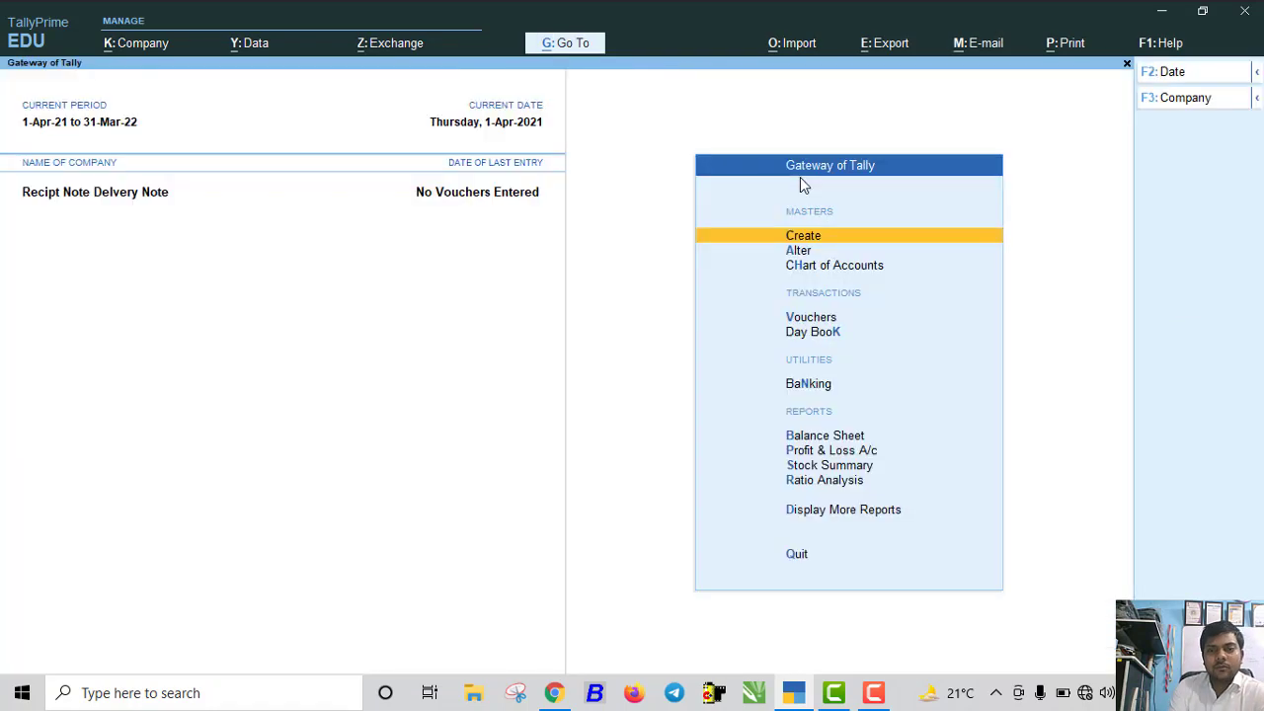
key(Down)
key(Down)
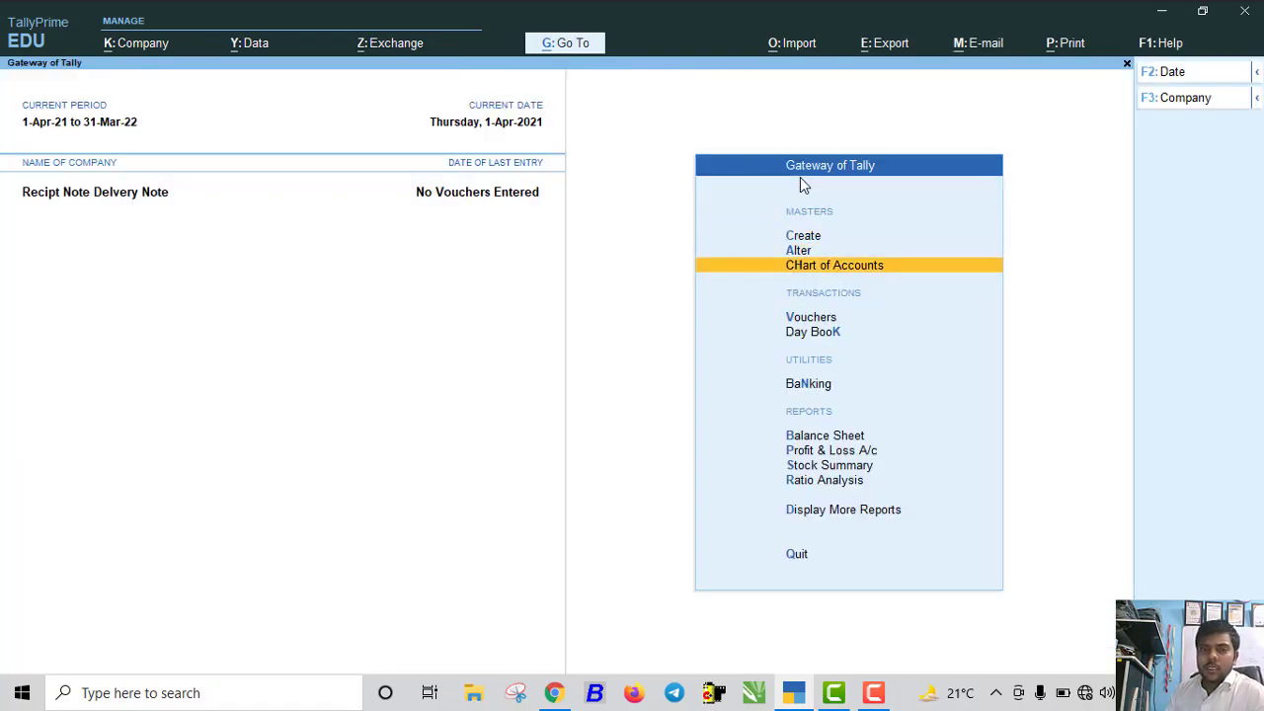
key(Down)
key(Return)
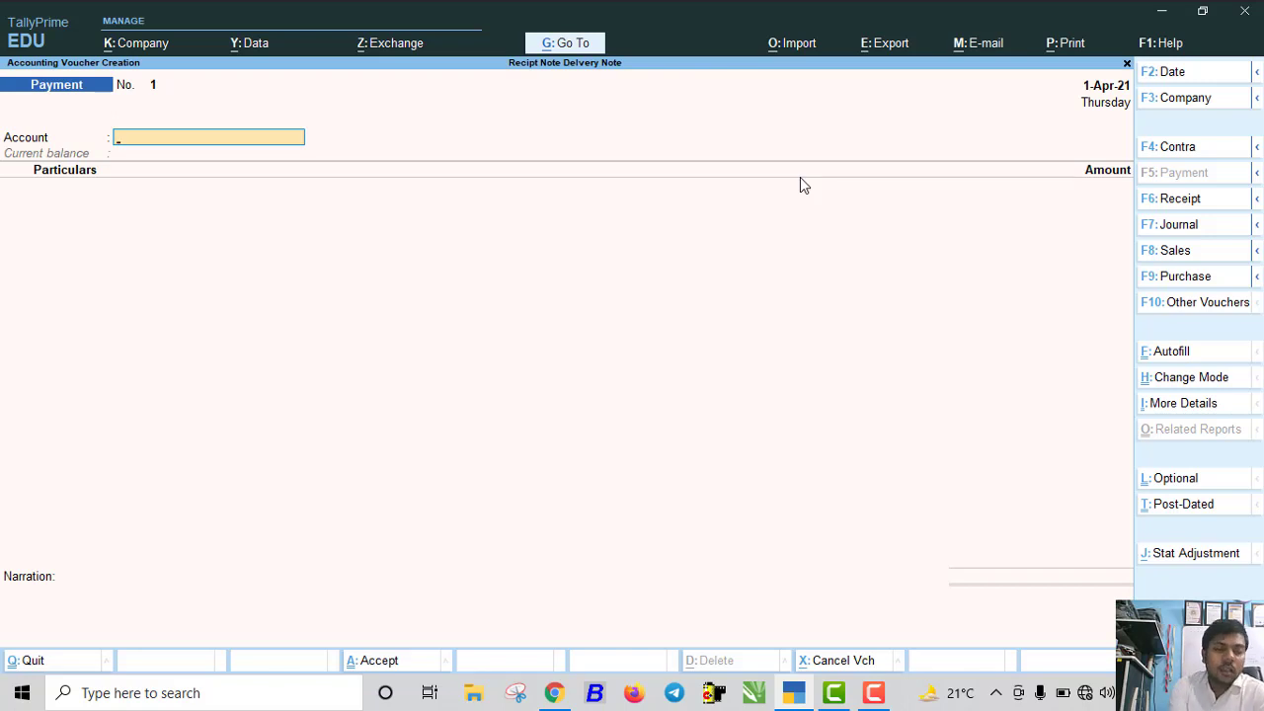
key(Escape)
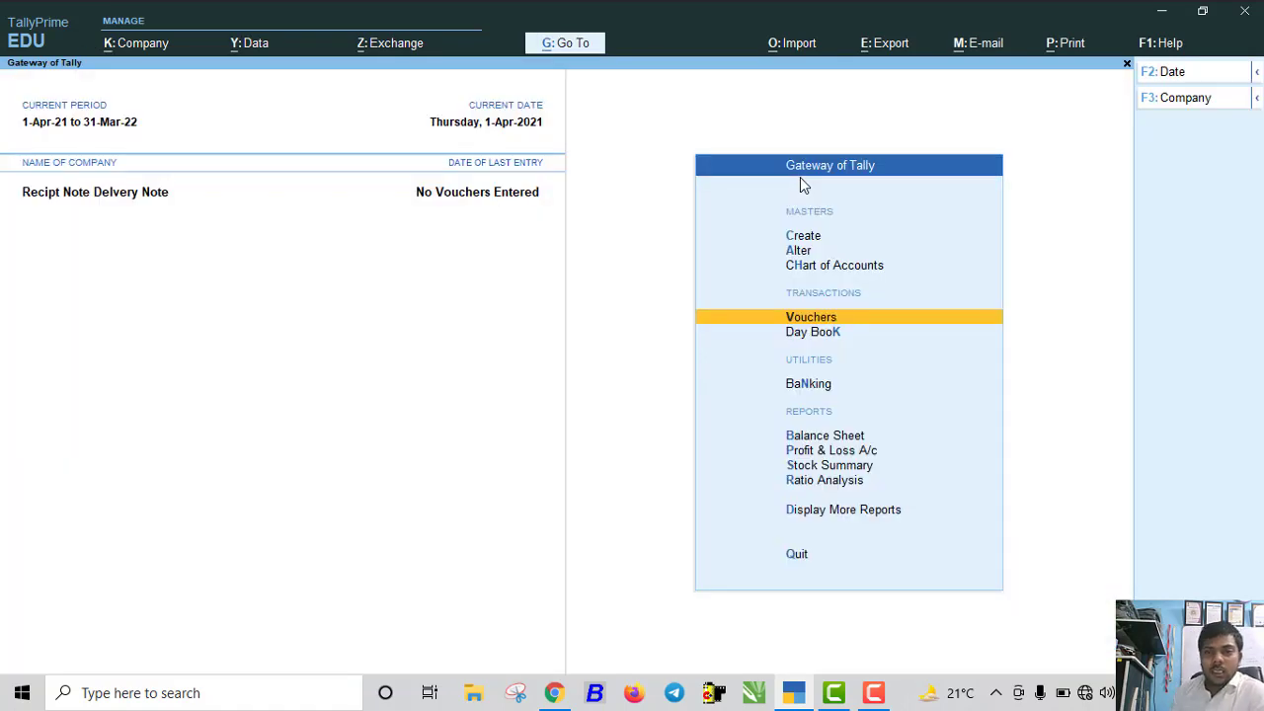
Open the Delivery Note voucher type for alteration
key(Up)
key(Up)
key(Return)
key(Down)
key(Down)
key(Down)
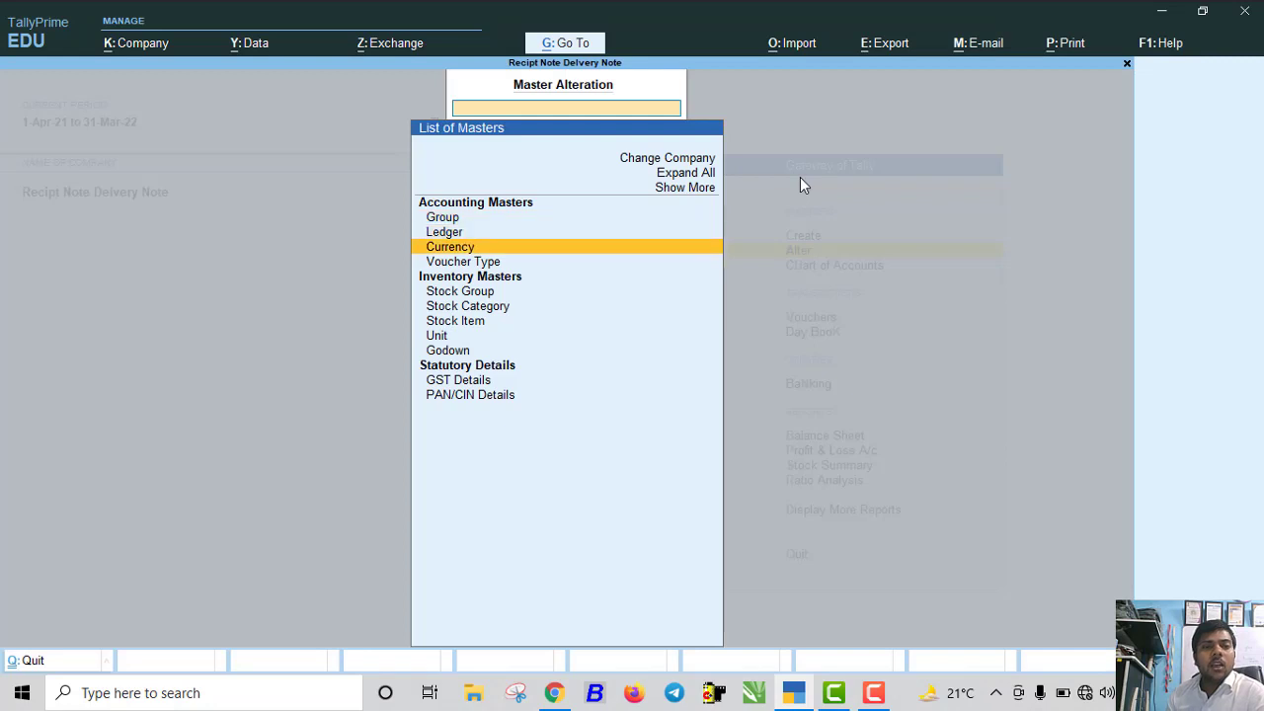
key(Return)
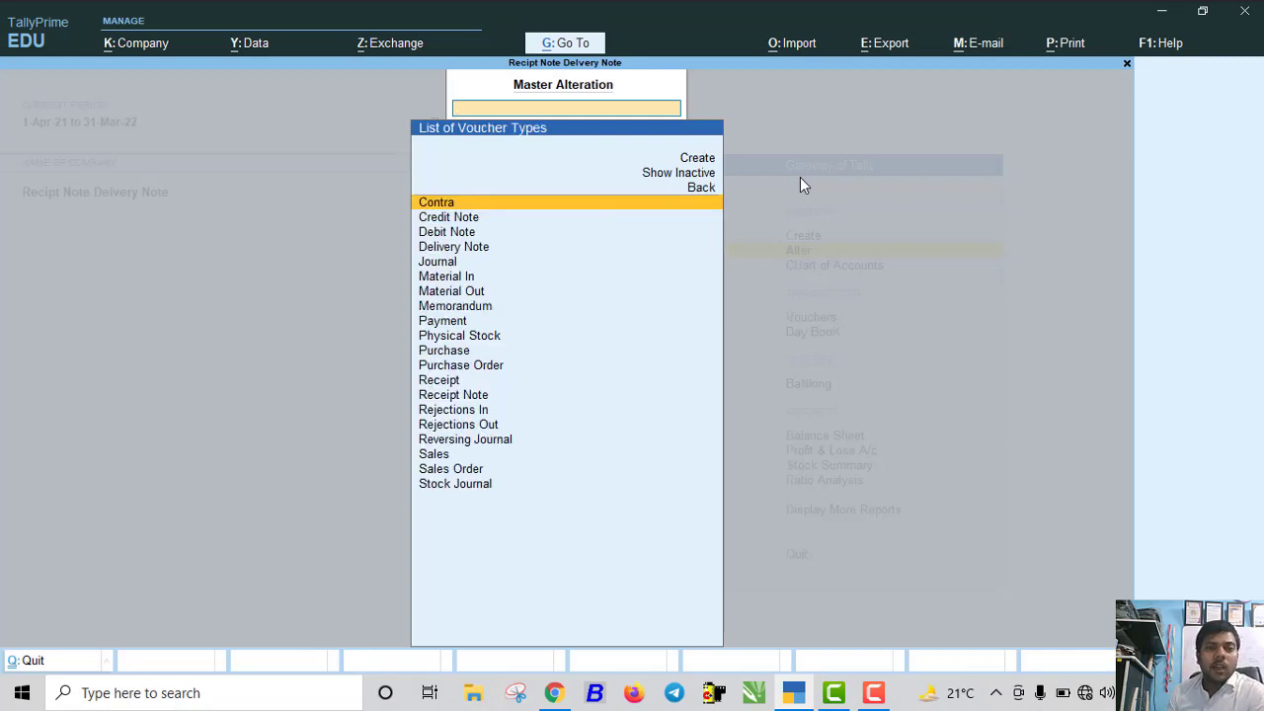
key(Down)
key(Down)
key(Down)
key(Return)
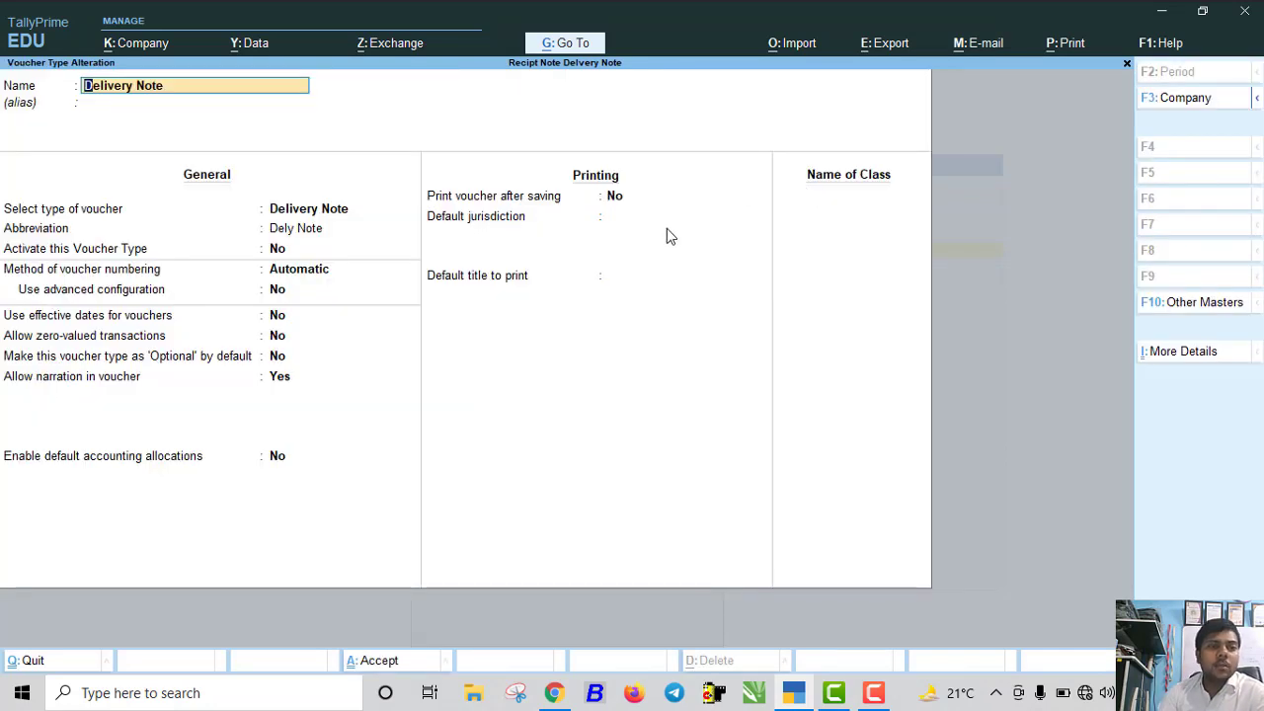
Activate the Delivery Note voucher type, save it, and return to the Gateway of Tally
click(278, 250)
key(y)
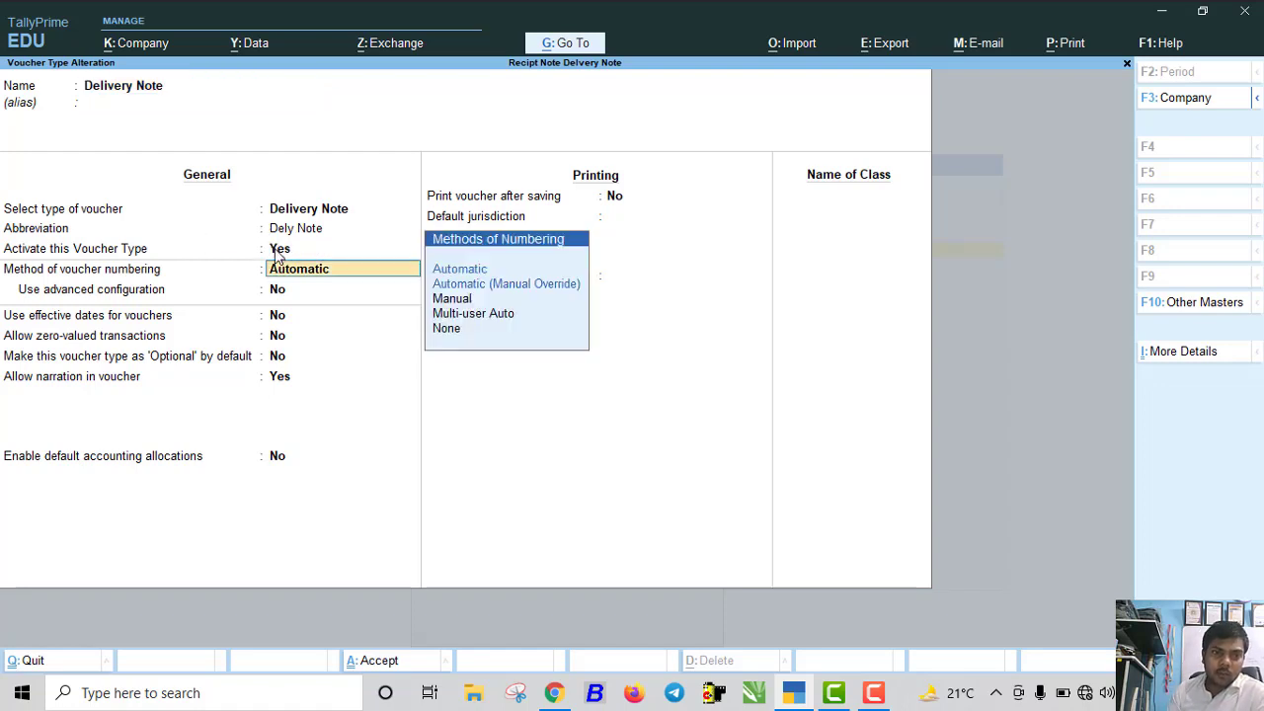
key(ctrl+a)
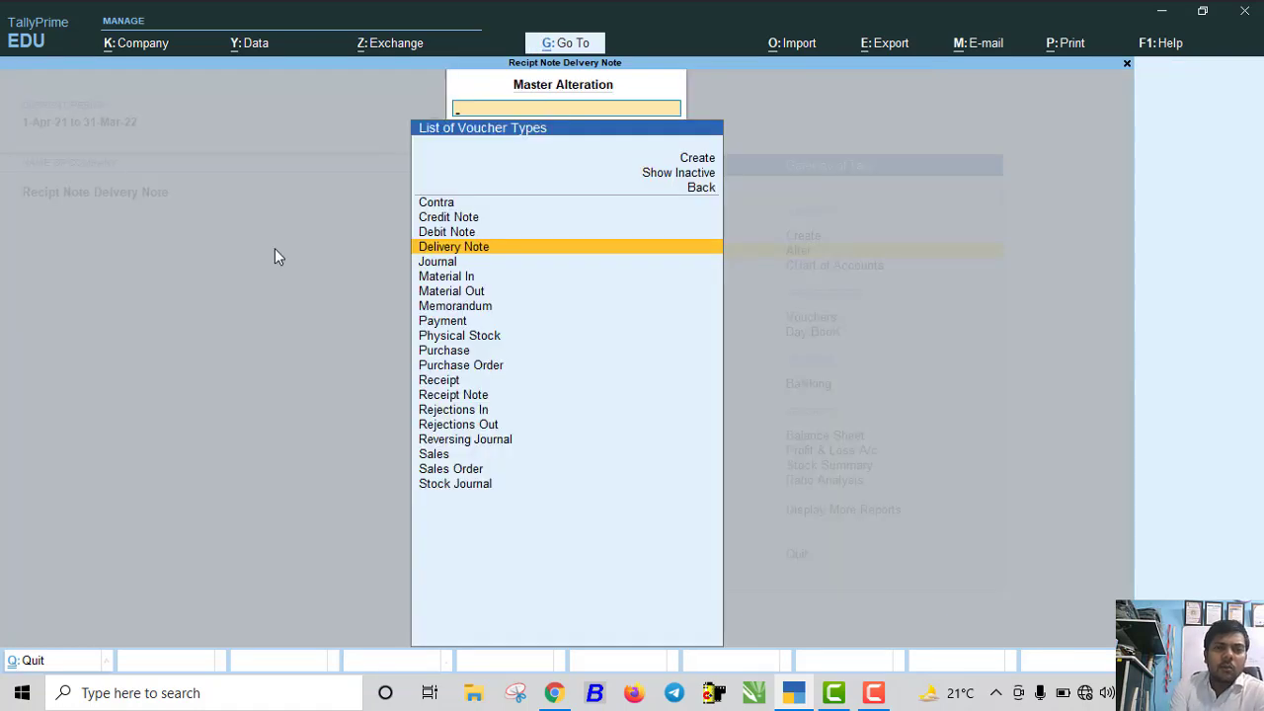
key(Escape)
key(Escape)
Open voucher entry, reveal the inactive voucher types, and activate Purchase Order to start a new purchase order voucher
key(Down)
key(Down)
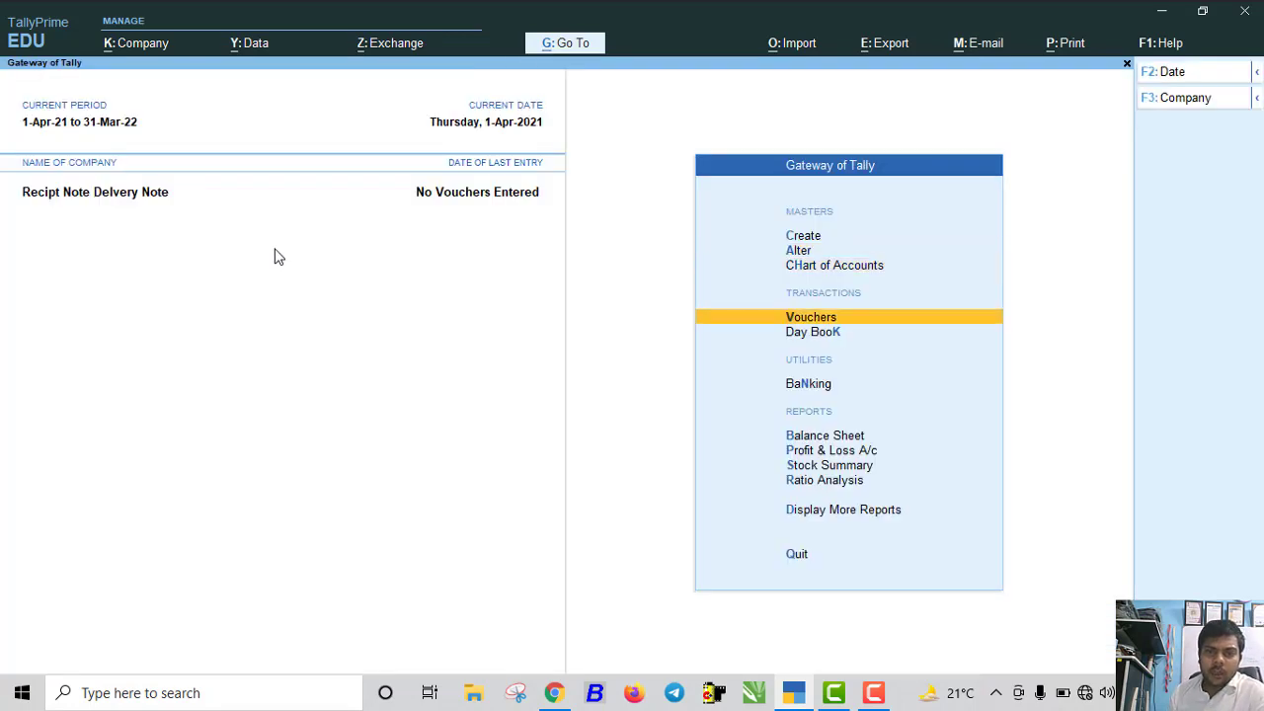
key(Return)
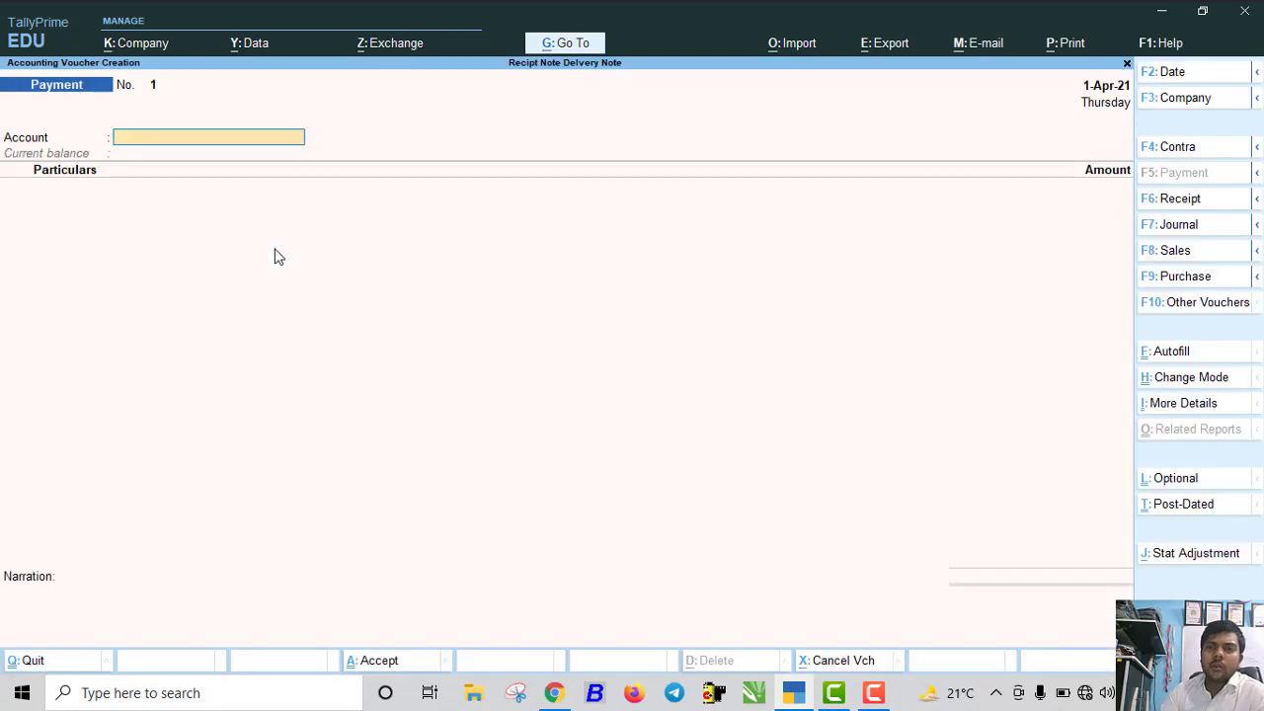
click(1211, 305)
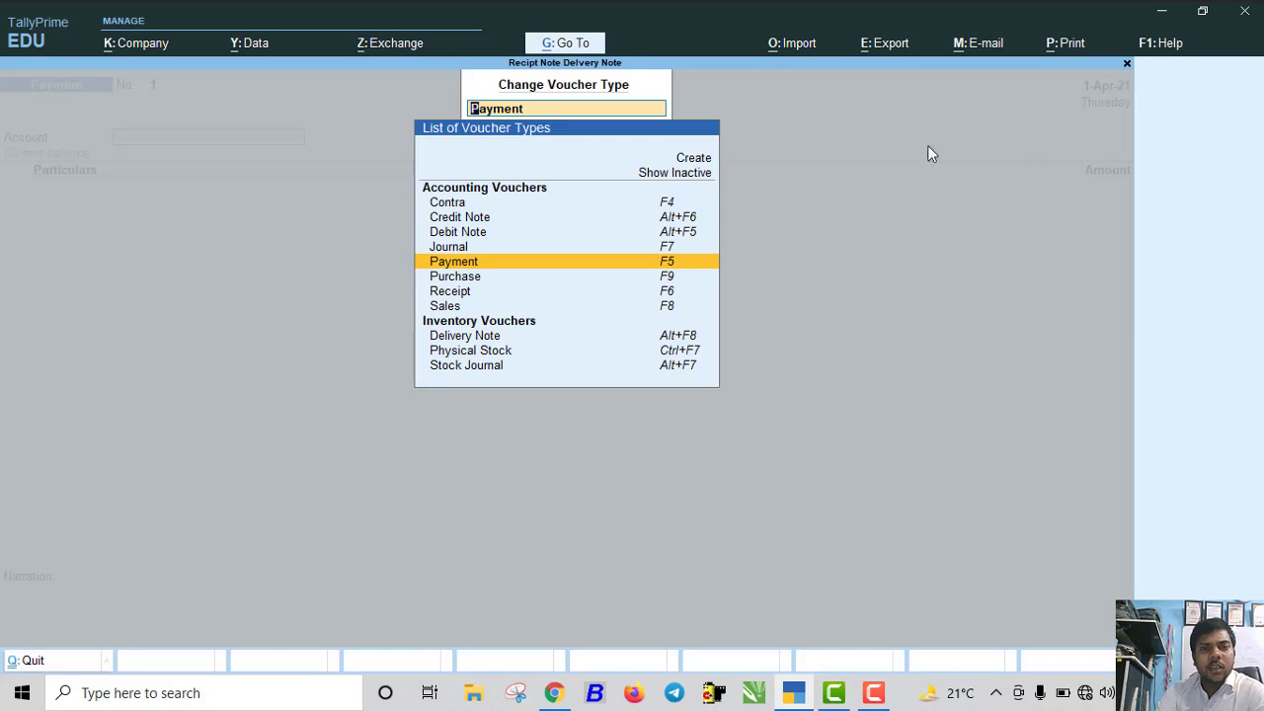
click(679, 174)
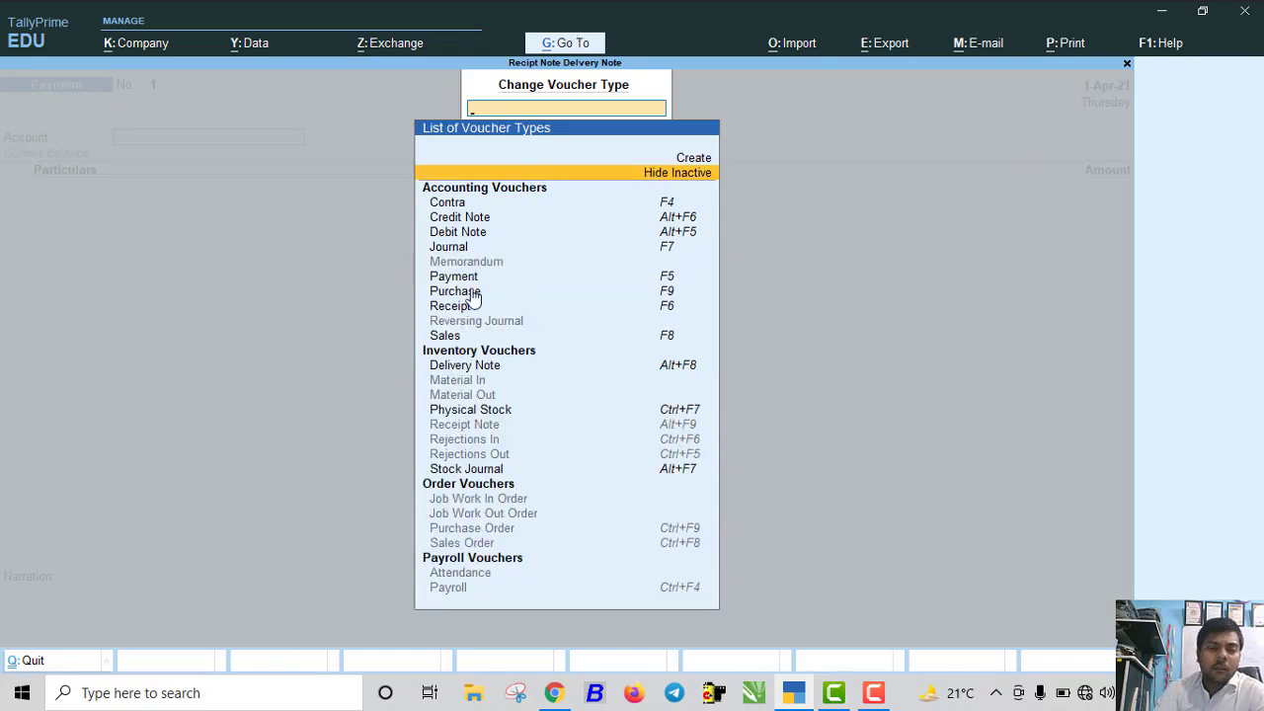
click(479, 528)
key(y)
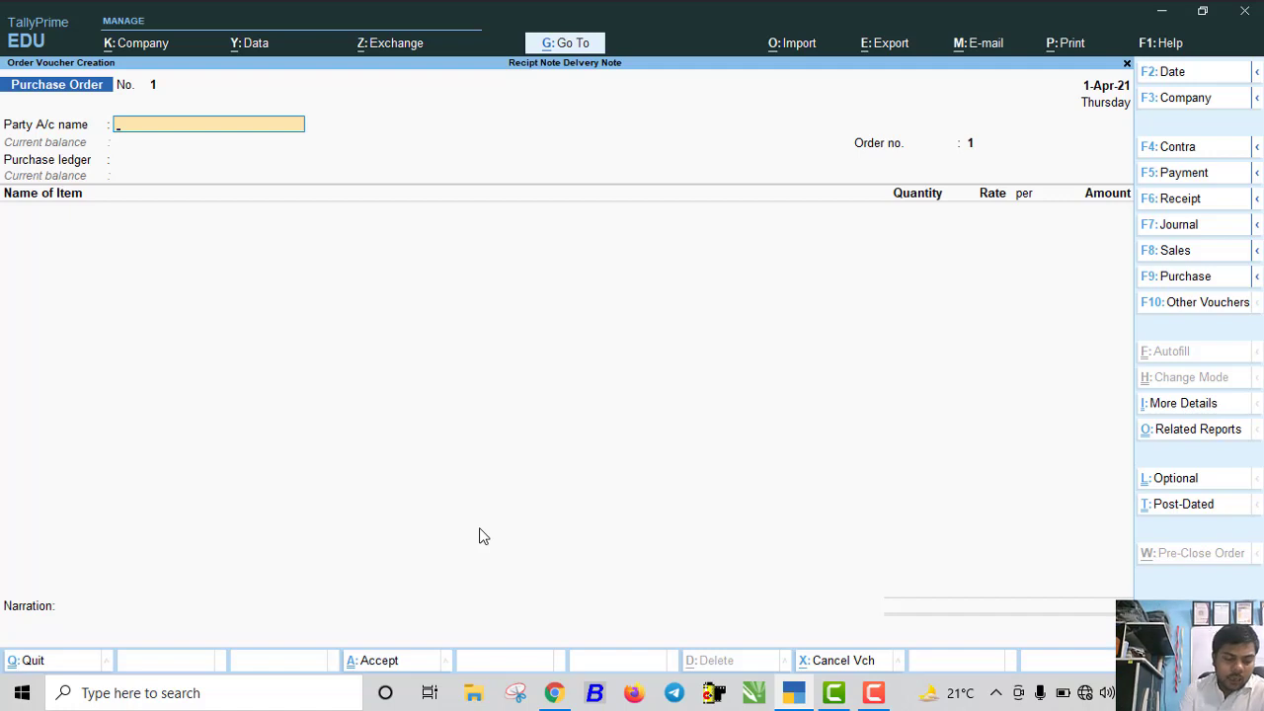
Select Ram Ltd as the purchase order's party and keep its default party details
text(Ra)
key(Return)
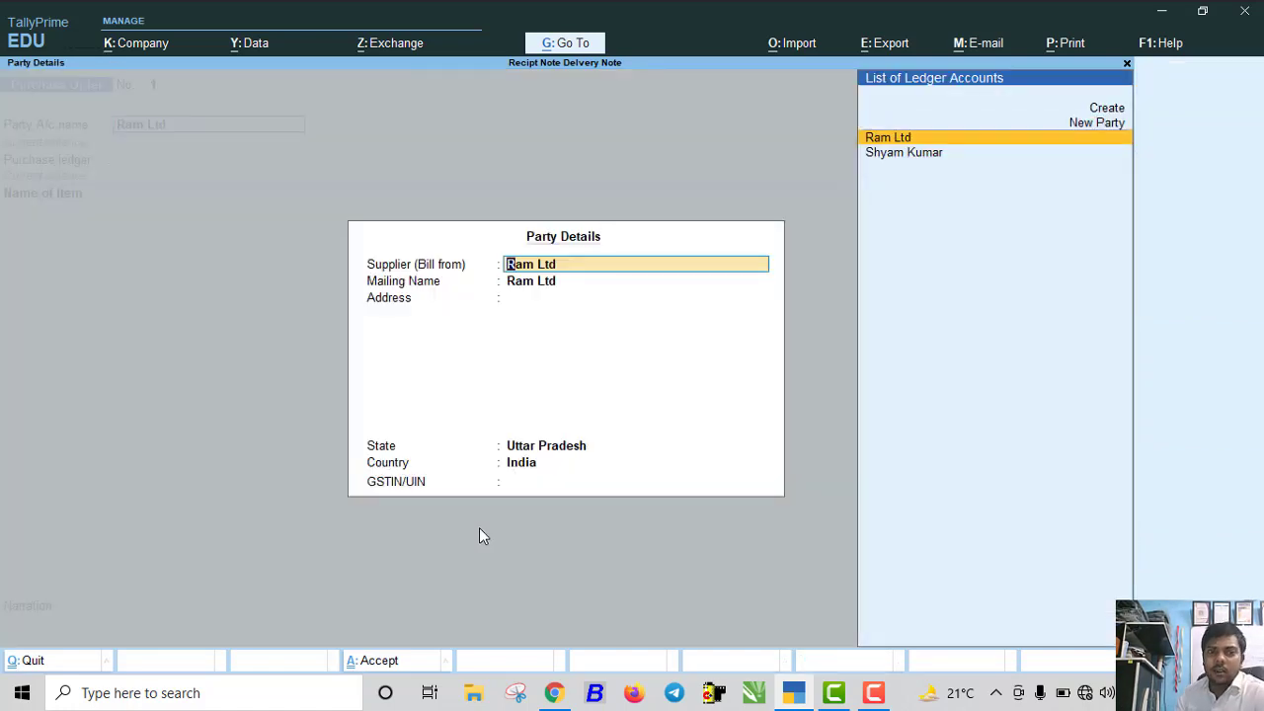
key(Return)
key(Return)
key(Return)
key(Return)
key(Return)
key(Return)
key(BackSpace)
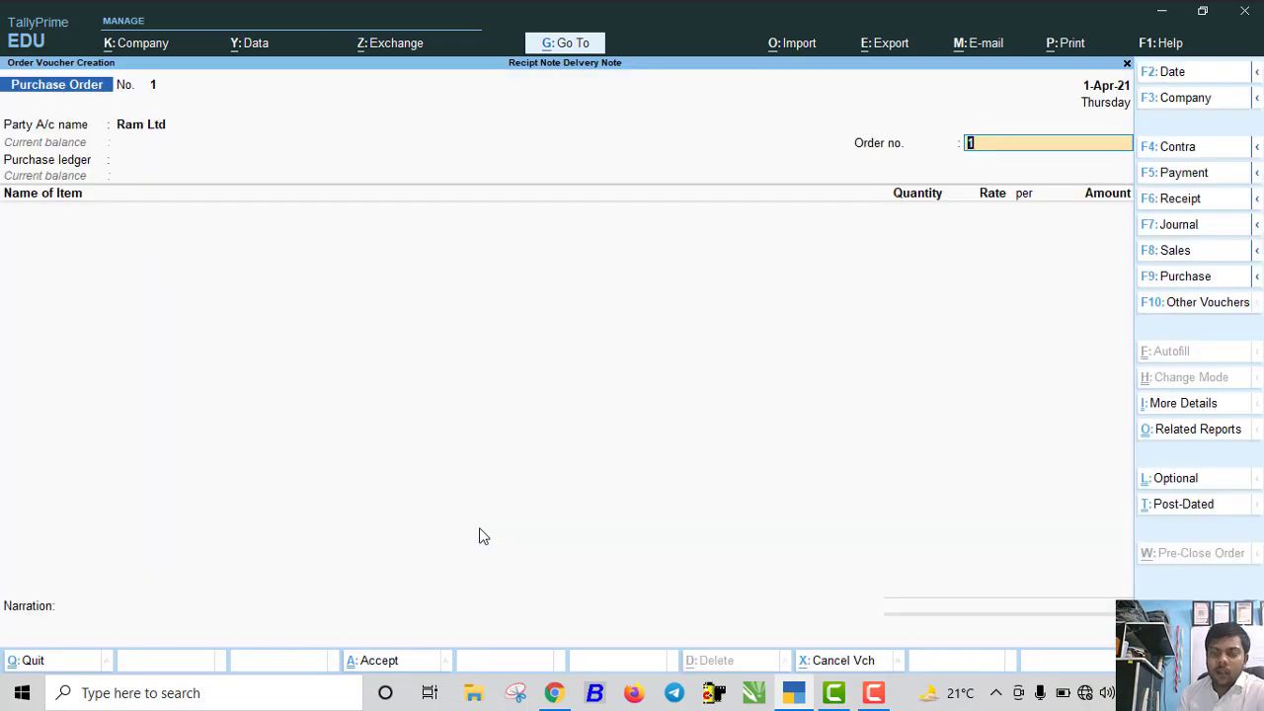
text(ra)
key(BackSpace)
key(BackSpace)
key(BackSpace)
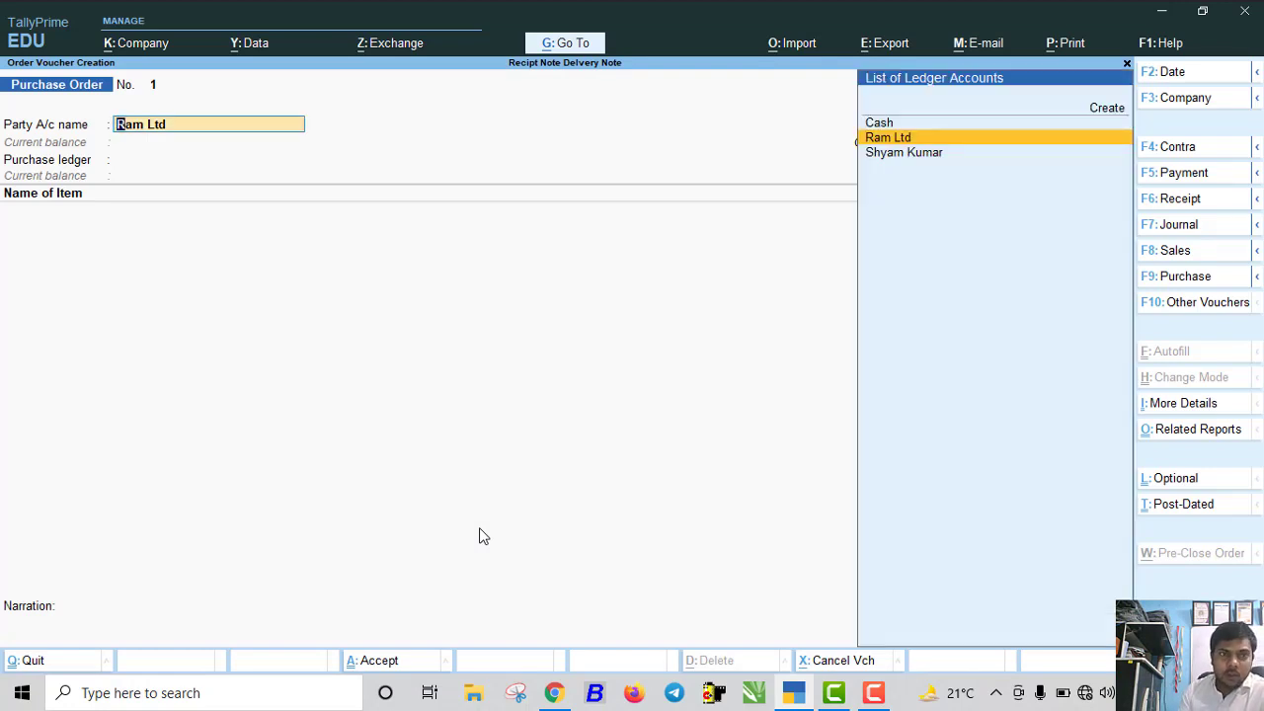
Keep Ram Ltd's party details, enter the purchase order's order number, and select Purchase as the purchase ledger
key(Return)
key(Return)
key(Return)
key(Return)
key(Return)
key(Return)
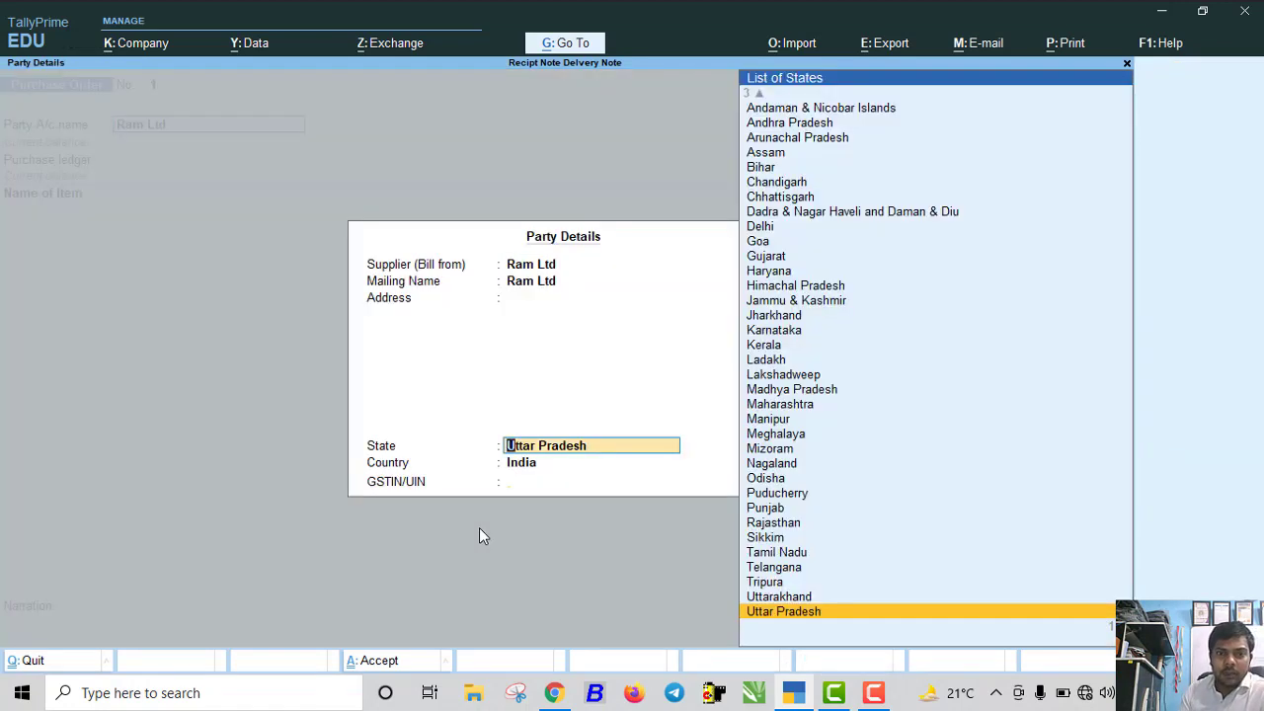
text(RAM152)
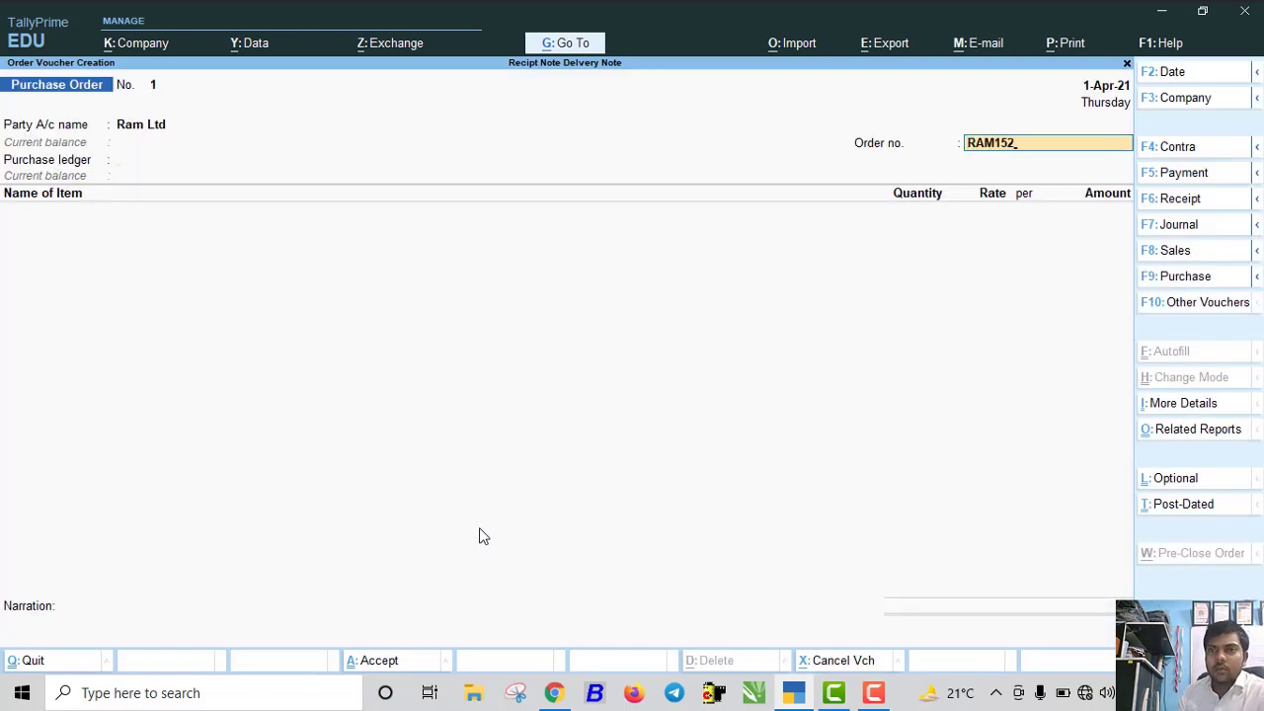
key(Return)
key(Return)
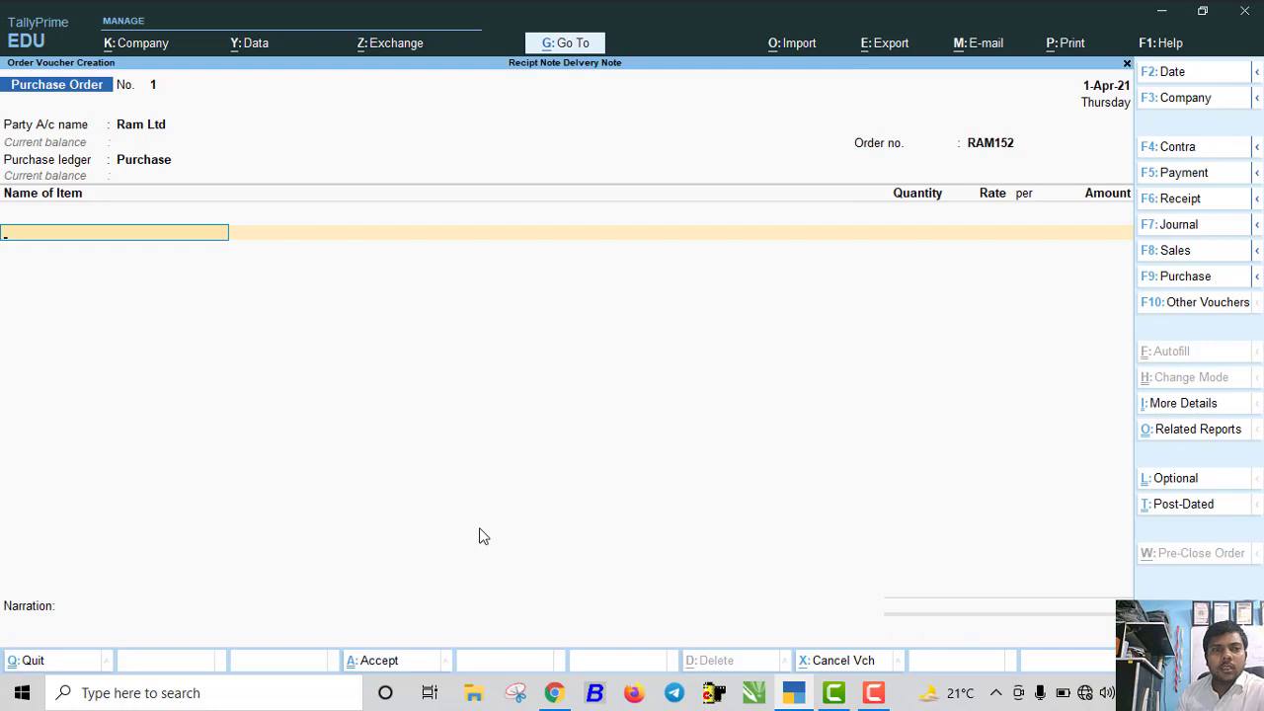
Add the Laptop Dell 15" with Ssd item due on 1-Apr-21, with quantity 10 pcs and rate 22500
key(Down)
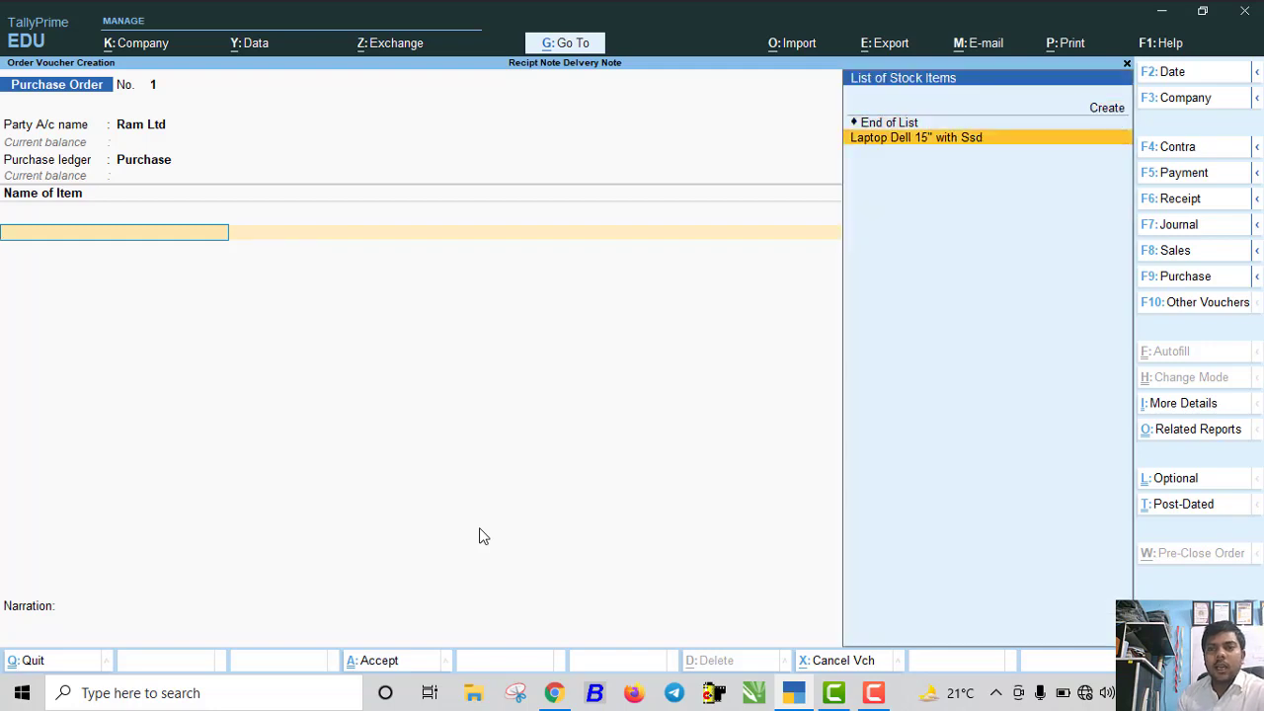
key(Return)
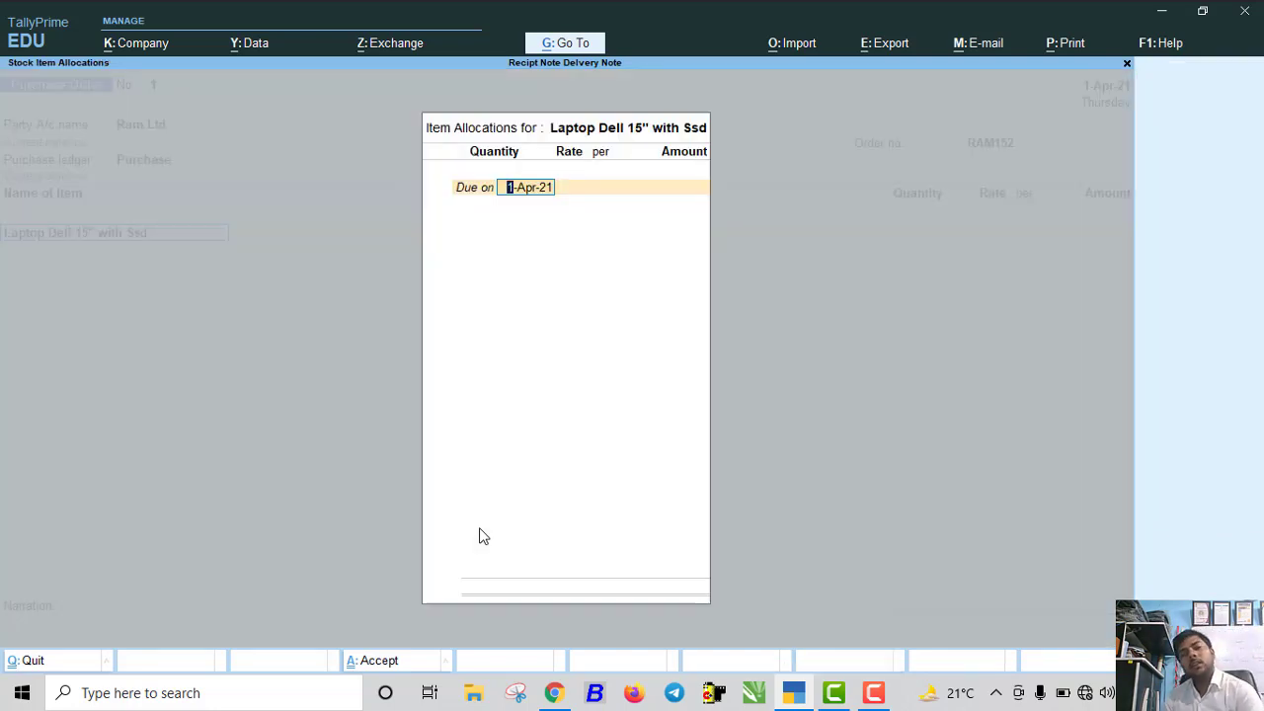
key(Return)
text(10)
key(Return)
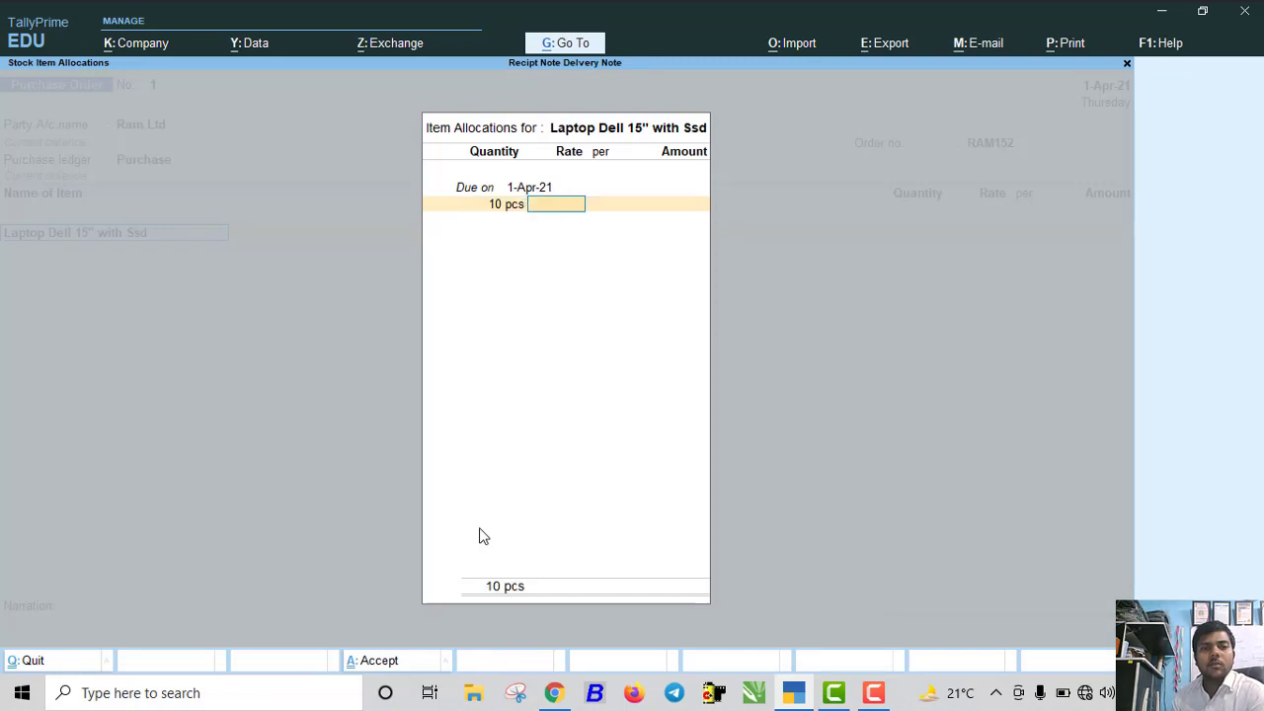
text(22500)
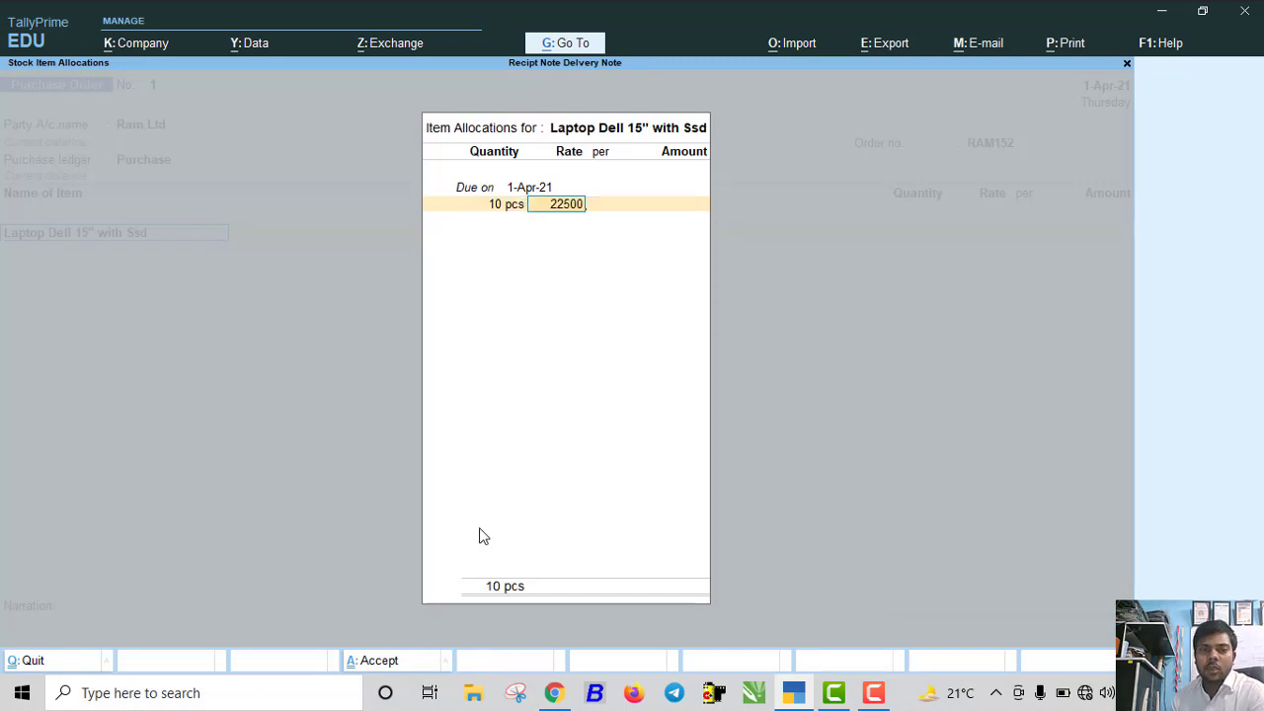
key(Return)
key(Return)
key(Return)
key(Return)
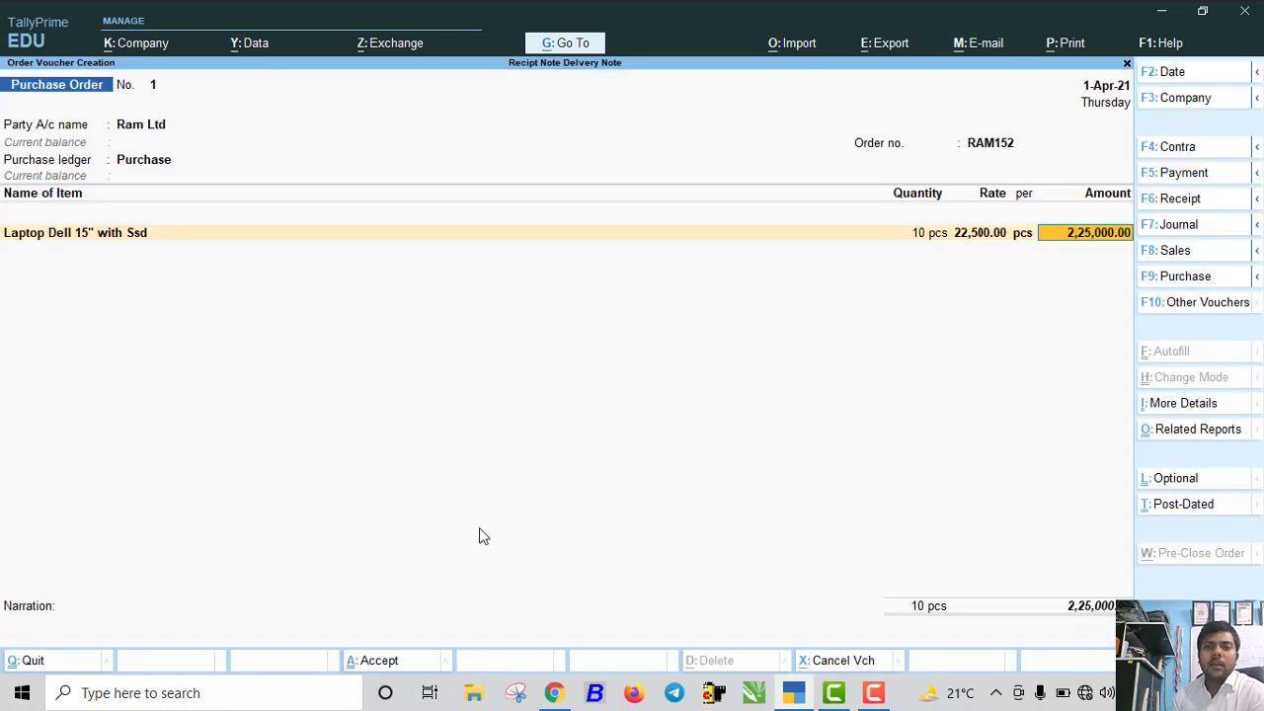
key(Return)
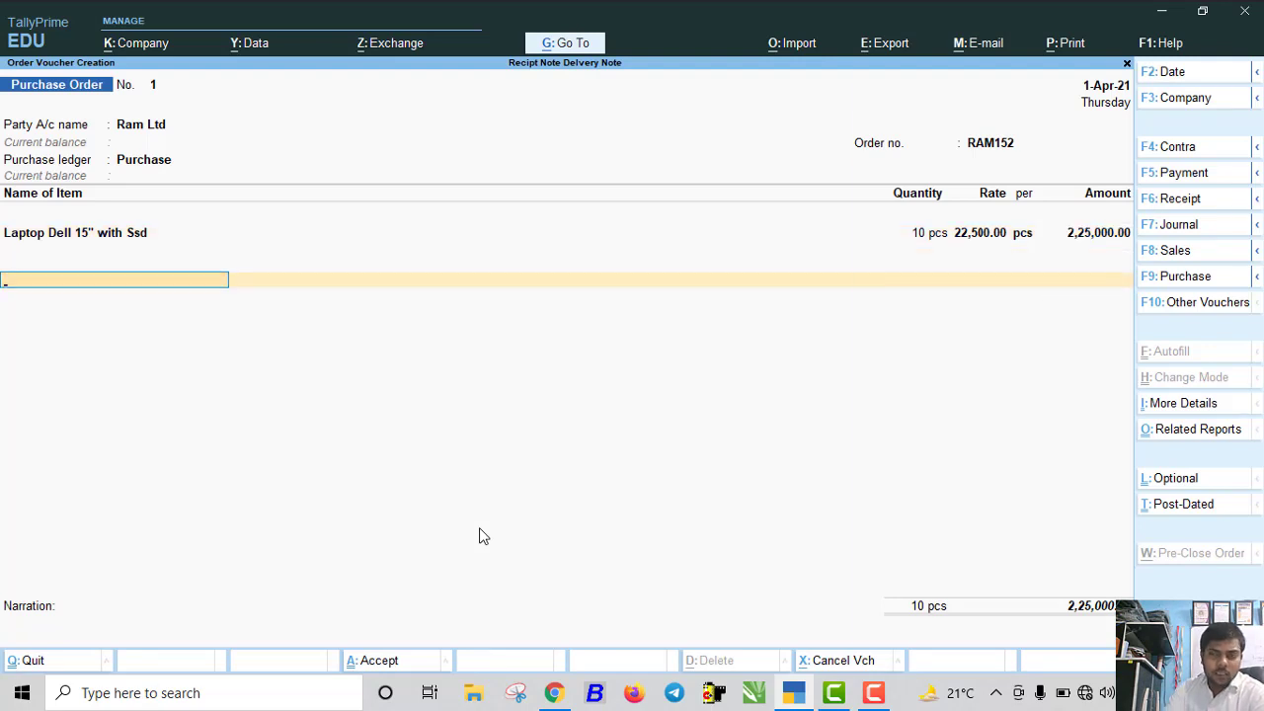
Add the Cgst and Sgst ledgers with their calculated amounts, and save the purchase order without a narration
text(c)
key(Return)
key(Return)
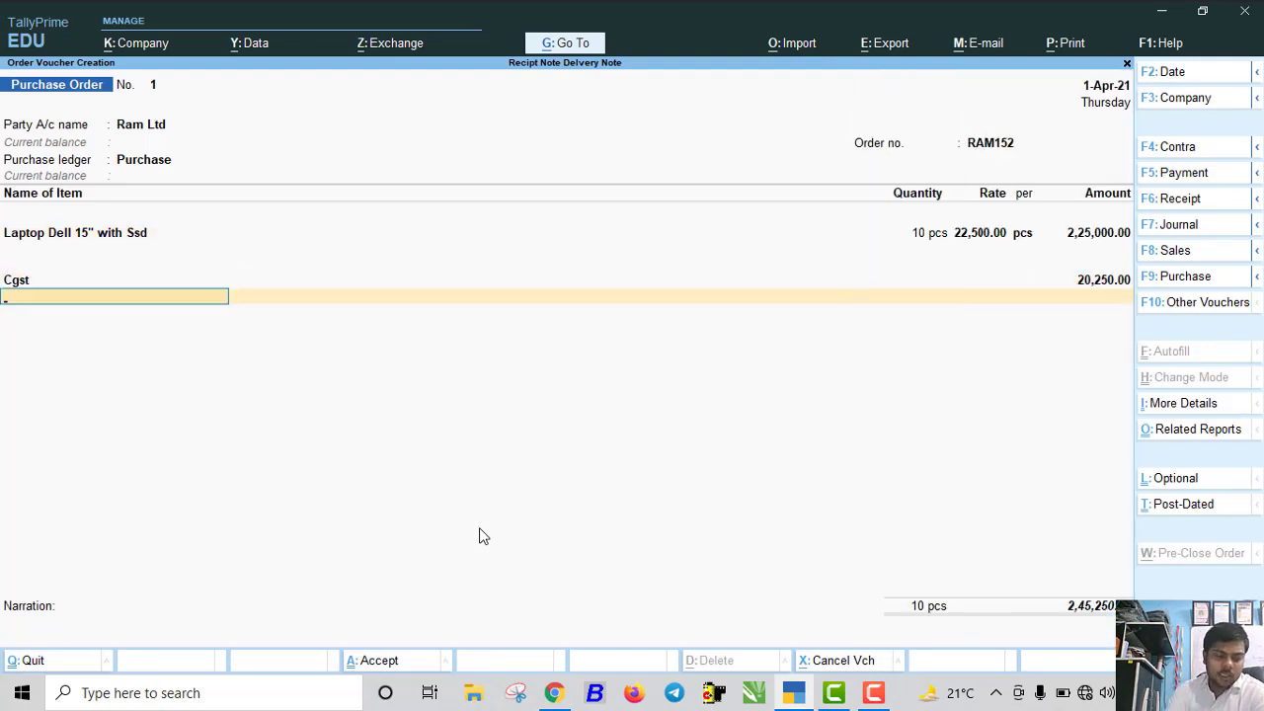
text(s)
key(Return)
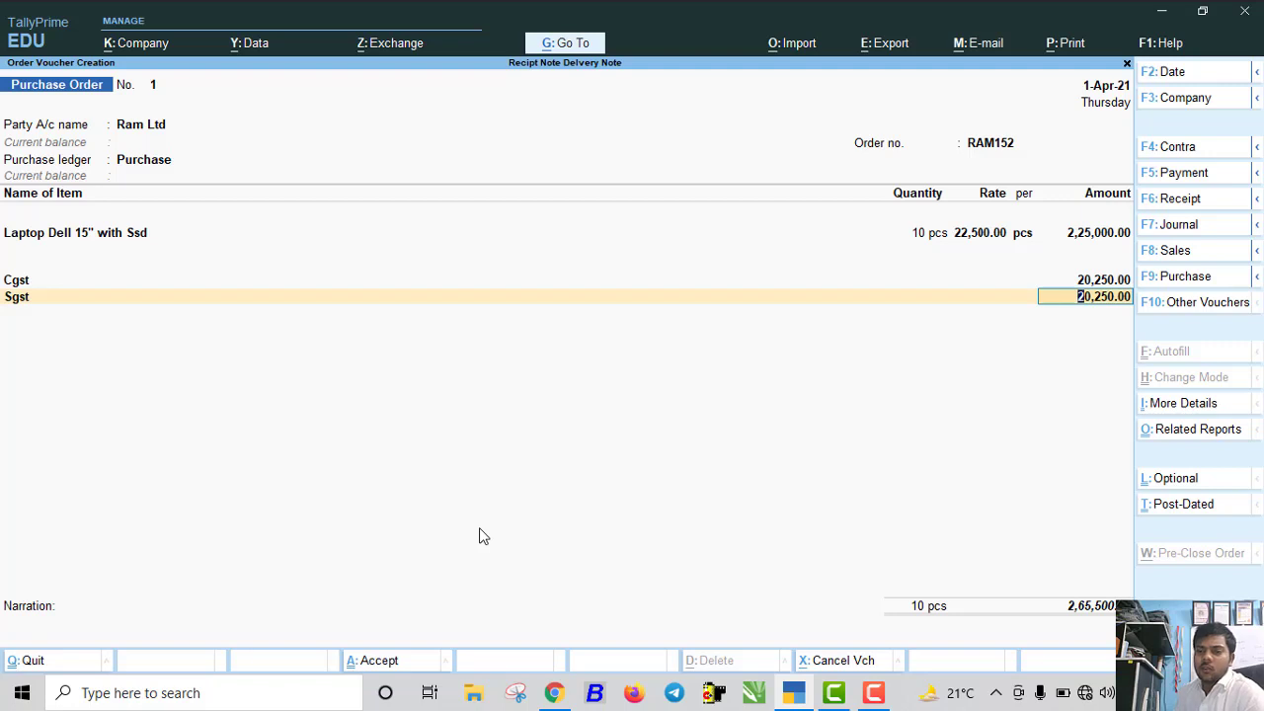
key(Return)
key(Return)
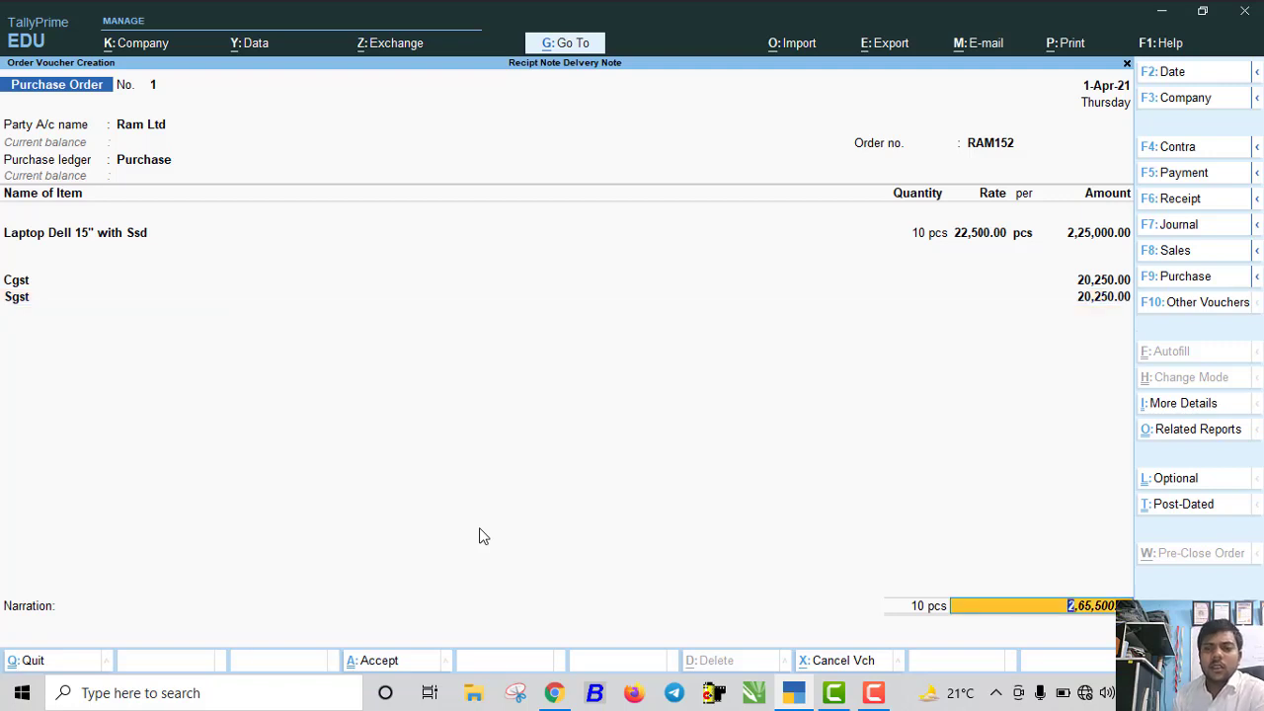
key(Return)
key(Return)
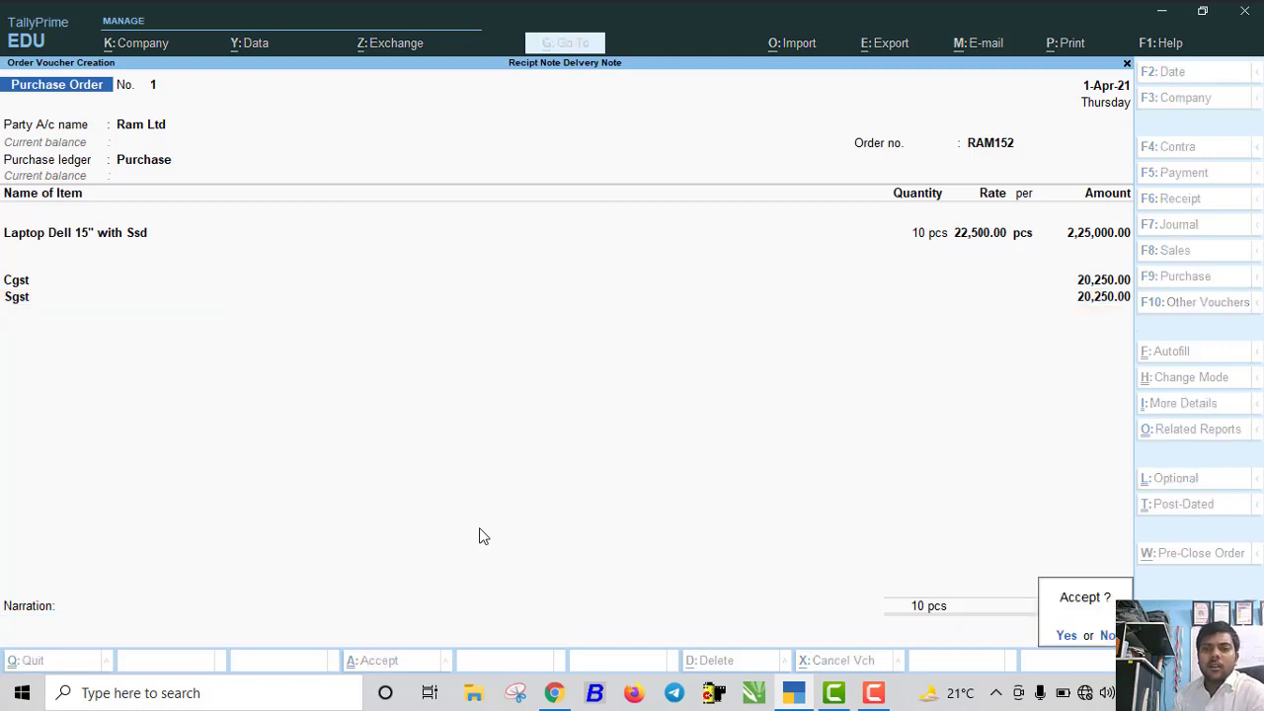
key(Return)
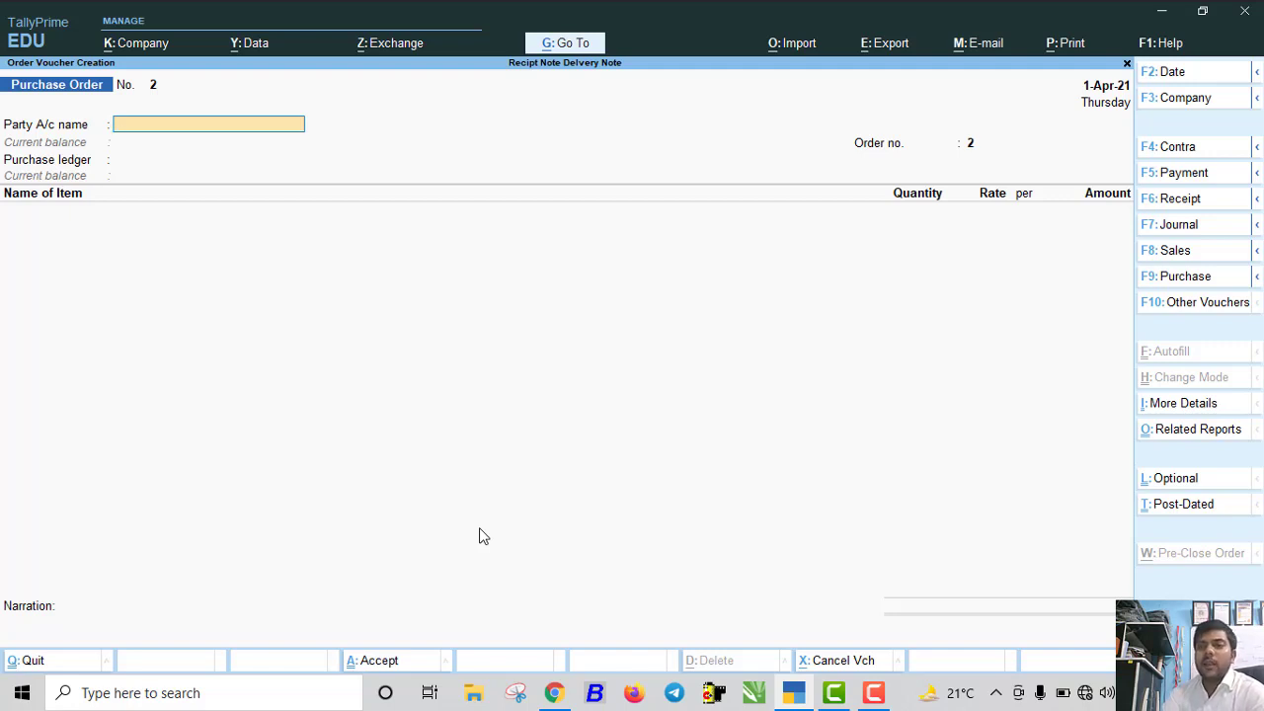
Reveal the inactive voucher types and activate Receipt Note to start a new receipt note voucher
click(1210, 303)
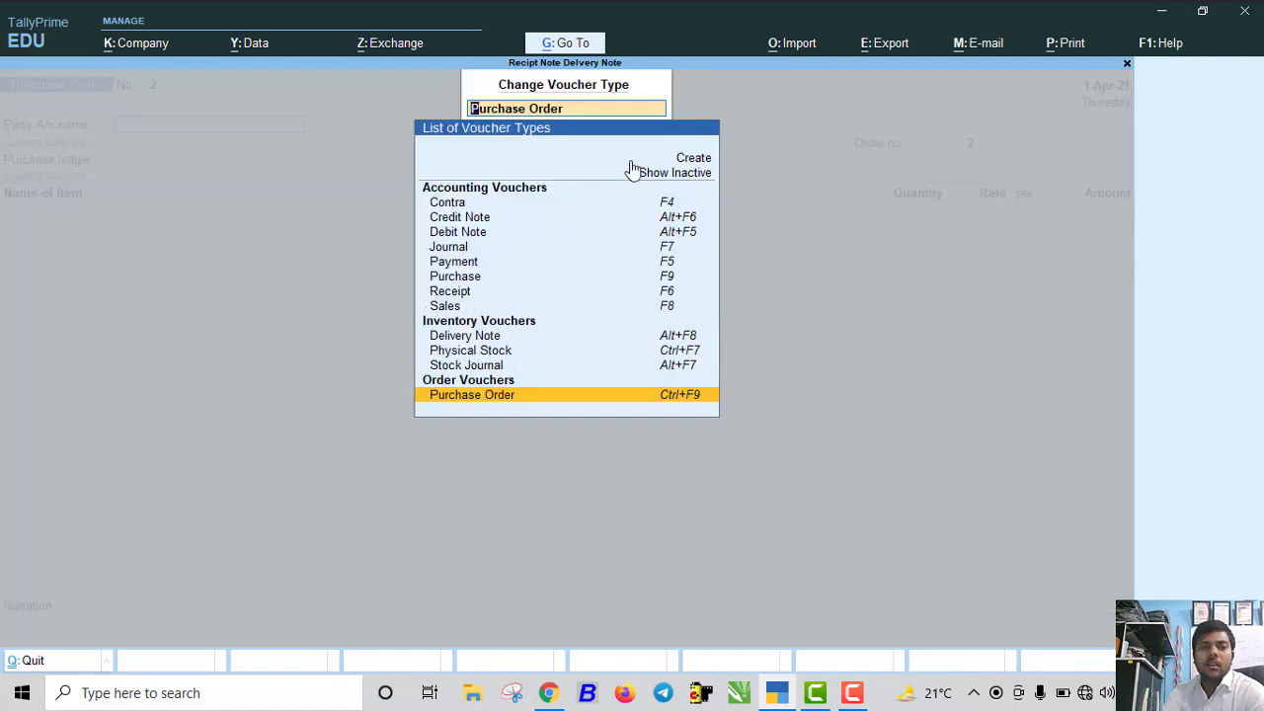
click(660, 174)
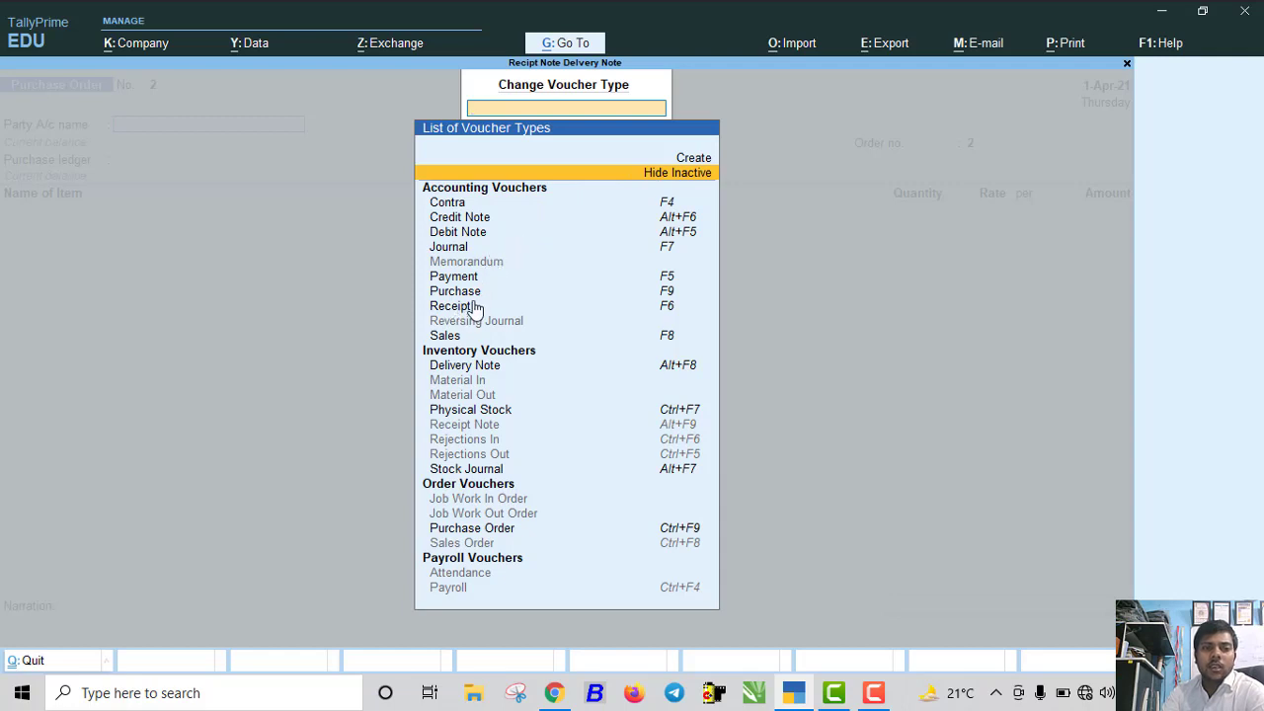
click(475, 432)
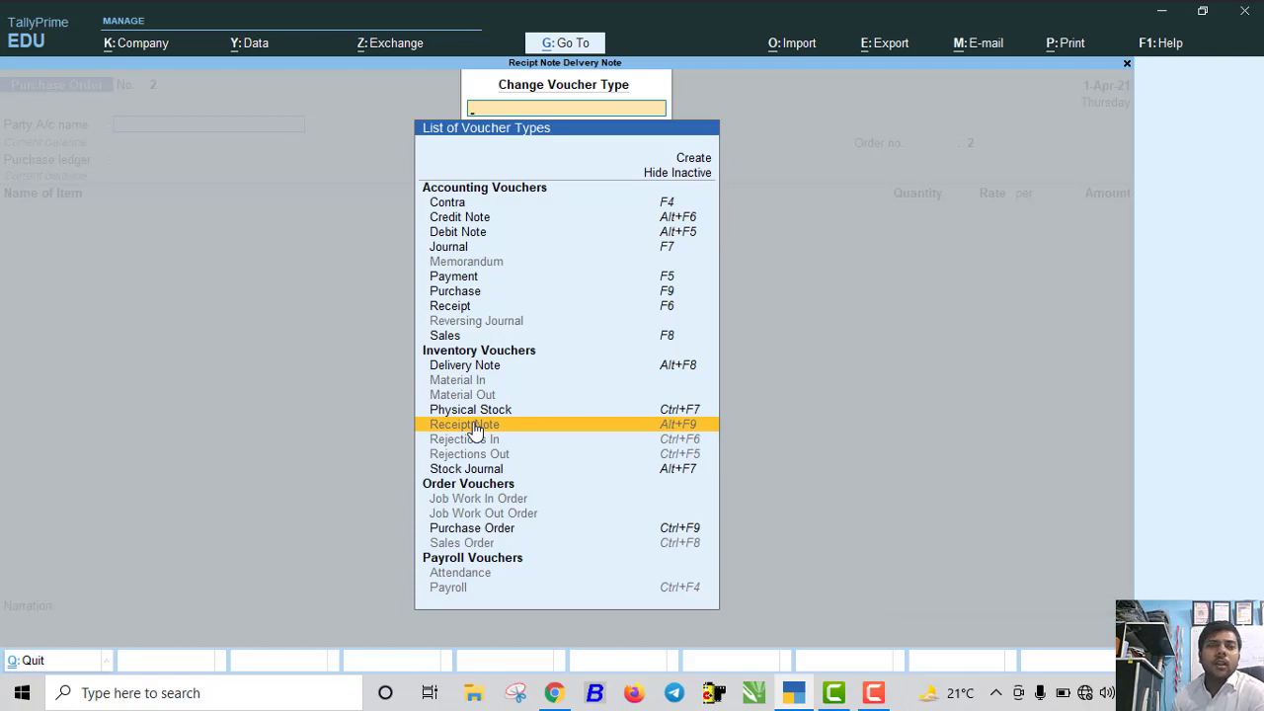
click(474, 427)
key(Return)
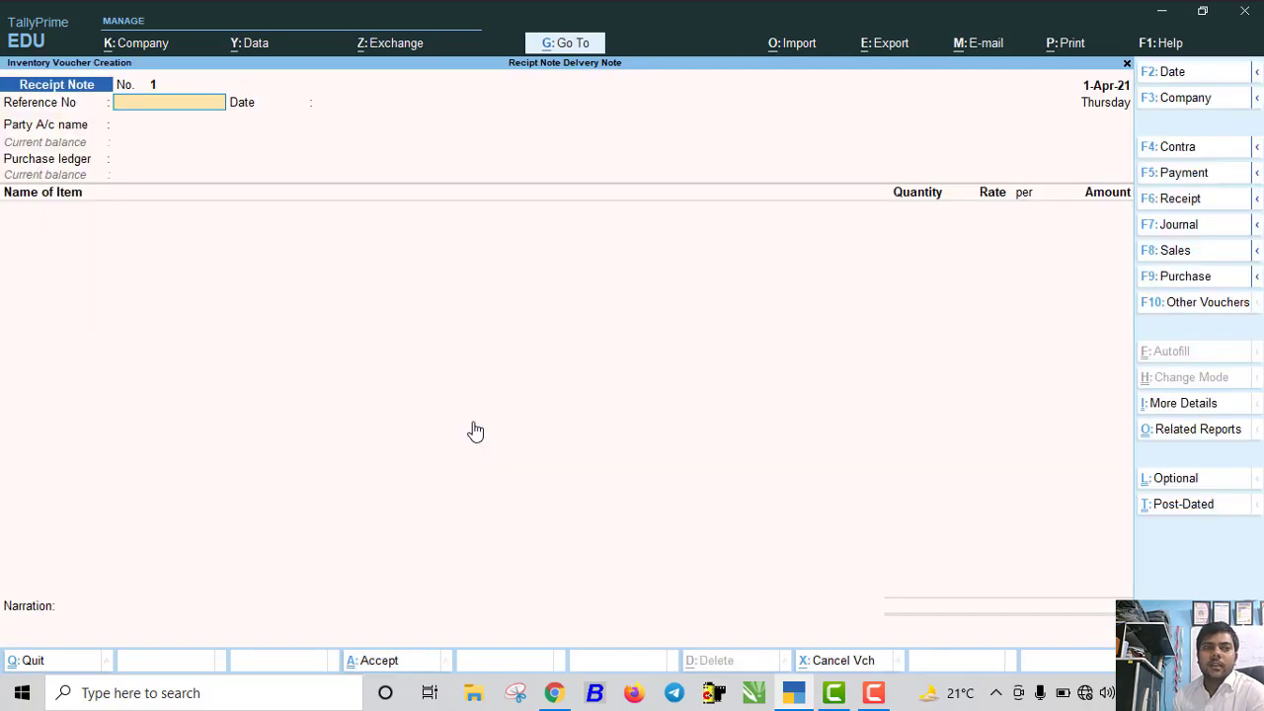
Set the receipt note's reference number to 213523 and keep the reference date 1-Apr-21
text(213523)
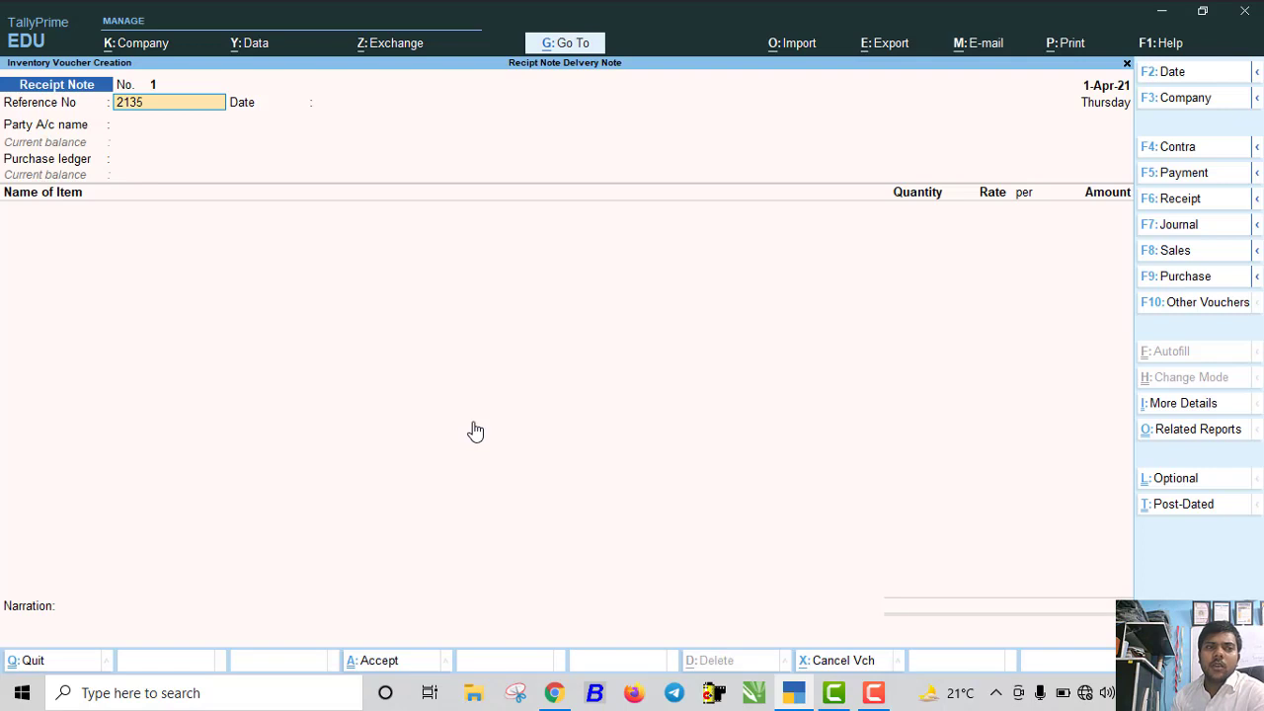
key(Return)
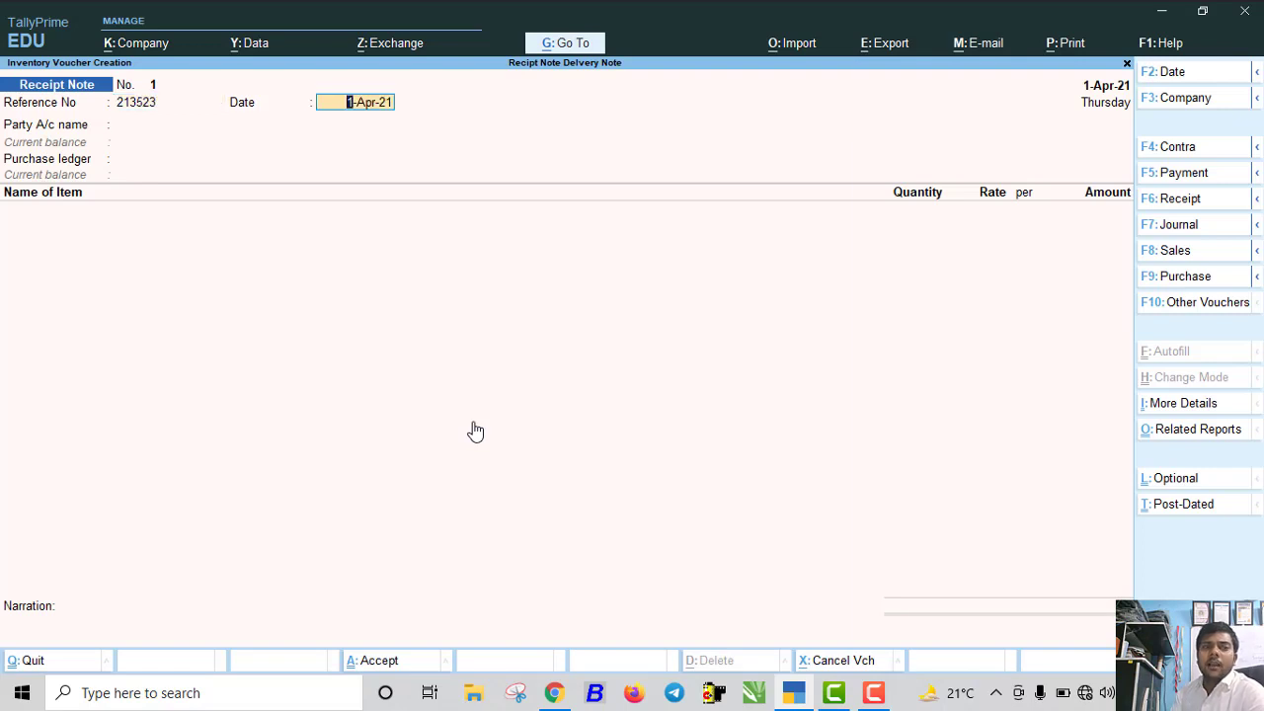
key(Return)
Select Ram Ltd as the receipt note's party with default details, and Purchase as the purchase ledger
key(Down)
key(Return)
key(Return)
key(Return)
key(Return)
key(Return)
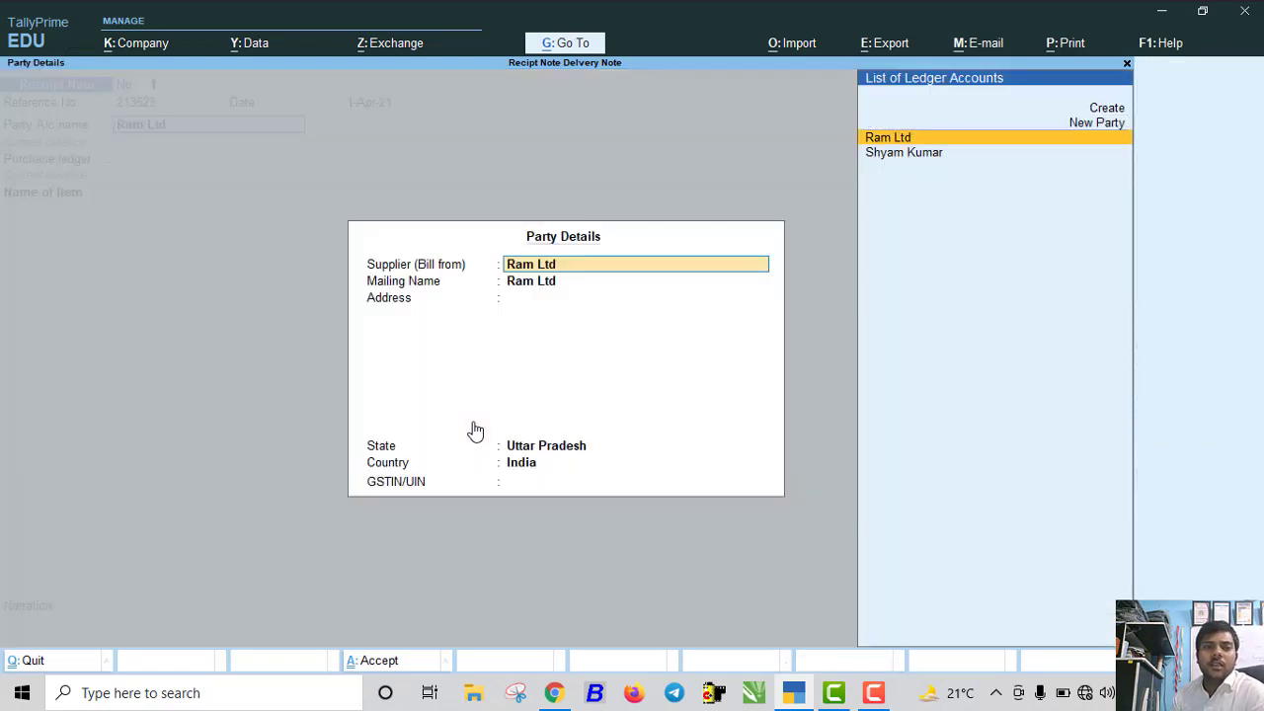
key(Return)
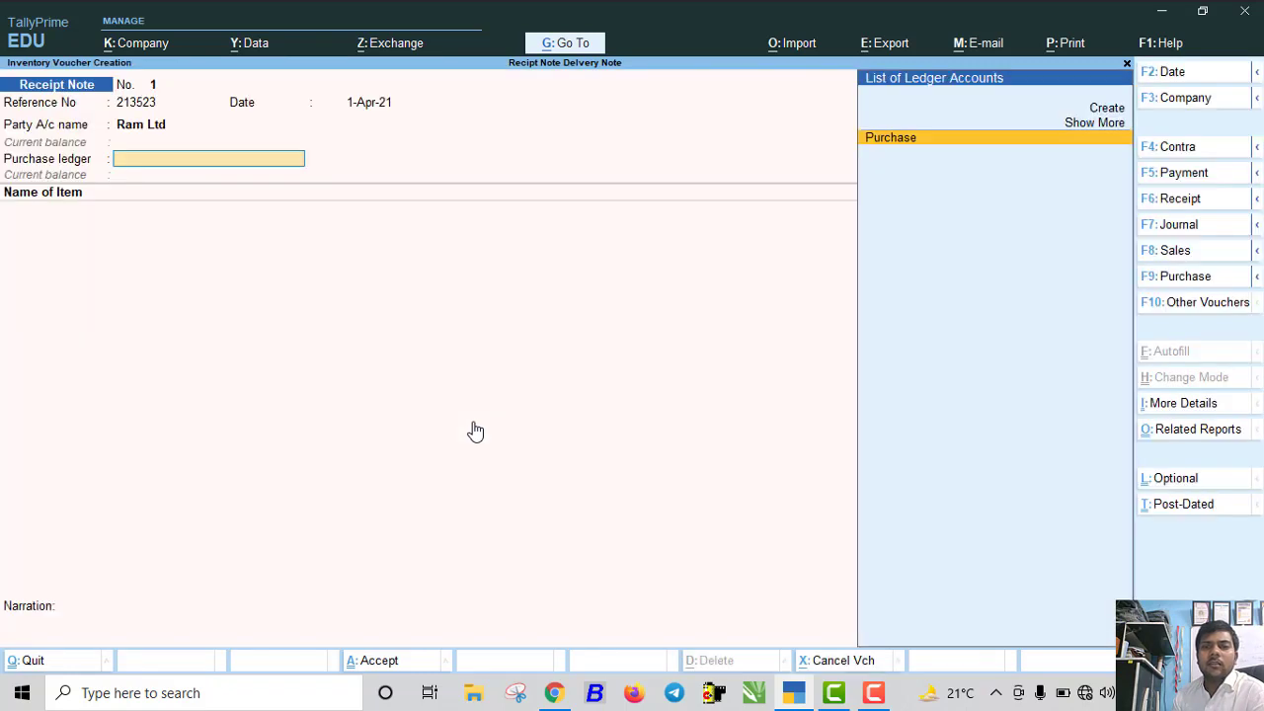
key(Return)
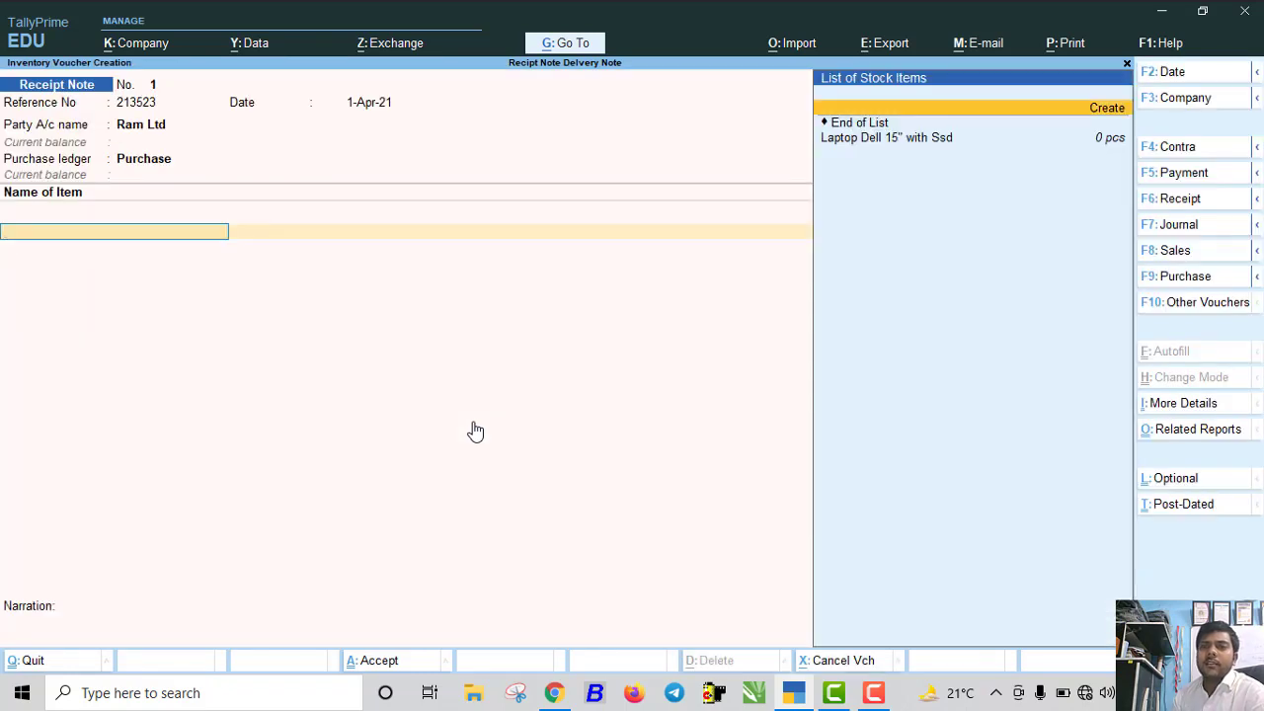
Add Laptop Dell 15" with Ssd under tracking number 213523, linked to Ram Ltd's pending order, keeping the order's quantity and rate
key(Down)
key(Return)
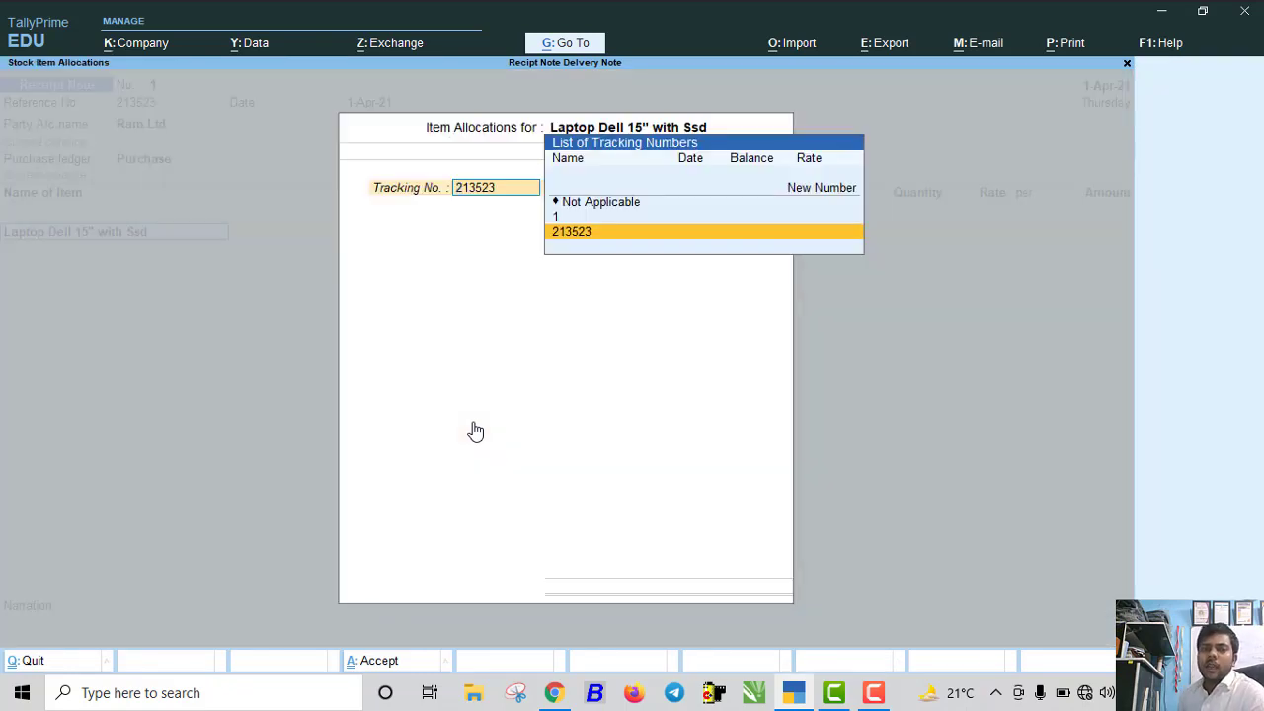
key(Return)
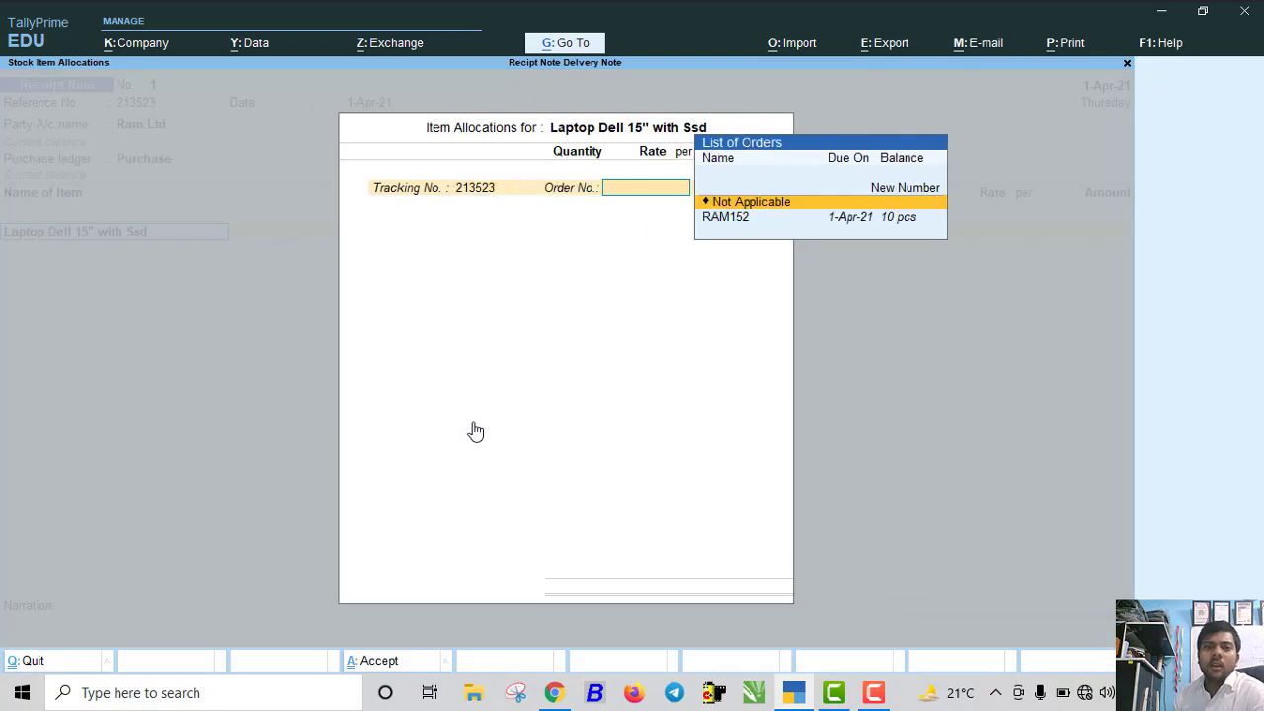
key(Down)
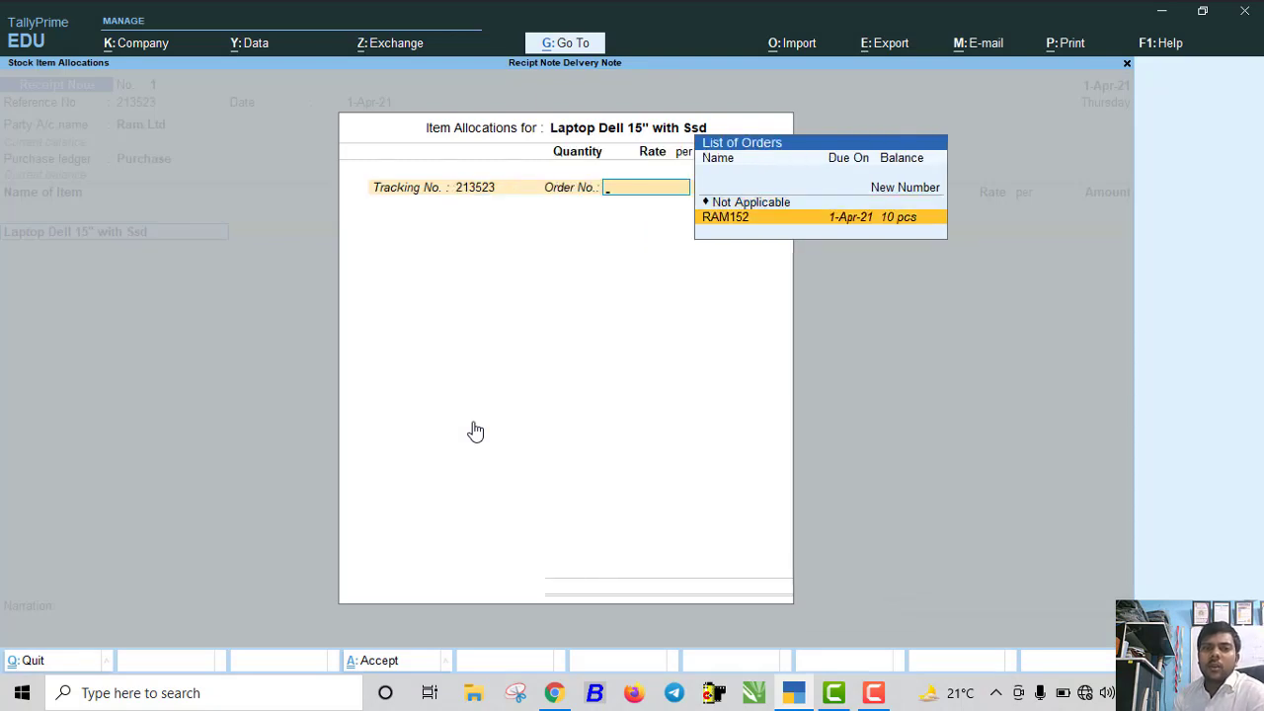
key(Return)
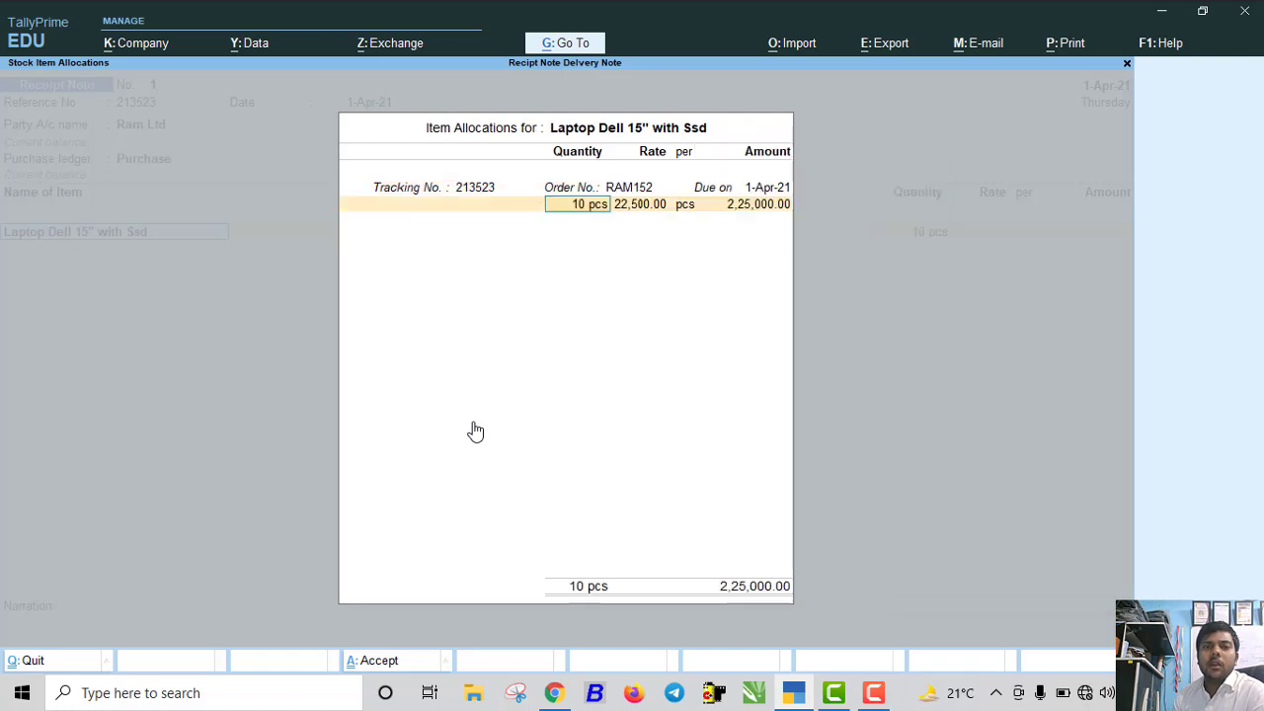
key(Return)
key(Return)
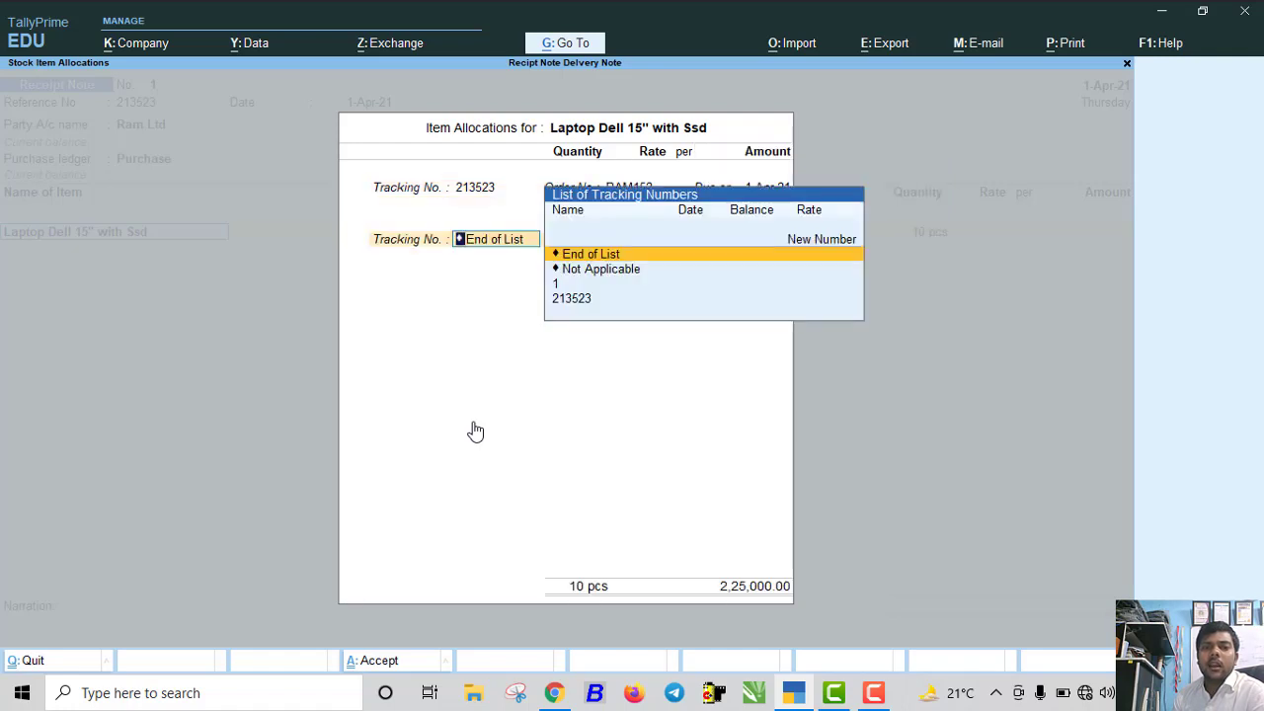
key(Return)
key(Return)
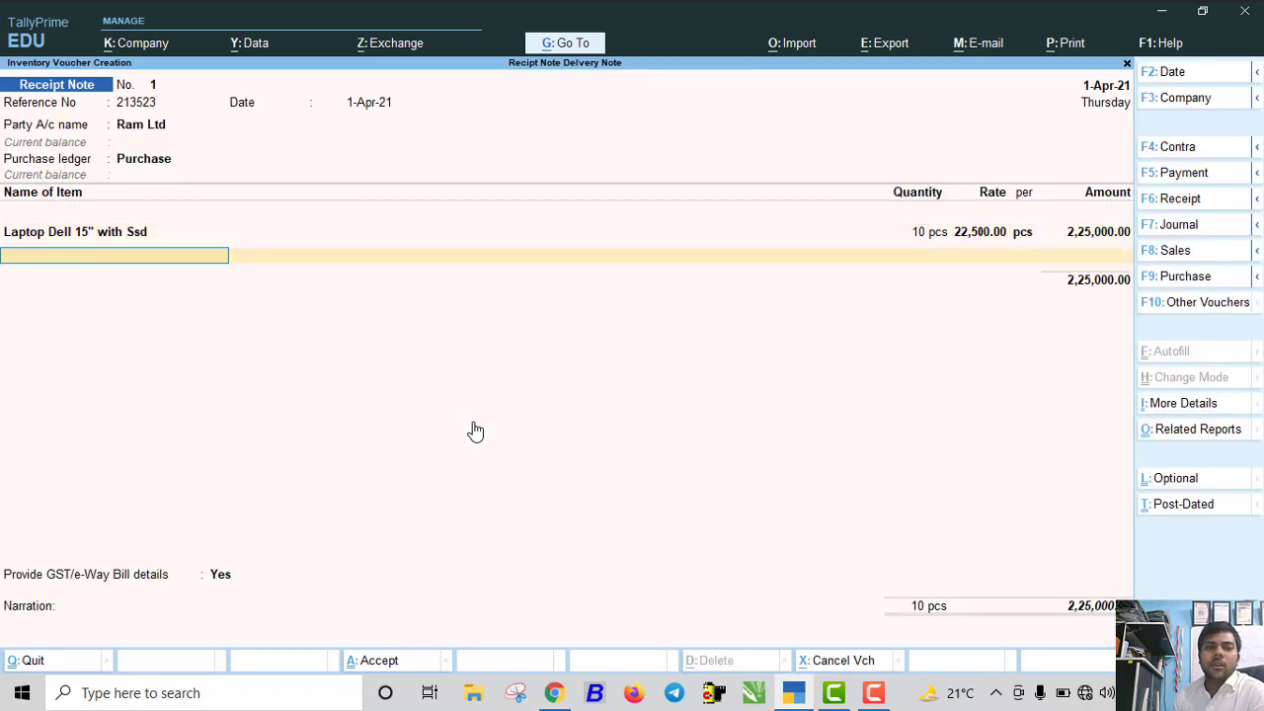
Add the Cgst and Sgst ledgers below the laptop item on the receipt note with their calculated amounts
text(c)
key(Return)
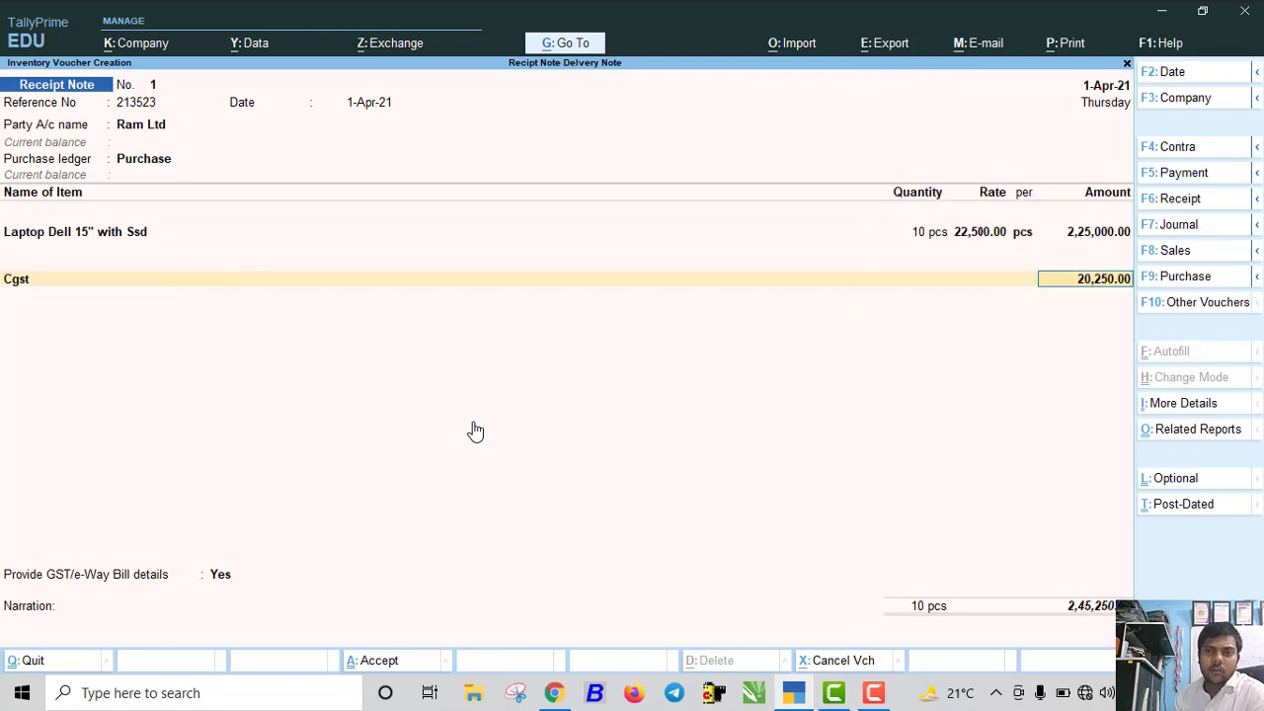
key(Return)
text(s)
key(Return)
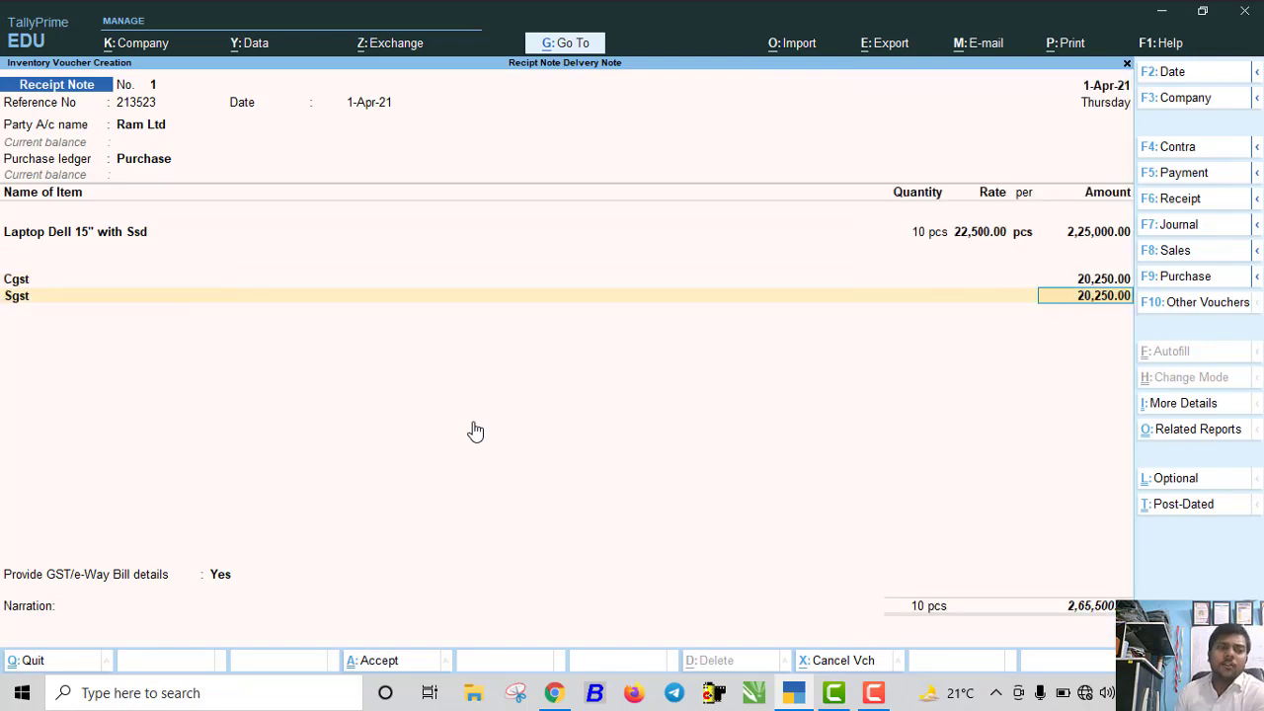
key(Return)
key(Return)
Set the receipt note's GST/e-Way Bill details to No, save it with a blank narration, and leave voucher entry
key(Down)
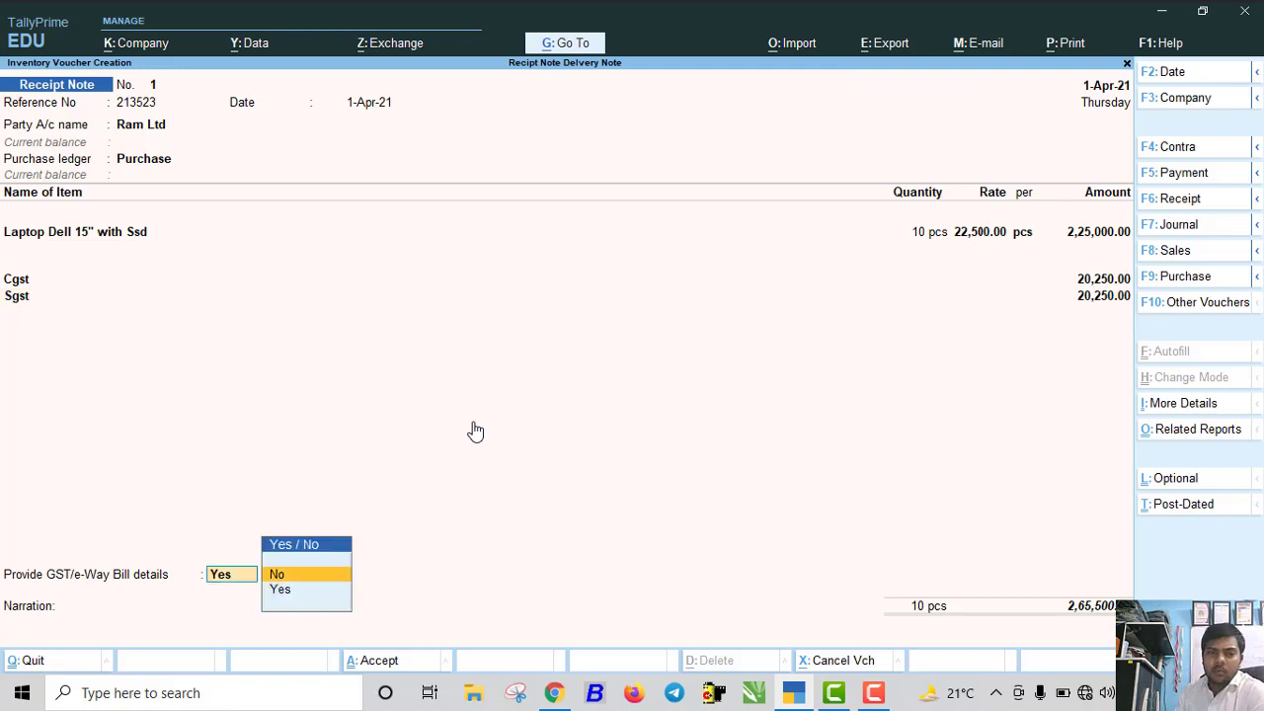
key(Return)
key(Return)
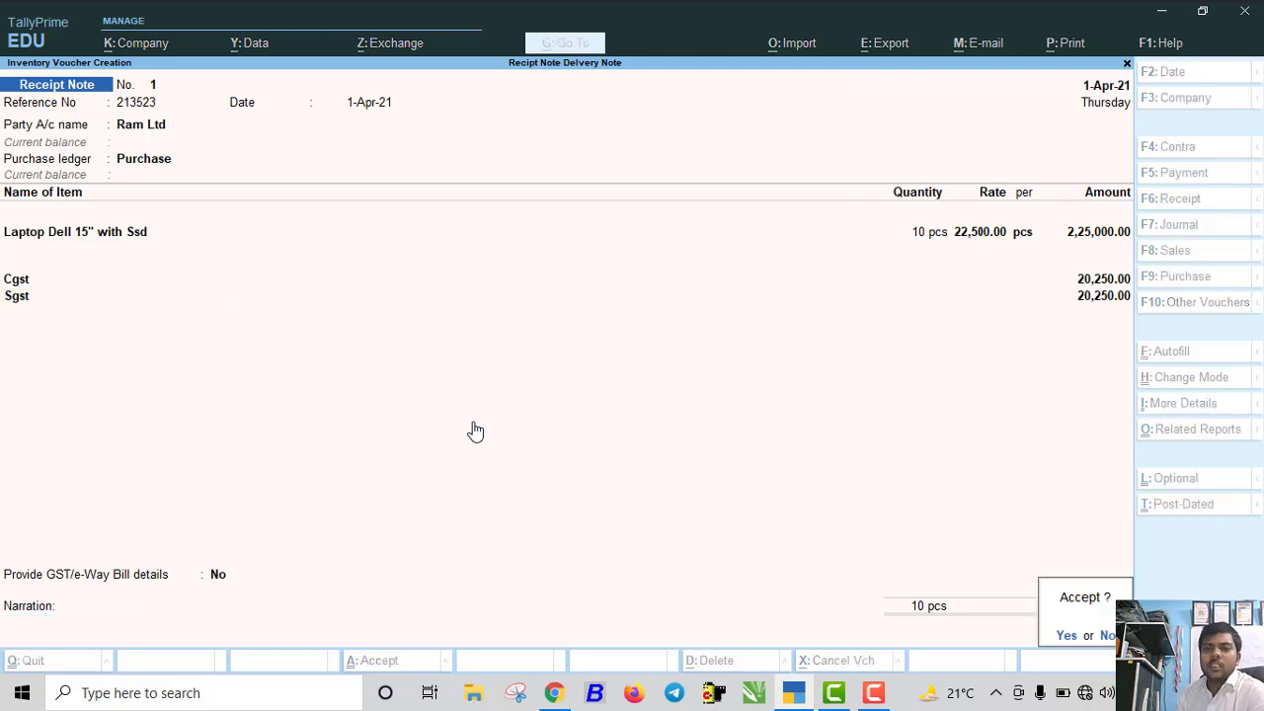
key(Return)
key(Escape)
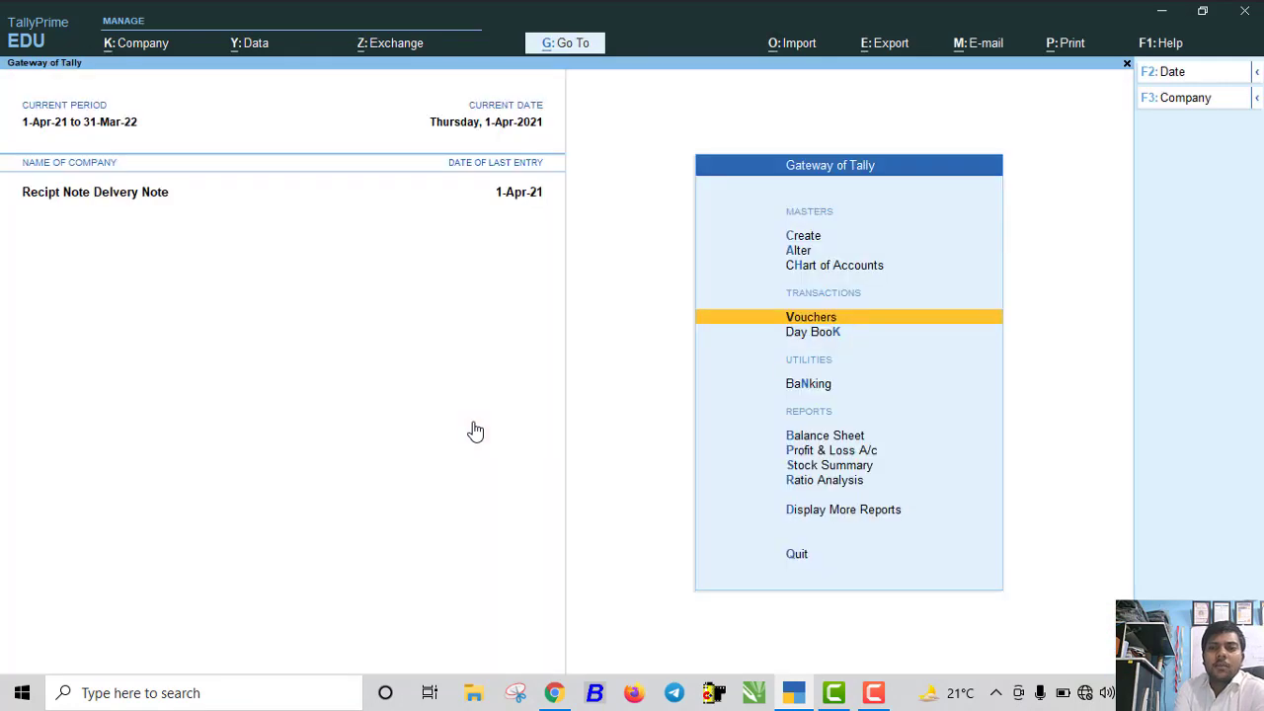
Check the closing stock of the Hardware group in the Stock Summary and return to the Gateway of Tally
key(Down)
key(Down)
key(Down)
key(Down)
key(Down)
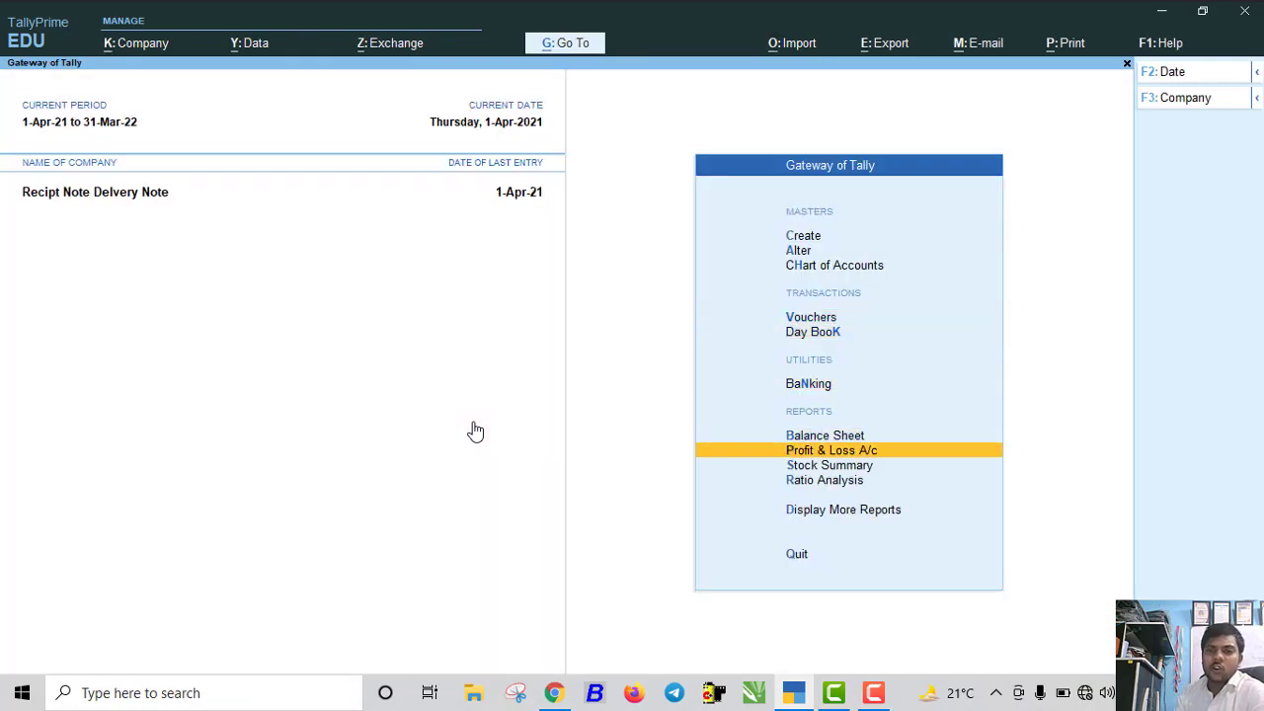
key(Return)
key(Return)
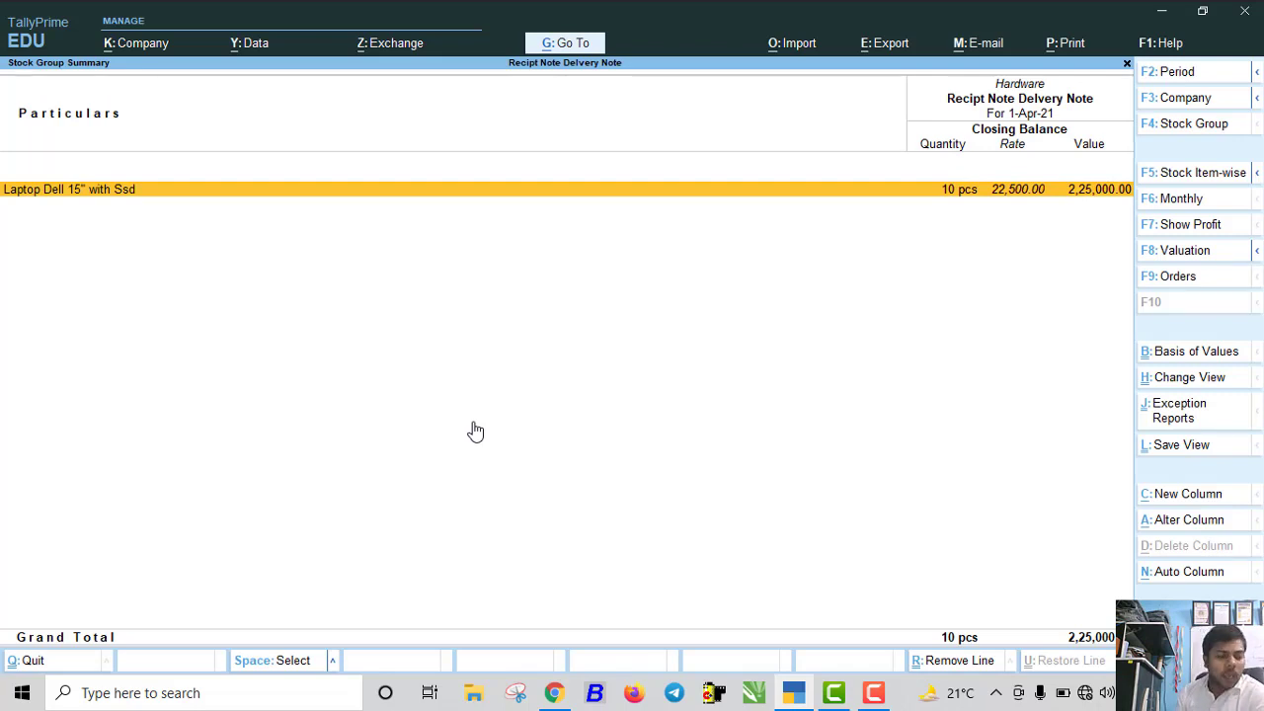
key(Escape)
key(Escape)
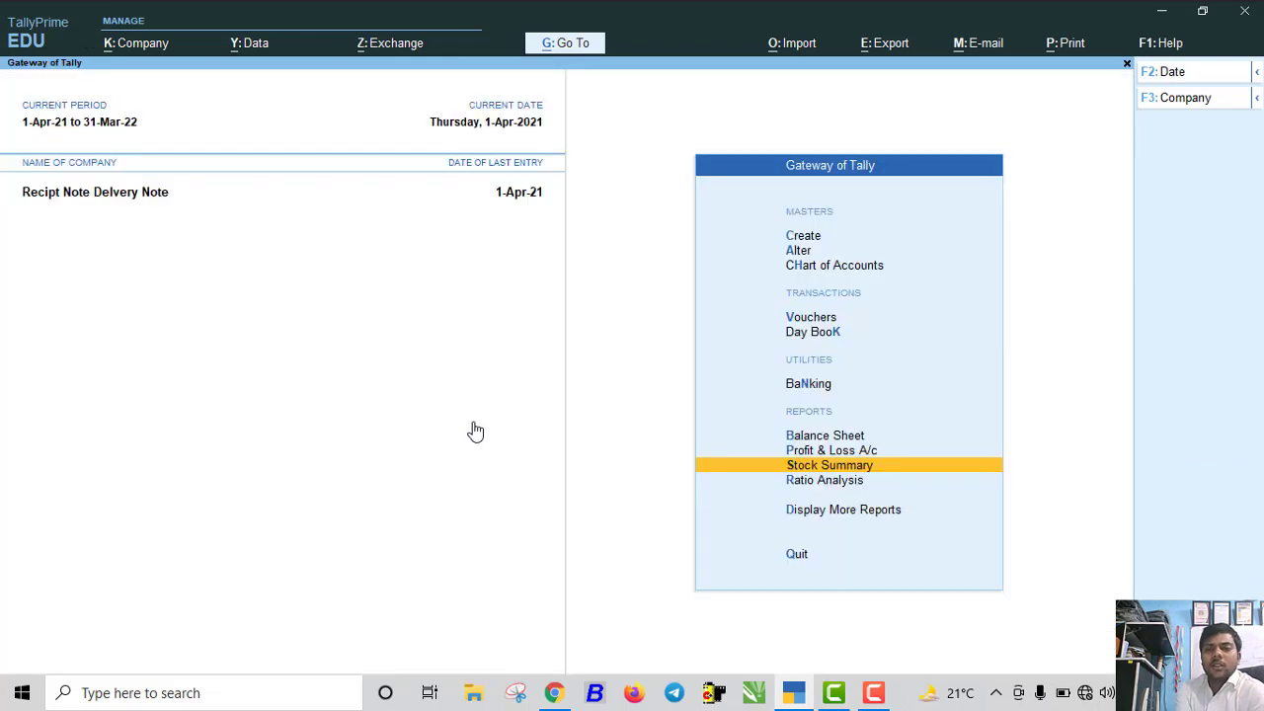
Open the ledger selection for the Account Books reports
key(Down)
key(Down)
key(Down)
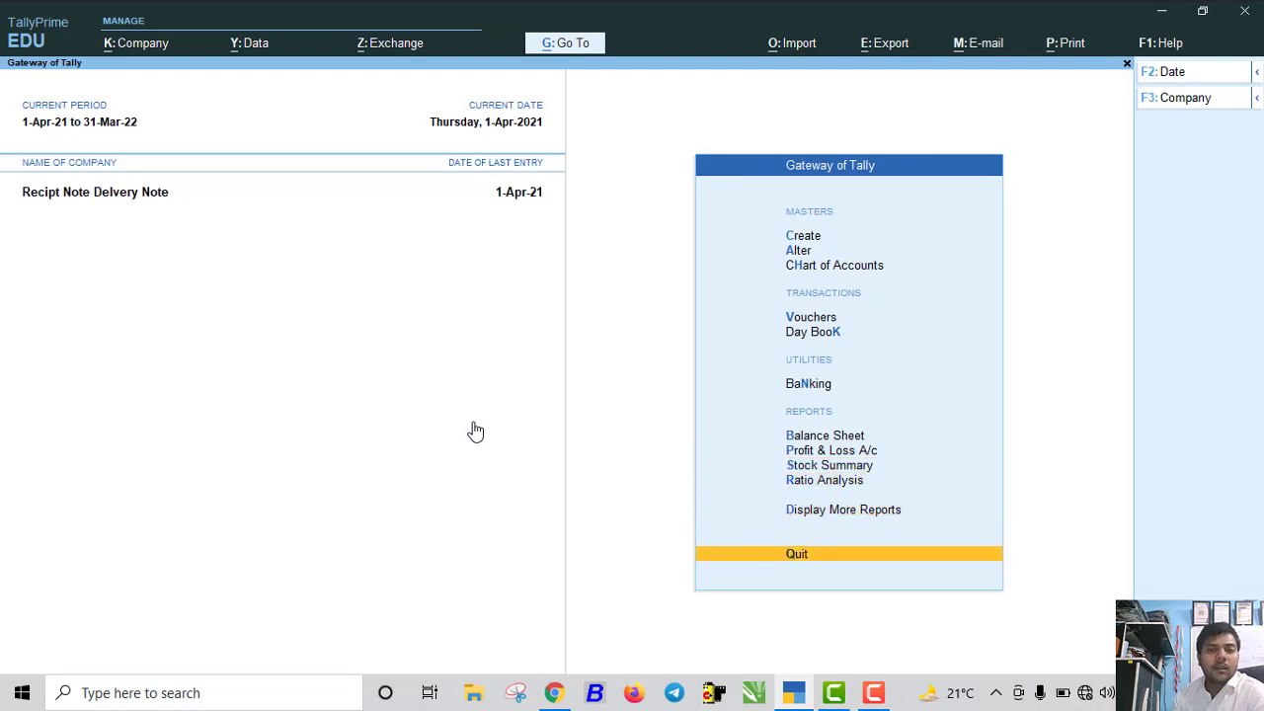
key(Up)
key(Return)
key(Down)
key(Down)
key(Down)
key(Down)
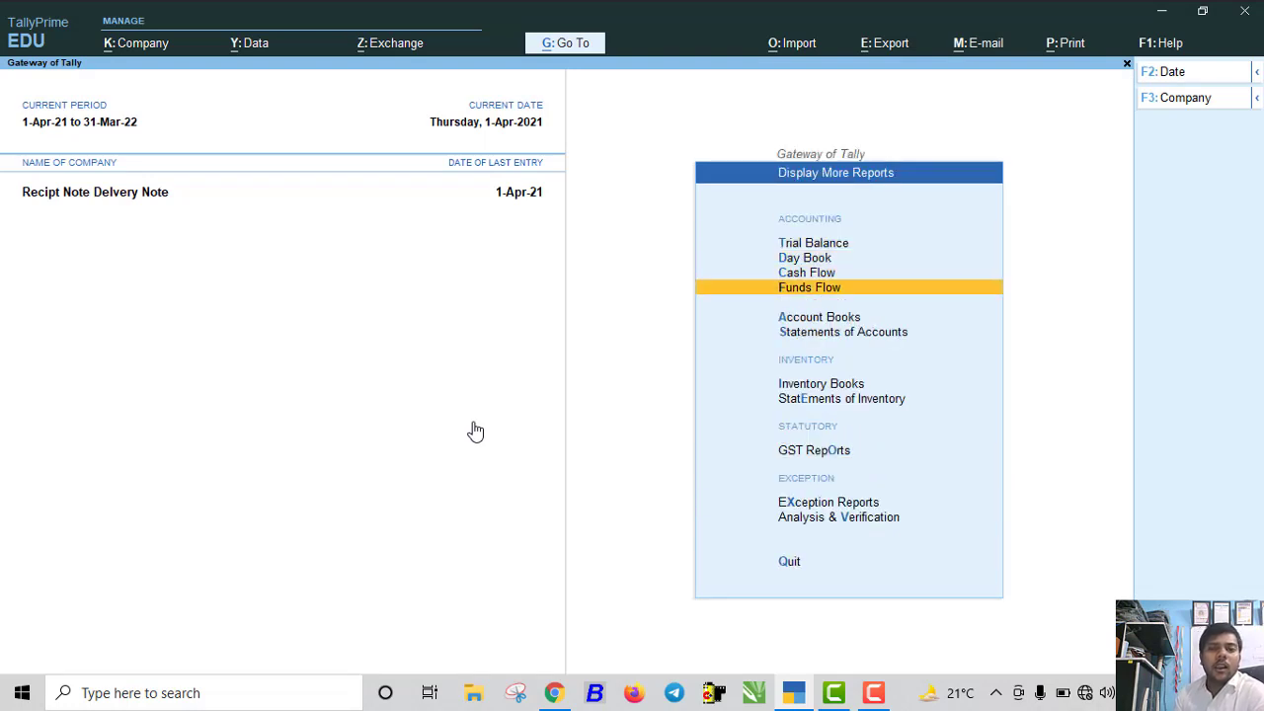
key(Return)
key(Down)
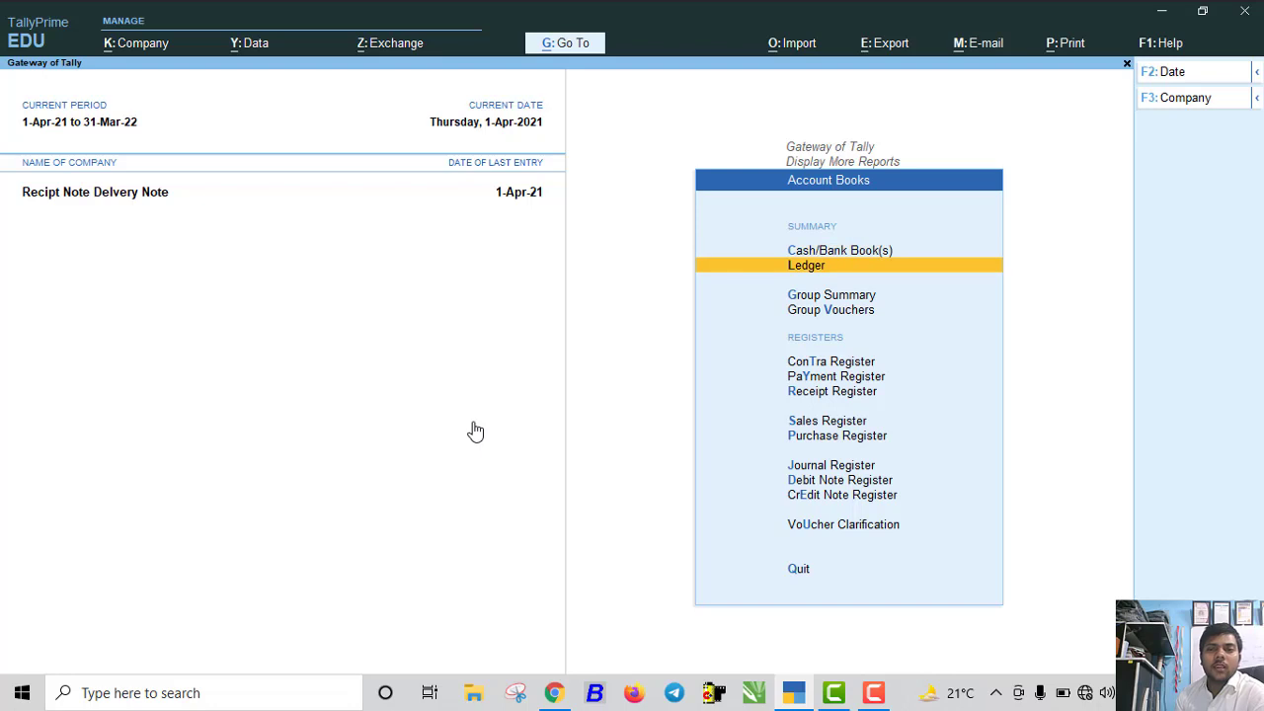
key(Return)
Examine Ram Ltd's ledger vouchers and return to the Gateway of Tally
key(Down)
key(Down)
key(Down)
key(Down)
key(Return)
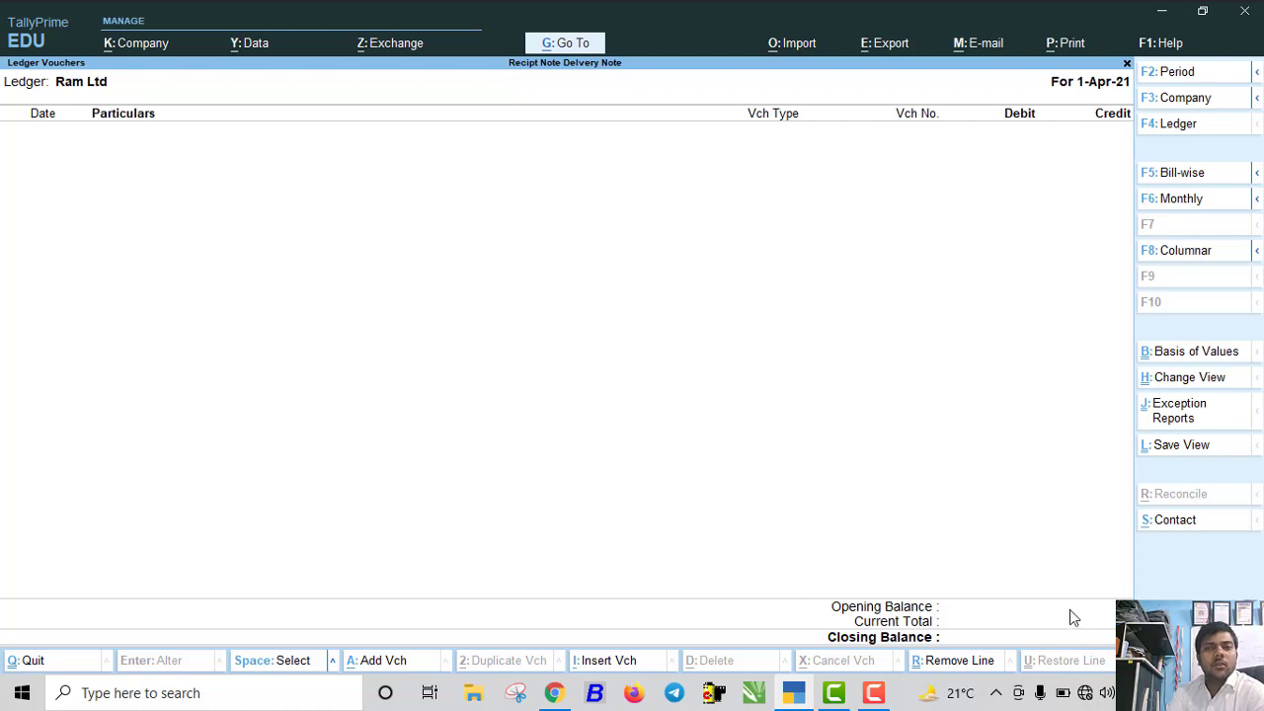
key(Escape)
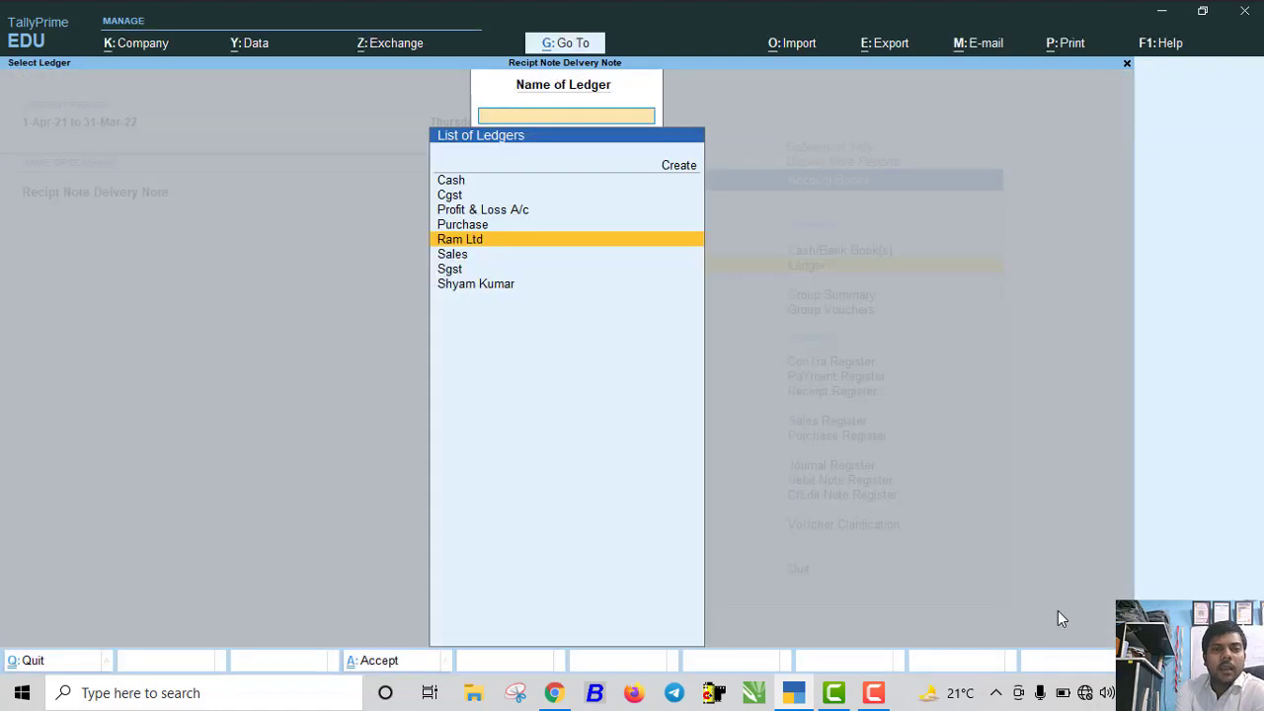
key(Escape)
key(Escape)
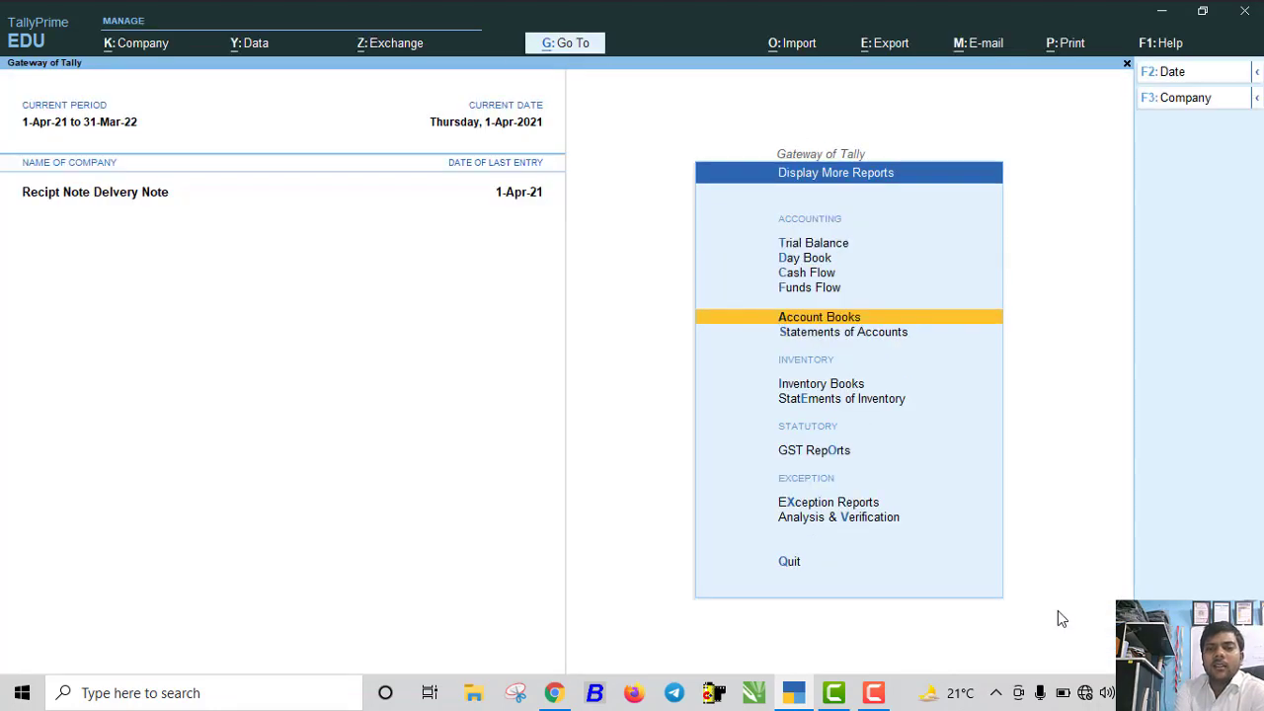
key(Escape)
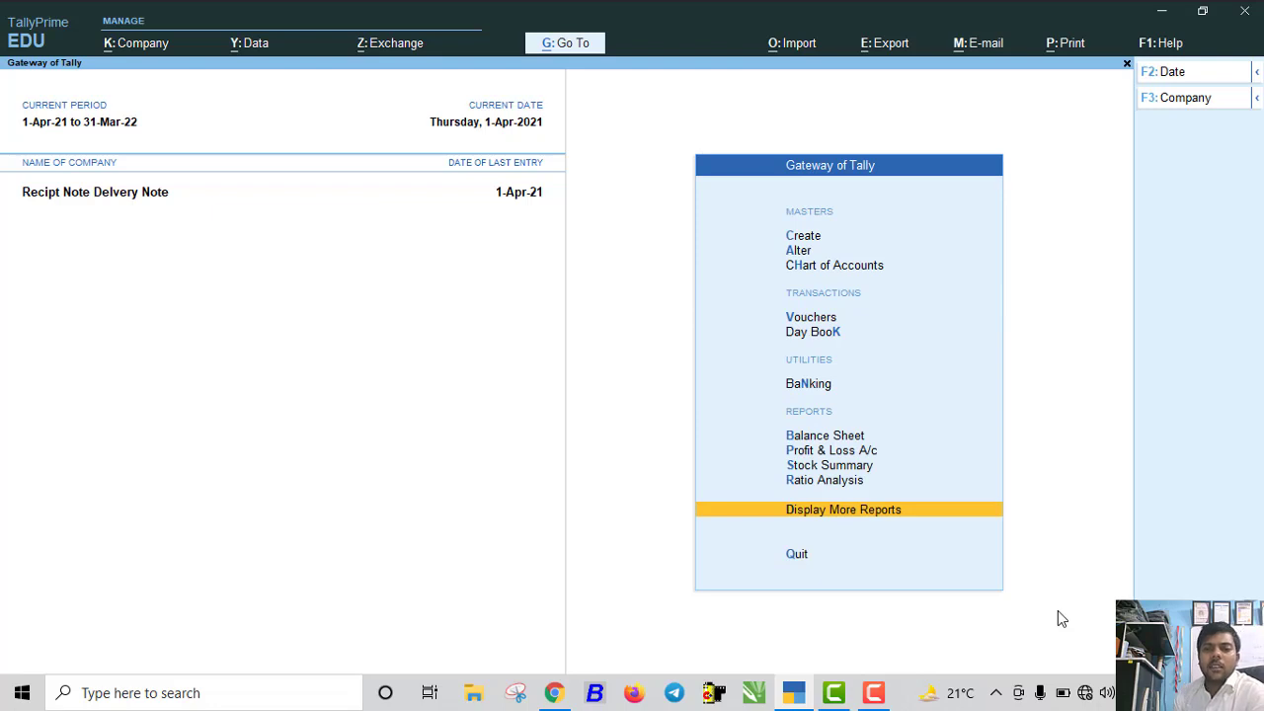
Examine the April stock vouchers of Laptop Dell 15" with Ssd through the Stock Summary, then return to the Gateway of Tally
key(Up)
key(Up)
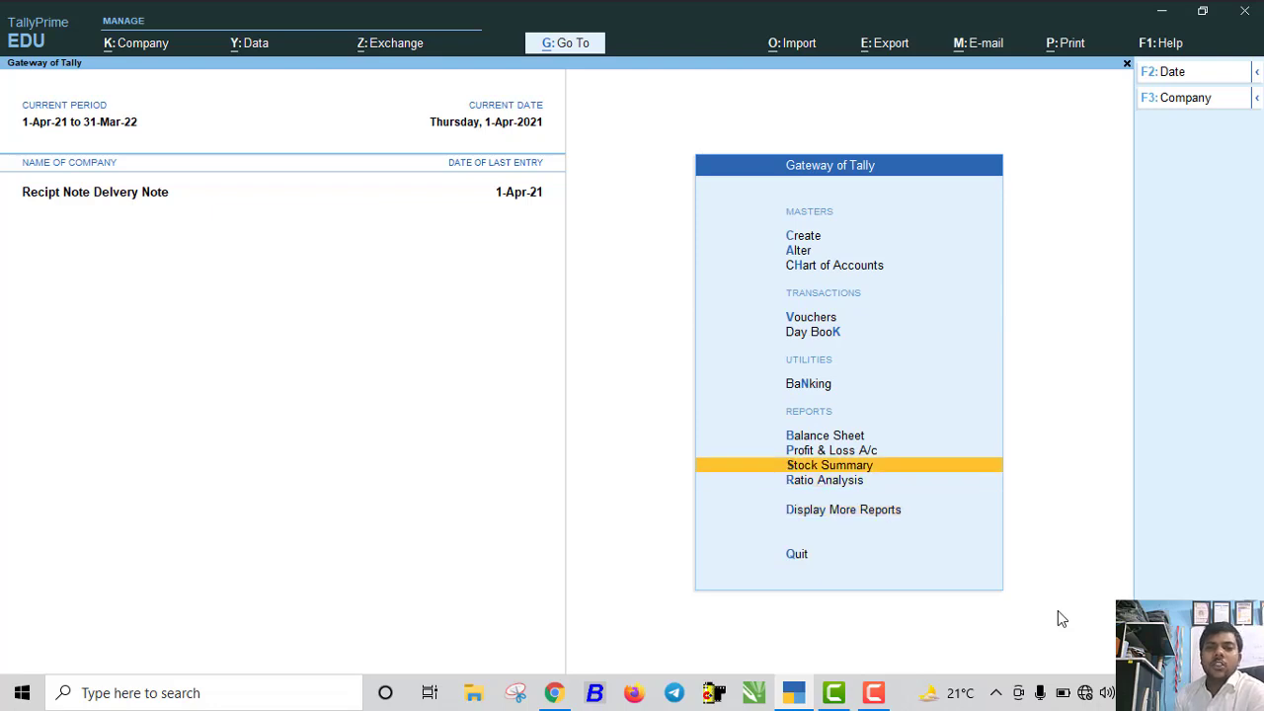
key(Return)
key(Return)
key(Return)
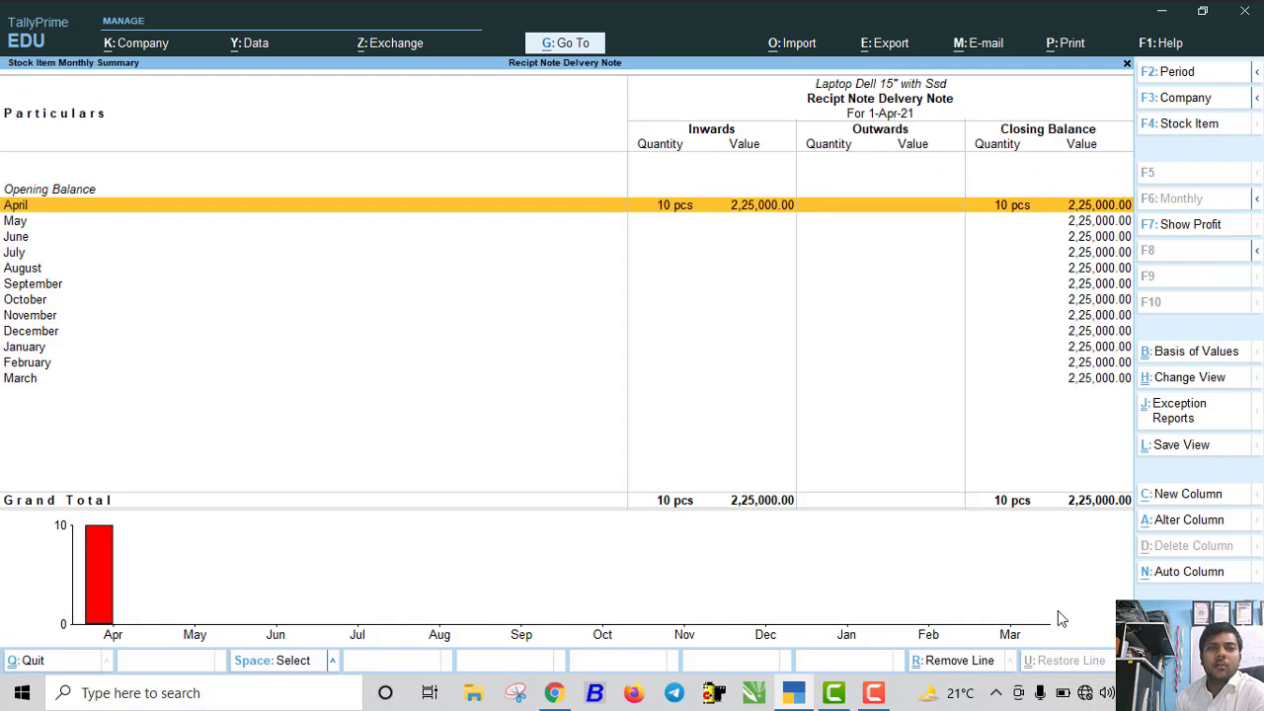
key(Return)
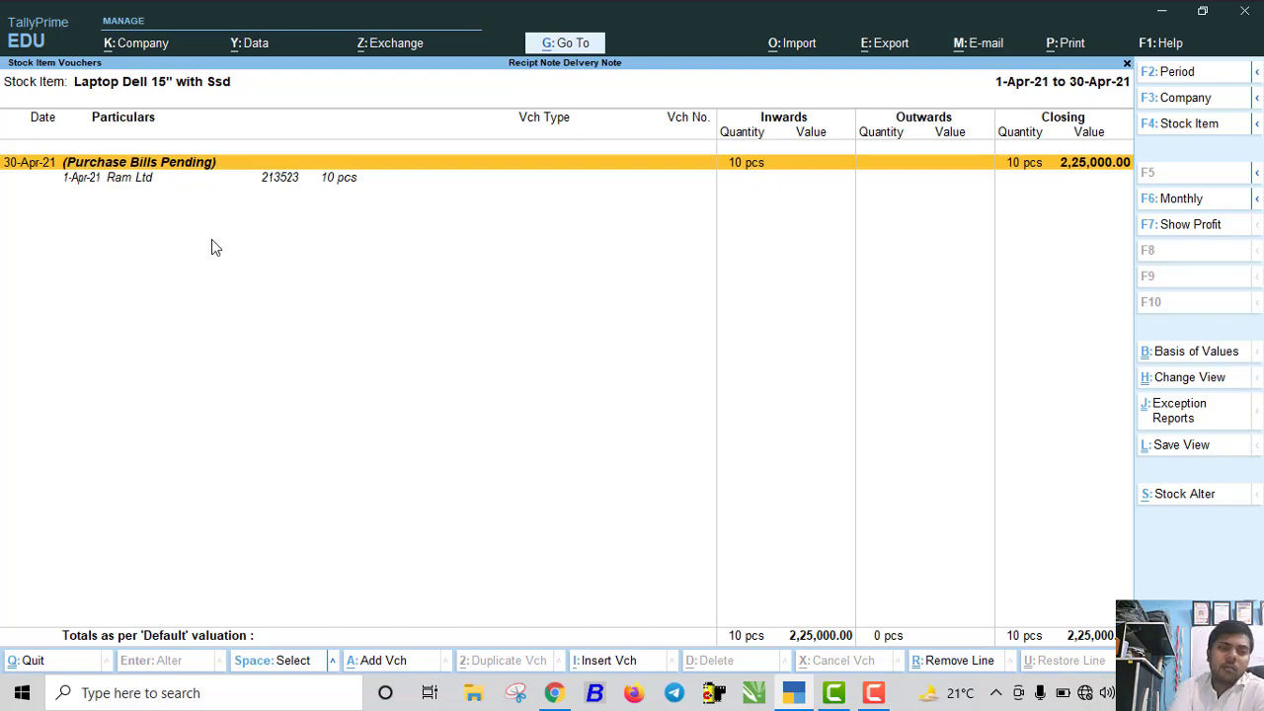
key(Escape)
key(Escape)
key(Escape)
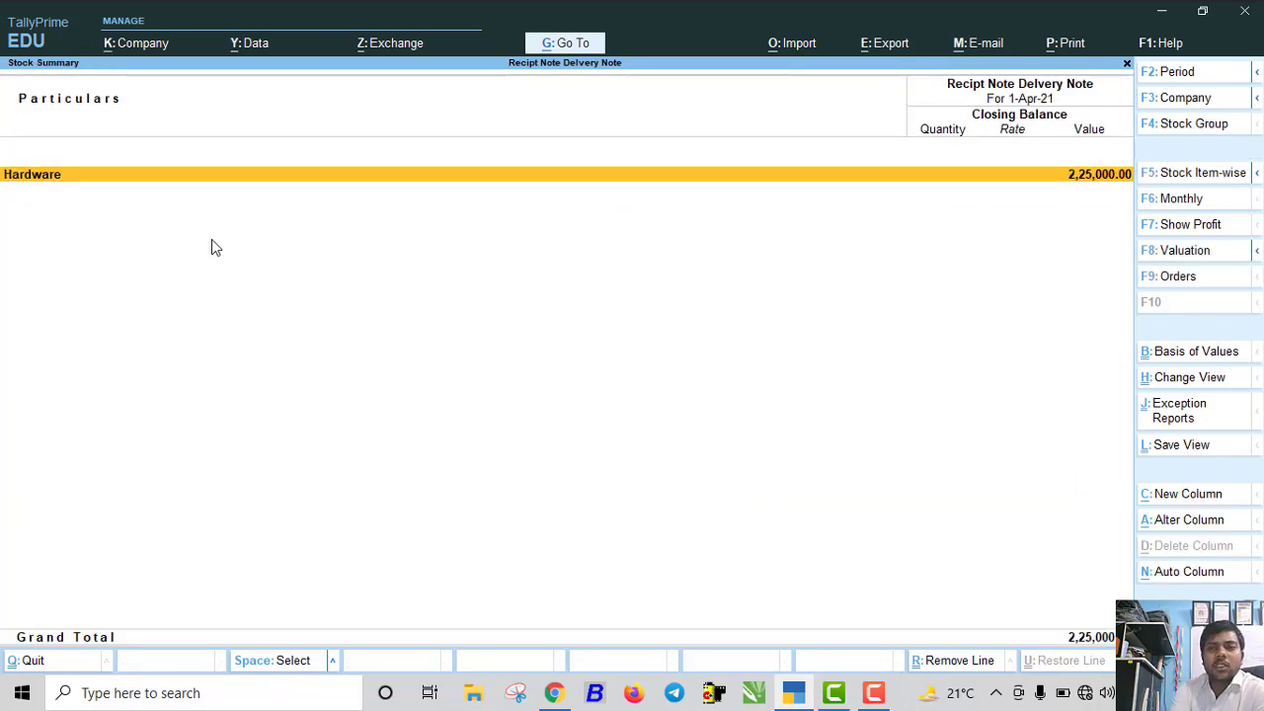
key(Escape)
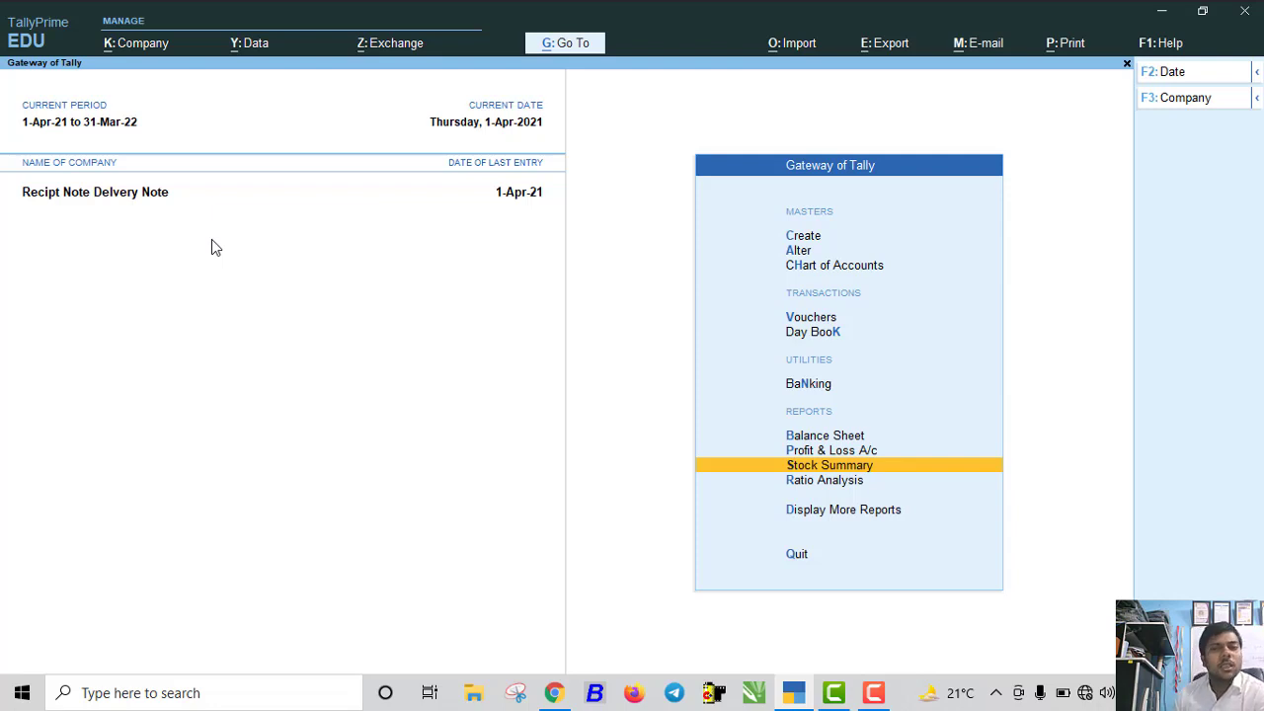
Start a new Purchase voucher from voucher entry
key(Up)
key(Up)
key(Up)
key(Up)
key(Up)
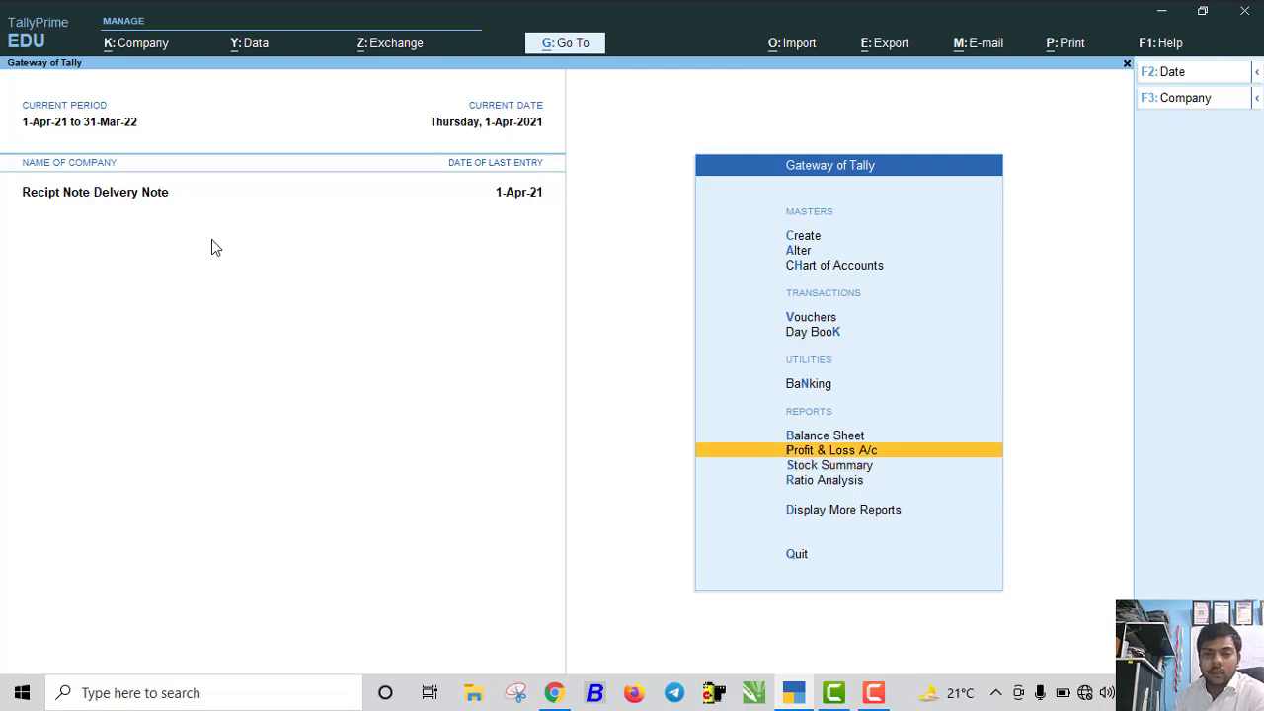
key(Return)
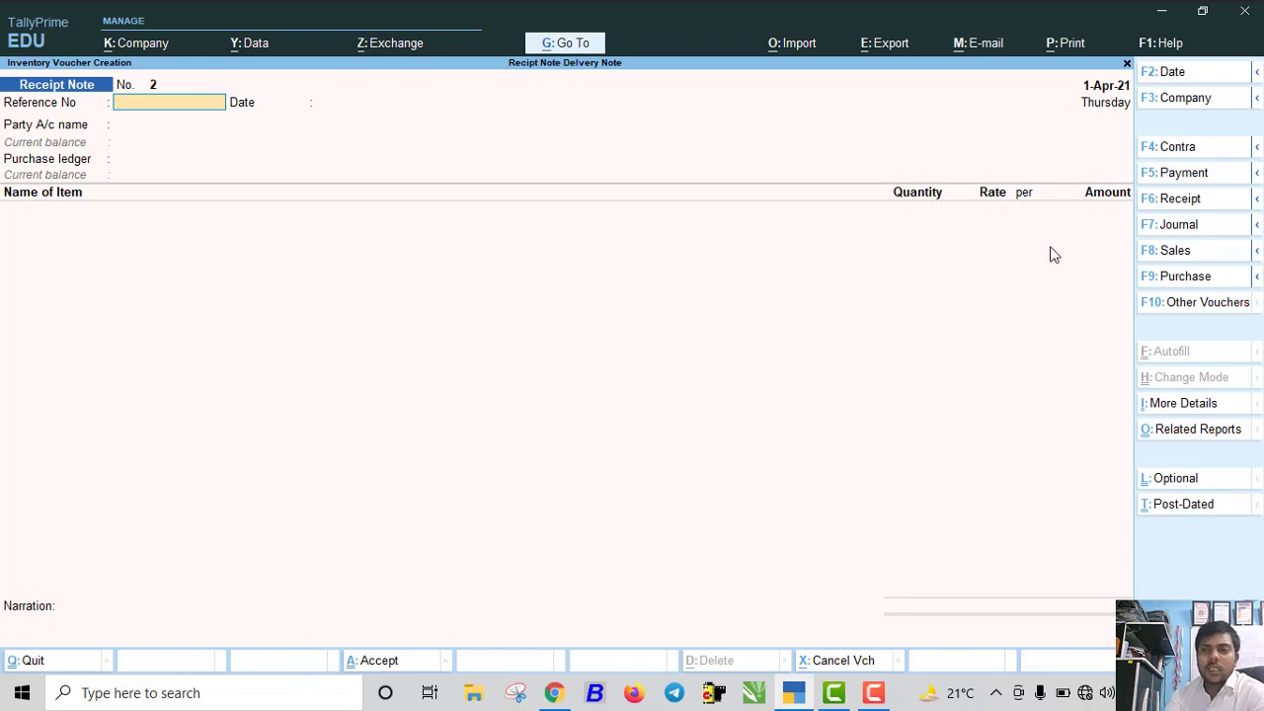
click(1186, 276)
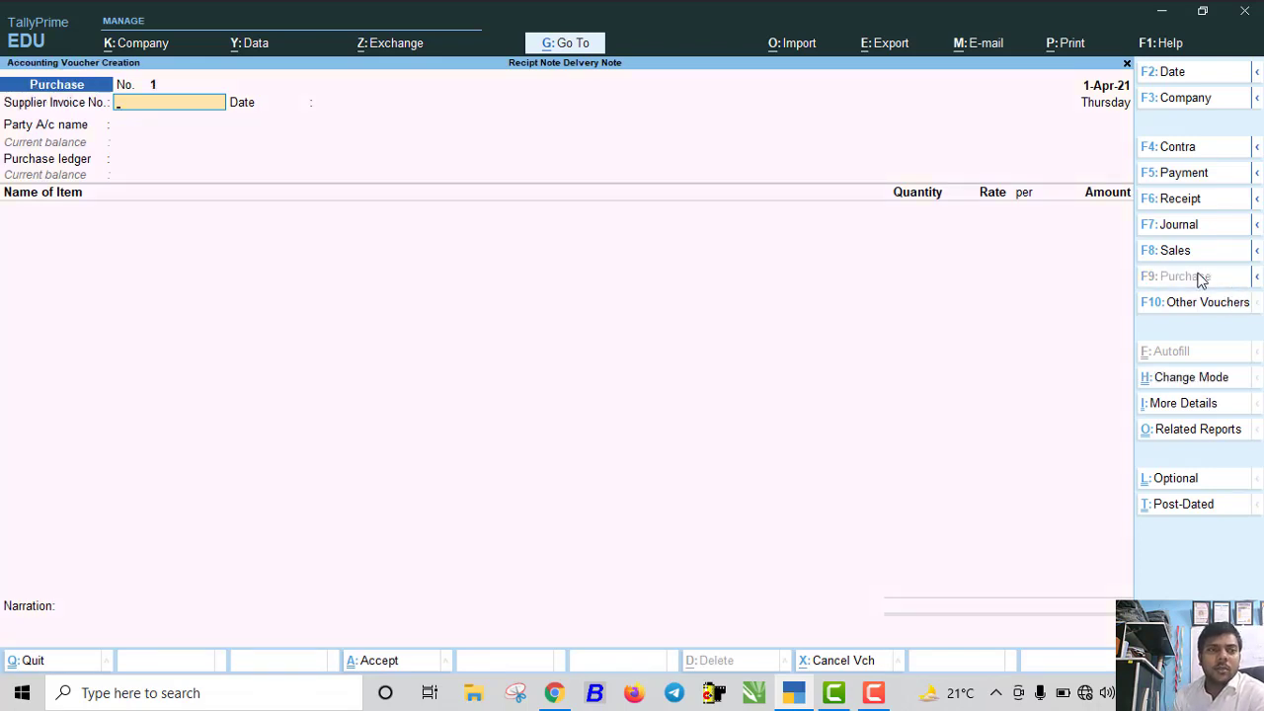
Set the purchase voucher's supplier invoice number to 32252 and keep the invoice date 1-Apr-21
text(32)
key(Return)
key(Return)
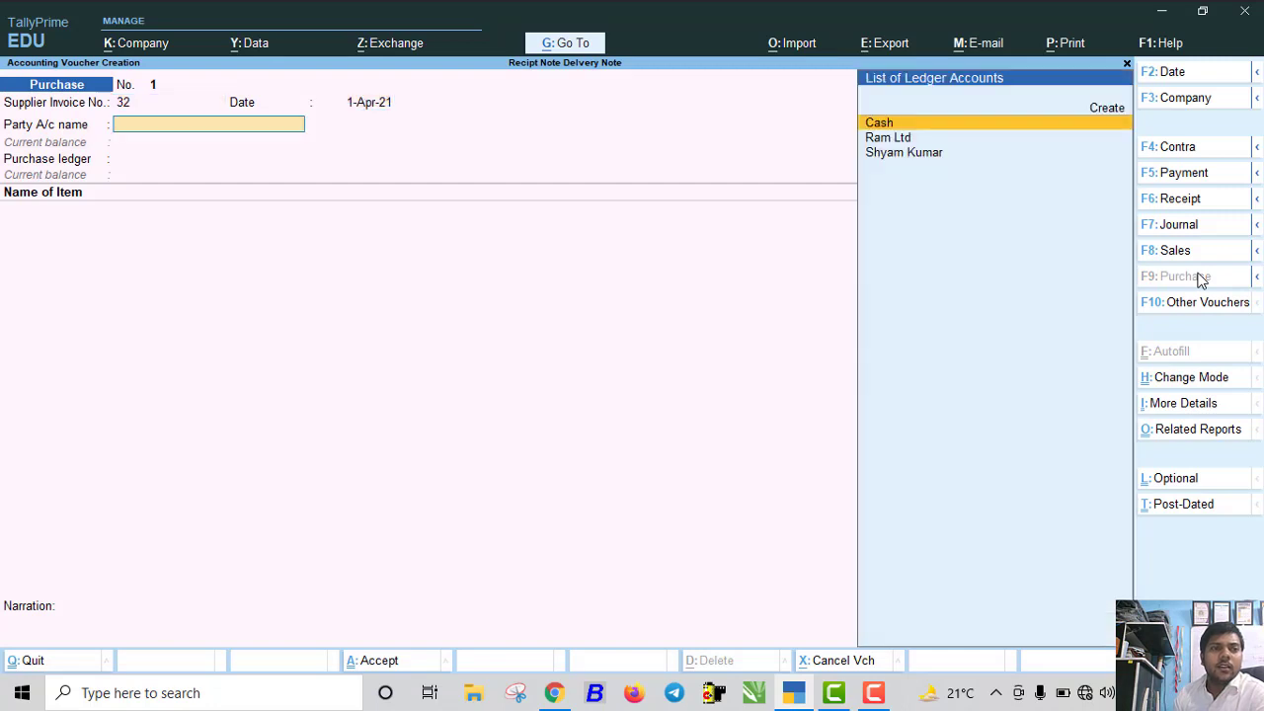
key(BackSpace)
key(BackSpace)
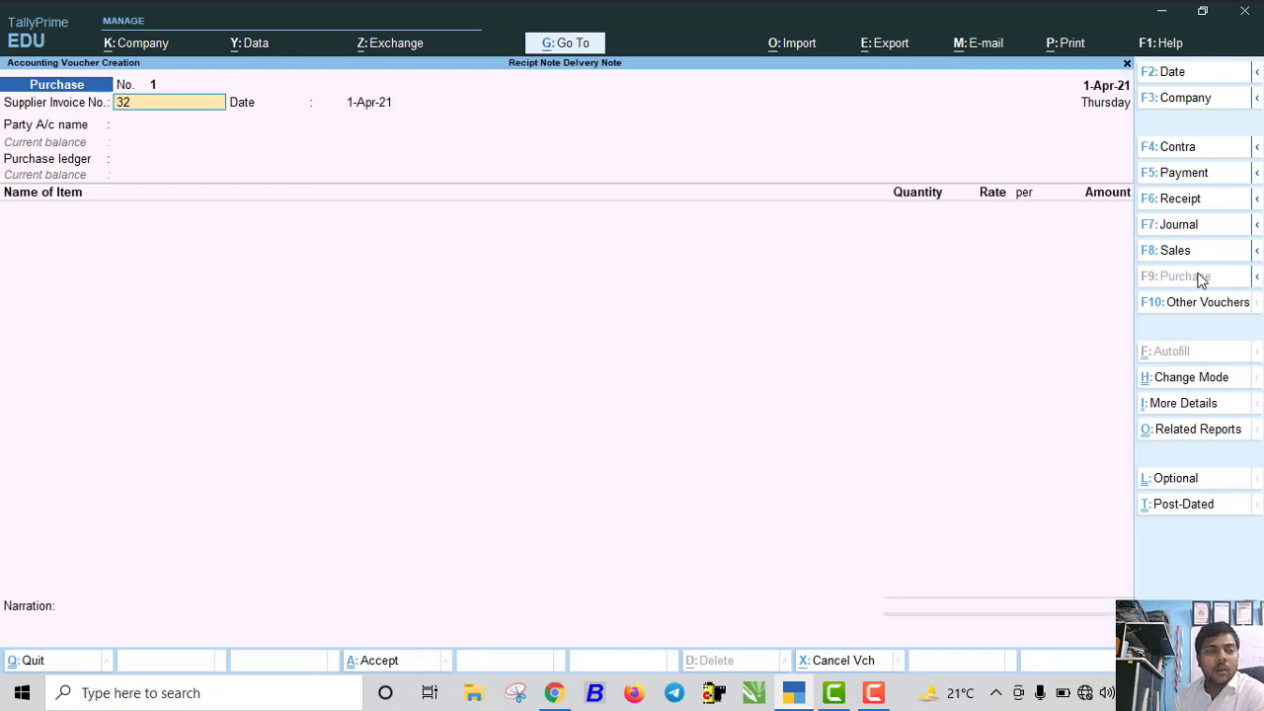
text(252)
key(Return)
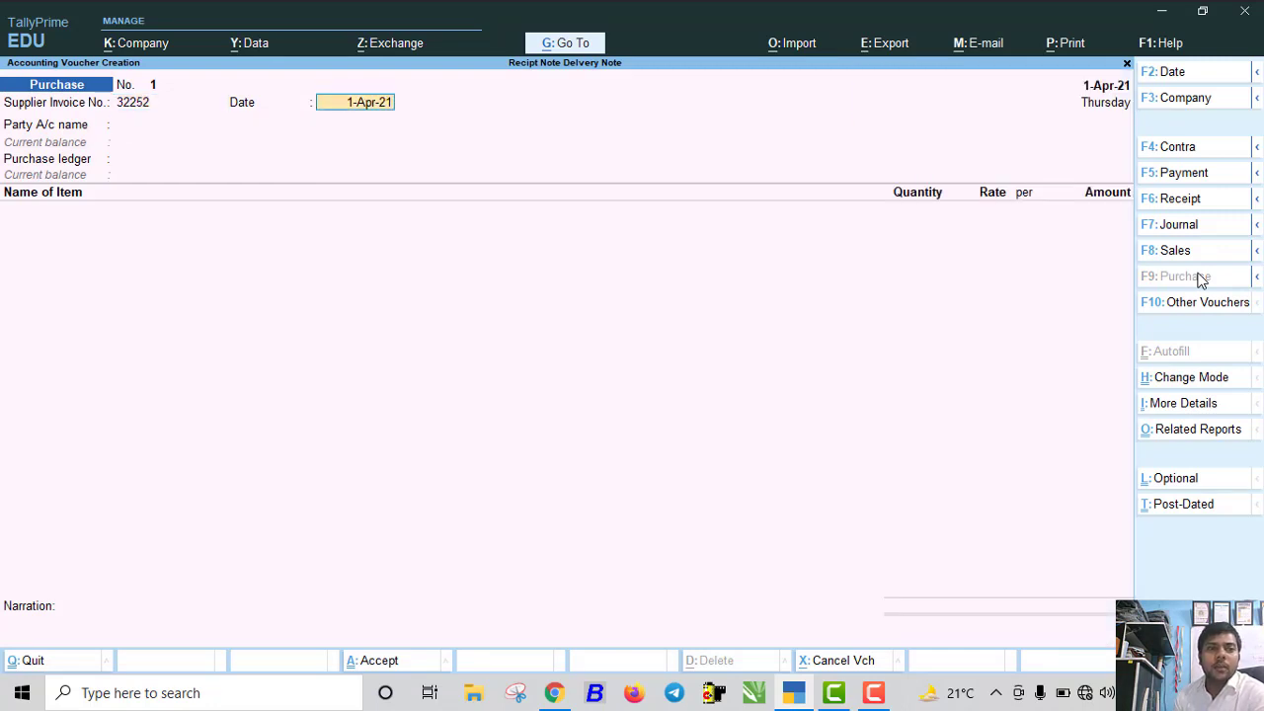
key(Return)
Select Ram Ltd as the purchase voucher's party with default details, and Purchase as the purchase ledger
key(Down)
key(Return)
key(Return)
key(Return)
key(Return)
key(Return)
key(Return)
key(Return)
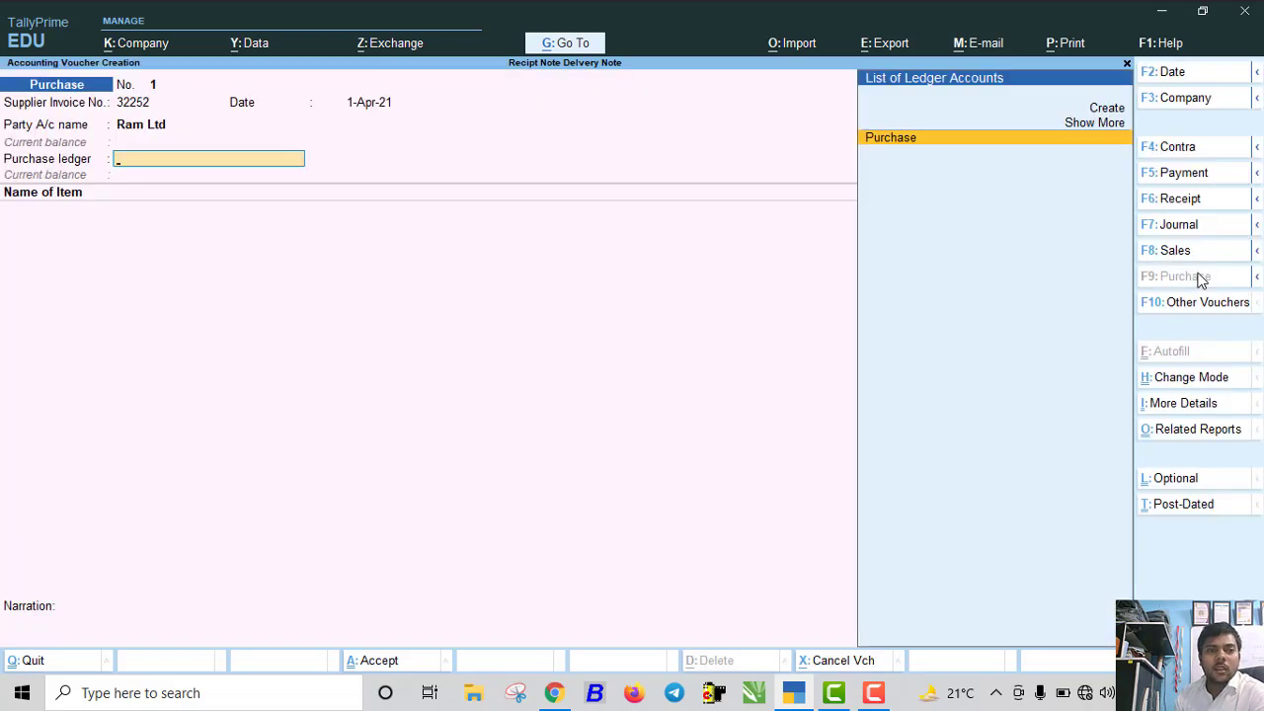
key(Return)
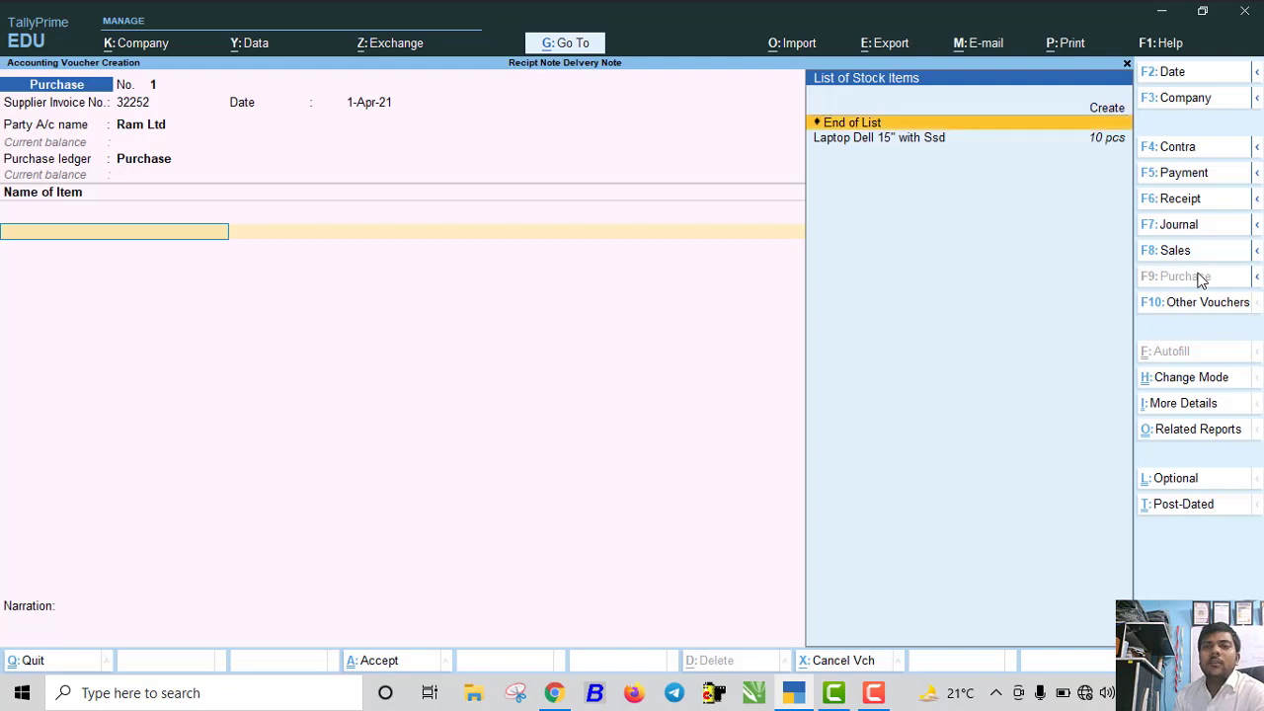
Add Laptop Dell 15" with Ssd to the purchase under tracking number 213523, keeping the receipt note's quantity and rate
key(Down)
key(Return)
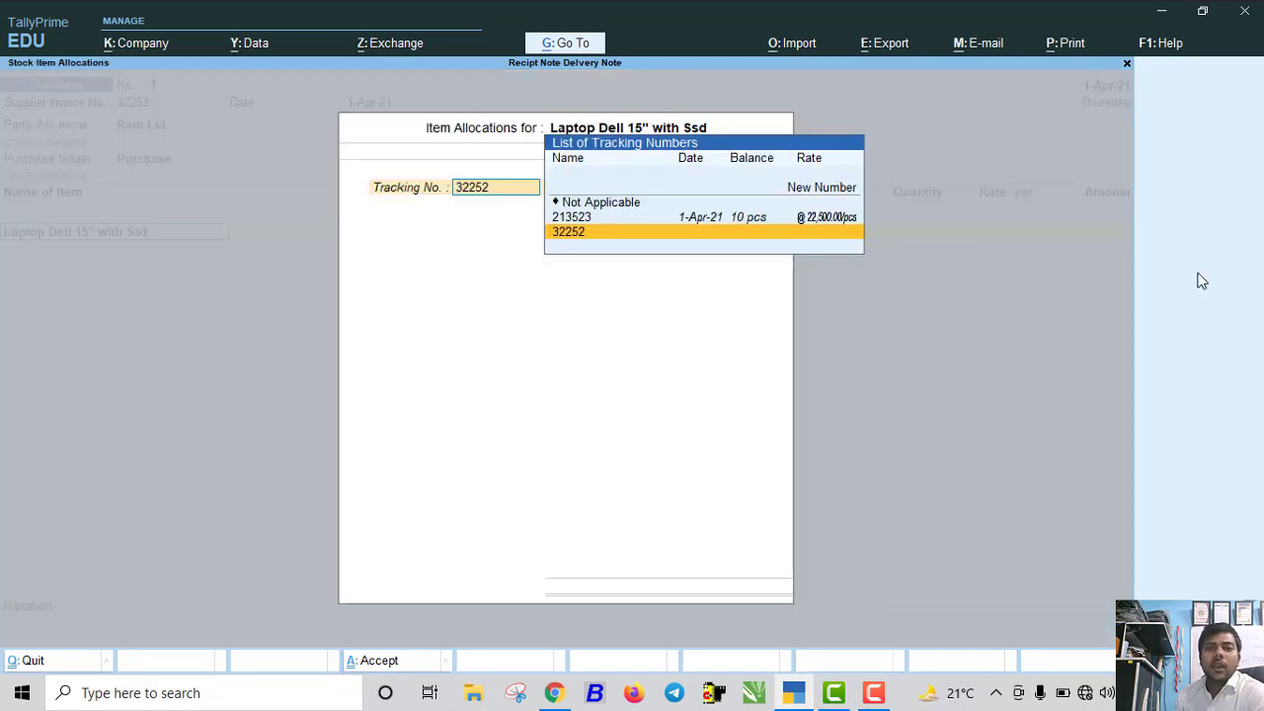
key(Up)
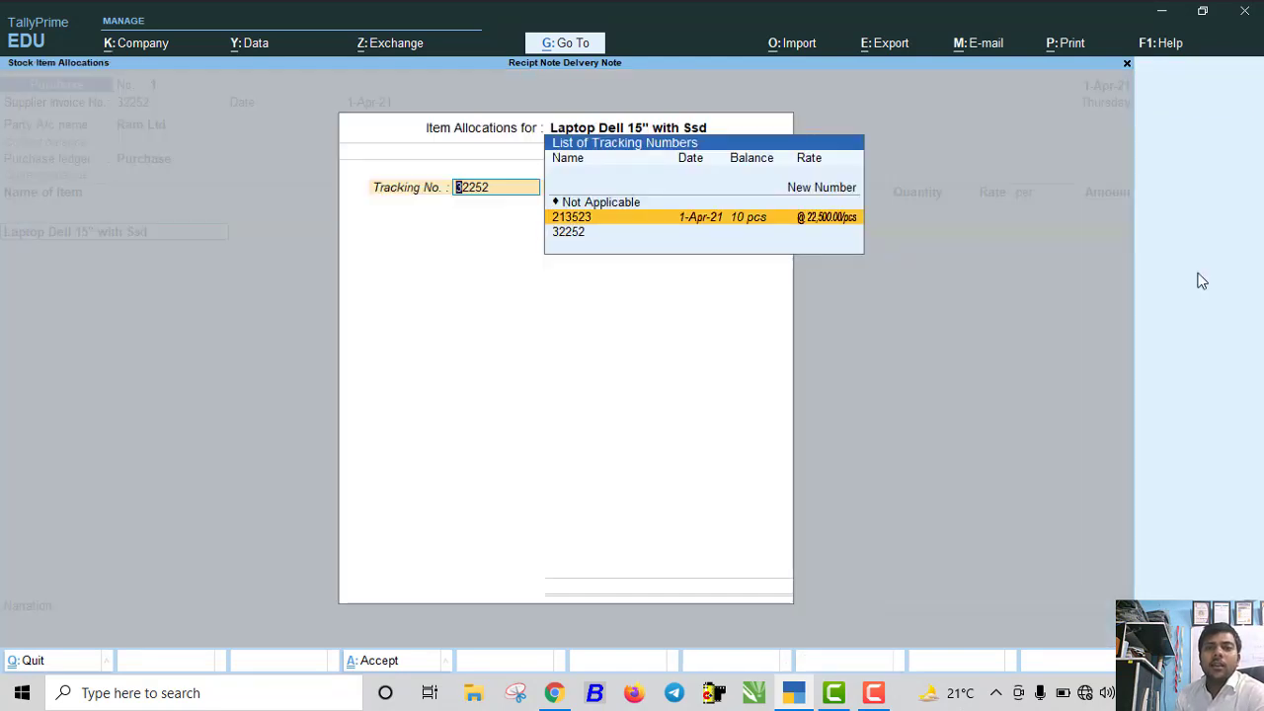
key(Return)
key(Return)
key(Return)
key(Return)
key(Return)
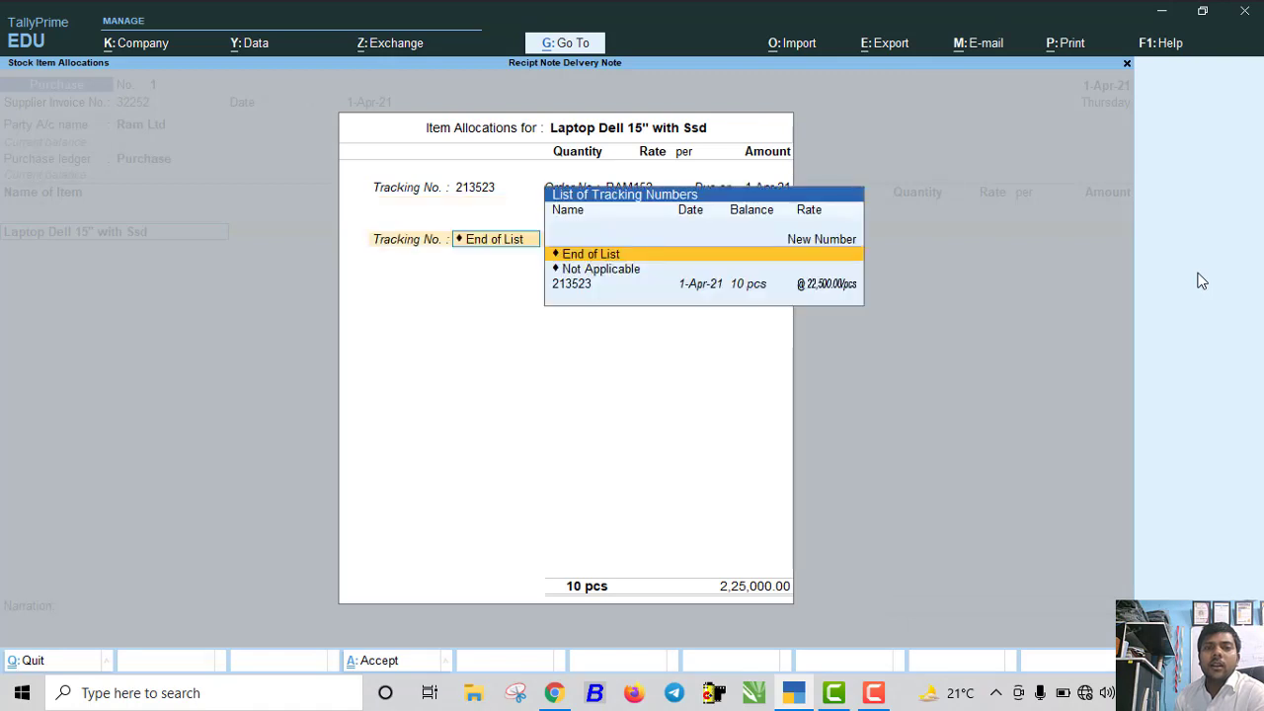
key(Return)
key(Return)
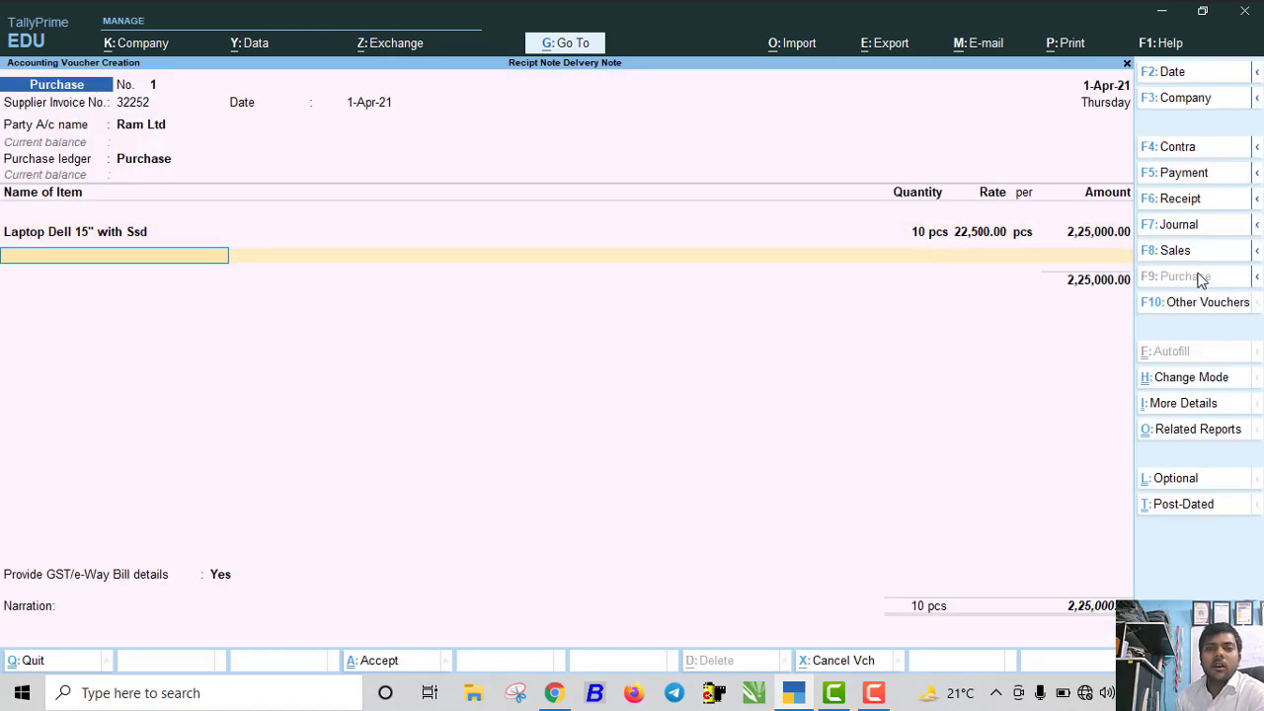
End the purchase voucher's entries without tax ledgers, set GST/e-Way Bill details to No, and leave the narration blank
key(Return)
key(Down)
key(Return)
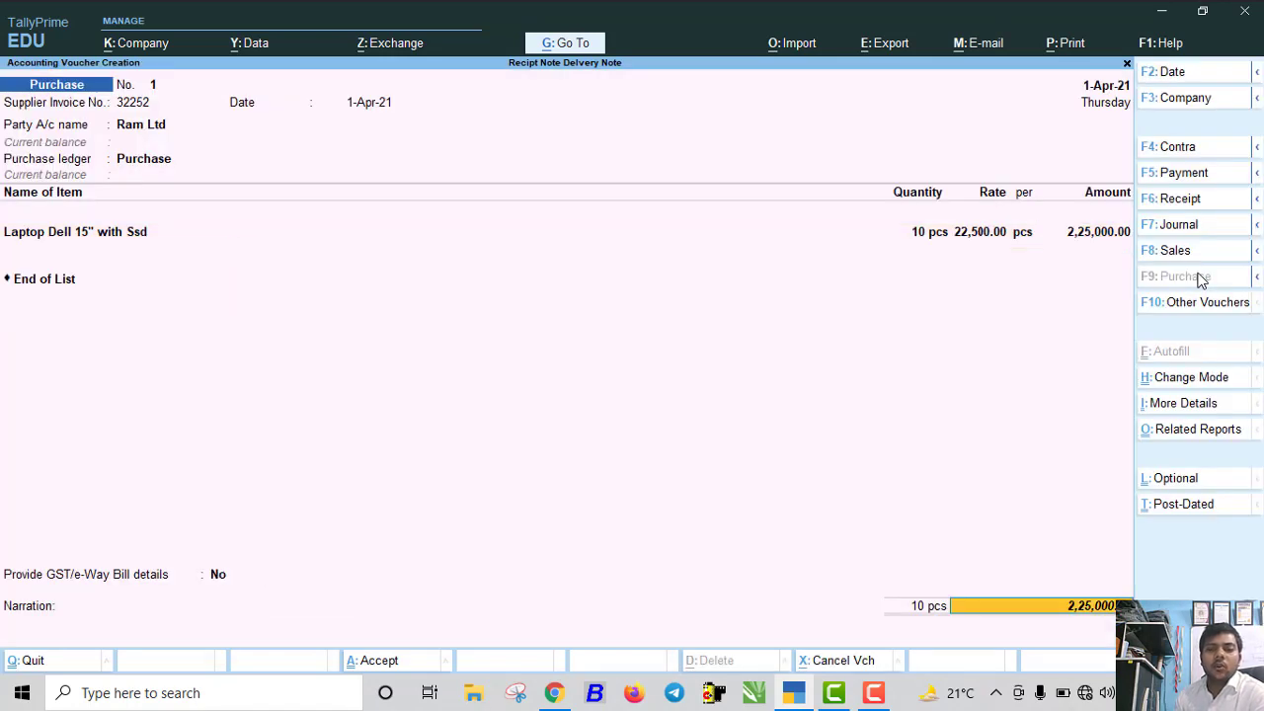
key(Return)
key(Return)
key(Return)
key(Return)
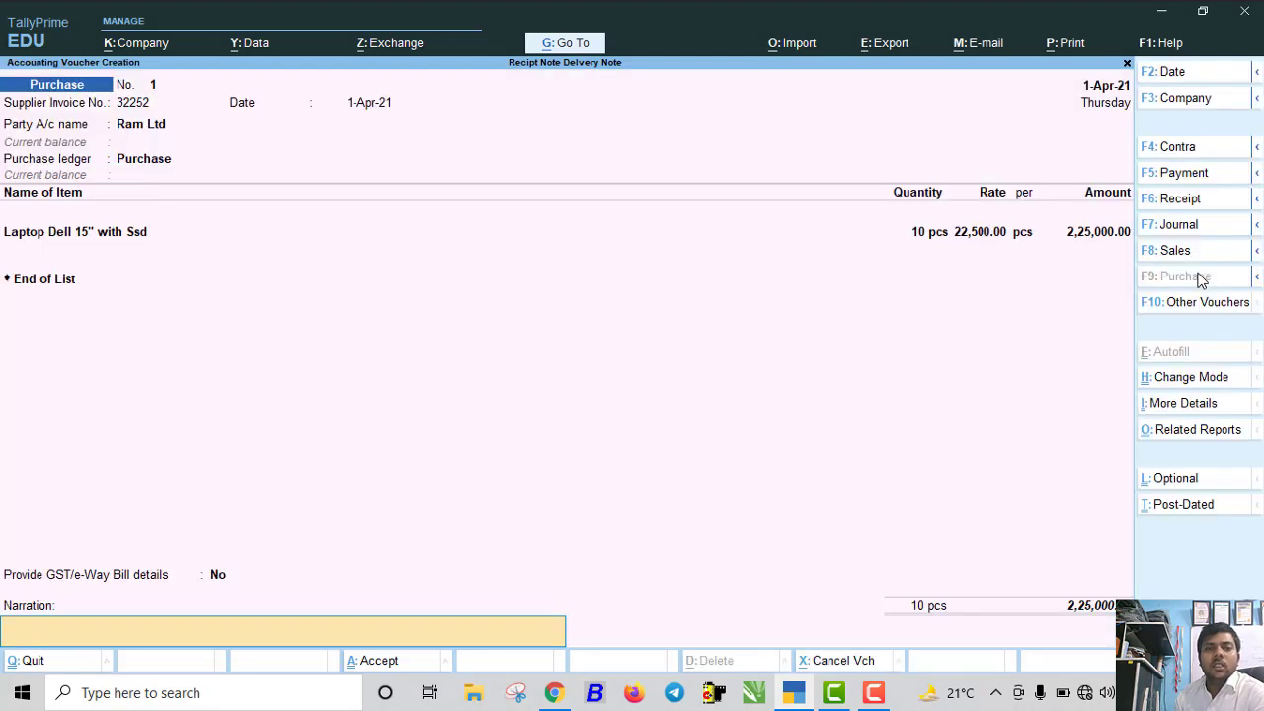
key(Return)
key(Return)
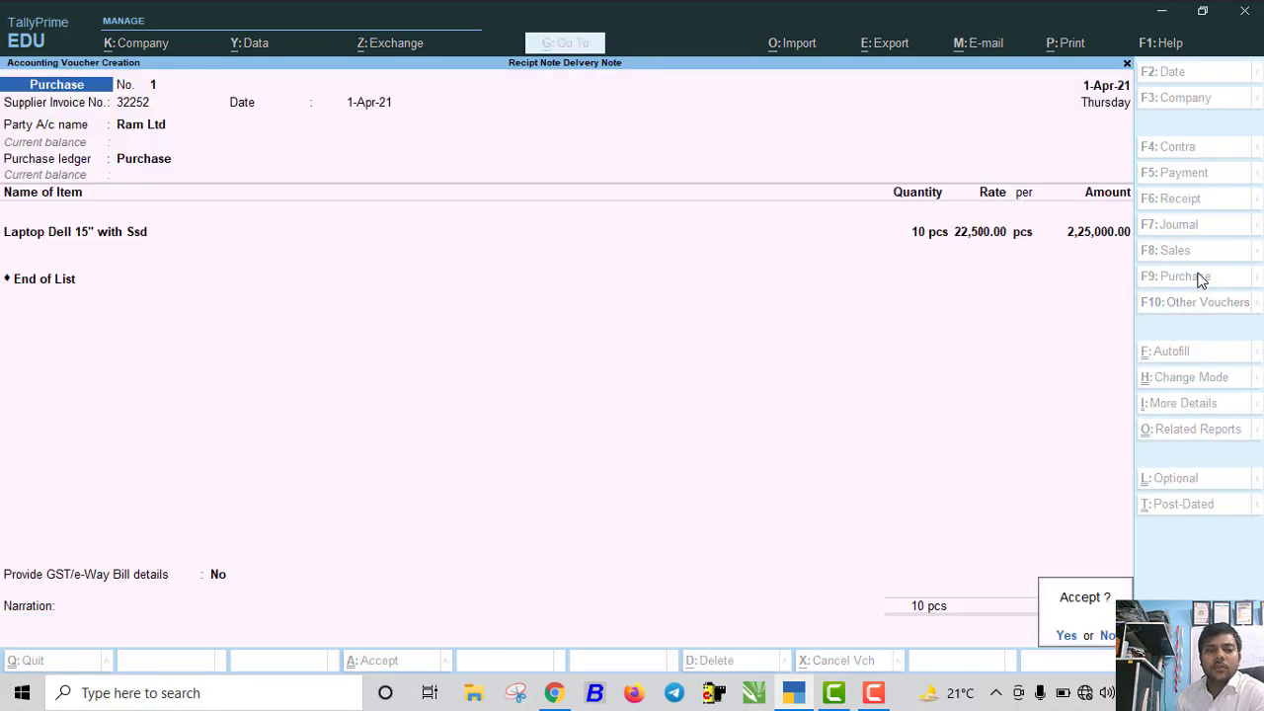
Save the purchase voucher and leave voucher entry
key(Return)
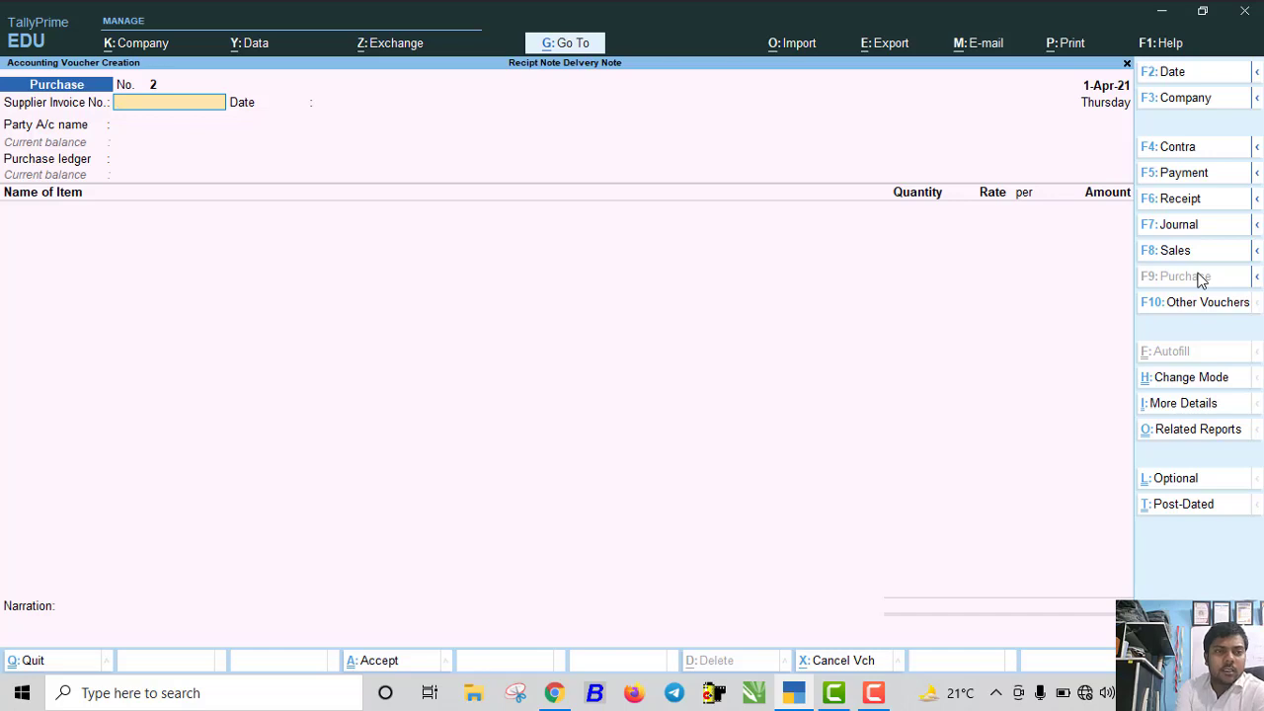
key(Escape)
key(y)
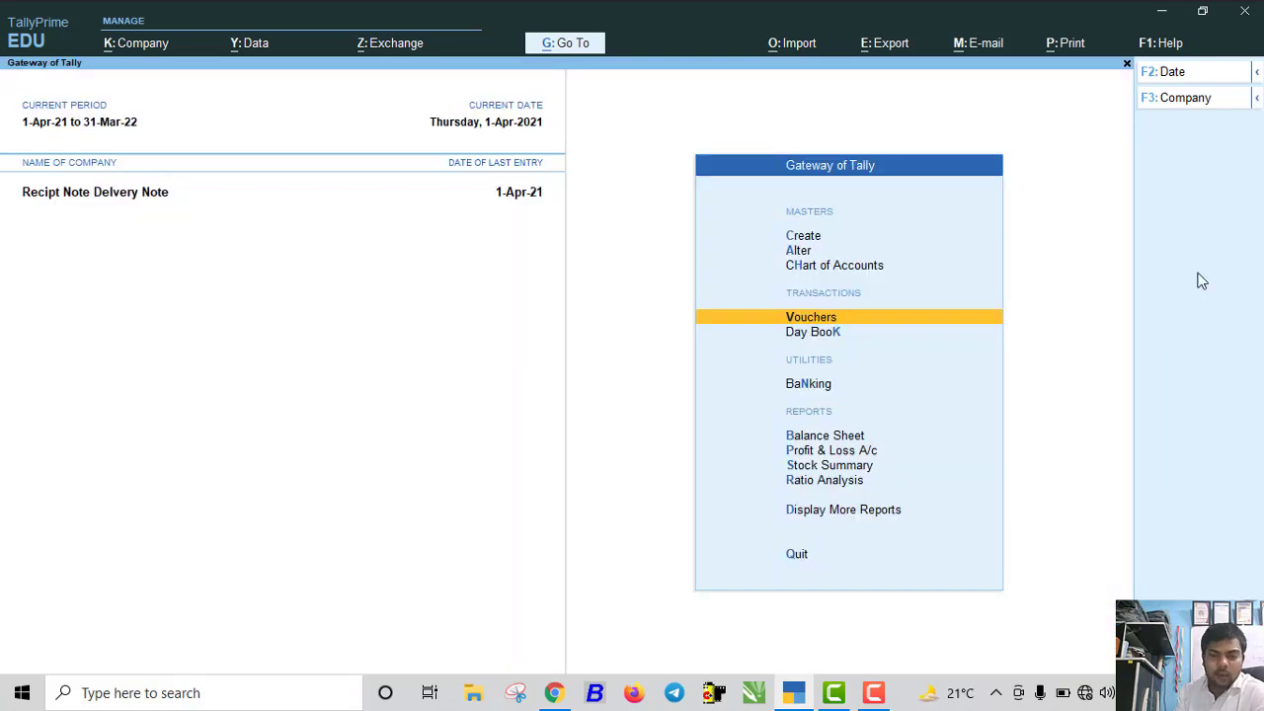
Examine the stock summary for Hardware down to the April vouchers of Laptop Dell 15" with Ssd, and return to the Gateway
key(Down)
key(Down)
key(Down)
key(Down)
key(Down)
key(Return)
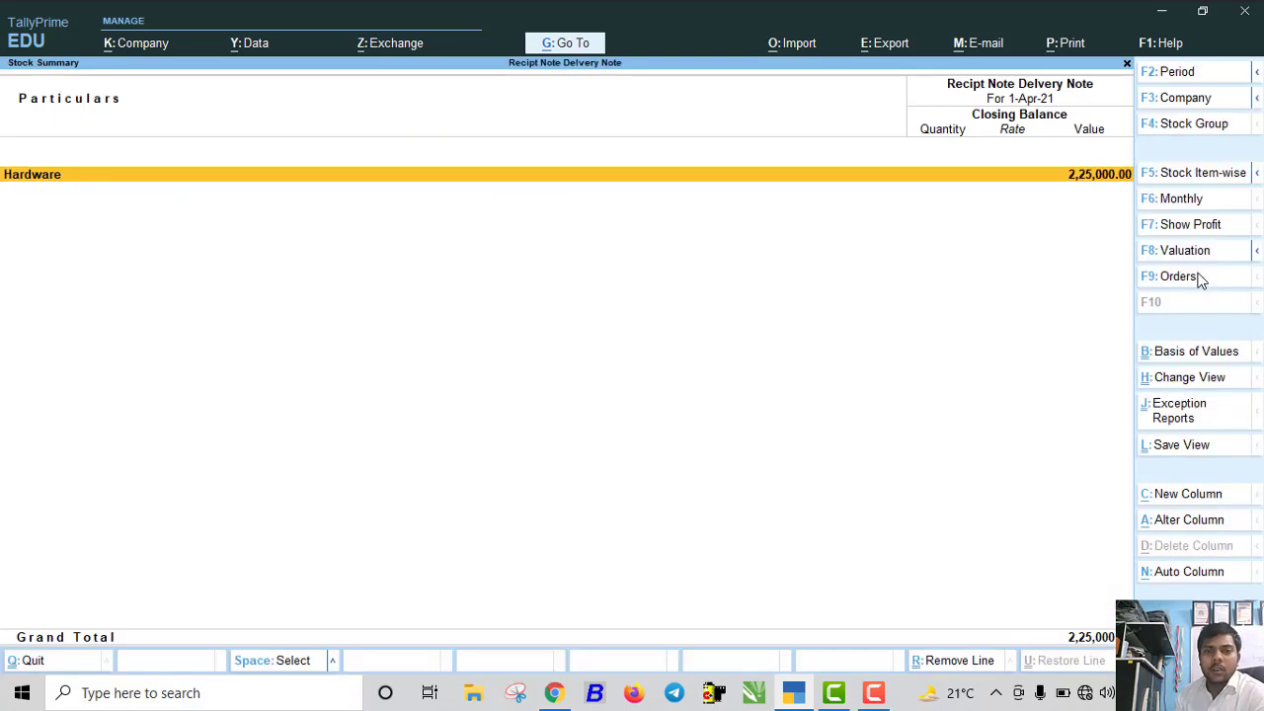
key(Return)
key(Return)
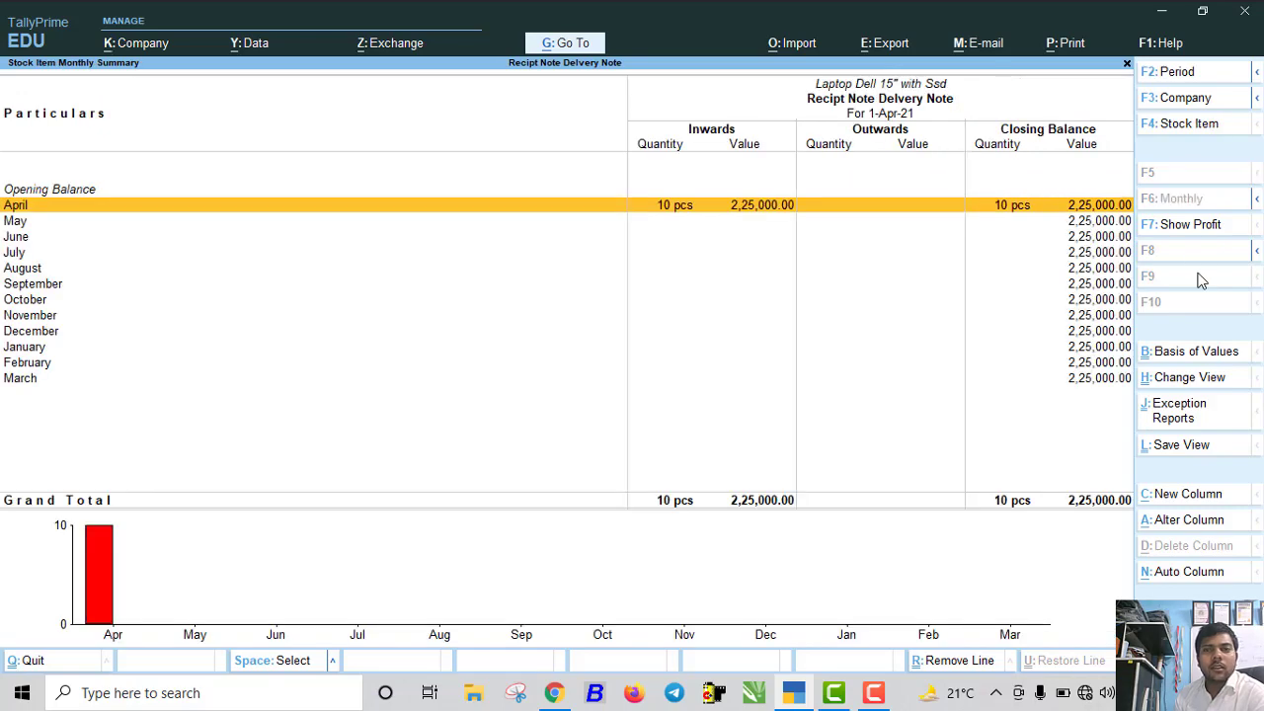
key(Return)
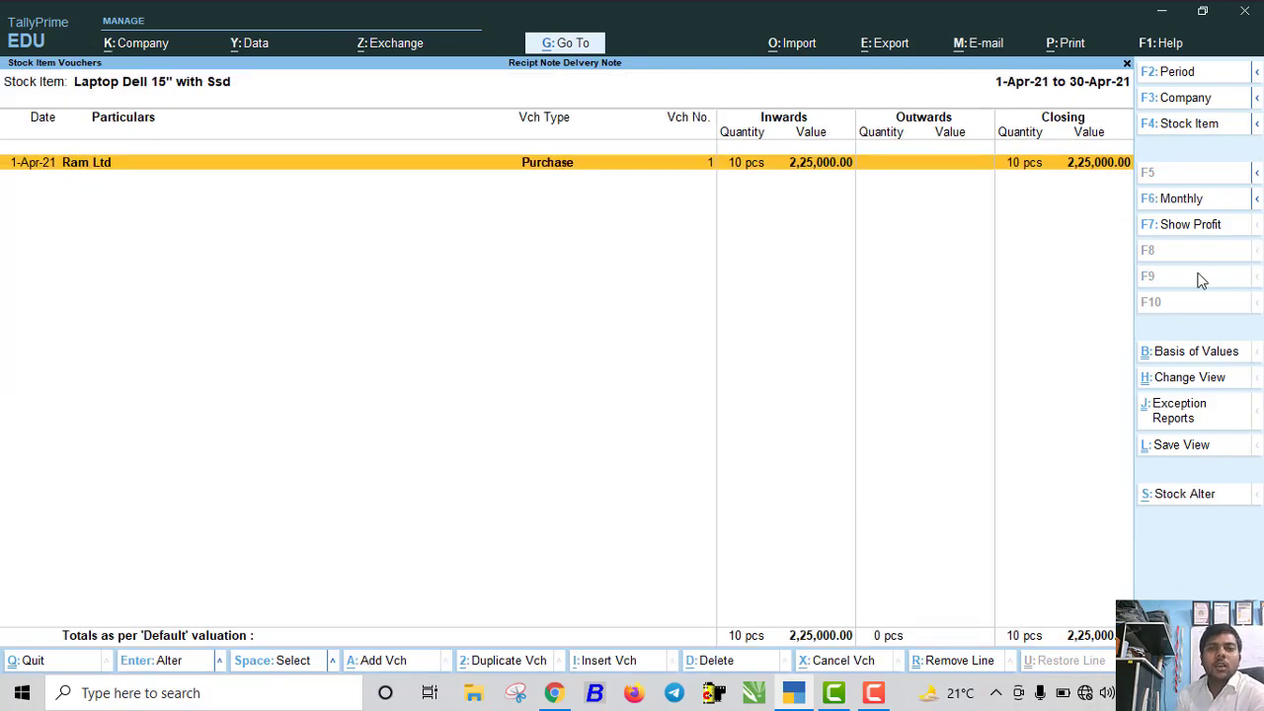
key(Escape)
key(Escape)
key(Escape)
key(Escape)
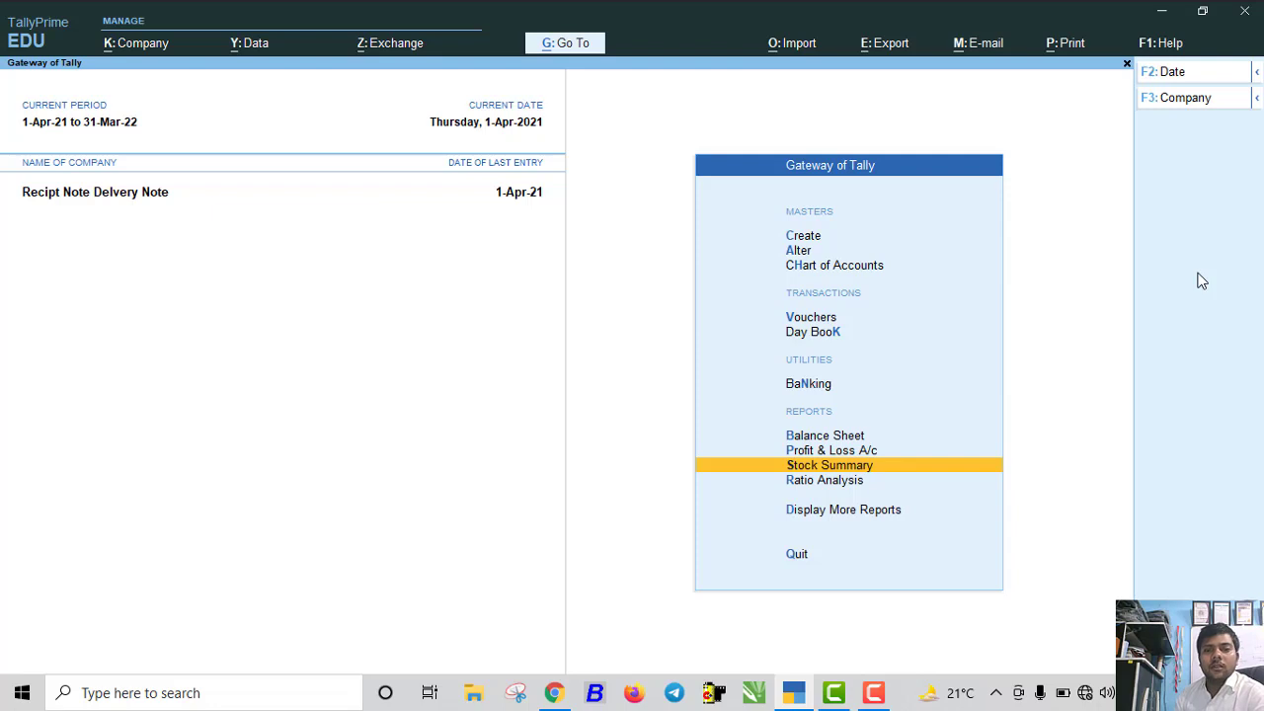
Open voucher entry and show the inactive types in the list of voucher types
key(Up)
key(Up)
key(Up)
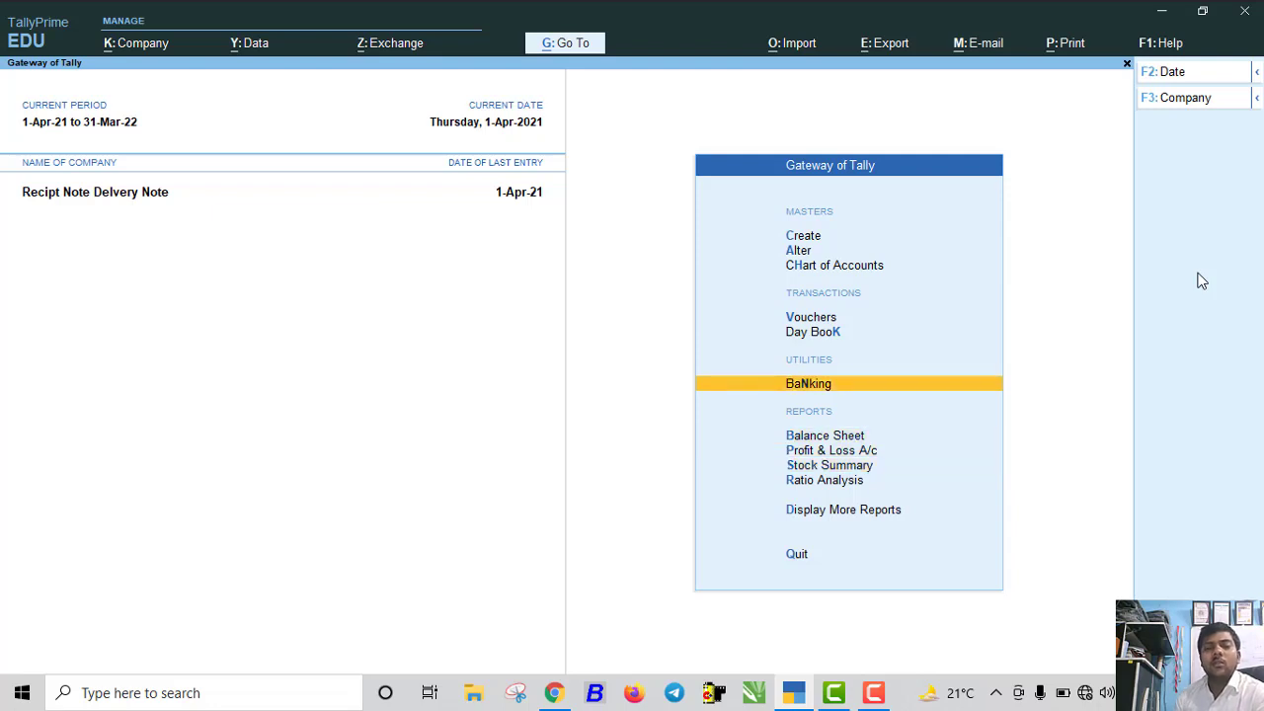
key(Up)
key(Up)
key(Return)
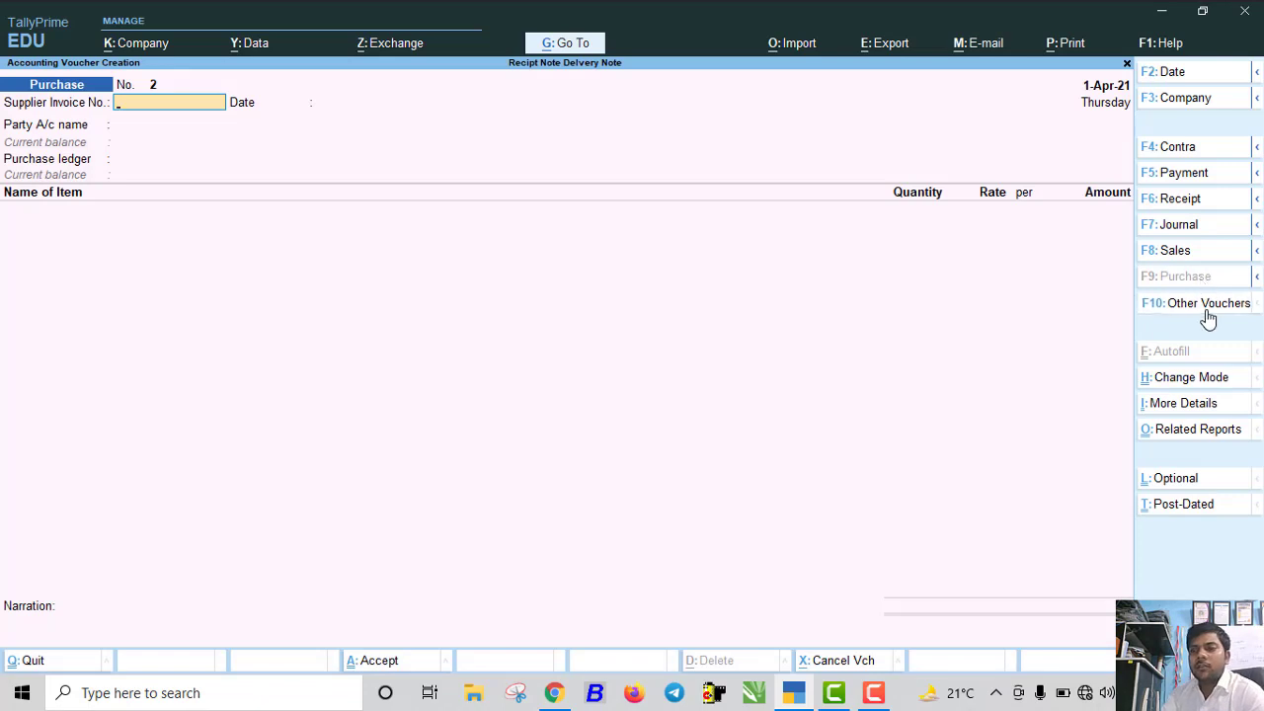
click(1206, 310)
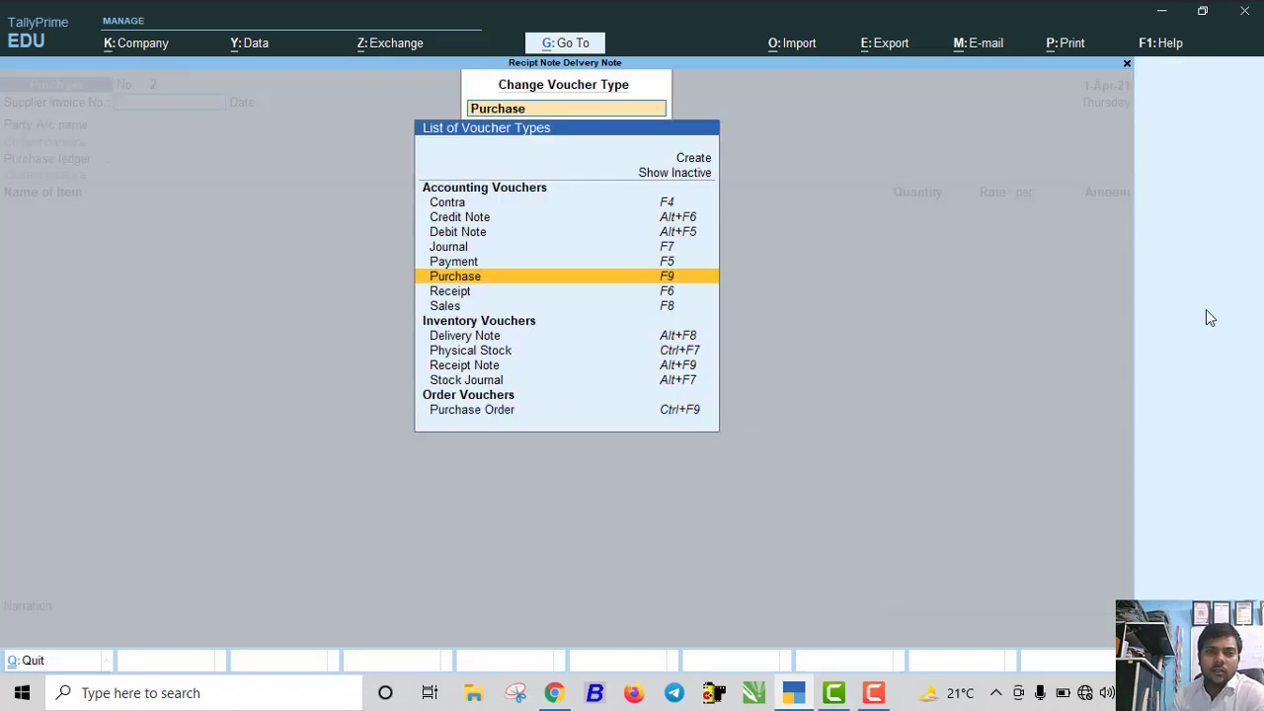
key(Down)
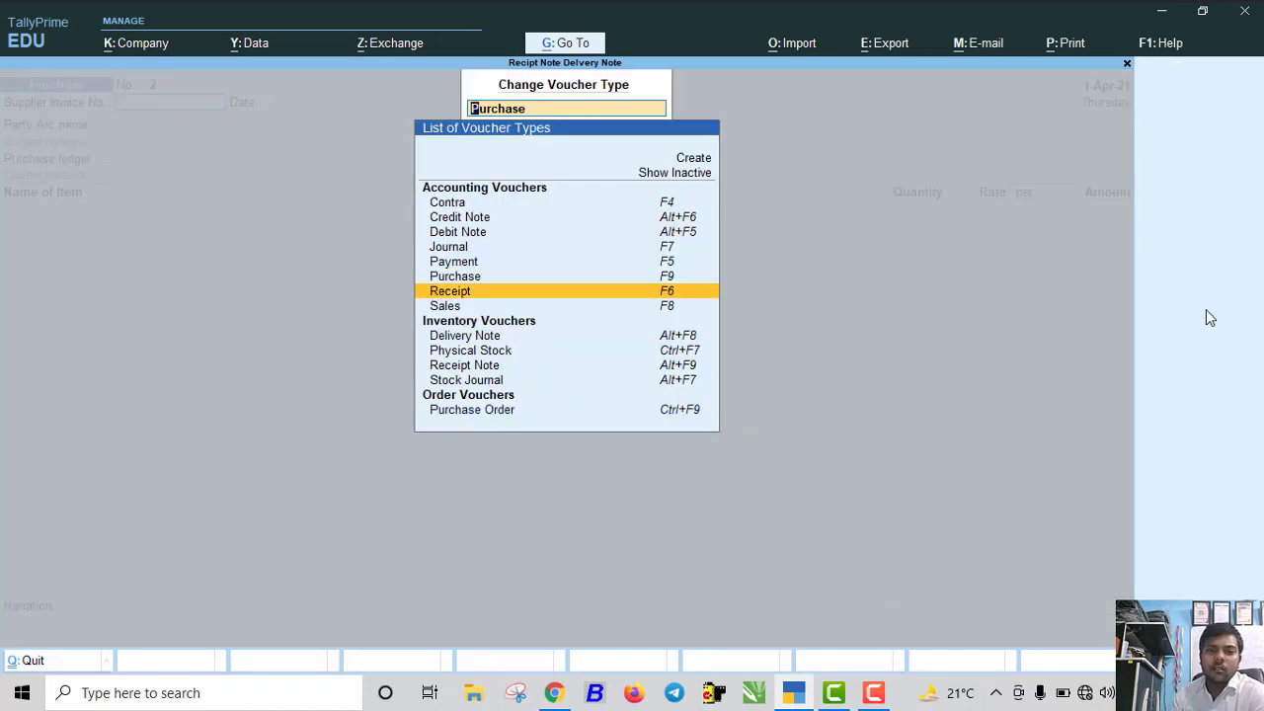
key(Up)
key(Up)
key(Up)
key(Up)
key(Up)
key(Up)
key(Up)
key(Return)
Switch to the inactive Sales Order voucher type and confirm its activation
key(Down)
key(Down)
key(Down)
key(Down)
key(Down)
key(Down)
key(Down)
key(Down)
key(Down)
key(Down)
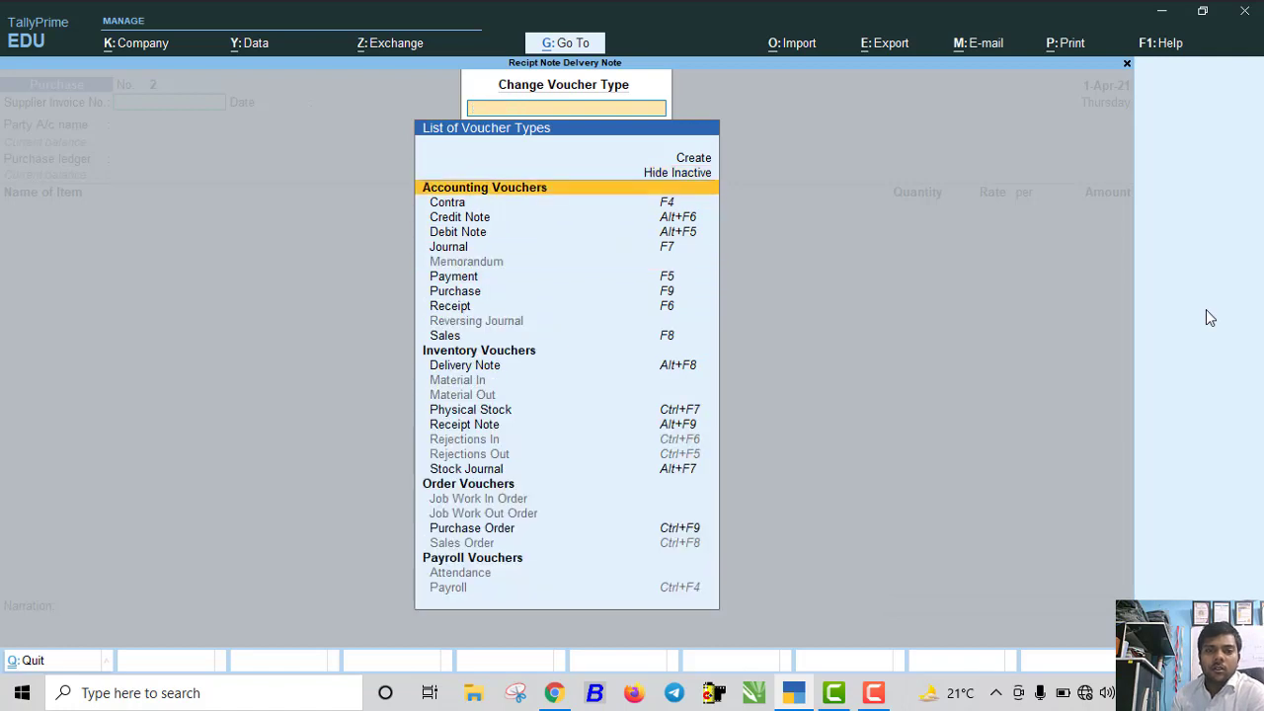
key(Down)
key(Down)
key(Down)
key(Down)
key(Down)
key(Down)
key(Down)
key(Down)
key(Down)
key(Down)
key(Down)
key(Down)
key(Down)
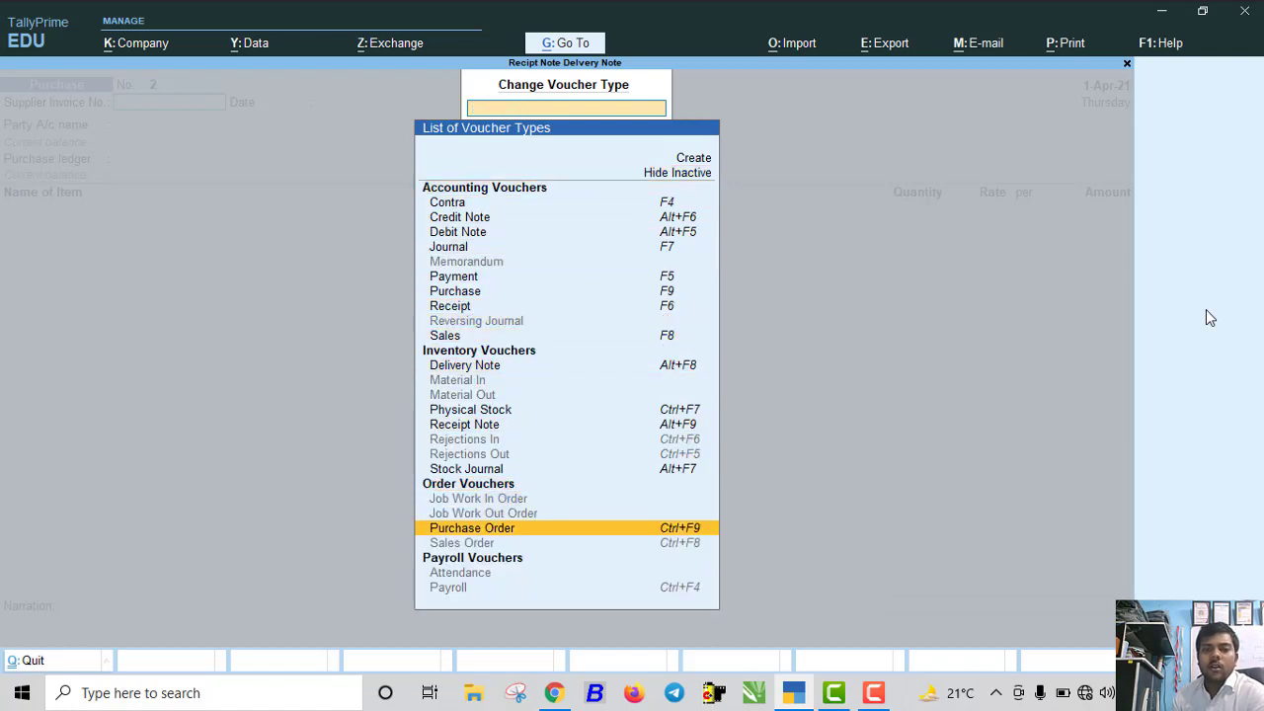
key(Return)
key(y)
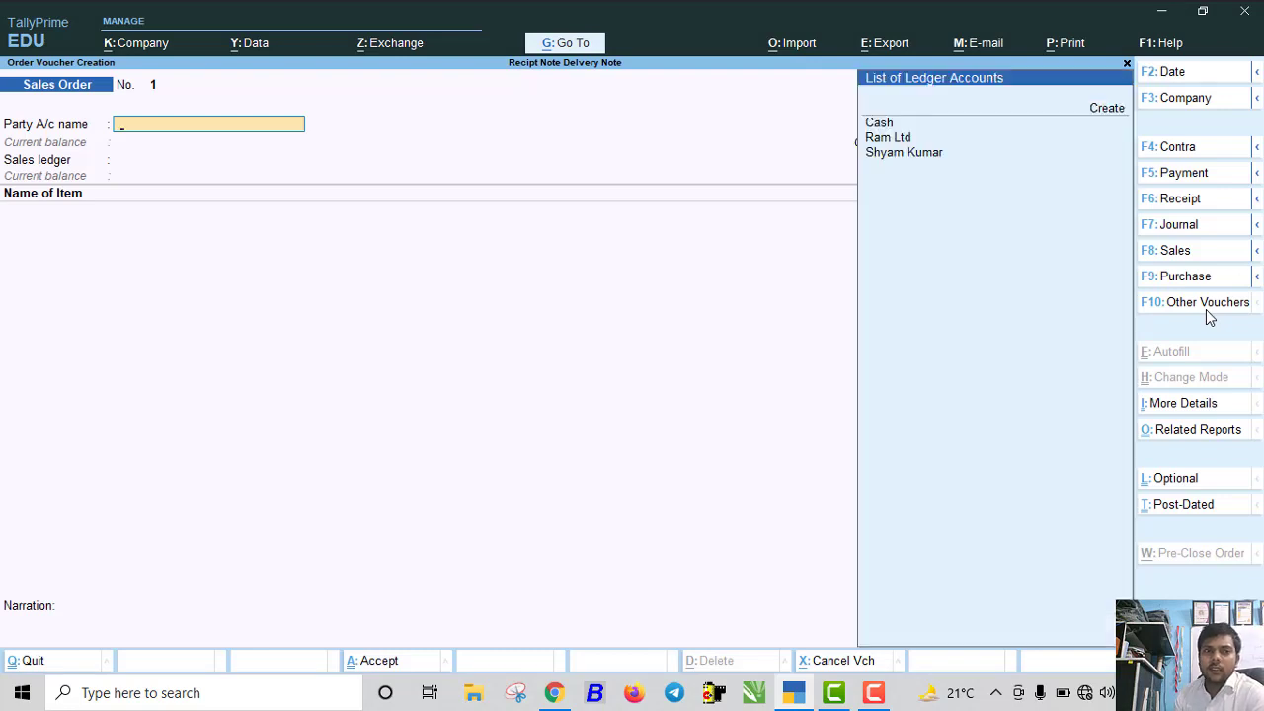
Select the individual customer's ledger as the sales order's party and keep the default party details
key(Down)
key(Down)
key(Down)
key(Down)
key(Return)
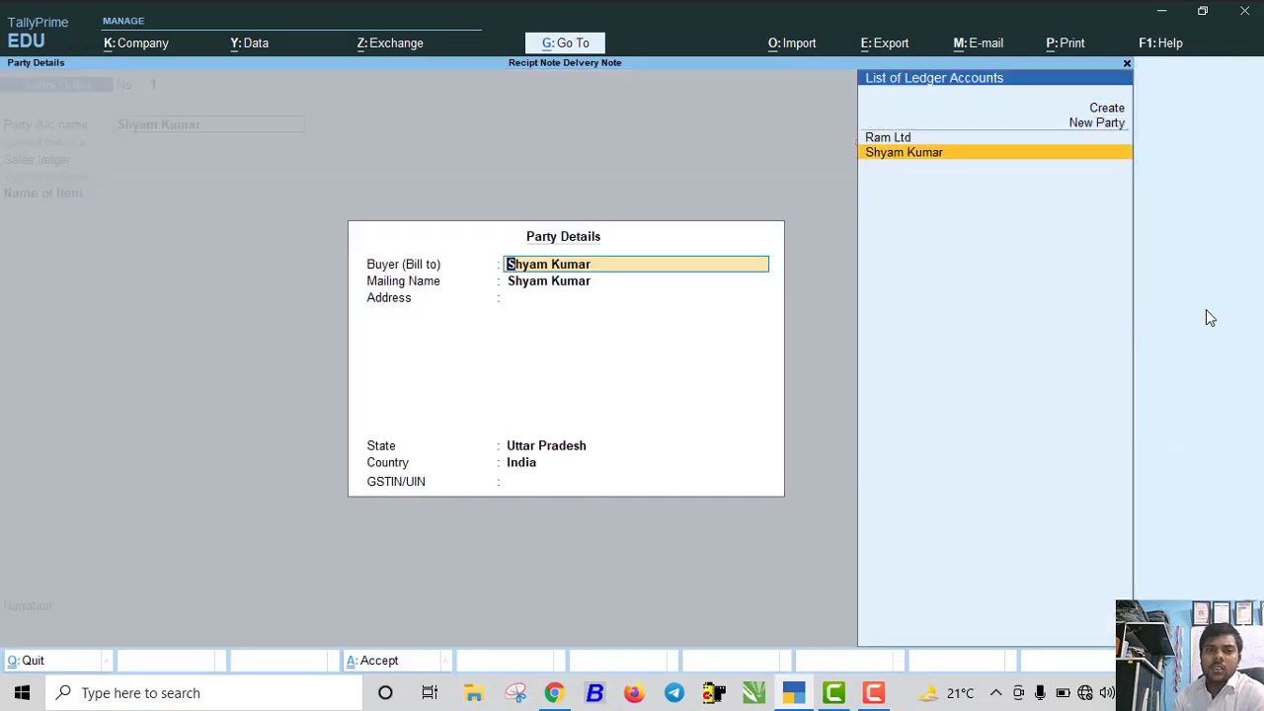
key(Return)
key(Return)
key(Return)
key(Return)
key(Return)
key(Return)
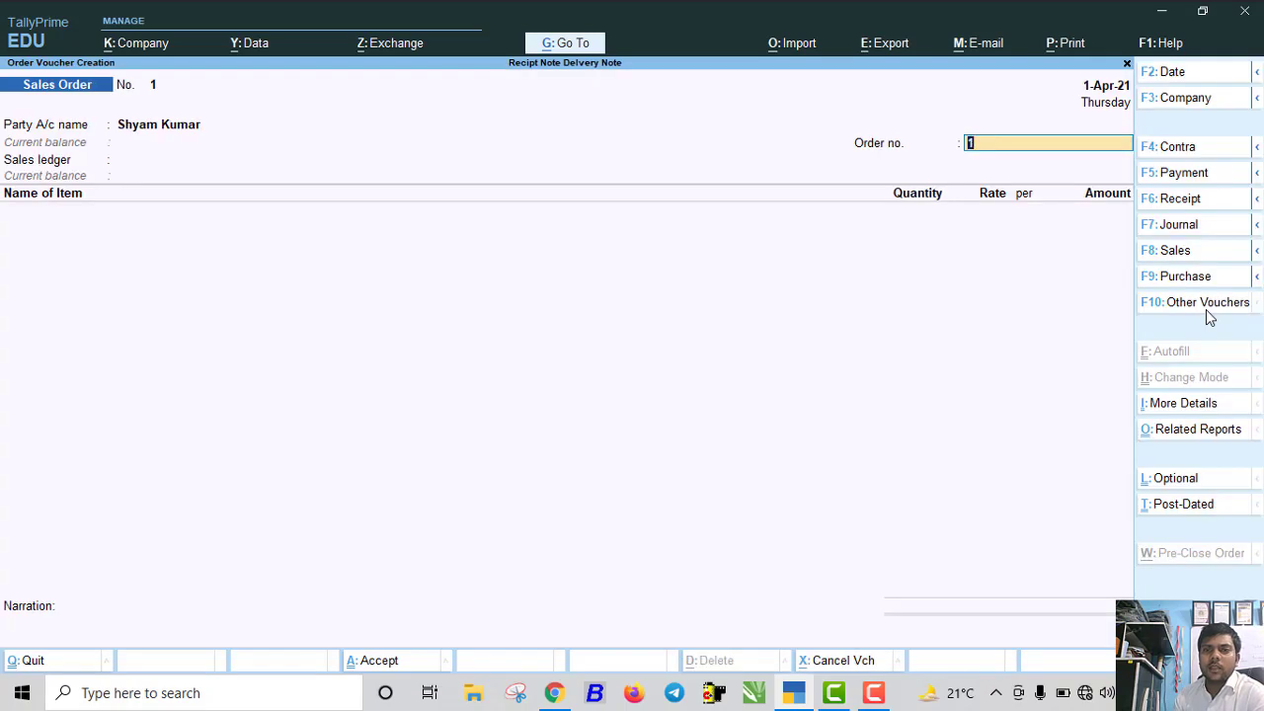
Enter the sales order's order number and select Sales as the sales ledger
text(1234)
key(Return)
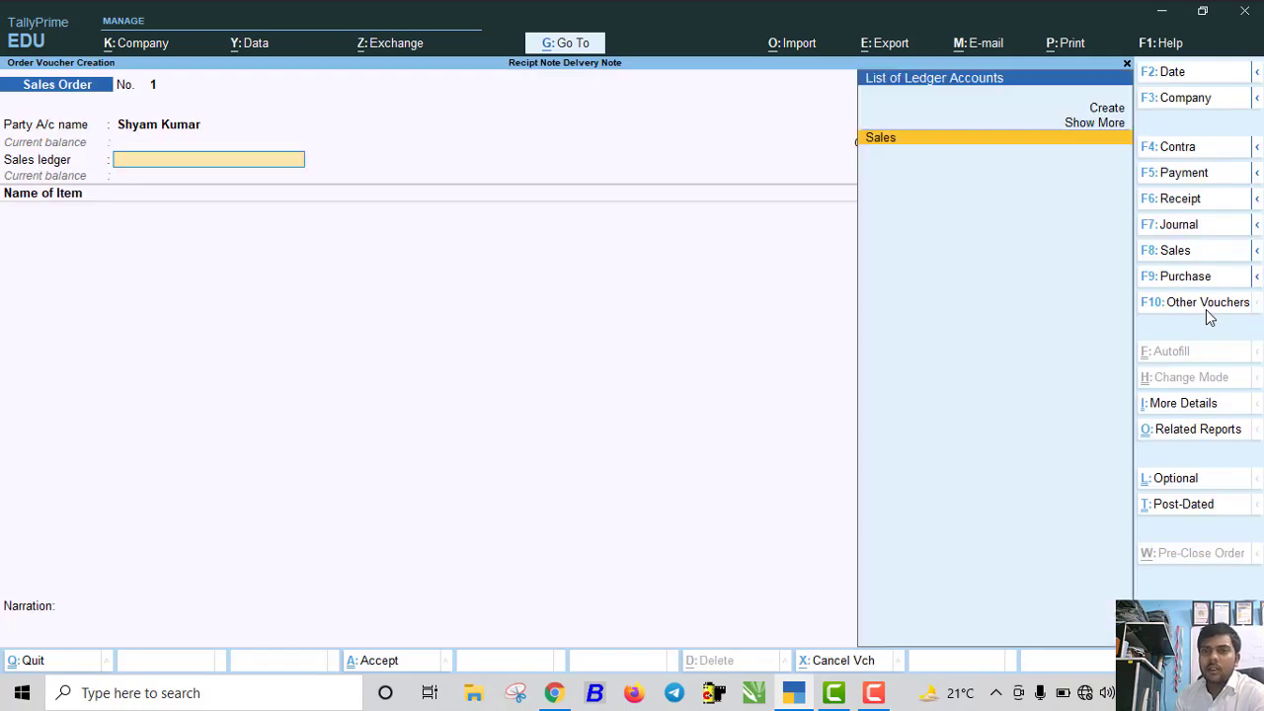
key(Return)
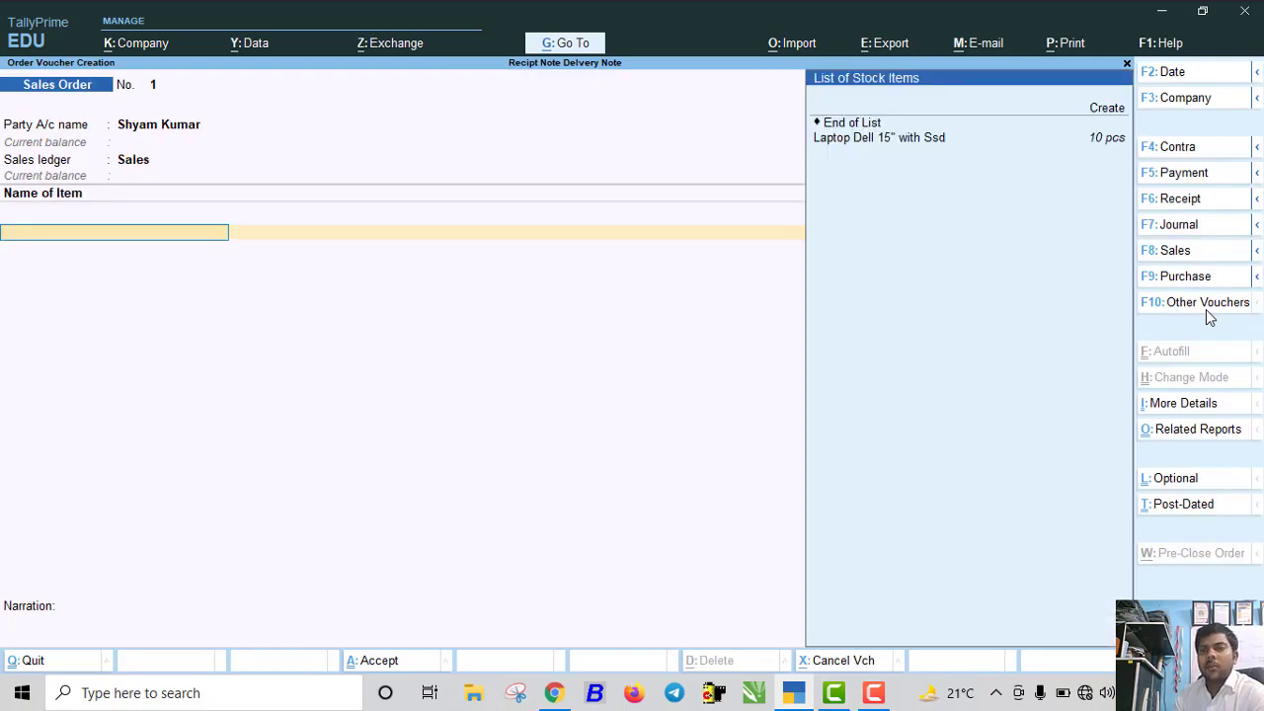
Add Laptop Dell 15" with Ssd to the sales order, due in 1 day, with 5 pcs at a rate of 27,500
key(Down)
key(Return)
text(5)
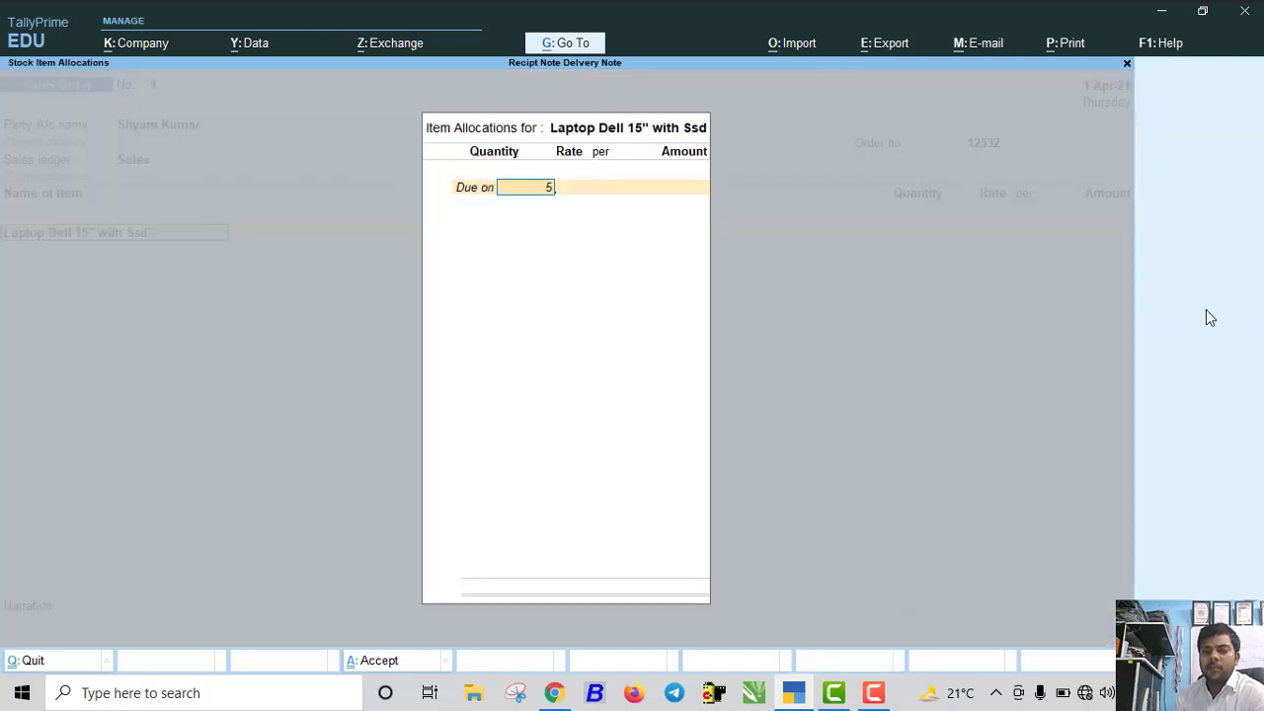
key(BackSpace)
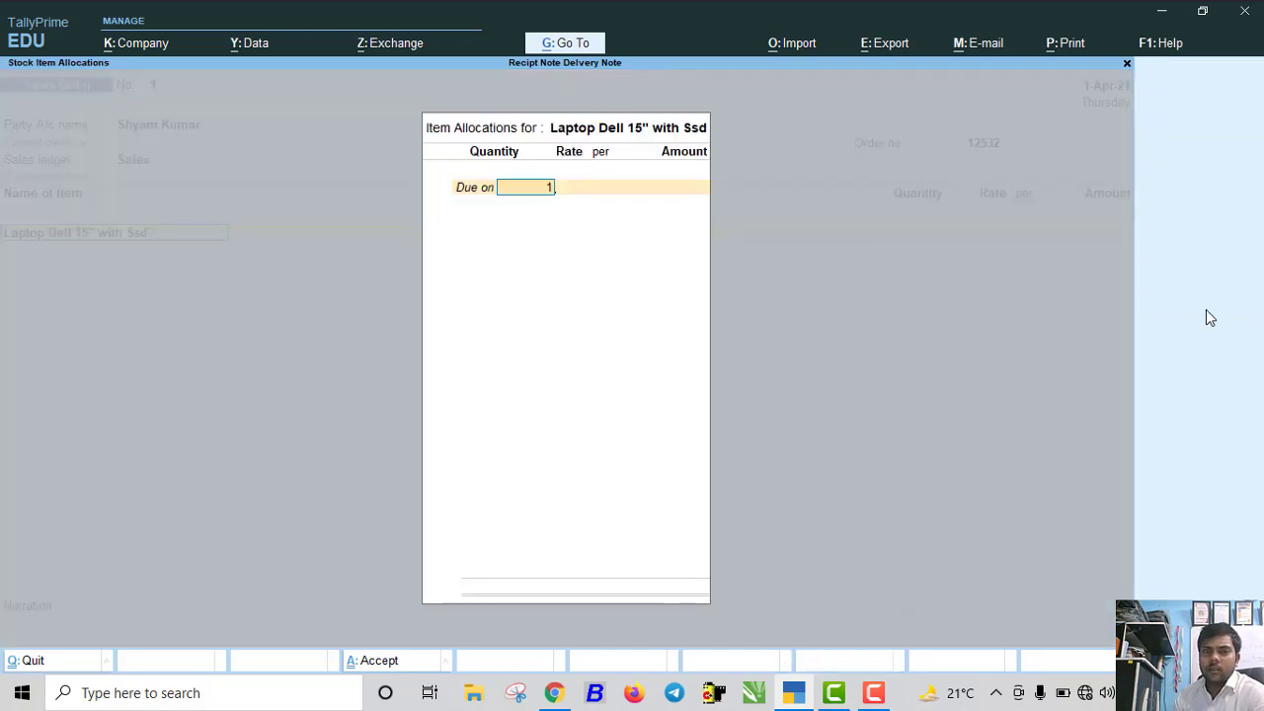
key(Return)
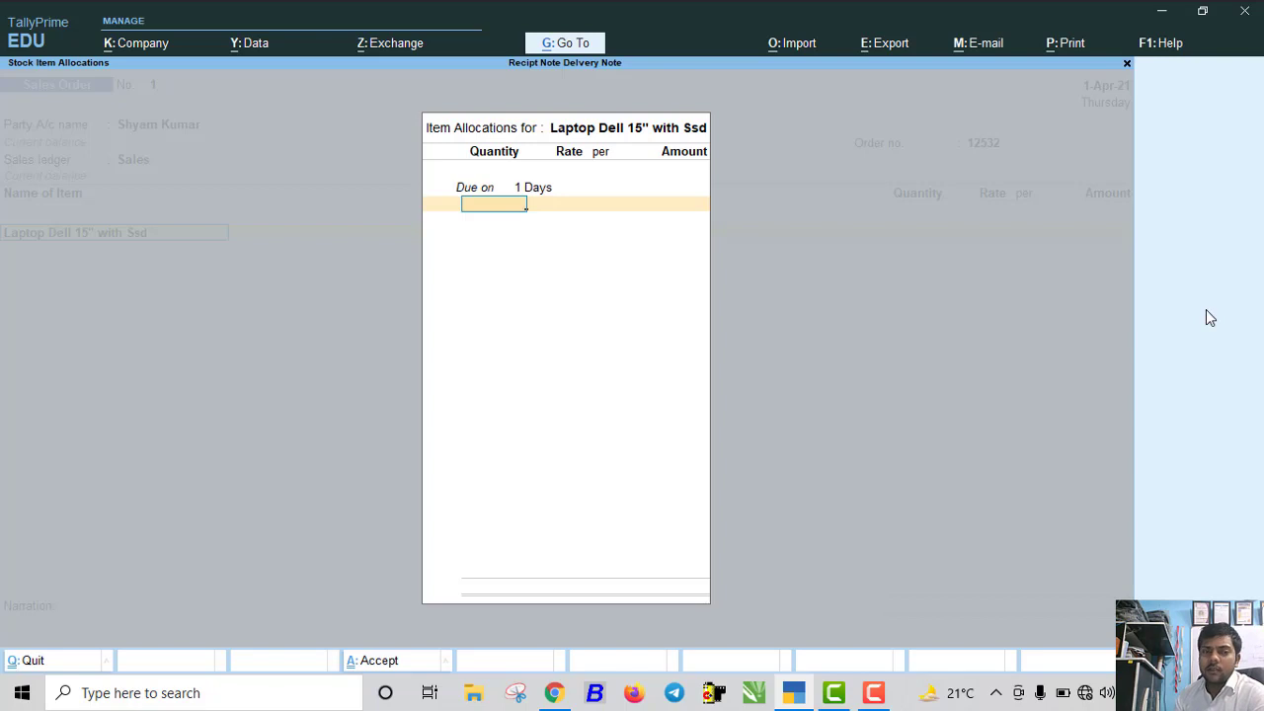
text(5)
key(Return)
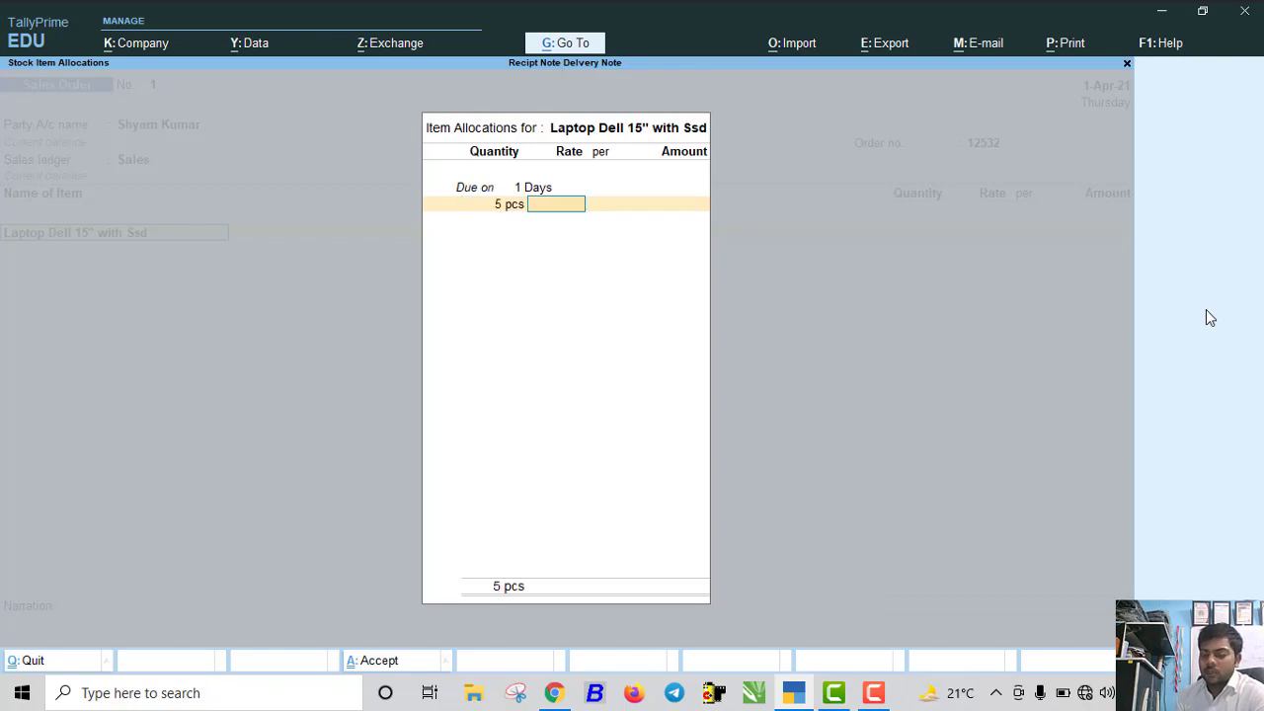
text(27500)
key(Return)
key(Return)
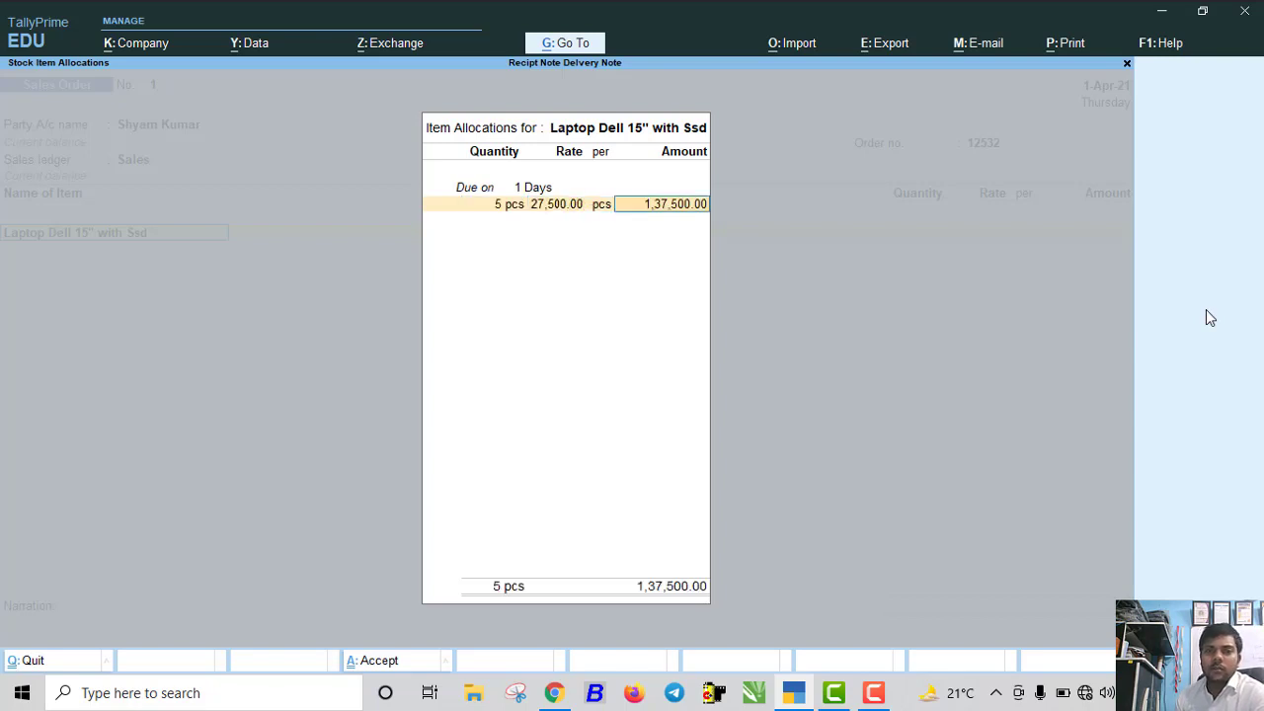
key(Return)
key(Return)
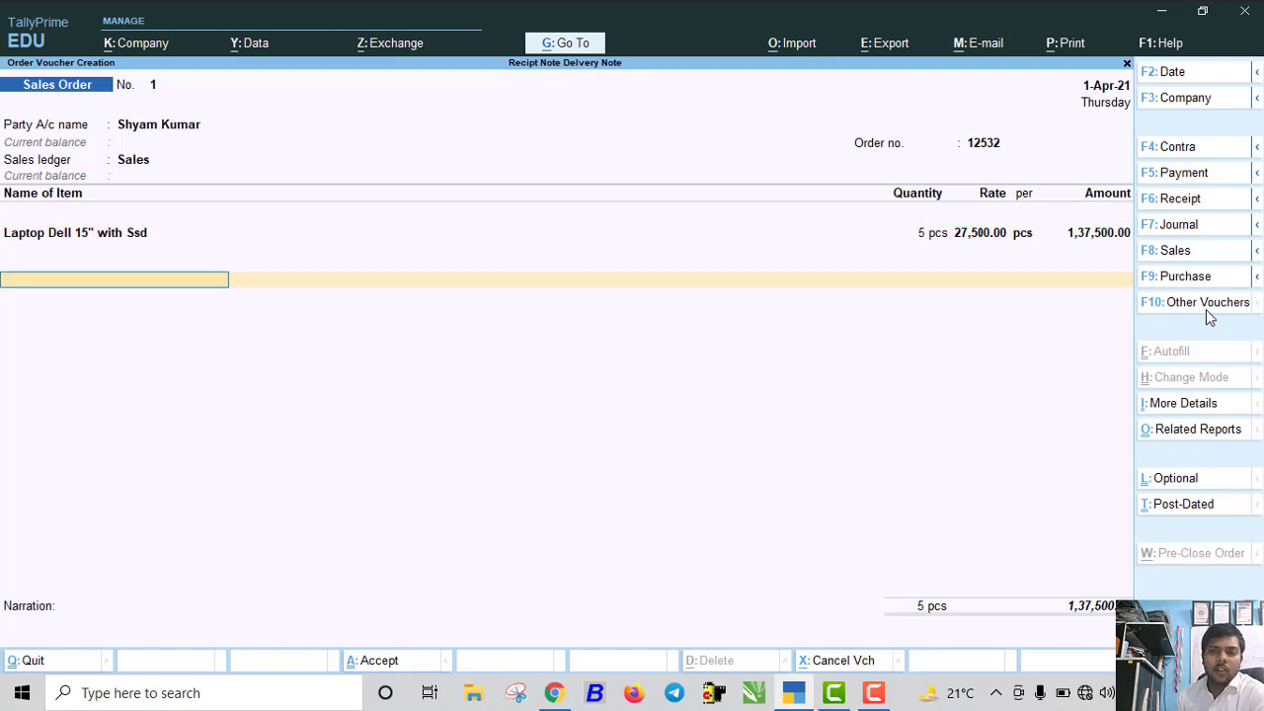
Add two Cgst tax lines below the laptop item, keeping the calculated amounts
text(c)
key(Return)
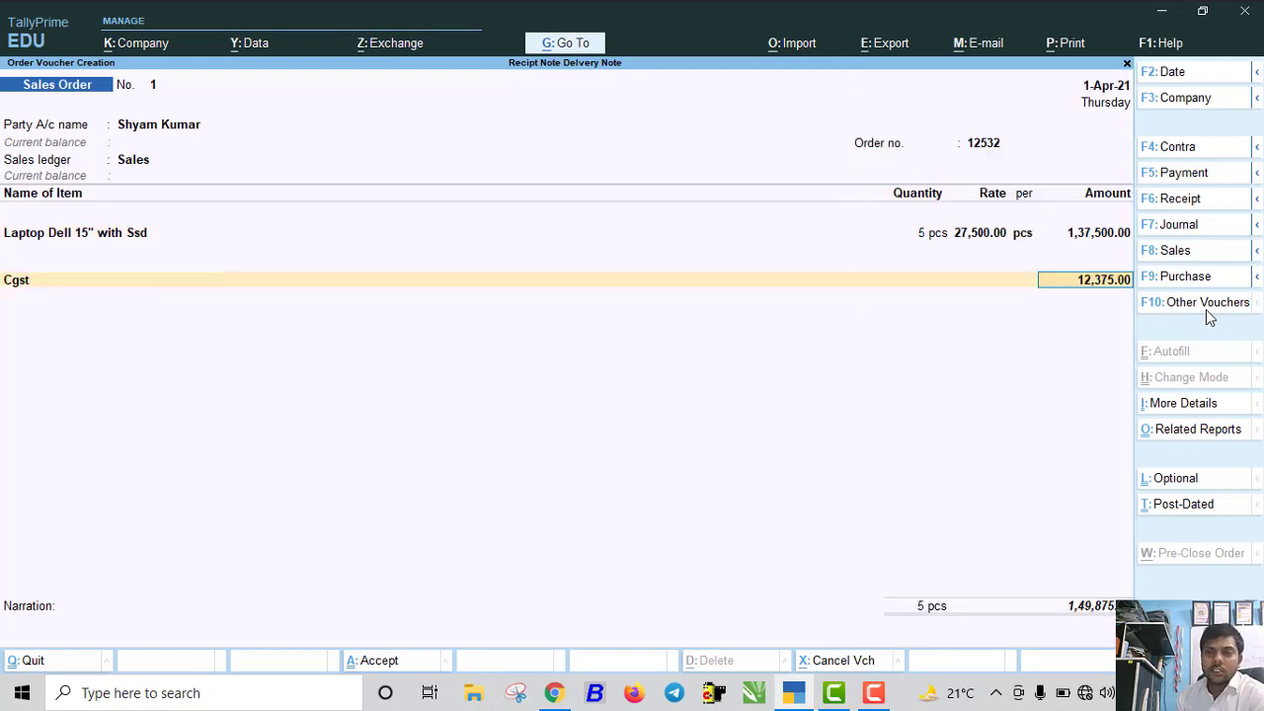
key(Return)
text(S)
key(Down)
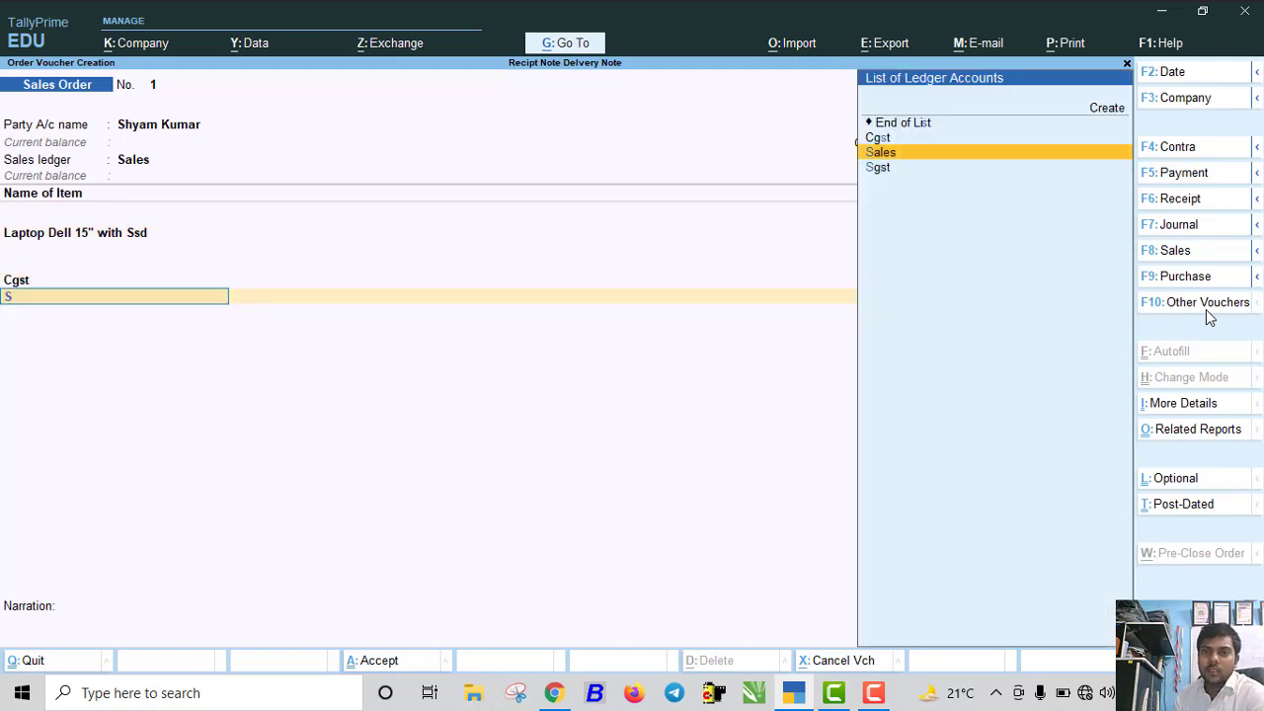
key(Up)
key(Return)
key(Return)
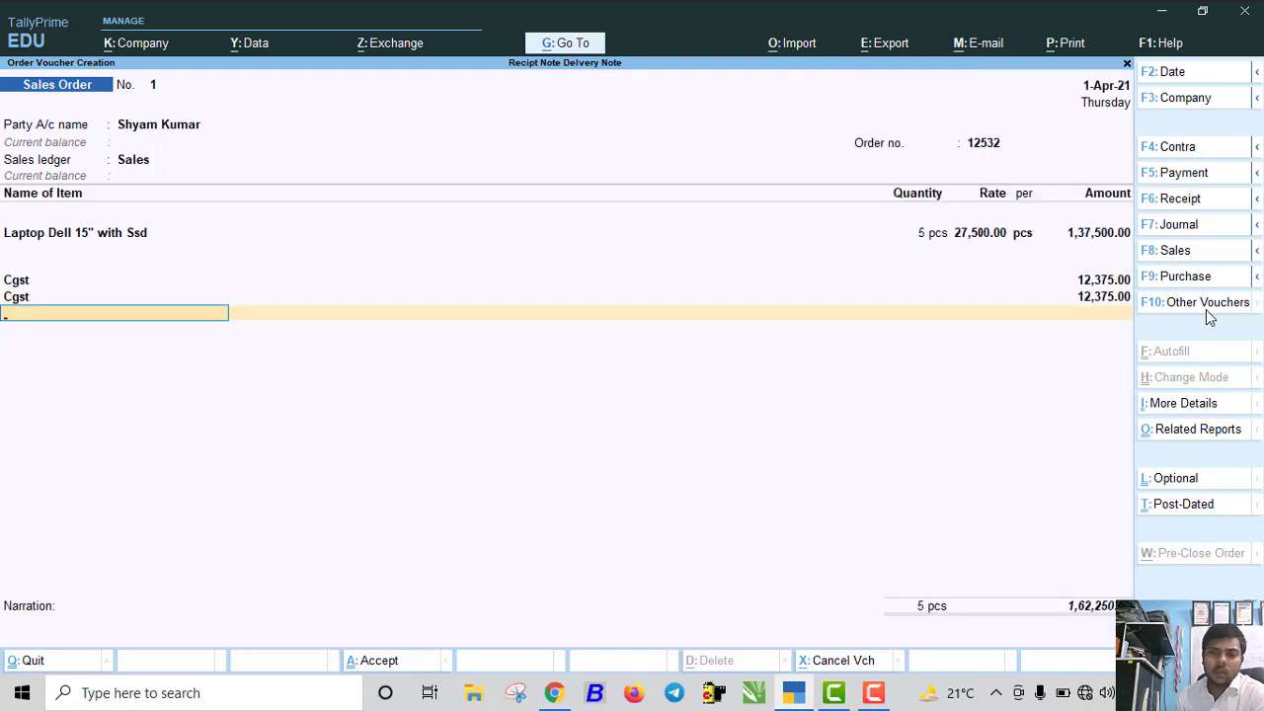
Save the sales order and leave voucher entry
key(ctrl+a)
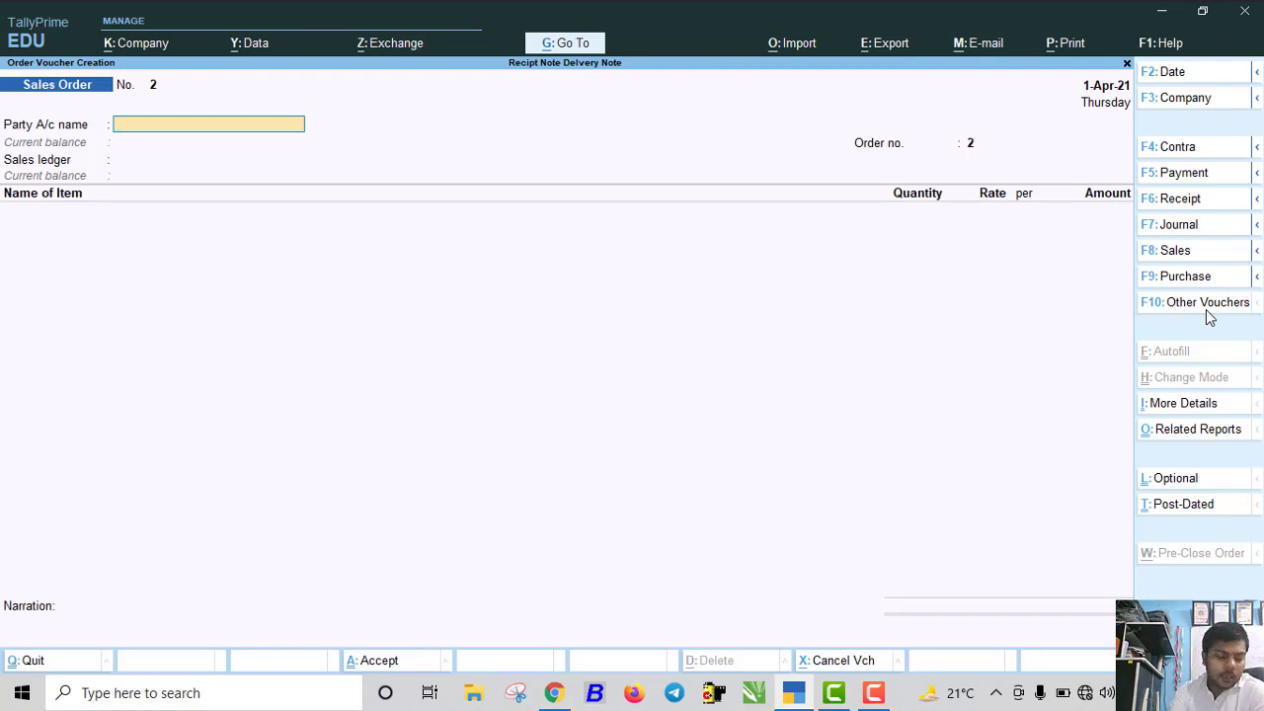
key(Escape)
key(Return)
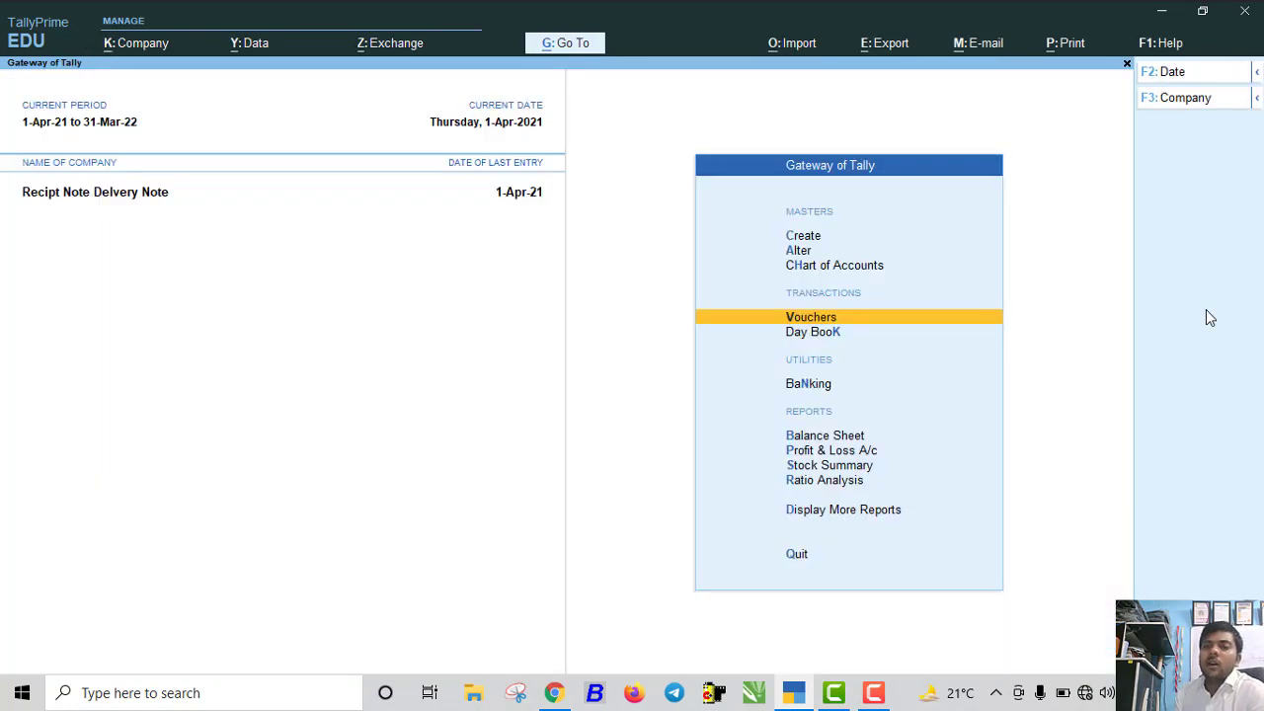
Examine the April sales order voucher in the Sales Orders Book of the inventory books, and return to the inventory books list
key(Down)
key(Down)
key(Down)
key(Down)
key(Down)
key(Down)
key(Down)
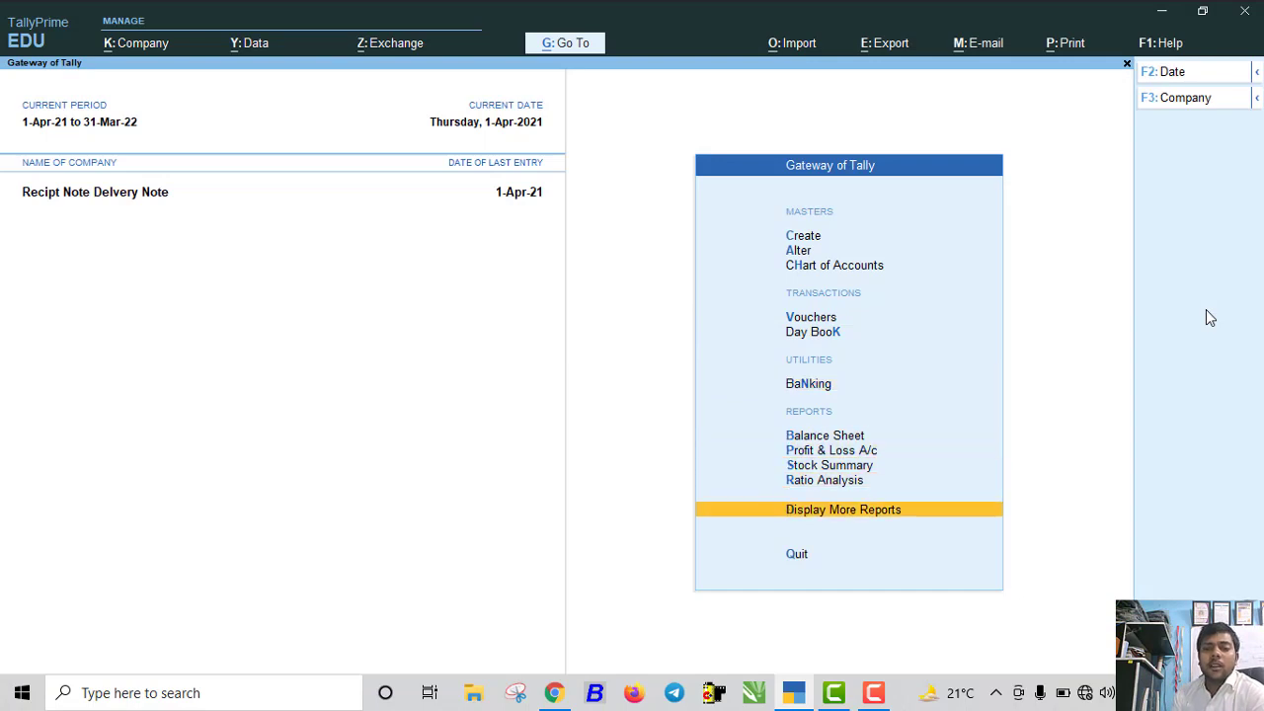
key(Return)
key(Down)
key(Down)
key(Down)
key(Down)
key(Down)
key(Down)
key(Down)
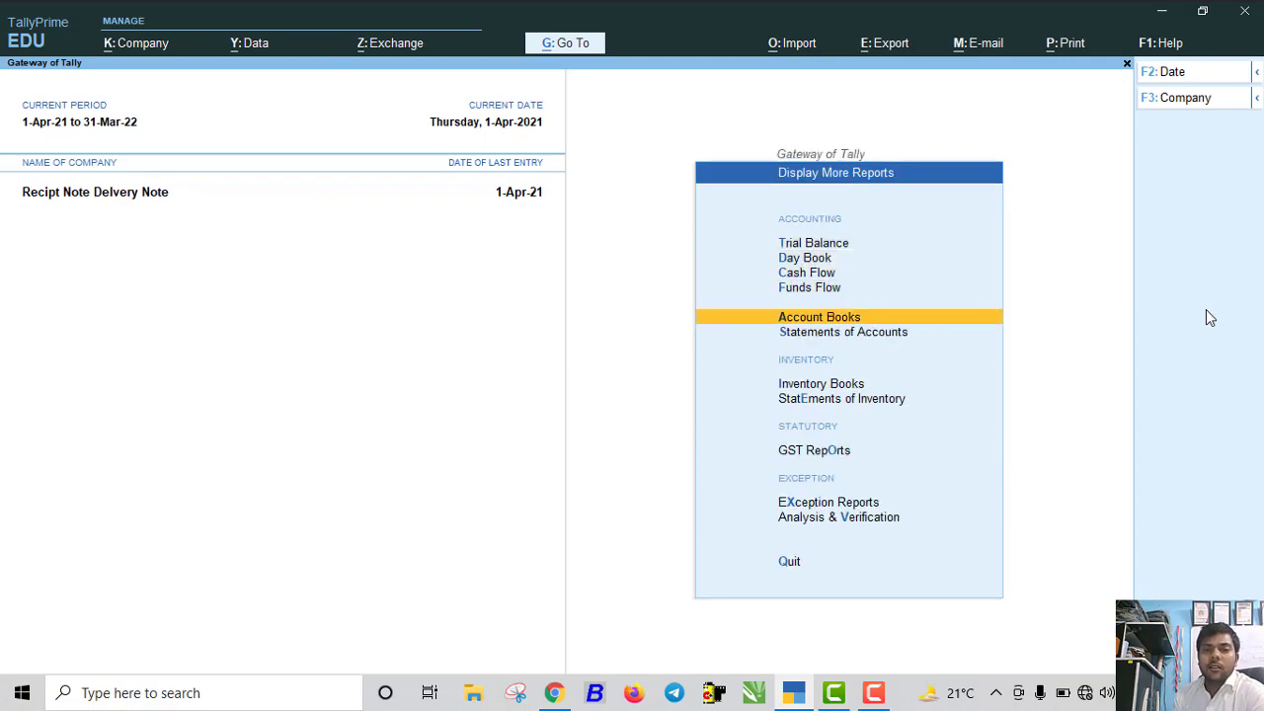
key(Up)
key(Return)
key(Down)
key(Down)
key(Down)
key(Down)
key(Down)
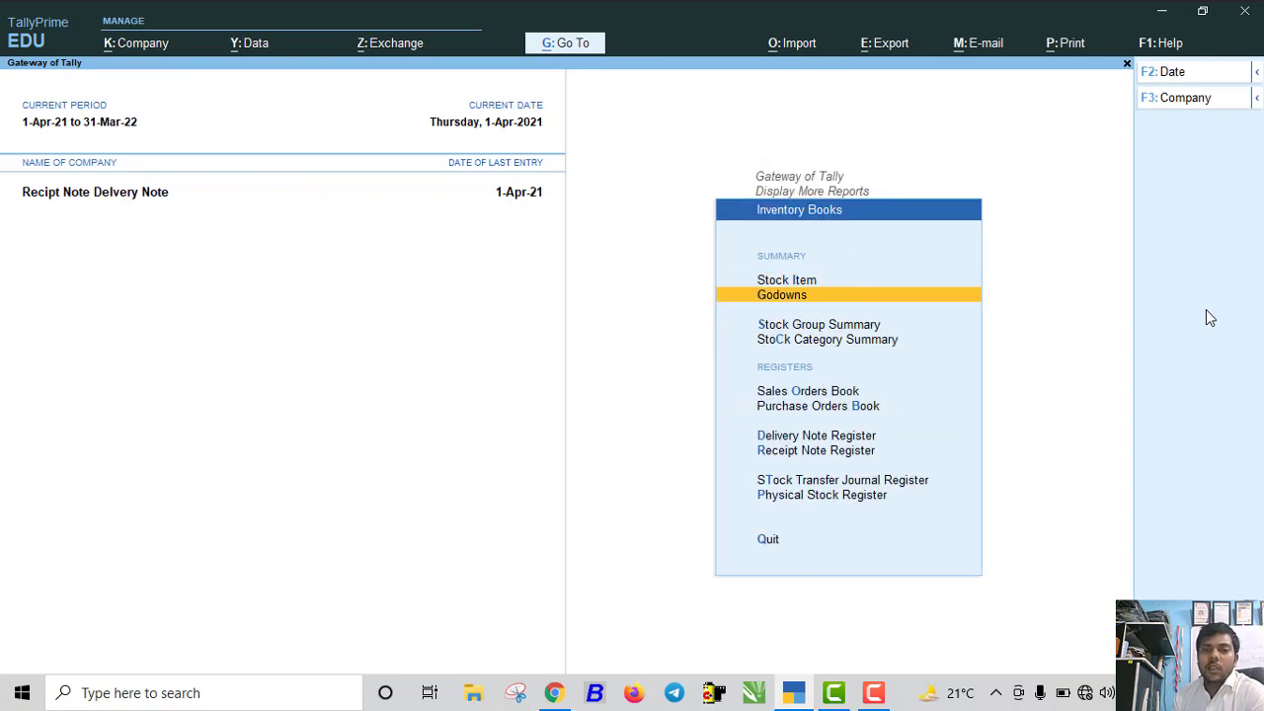
key(Up)
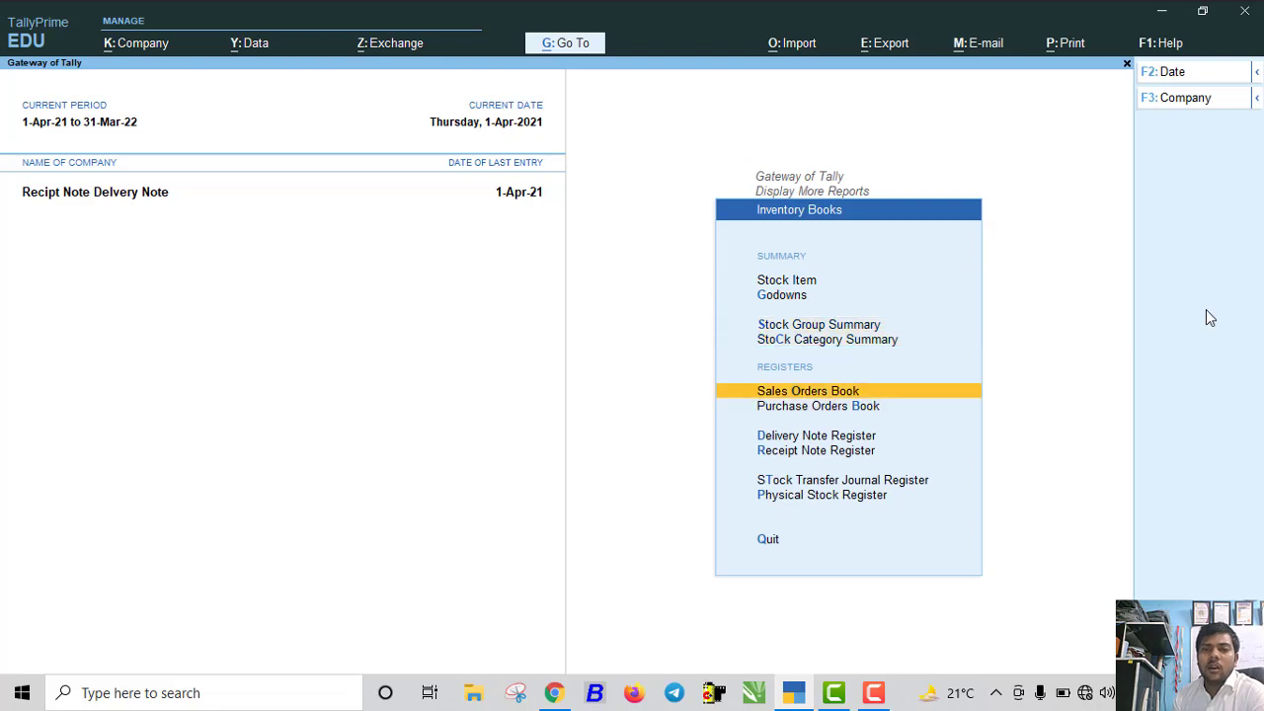
key(Return)
key(Return)
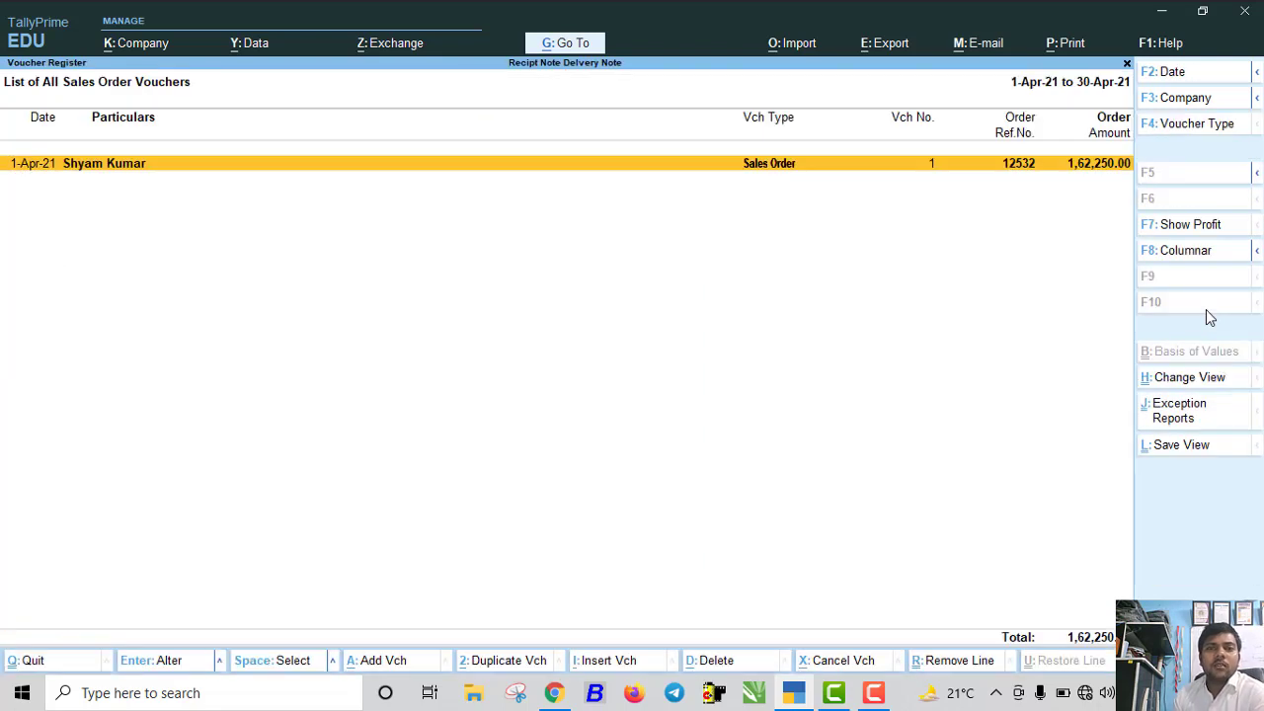
key(Return)
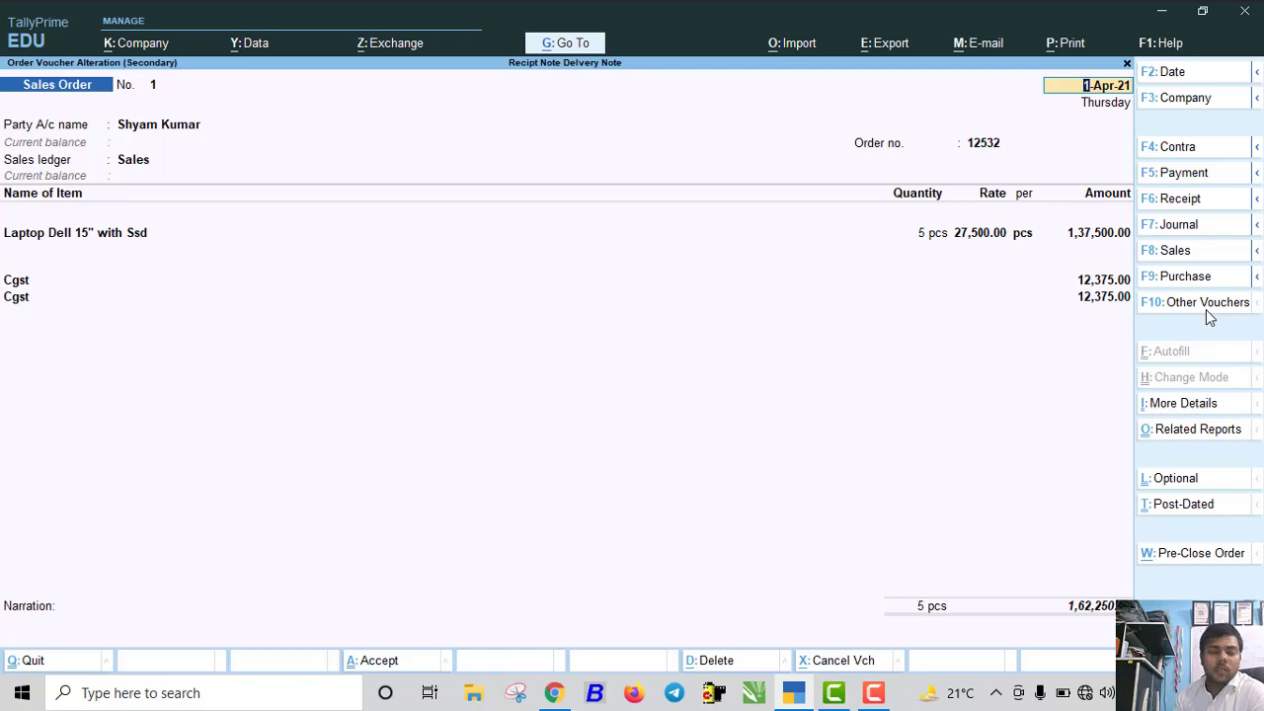
key(Escape)
key(Escape)
key(Escape)
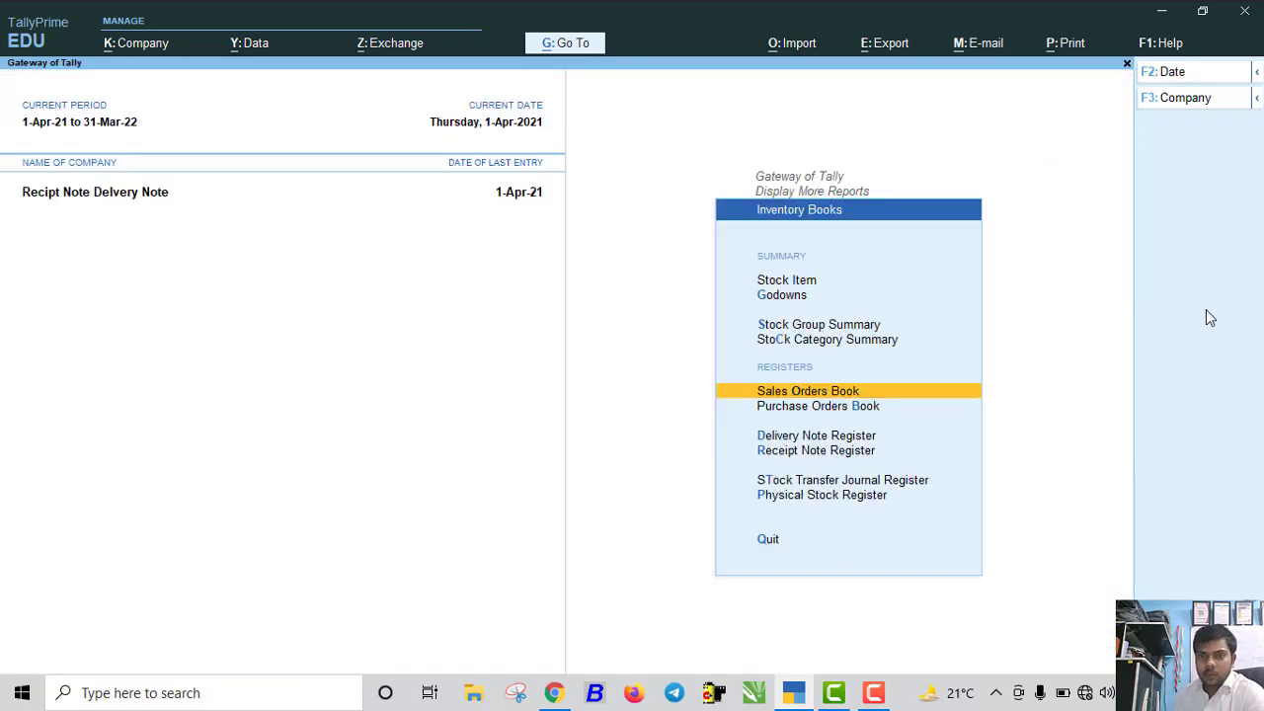
Examine the April purchase order voucher in the Purchase Orders Book, and return to the inventory books list
key(Down)
key(Return)
key(Return)
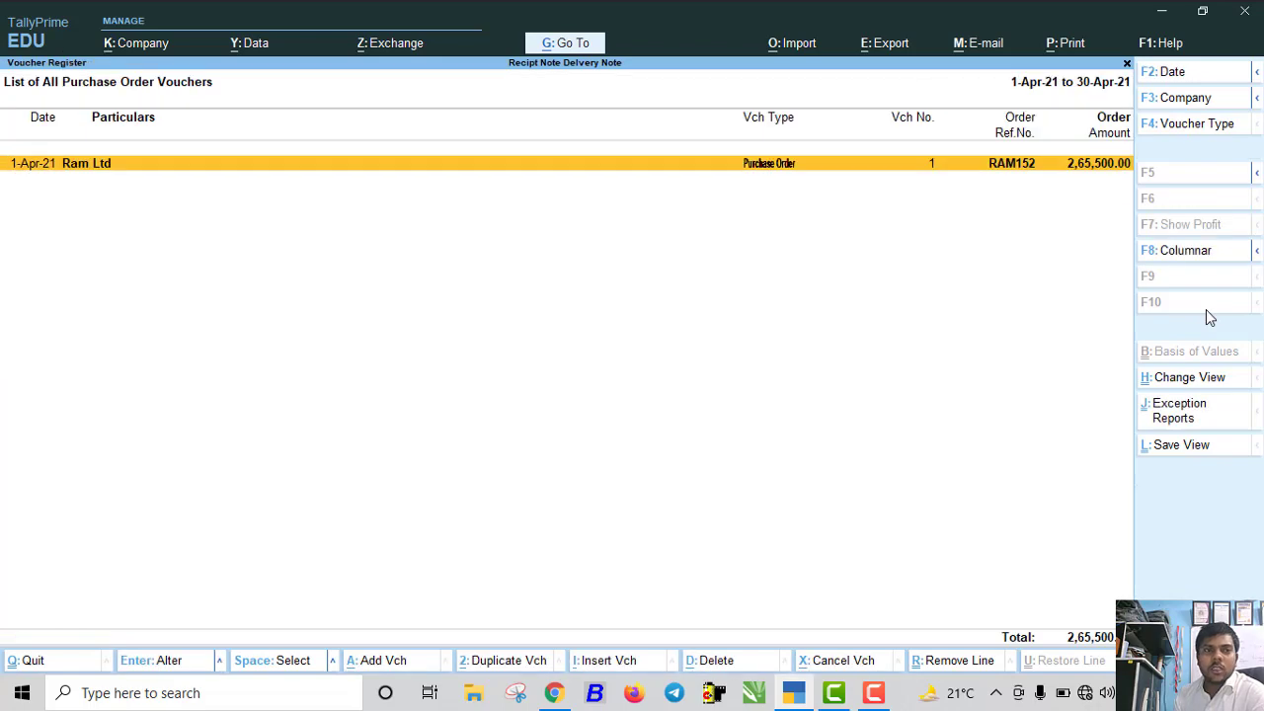
key(Return)
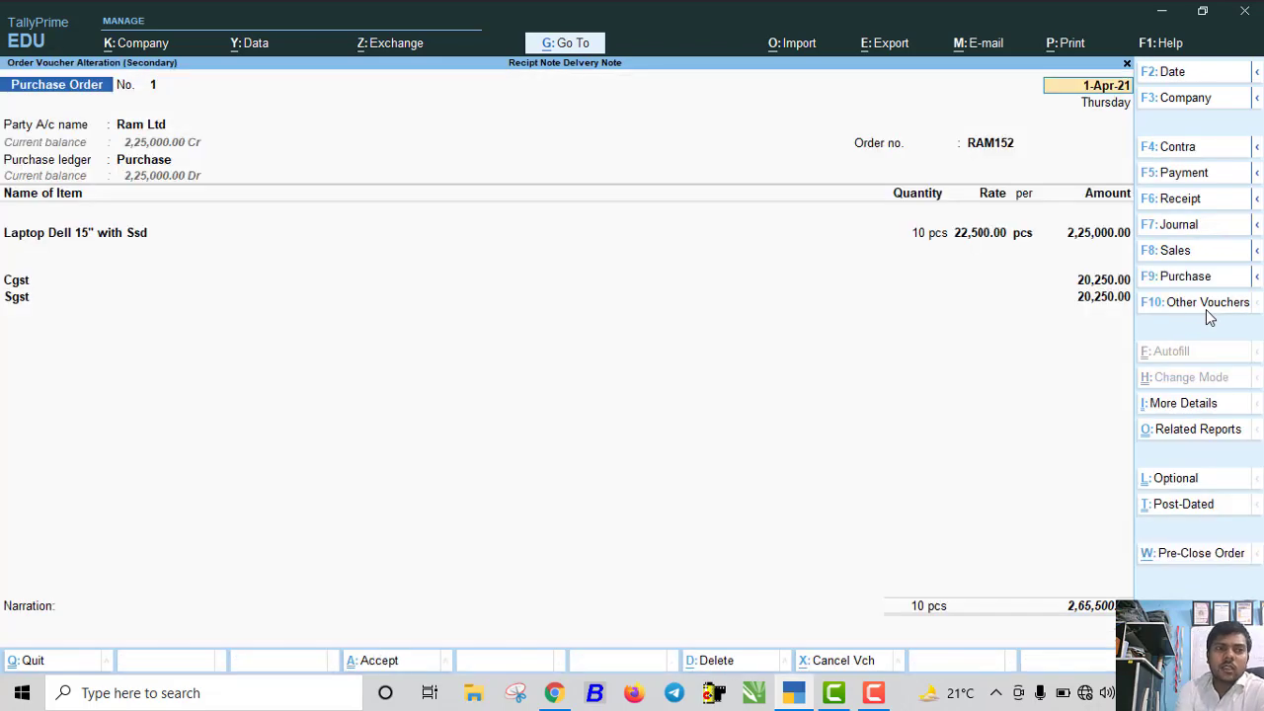
key(Escape)
key(Escape)
key(Escape)
key(Escape)
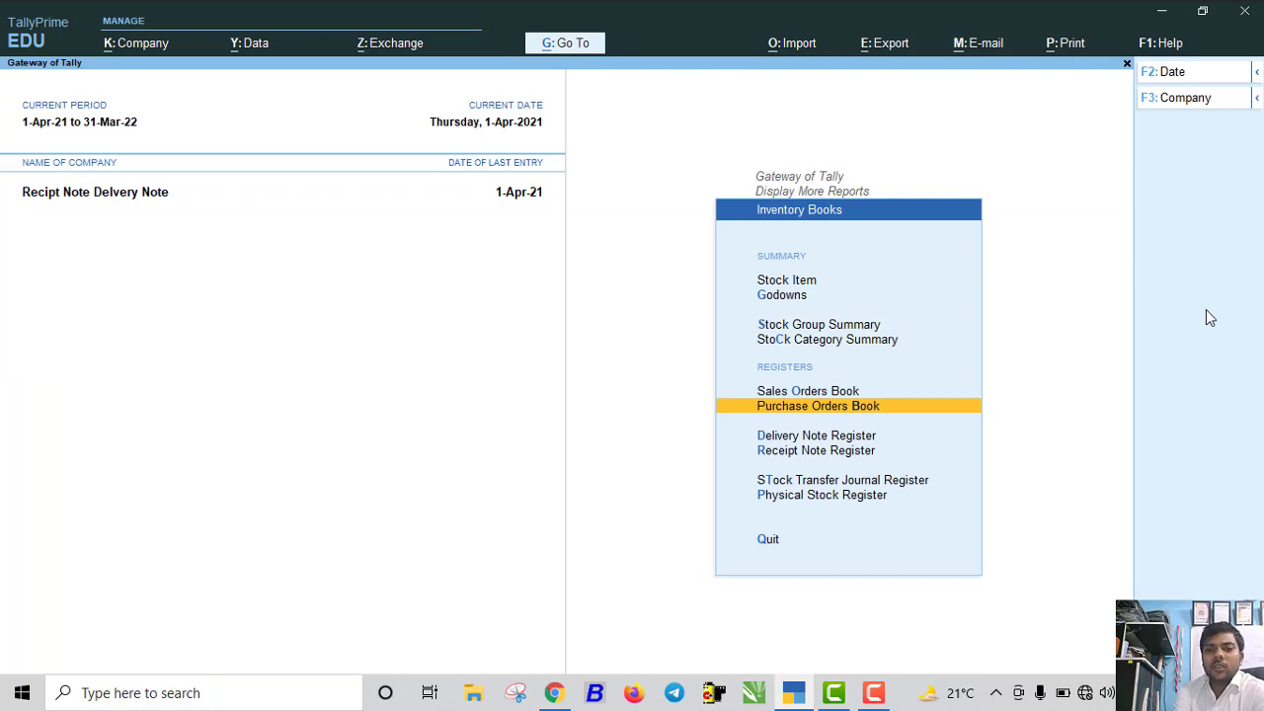
Leave the inventory reports and start a new Delivery Note voucher
key(Escape)
key(Escape)
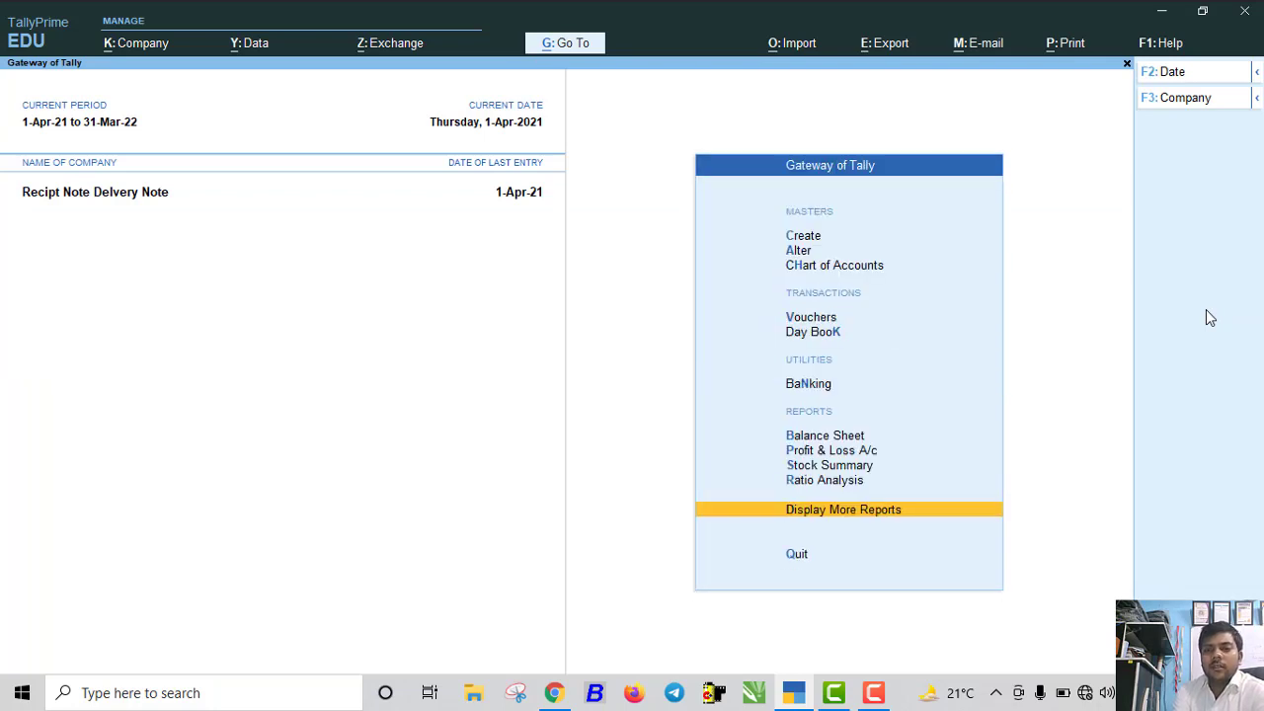
key(Up)
key(Up)
key(Up)
key(Up)
key(Up)
key(Up)
key(Up)
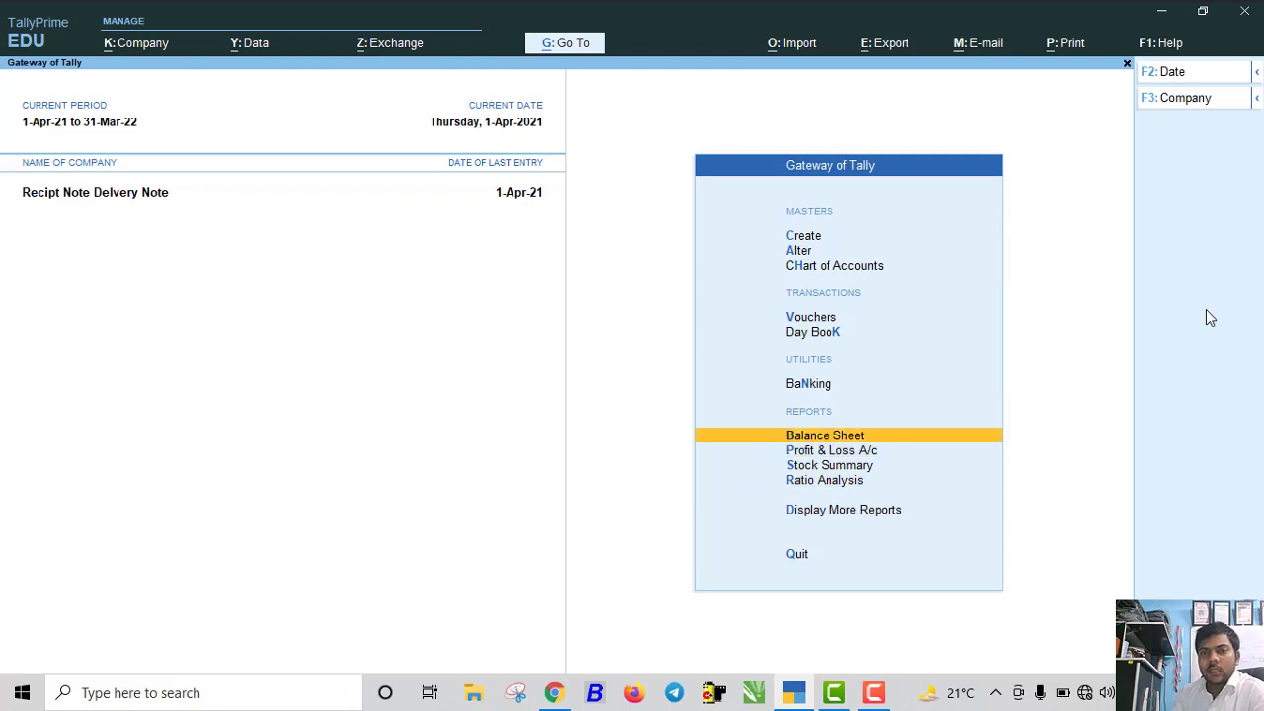
key(Return)
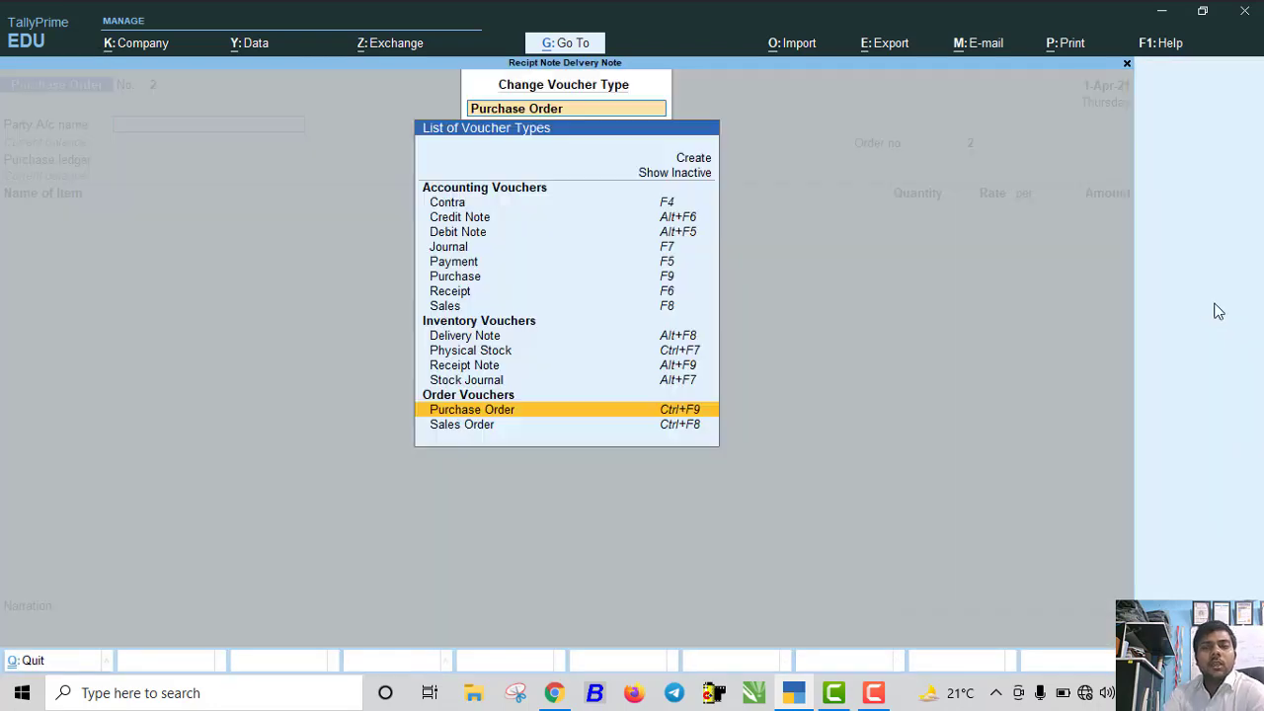
click(1213, 306)
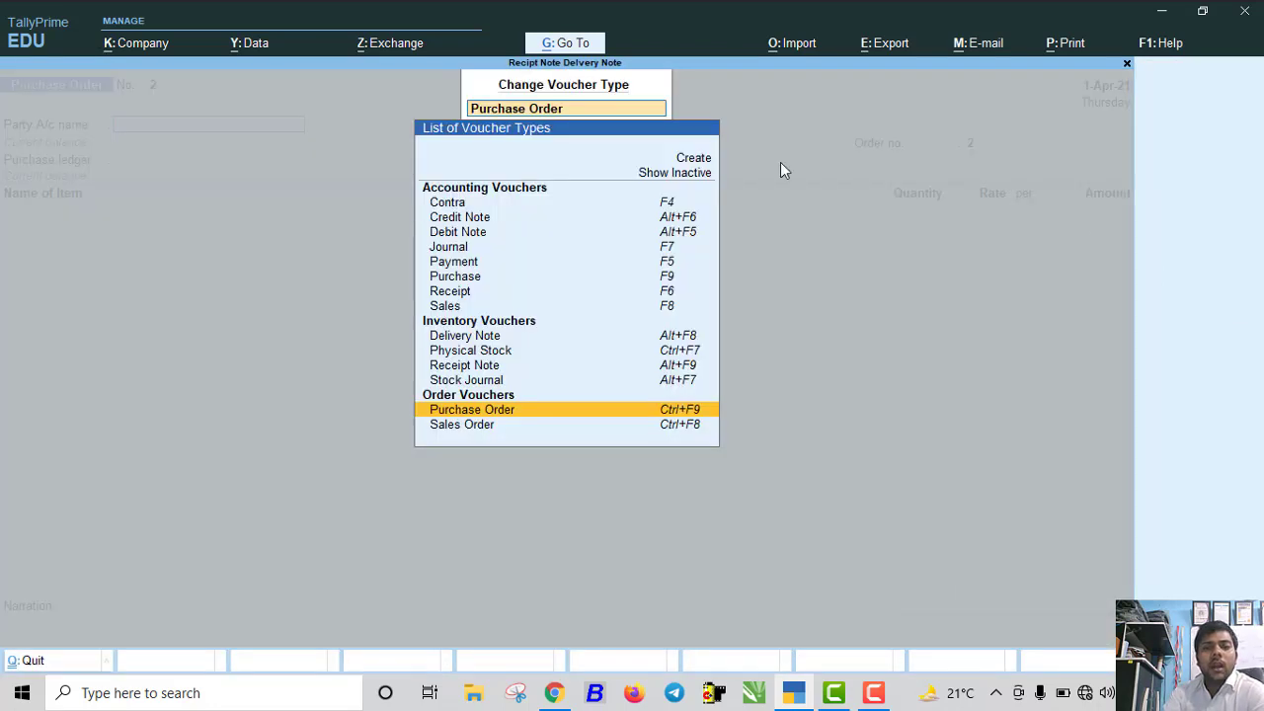
click(499, 340)
Set the customer's ledger as the delivery note's party, keep the default party details, and use Sales as the sales ledger
key(Down)
key(Down)
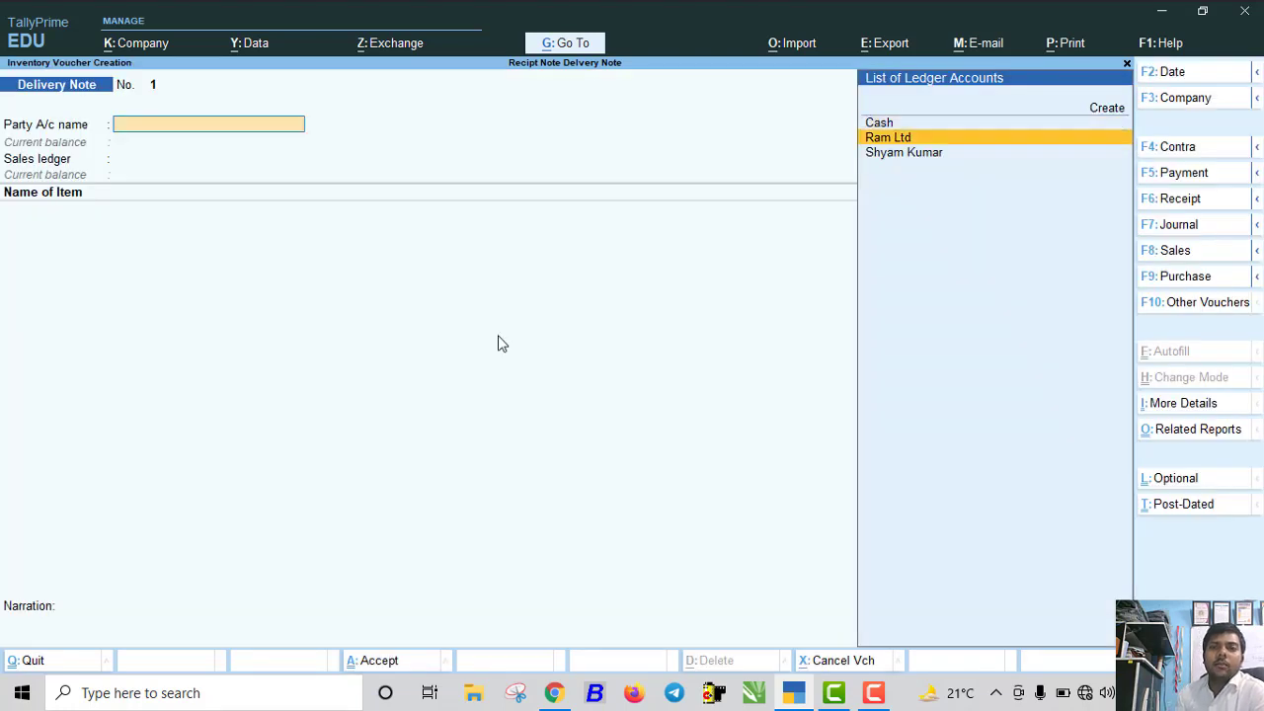
key(Return)
key(Return)
key(Return)
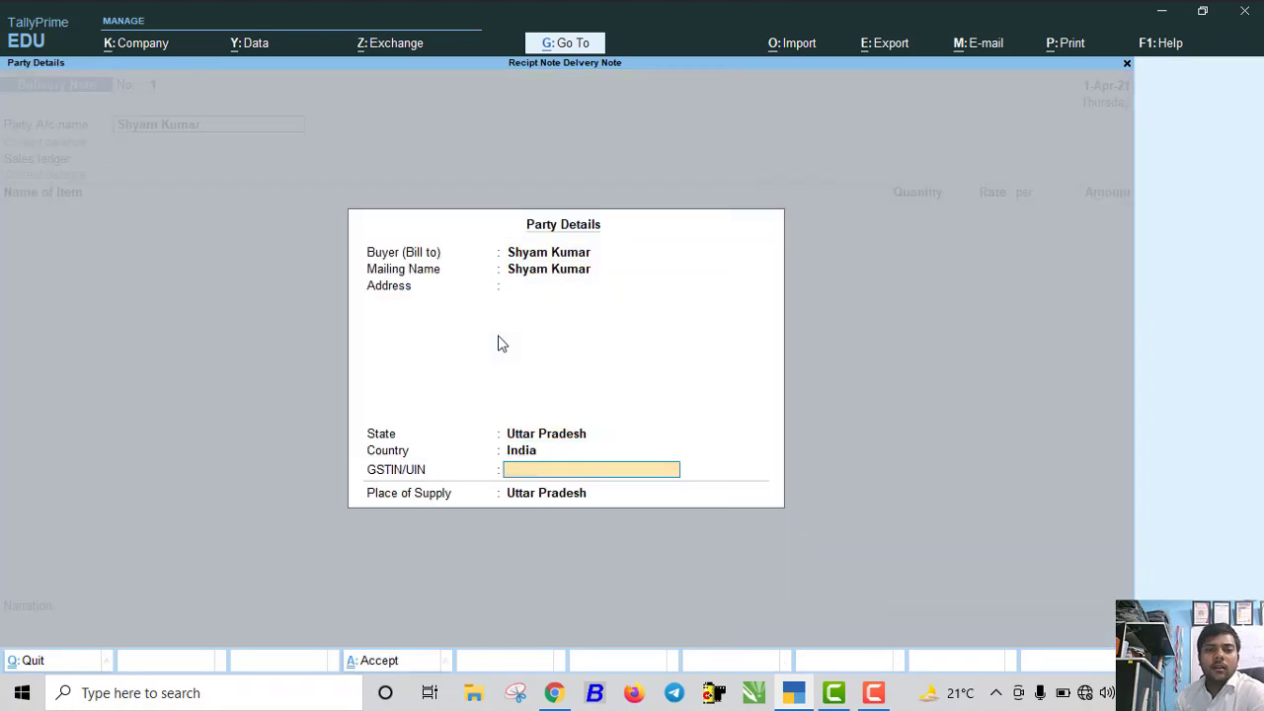
key(Return)
key(Return)
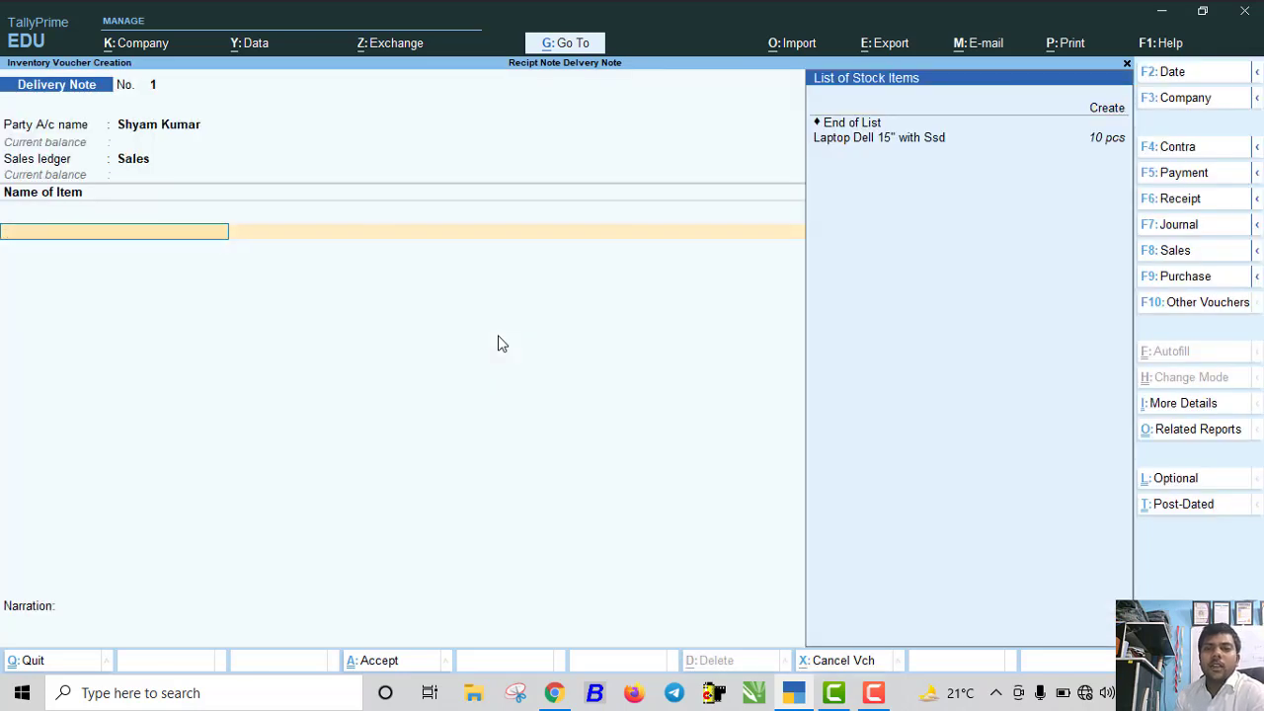
Add Laptop Dell 15" with Ssd under tracking number 1 against the customer's sales order, with 5 pcs at a rate of 27,500
key(Down)
key(Return)
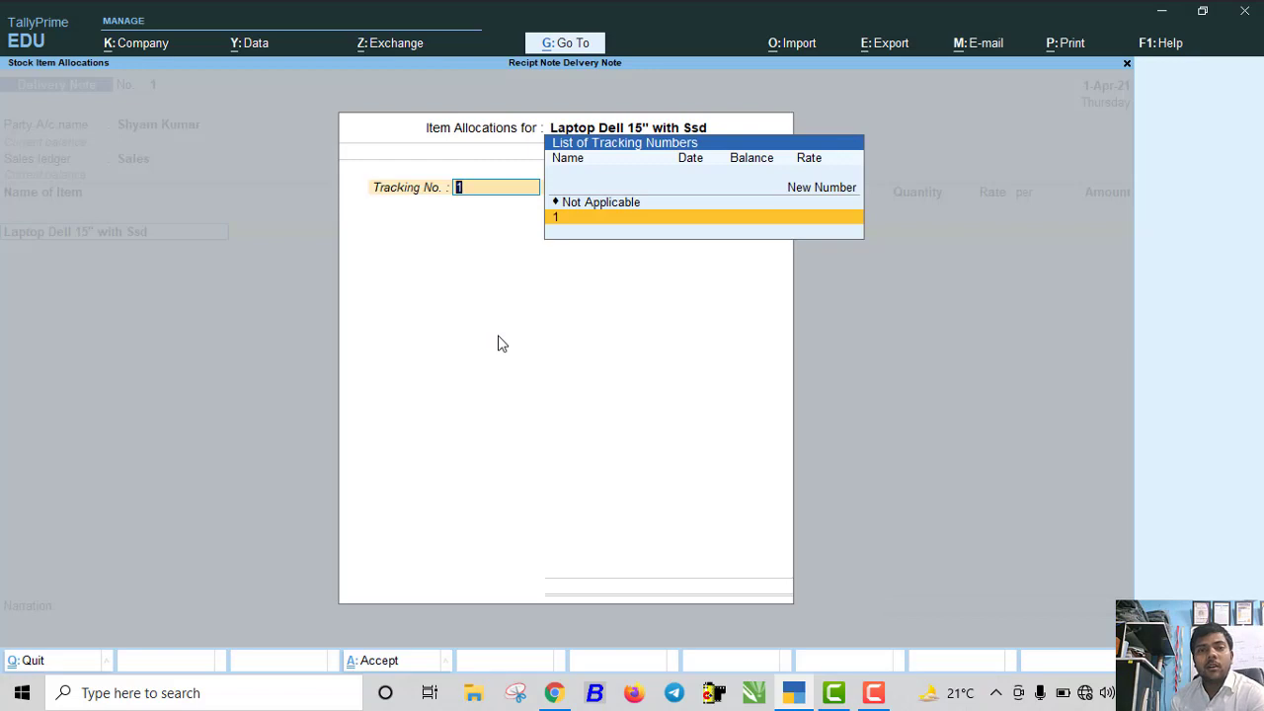
key(Return)
key(Down)
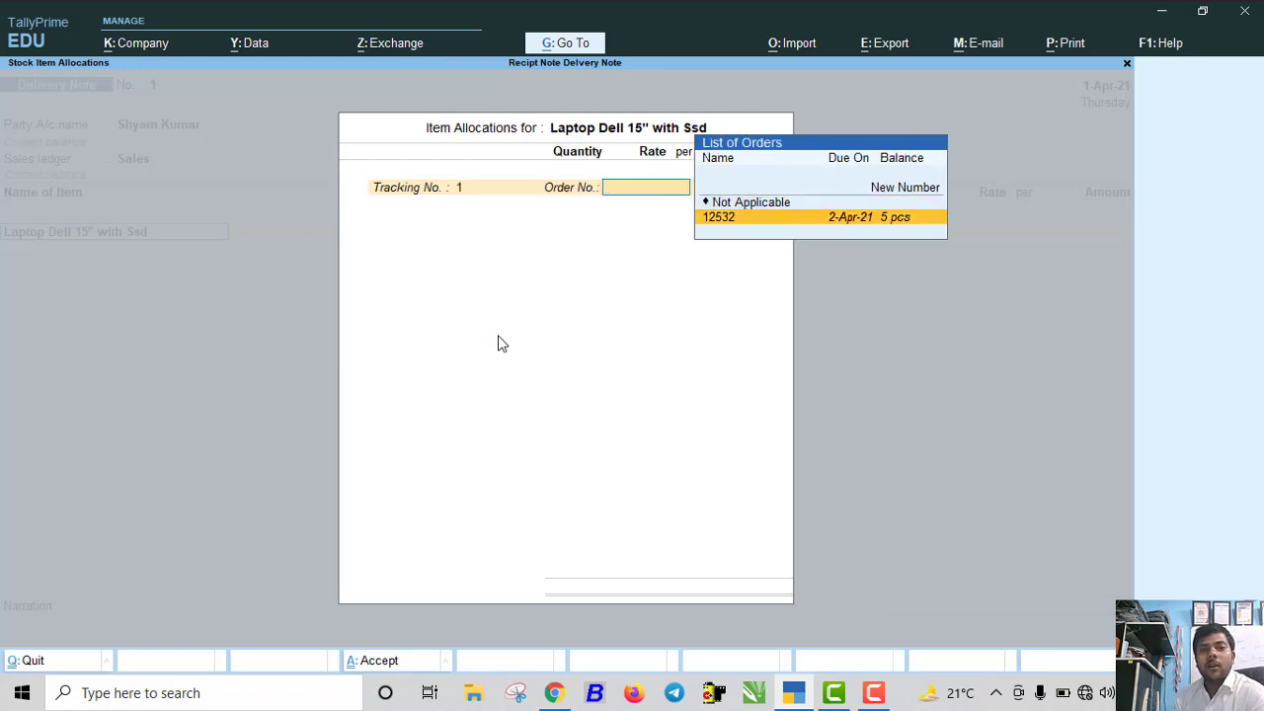
key(Return)
key(Return)
key(Return)
key(Return)
key(Return)
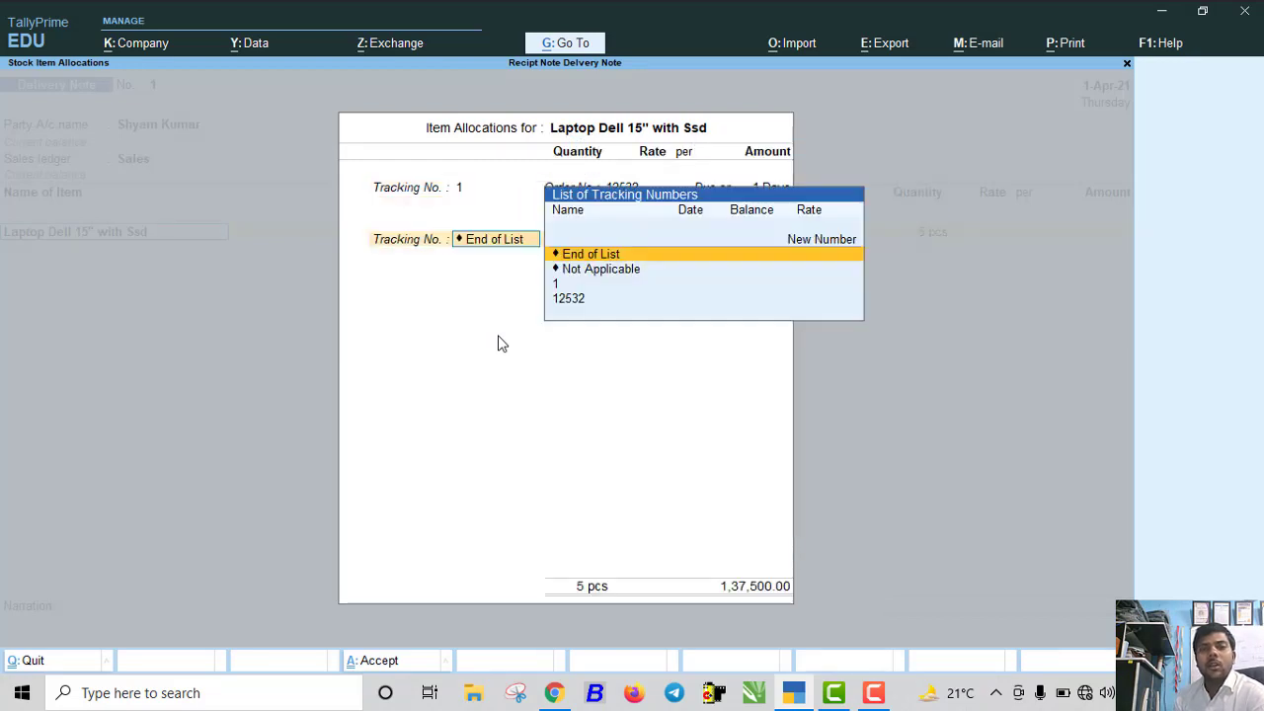
key(Return)
key(Return)
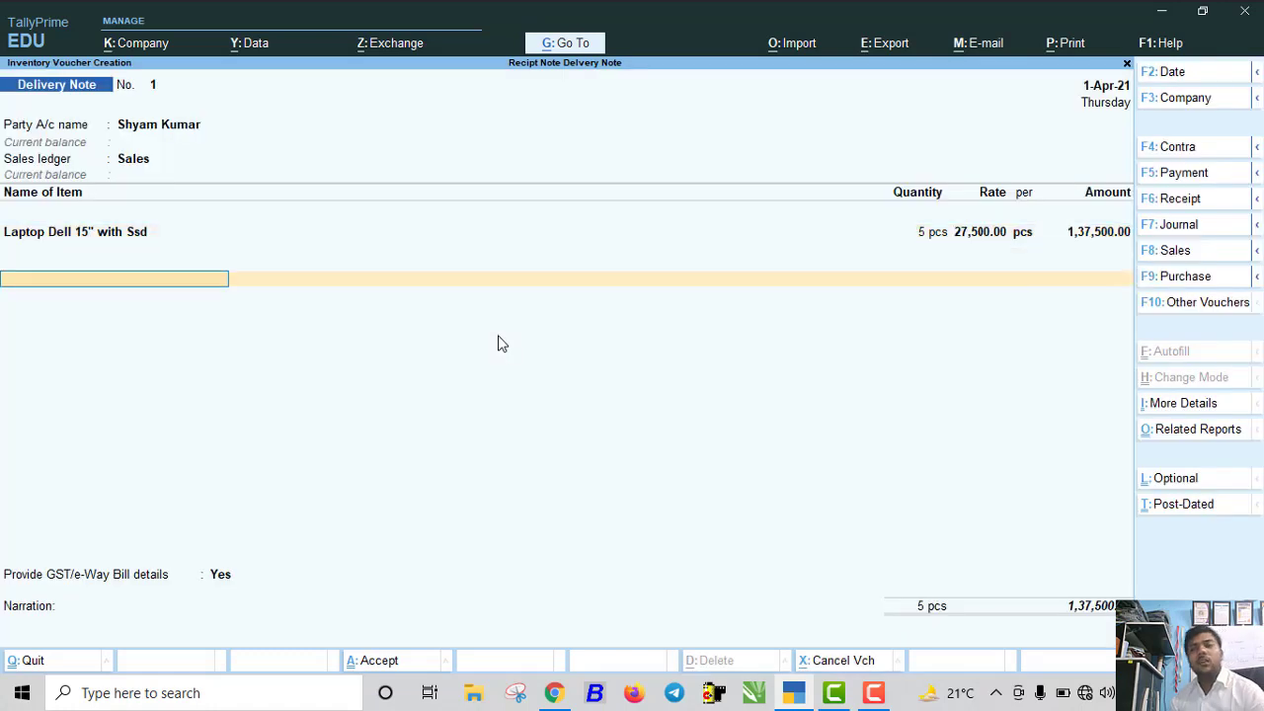
Add Cgst and Sgst tax lines below the laptop item in the delivery note, keeping the calculated amounts
text(C)
key(Return)
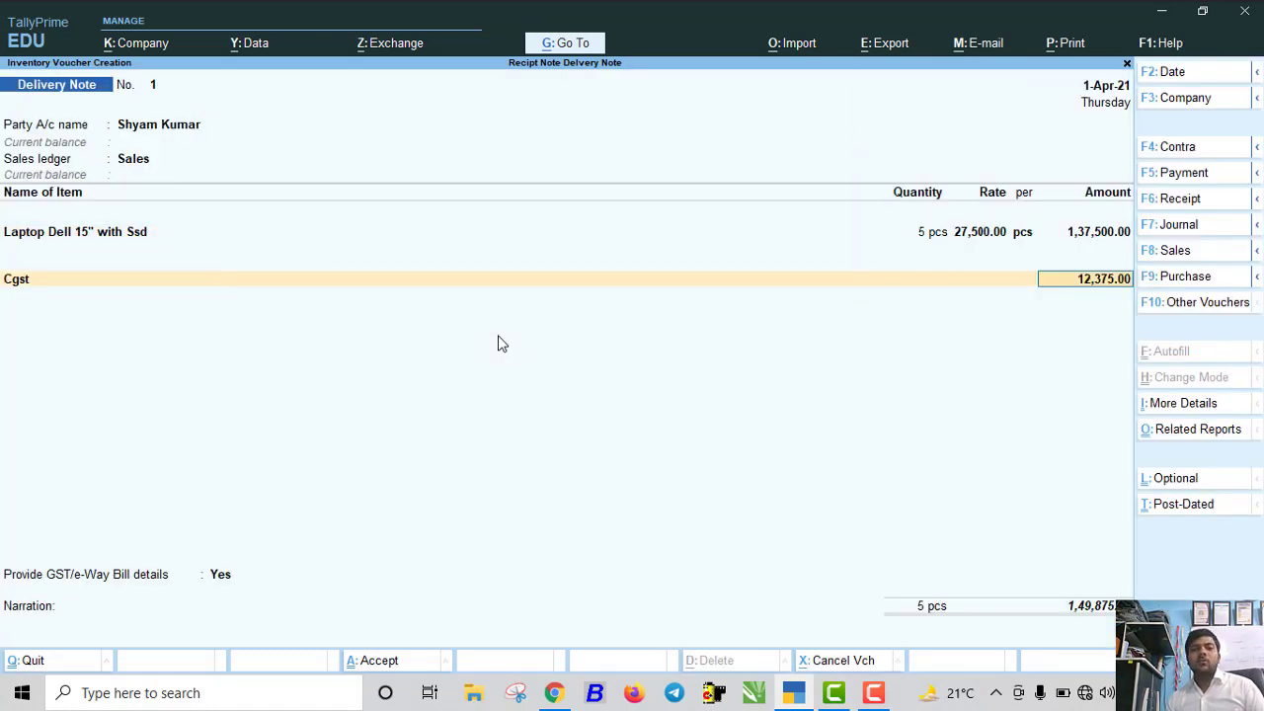
key(Return)
text(S)
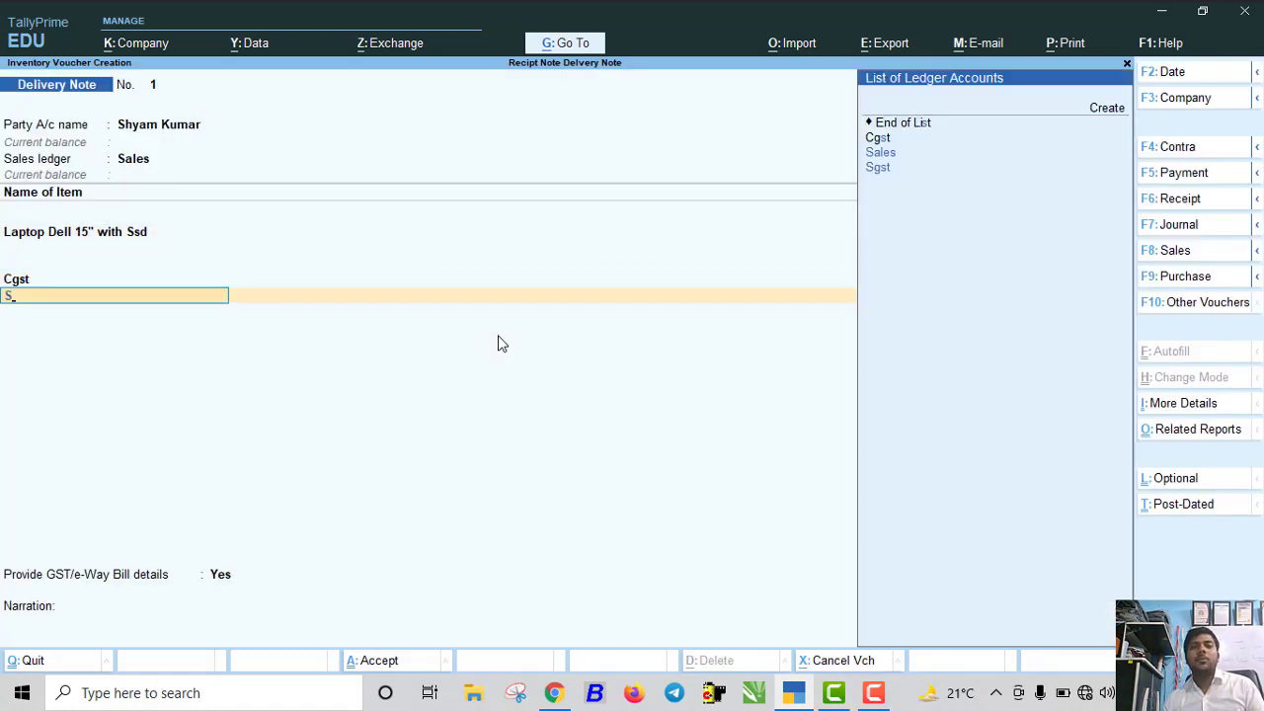
key(Down)
key(Return)
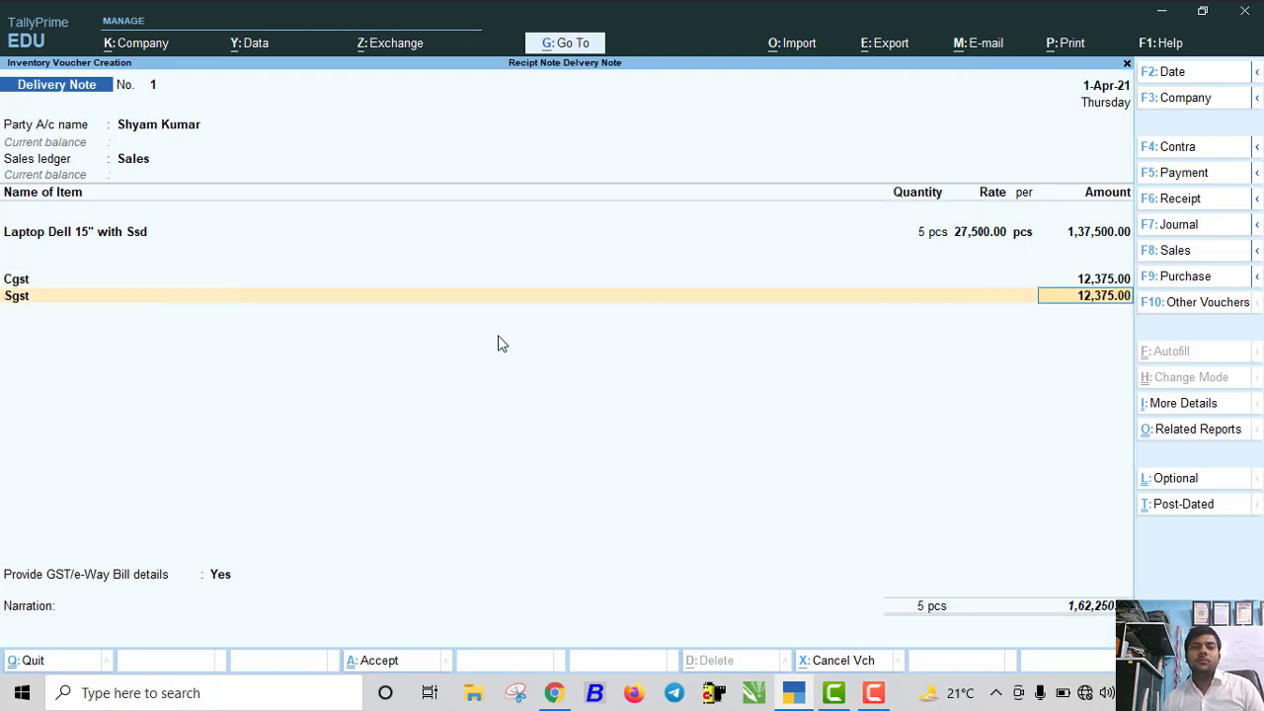
key(Return)
Save the delivery note without sending its details for e-Way Bill generation
key(ctrl)
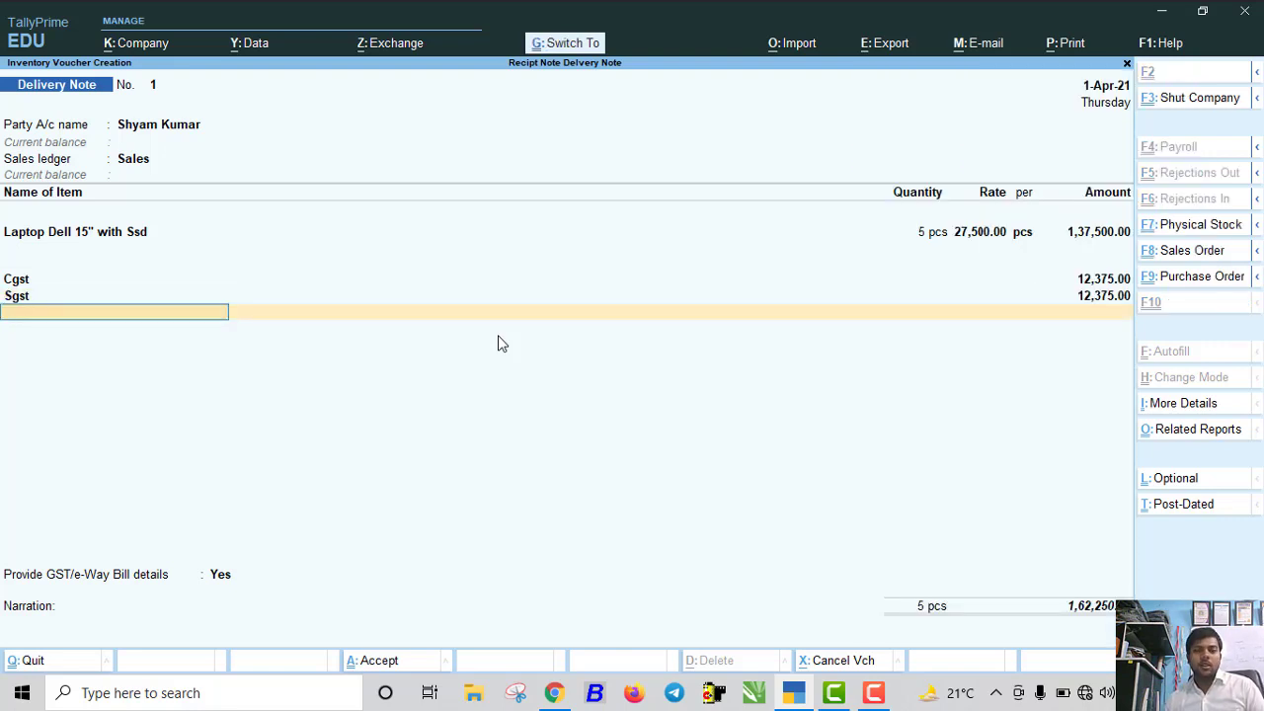
key(ctrl+a)
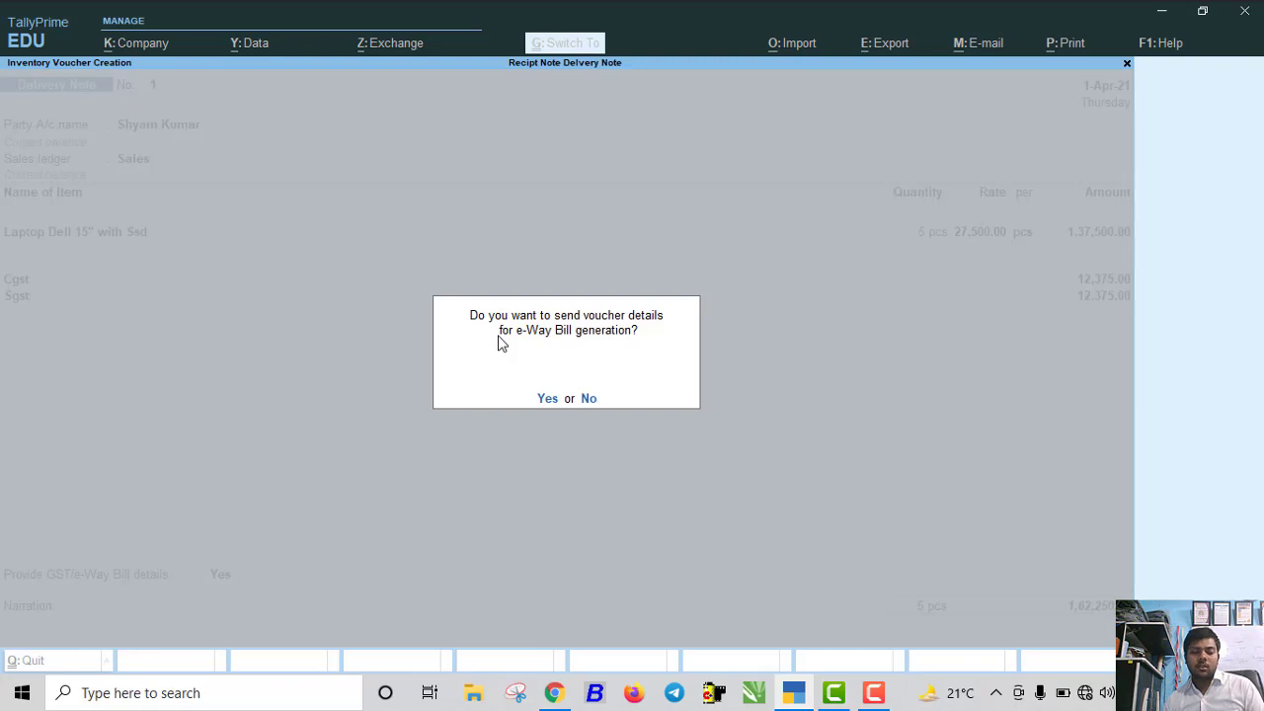
key(n)
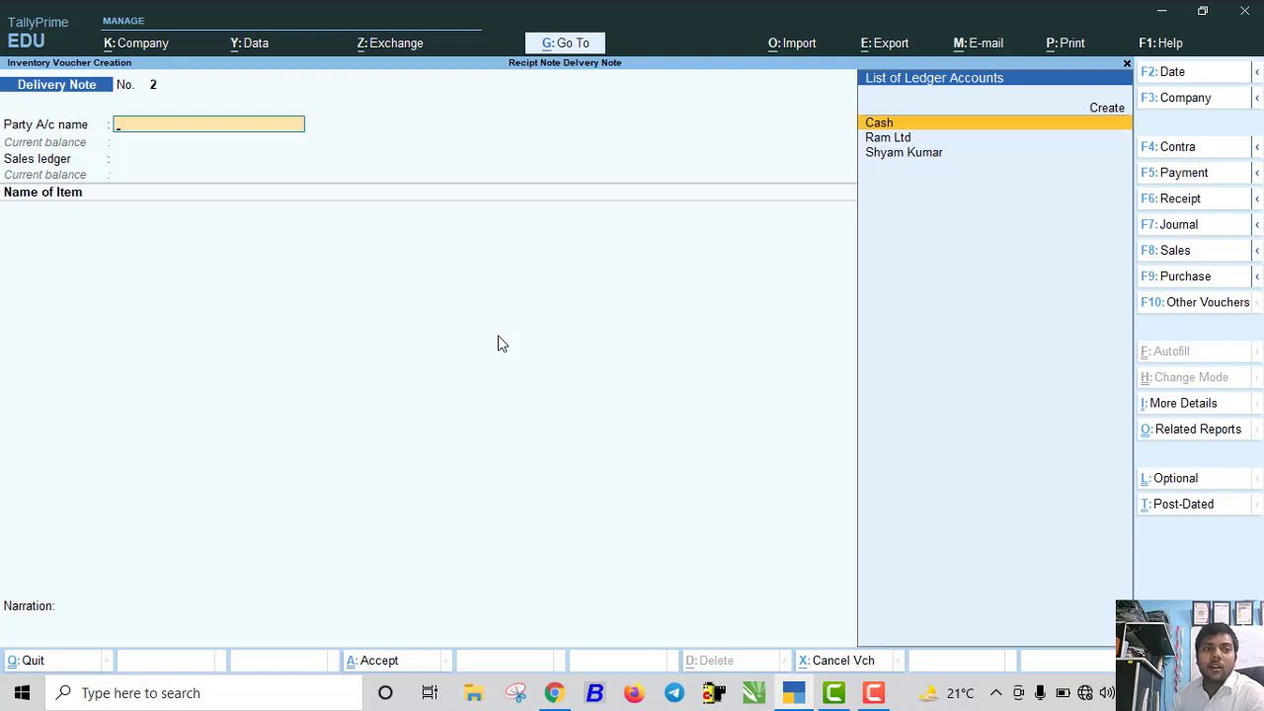
key(Down)
key(Down)
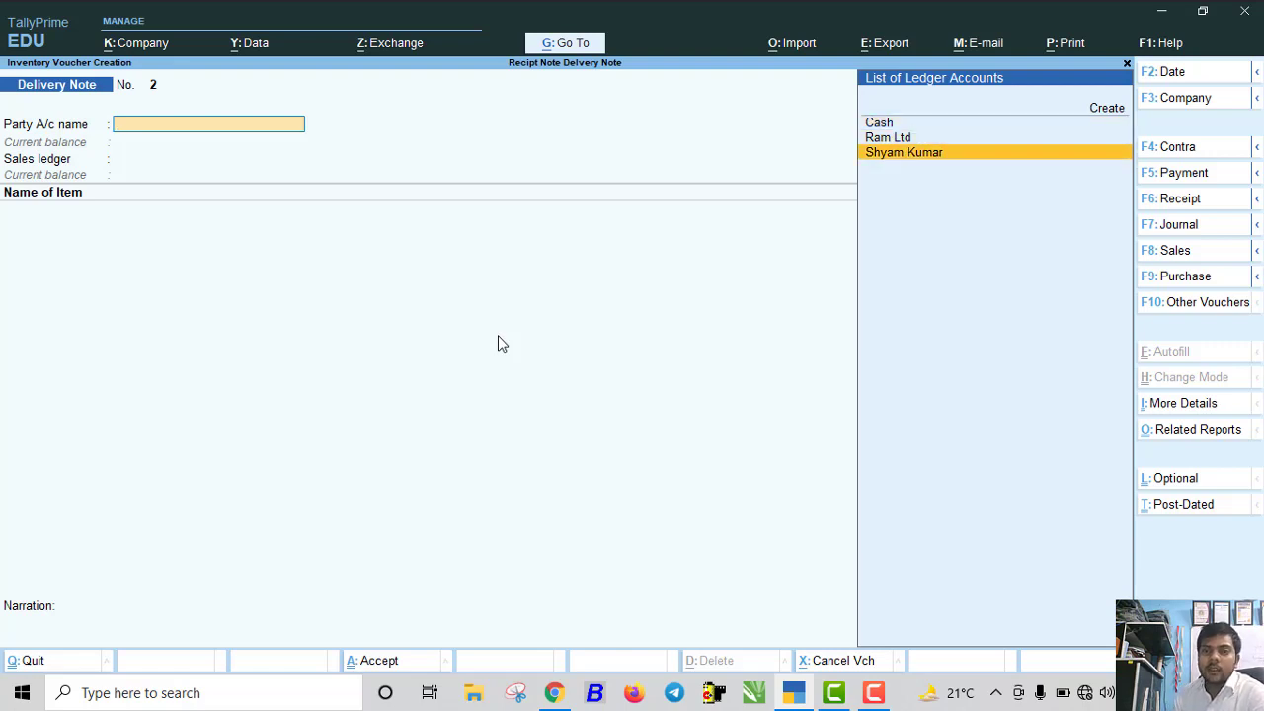
key(Return)
key(Return)
key(Return)
key(Return)
key(Return)
key(Return)
key(Return)
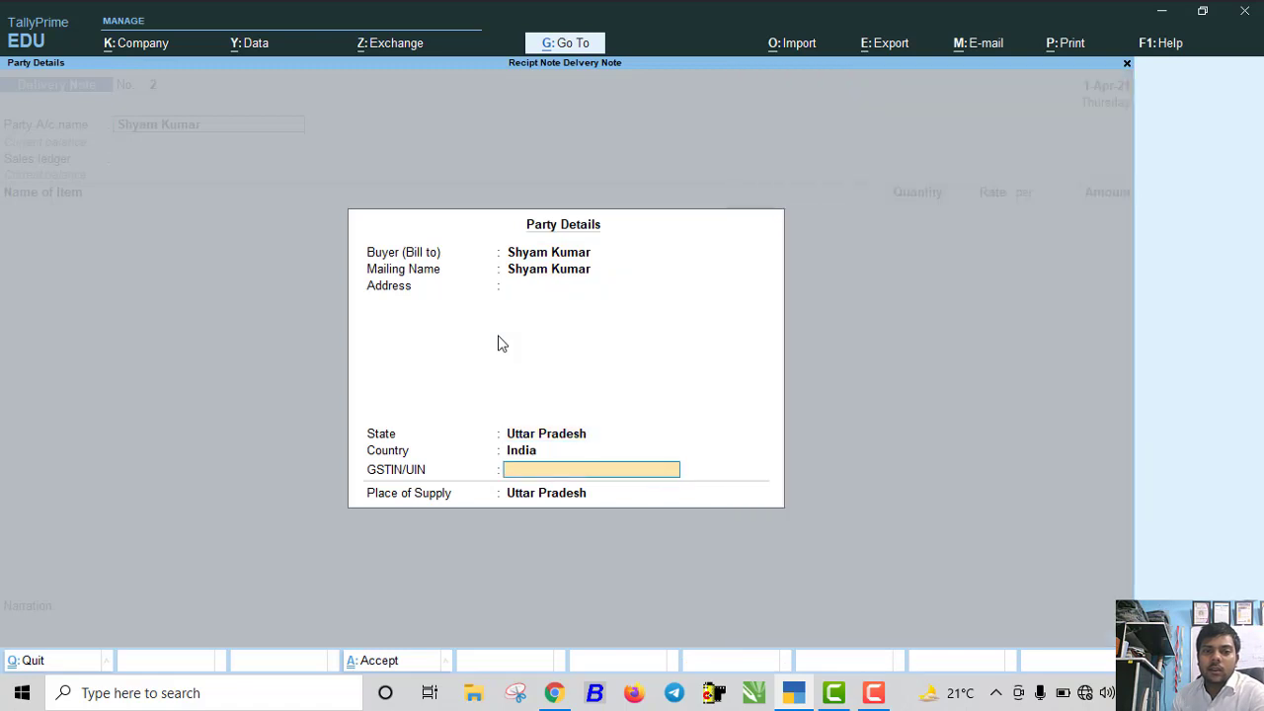
key(Return)
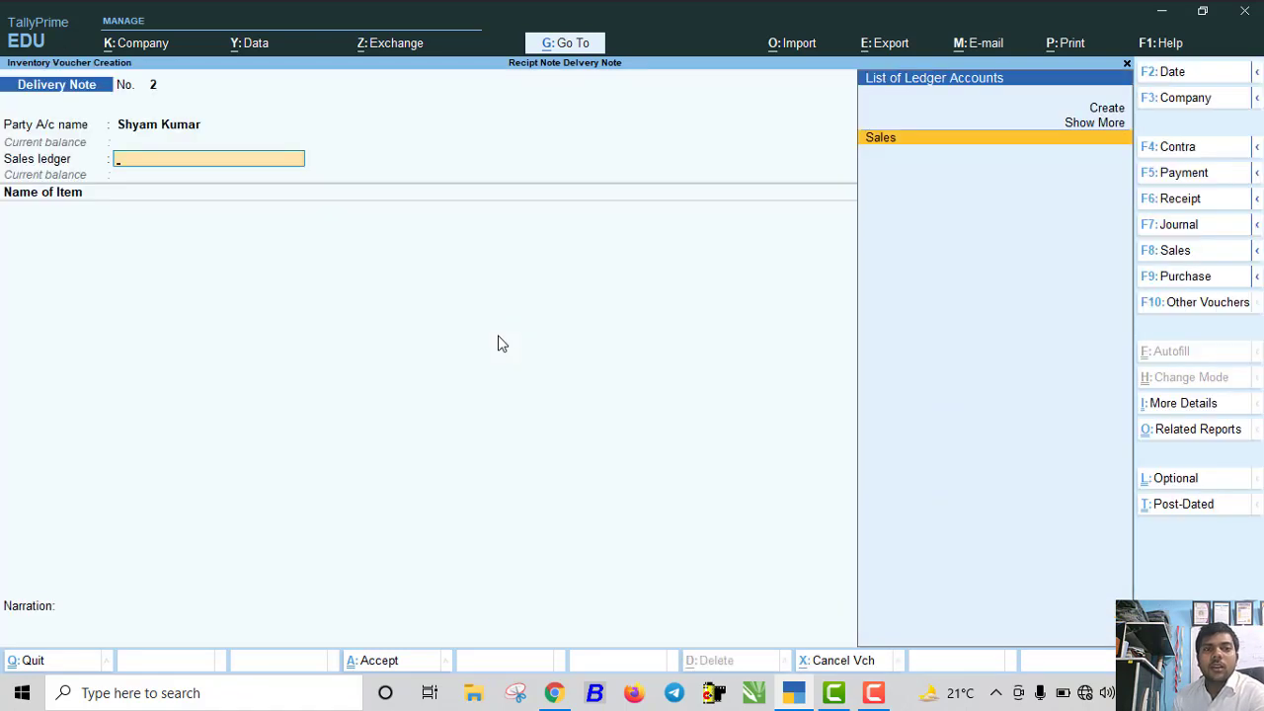
key(Return)
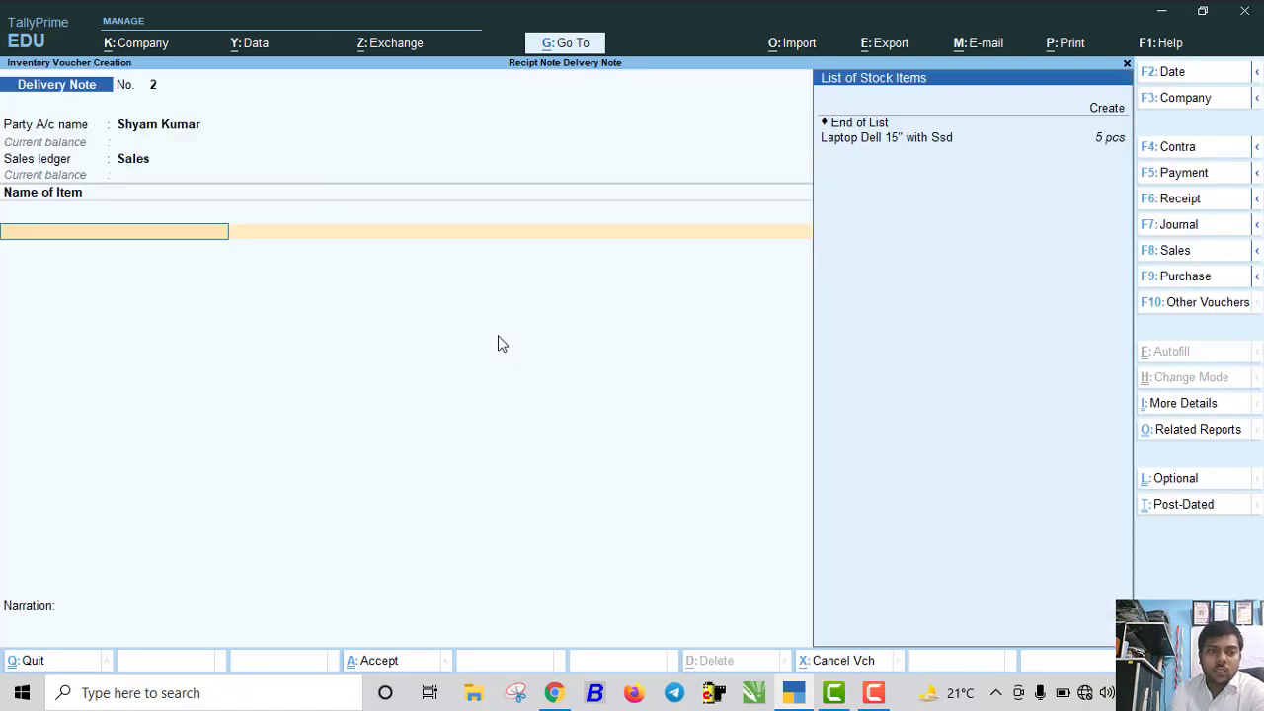
key(Escape)
key(y)
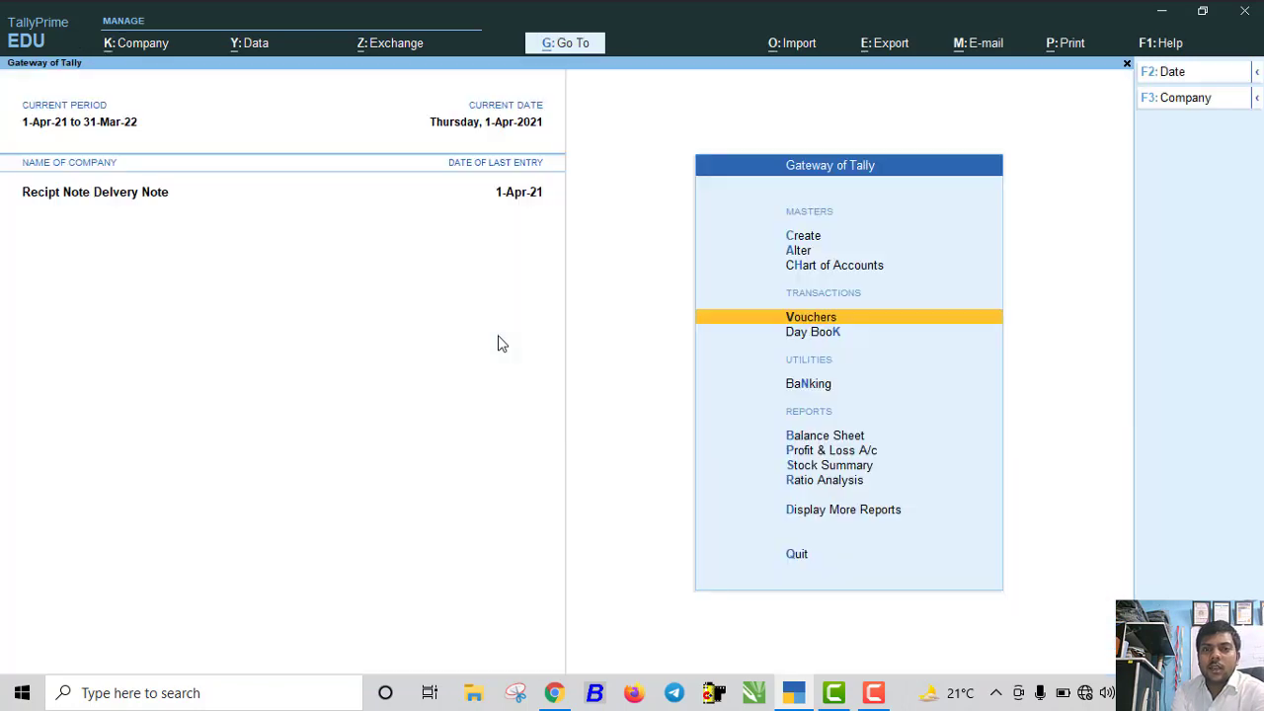
Start a Sales voucher with the customer's ledger as party, default party details, and Sales as the sales ledger
key(Return)
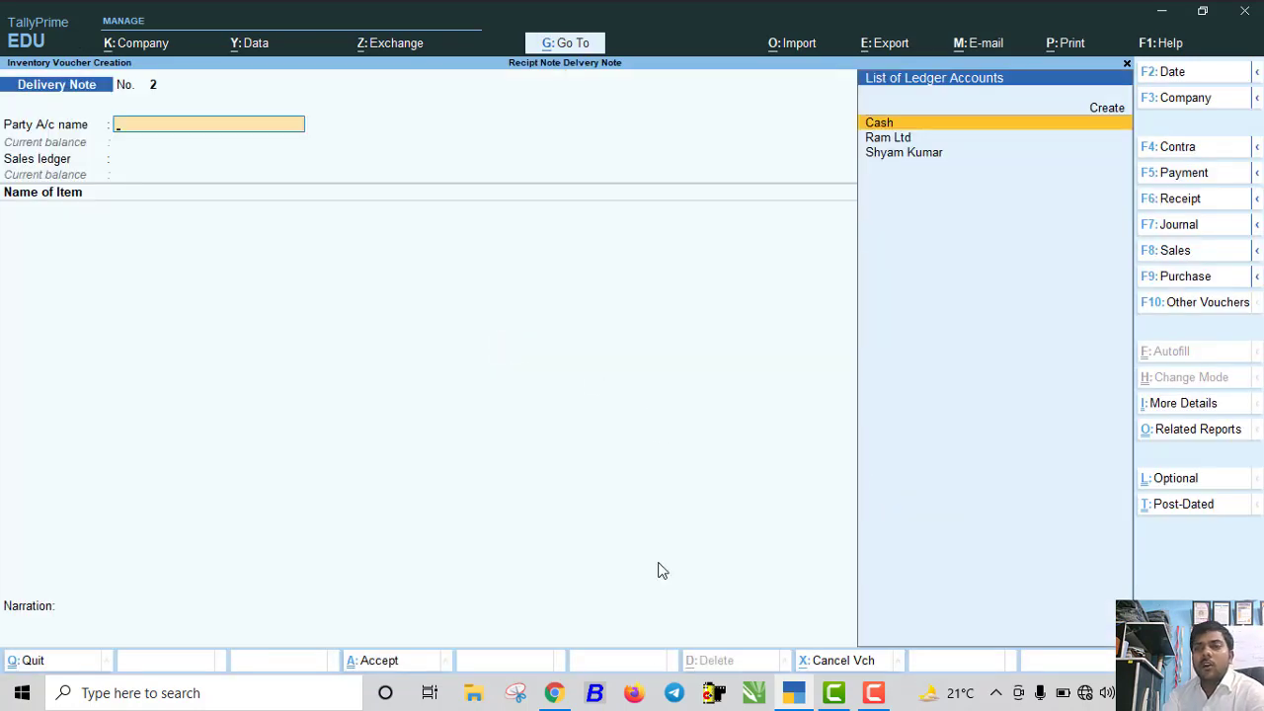
click(1175, 251)
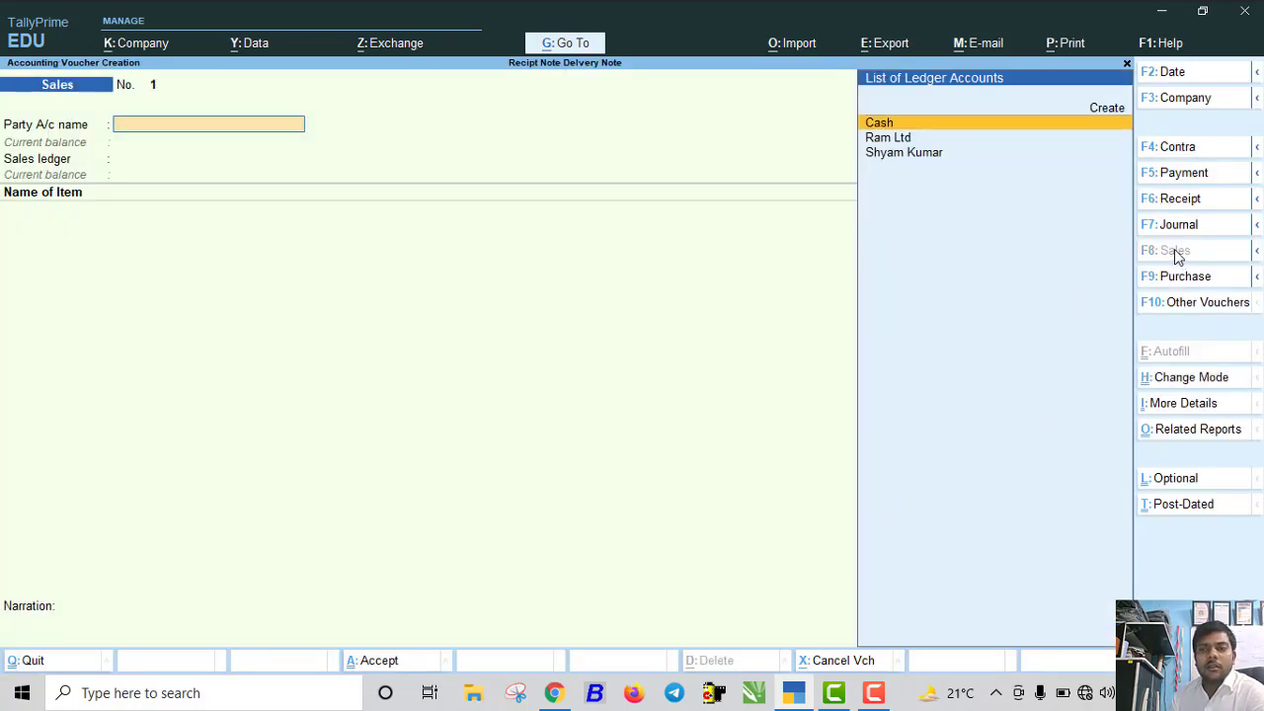
key(Down)
key(Down)
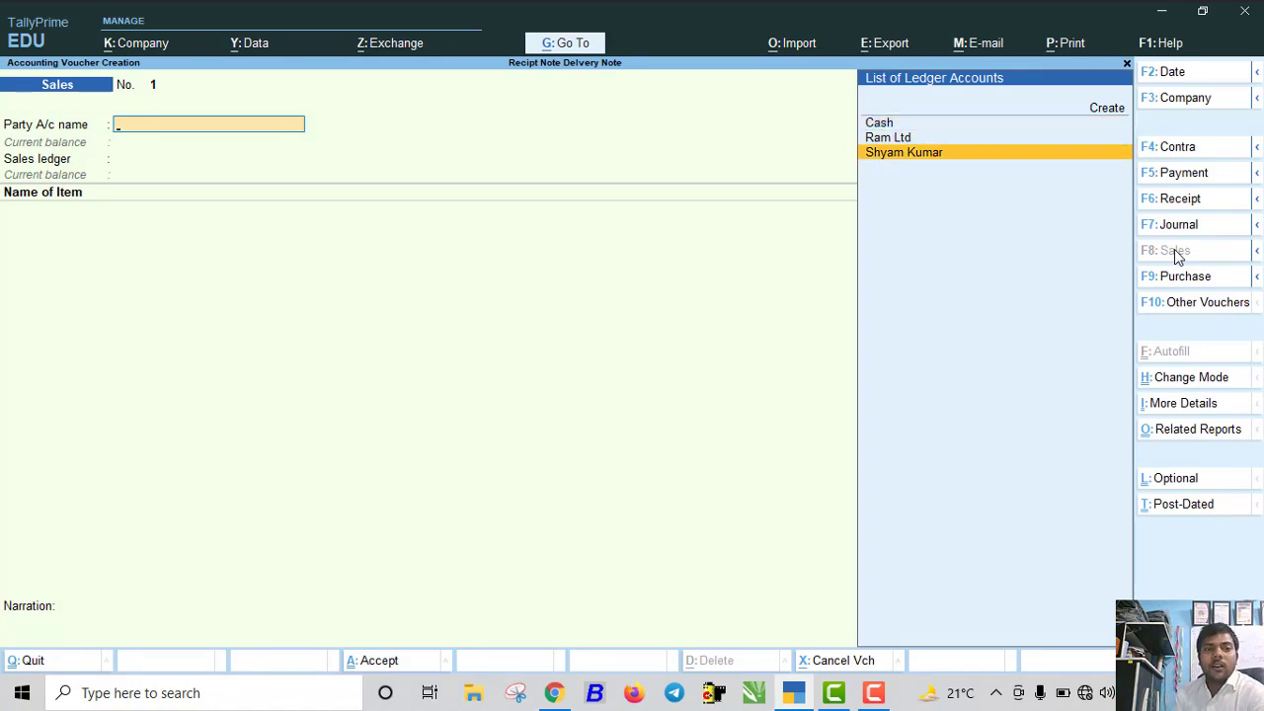
key(Return)
key(Return)
key(Return)
key(Return)
key(Return)
key(Return)
key(Return)
key(Return)
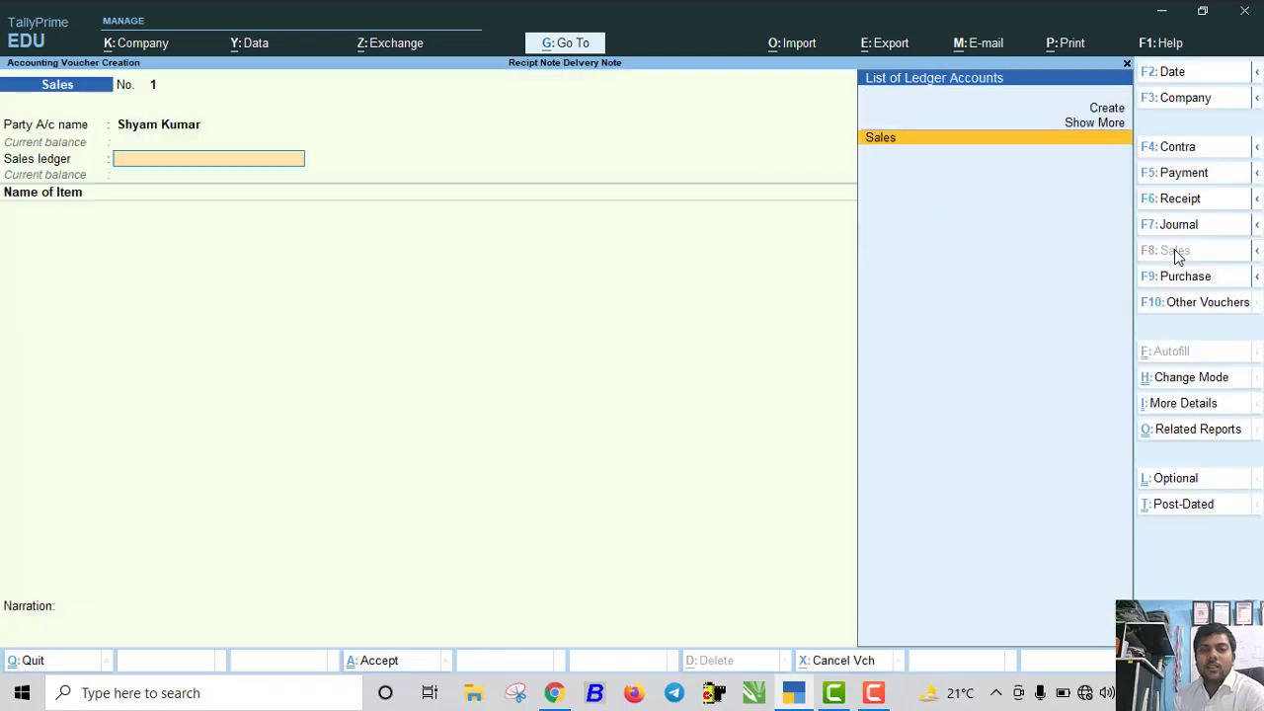
key(Return)
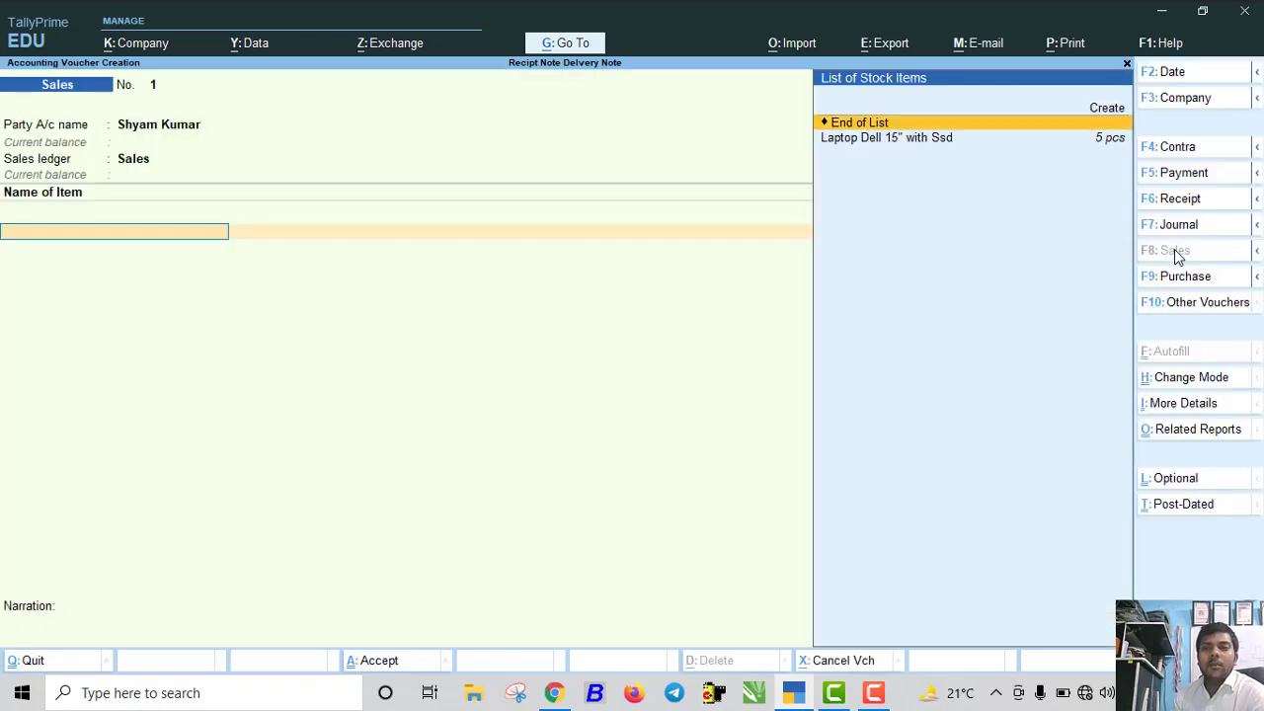
Add Laptop Dell 15" with Ssd to the sales voucher from tracking number 1, with 5 pcs at a rate of 27,500
key(Down)
key(Return)
key(Return)
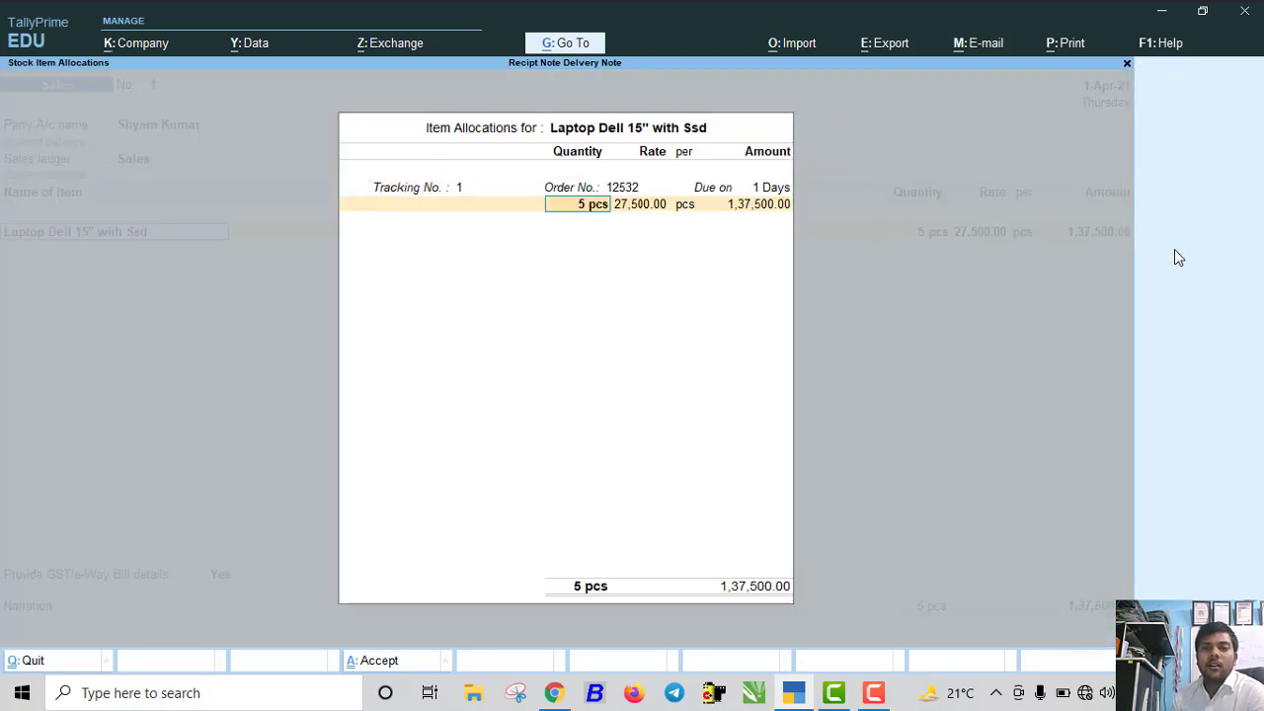
key(Return)
key(Return)
key(Return)
key(Return)
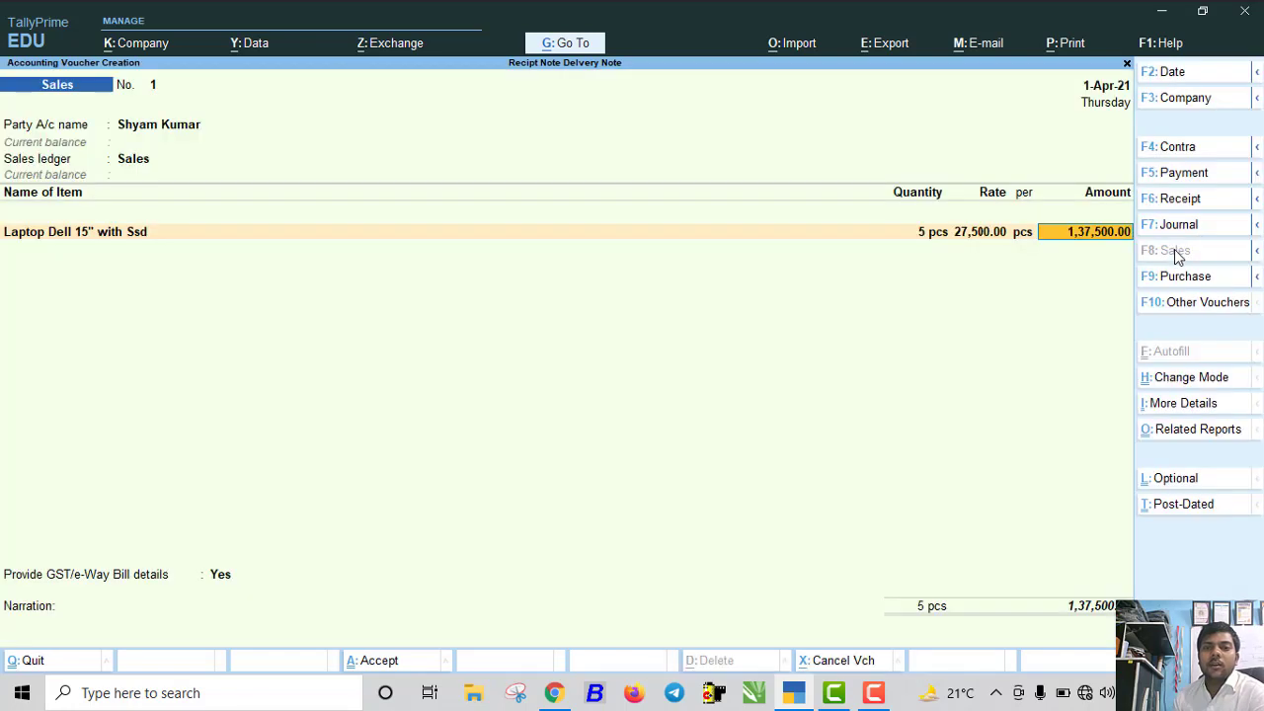
Add Cgst and Sgst tax lines below the laptop item in the sales voucher, keeping the calculated amounts
text(C)
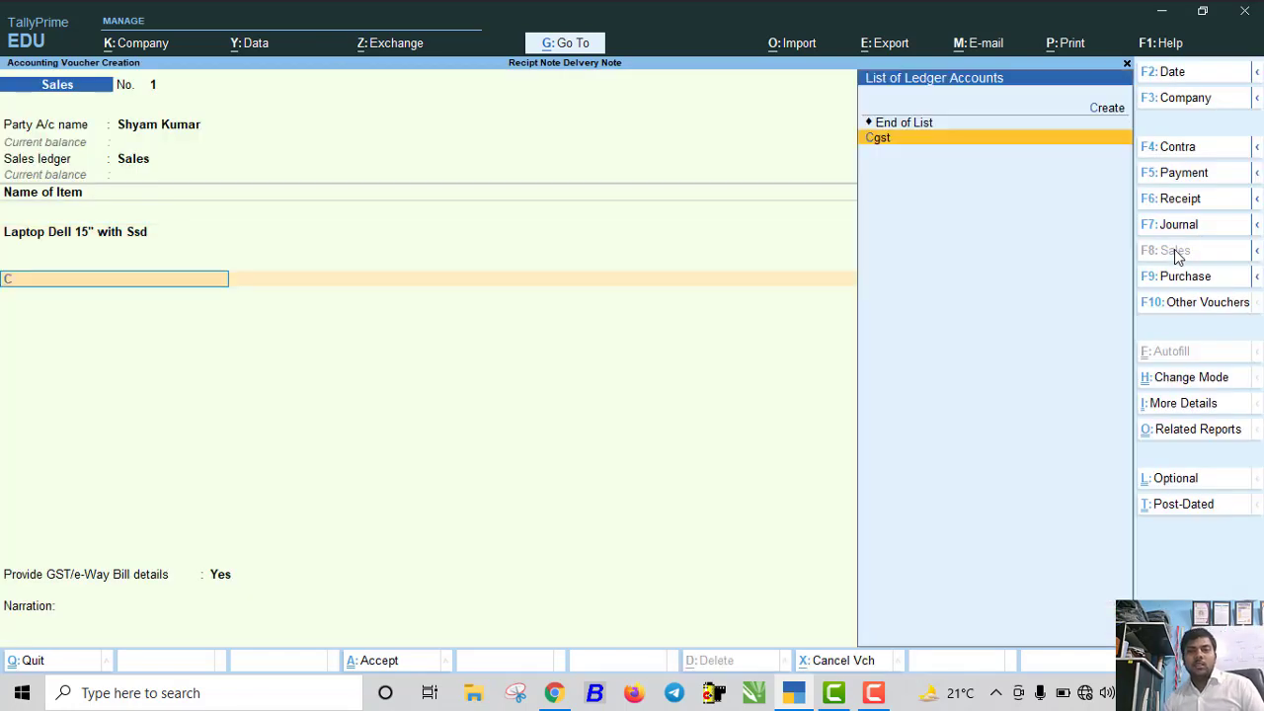
key(Return)
key(Return)
text(S)
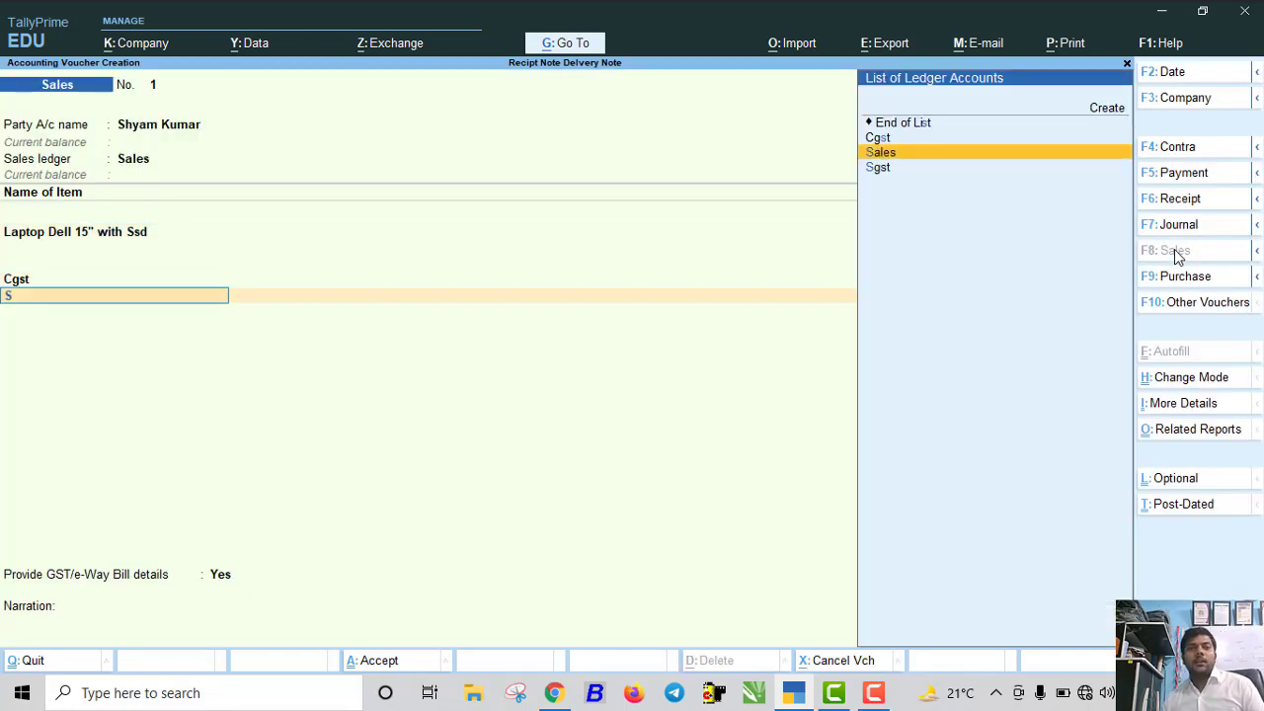
key(Down)
key(Return)
key(Return)
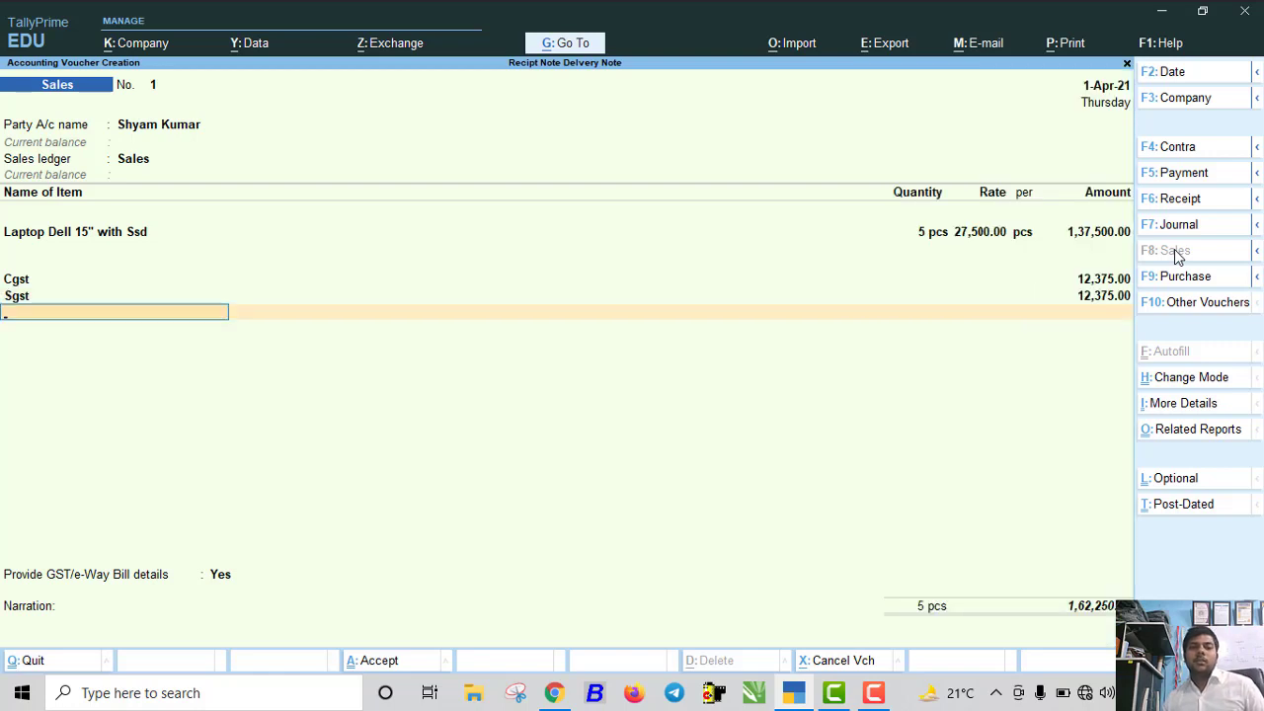
Set Provide GST/e-Way Bill details to No, save the sales voucher without e-Way Bill data, and leave voucher entry
key(Return)
key(Down)
key(Return)
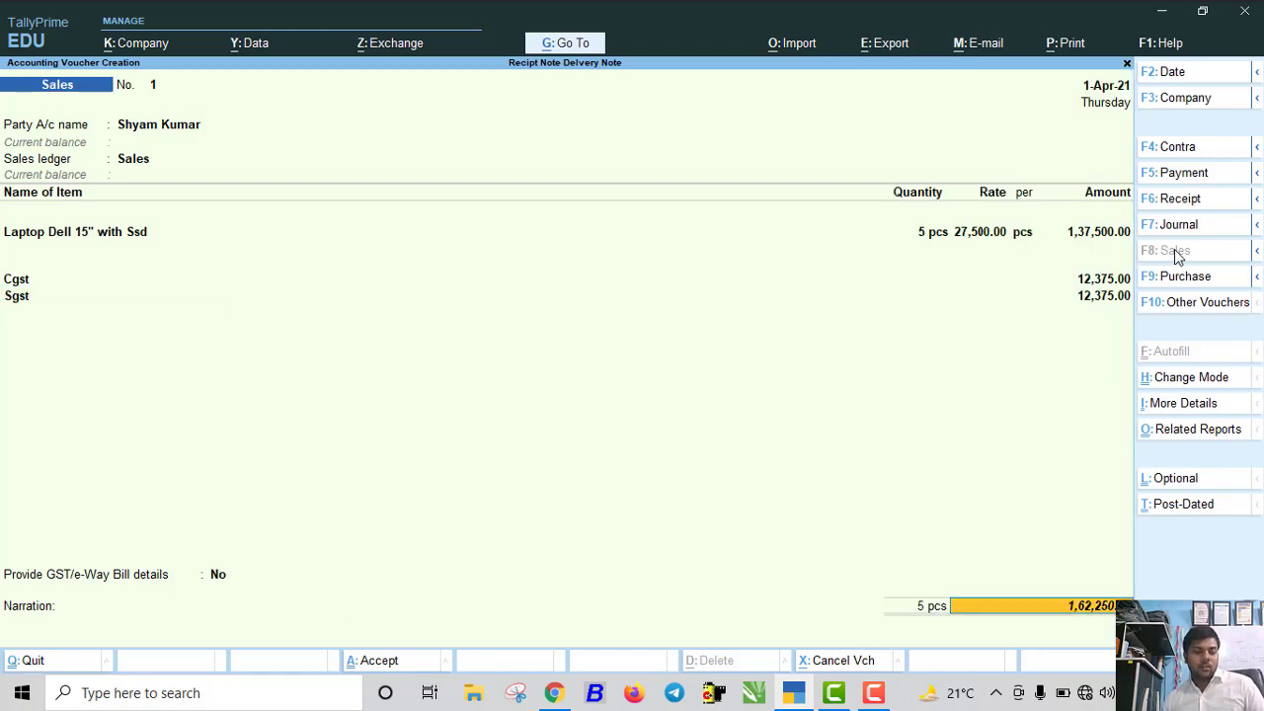
key(ctrl+a)
key(n)
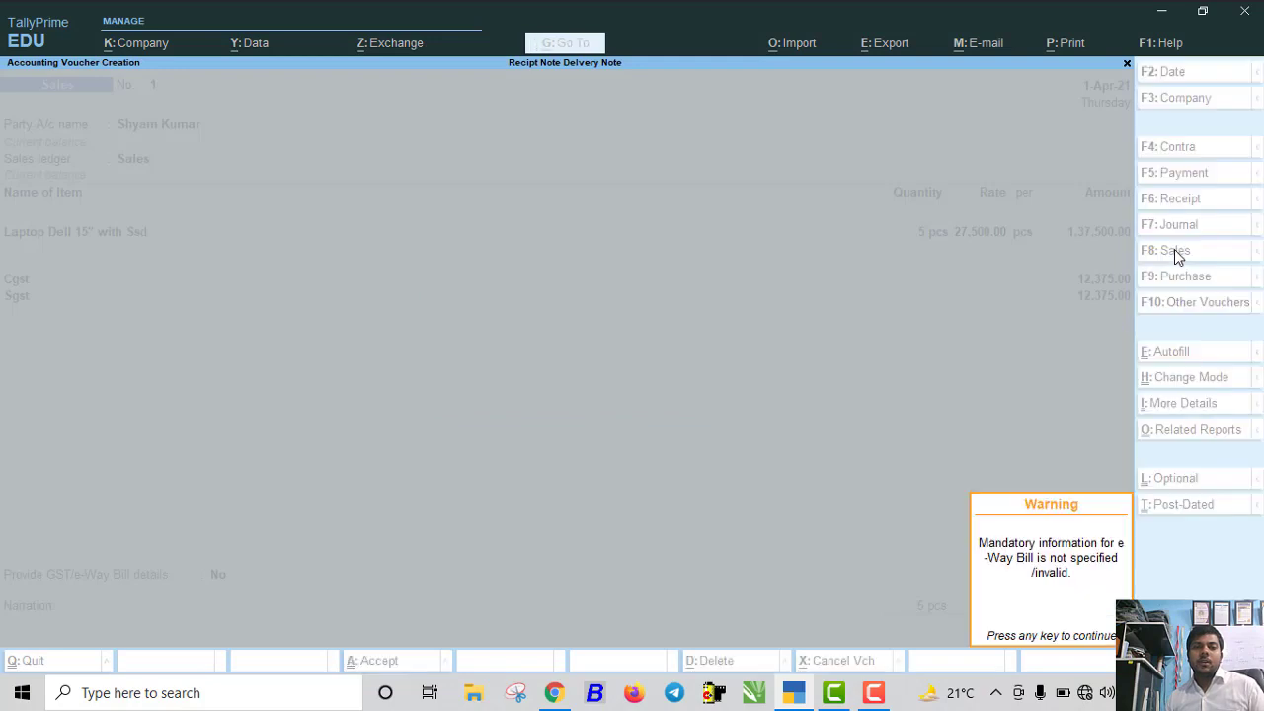
key(Return)
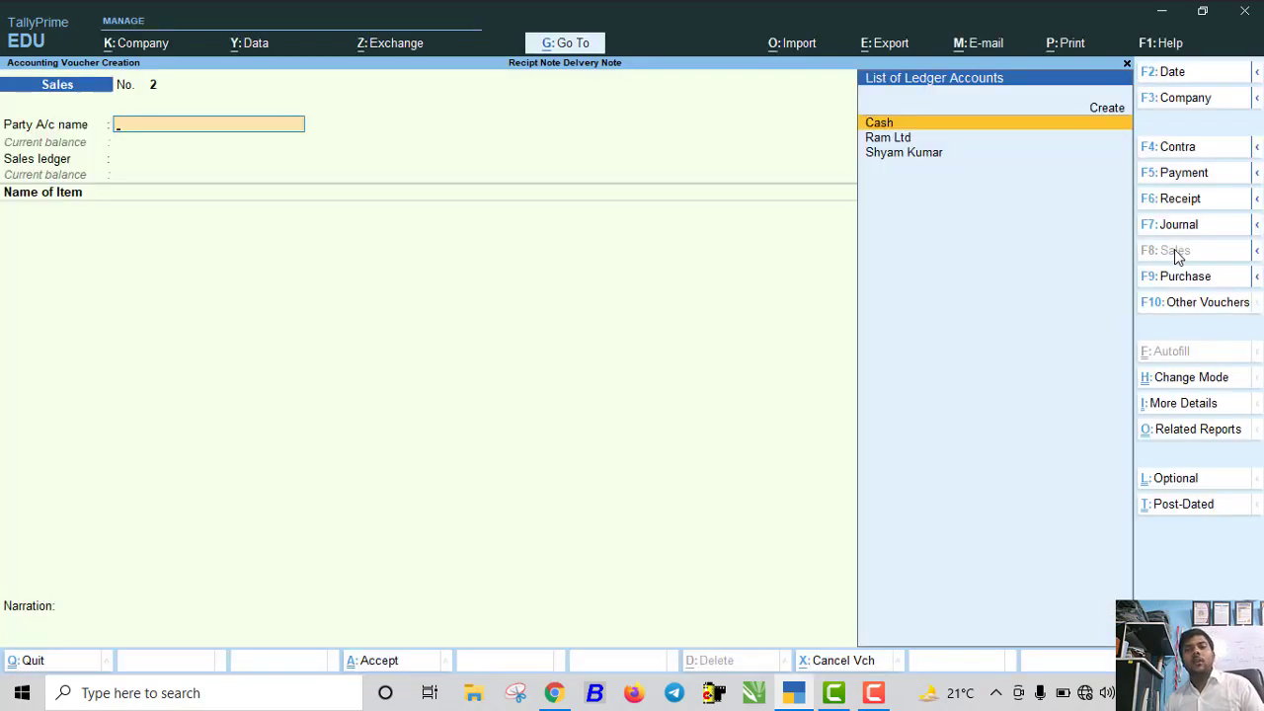
key(Escape)
key(Return)
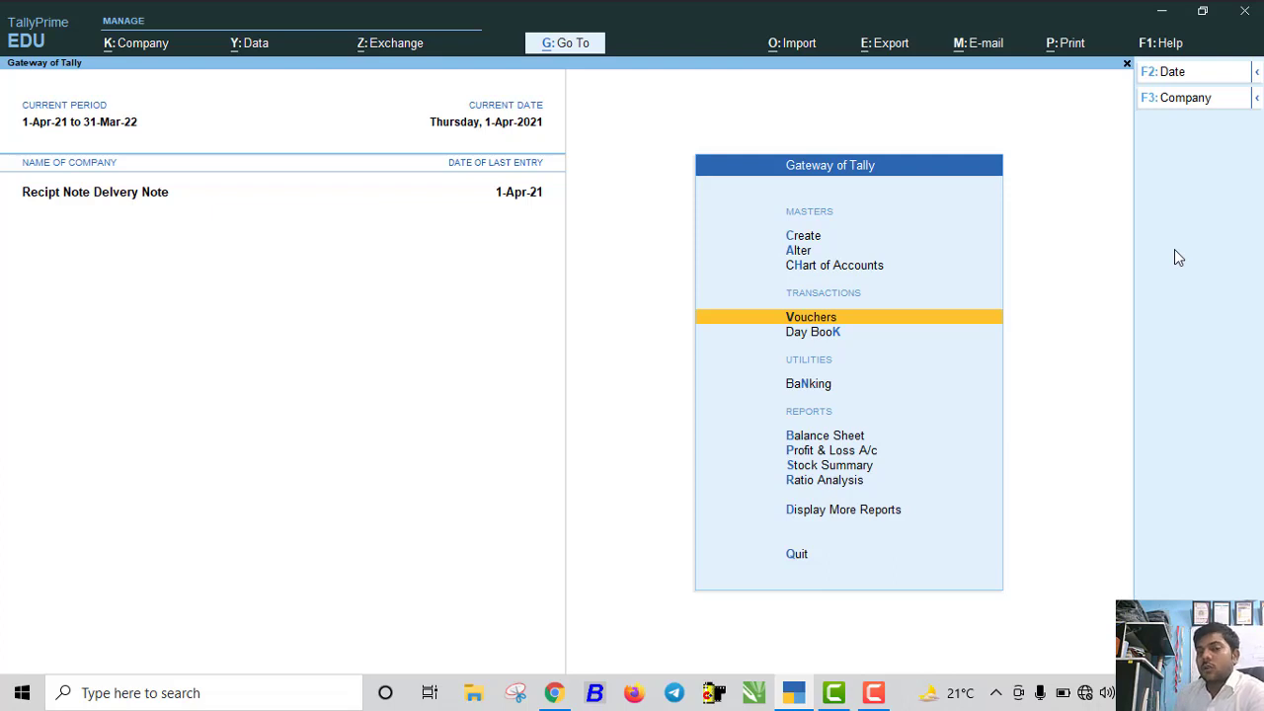
Examine the Ram Ltd ledger's vouchers in the Account Books reports
key(Down)
key(Down)
key(Down)
key(Down)
key(Down)
key(Down)
key(Down)
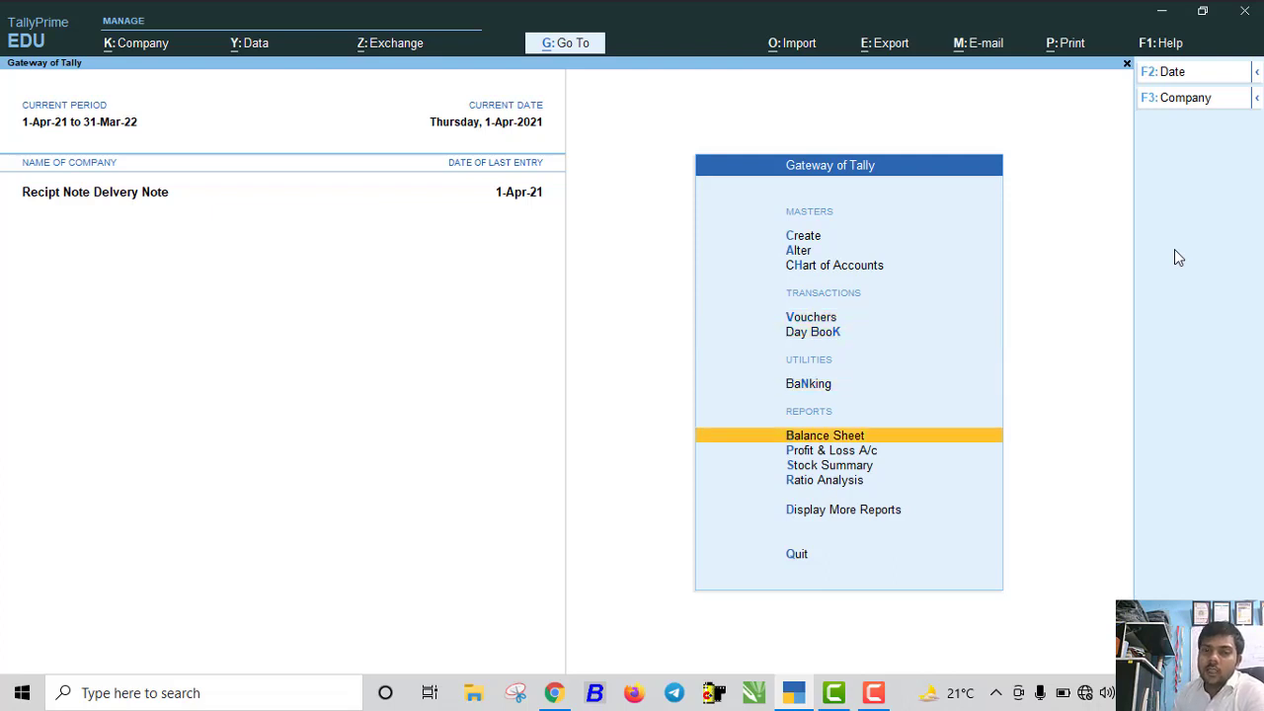
key(Return)
key(Down)
key(Down)
key(Down)
key(Down)
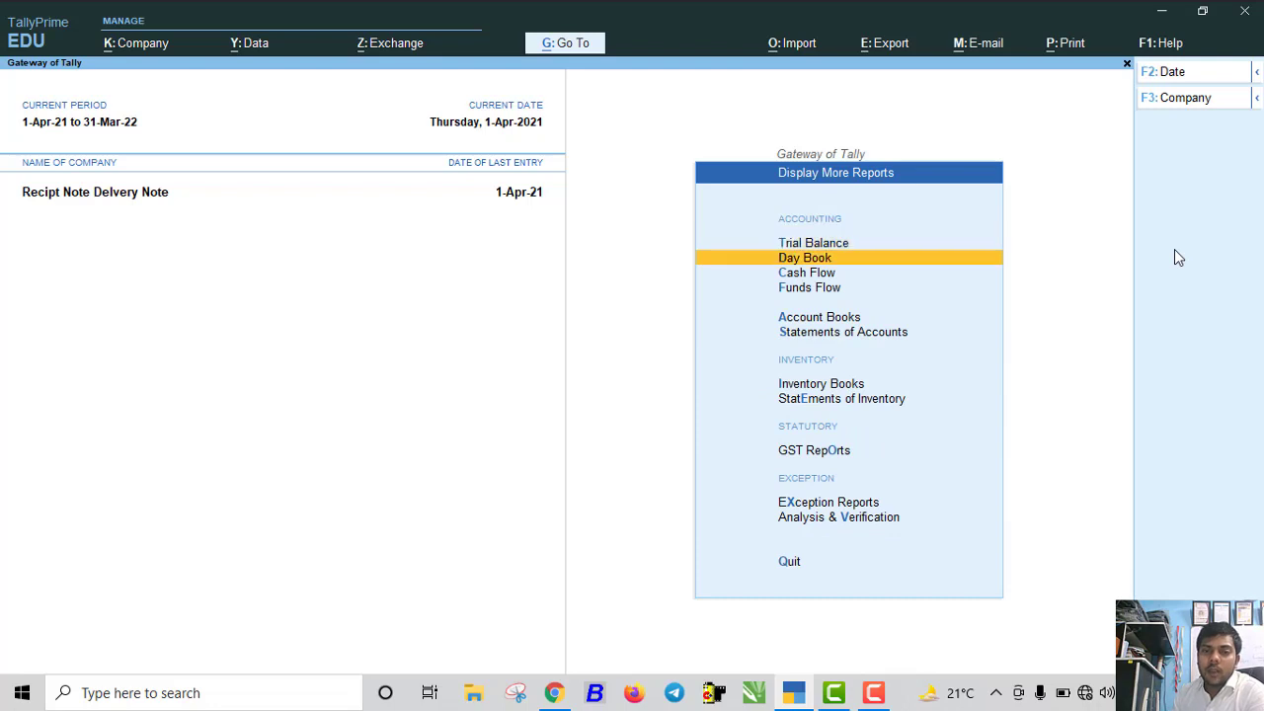
key(Return)
key(Down)
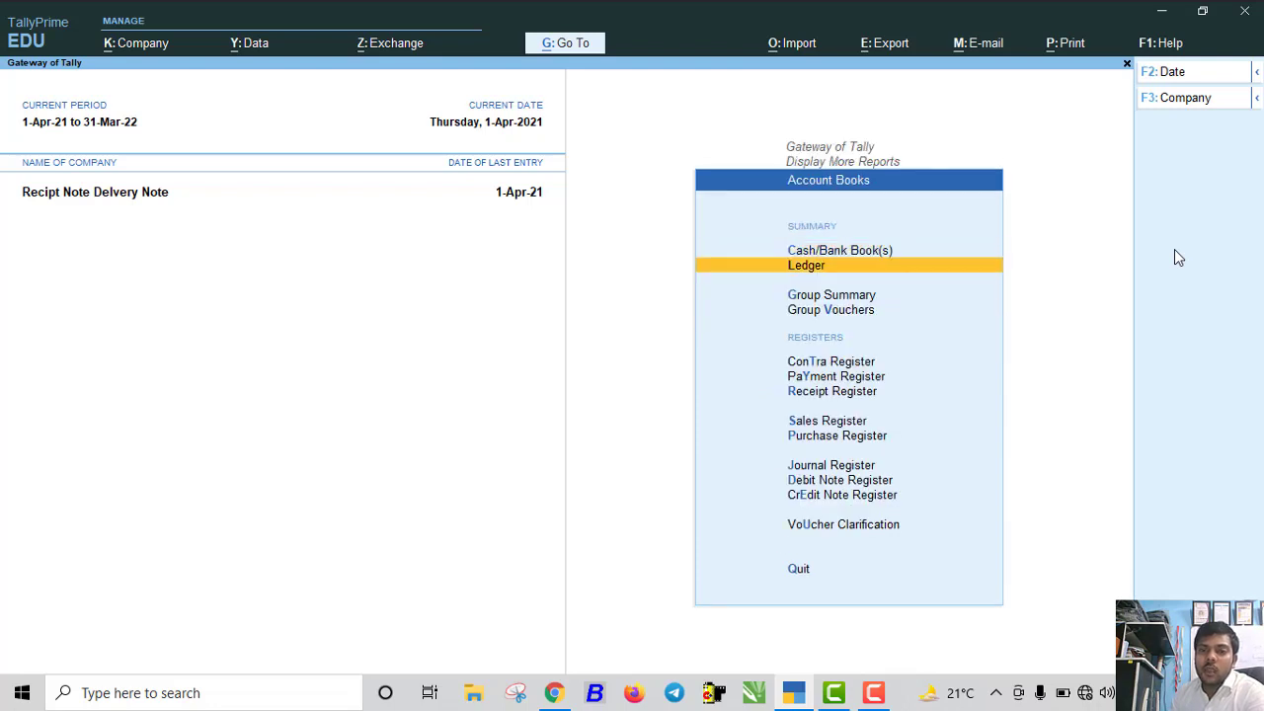
key(Return)
key(Down)
key(Down)
key(Down)
key(Down)
key(Down)
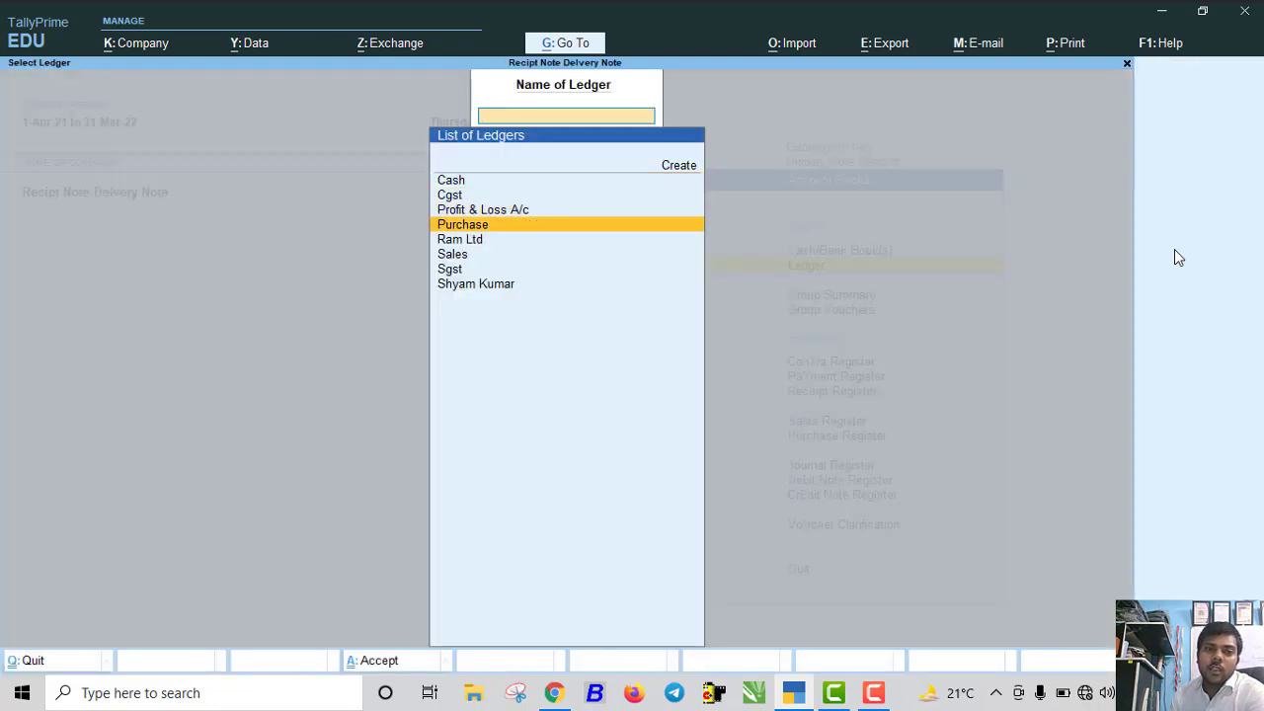
key(Up)
key(Return)
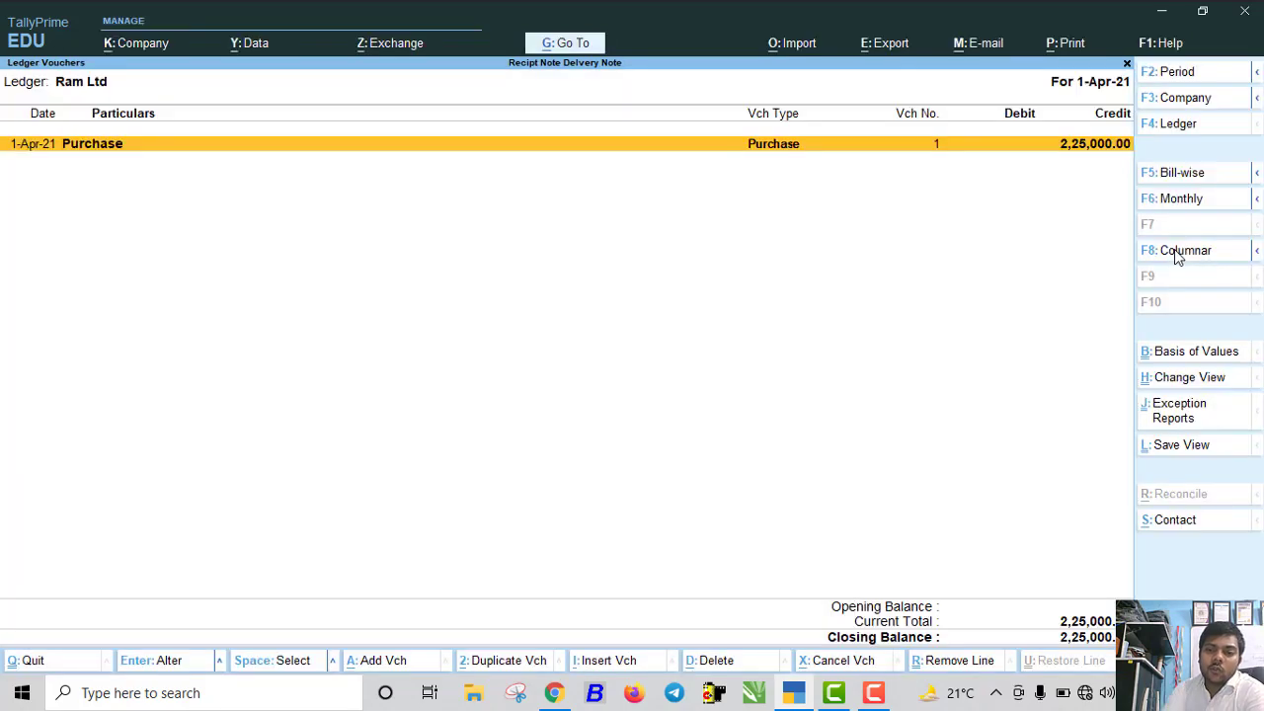
key(Escape)
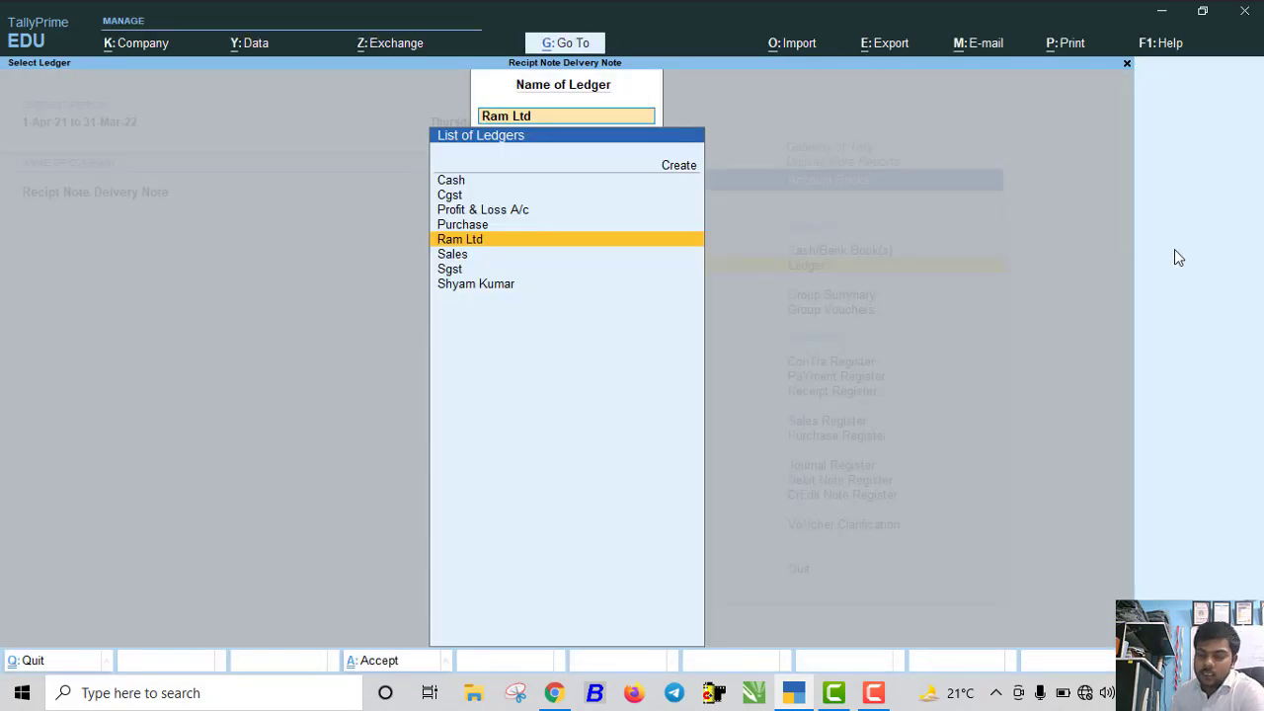
Examine the customer ledger's vouchers for the recorded sale
key(Down)
key(Down)
key(Down)
key(Return)
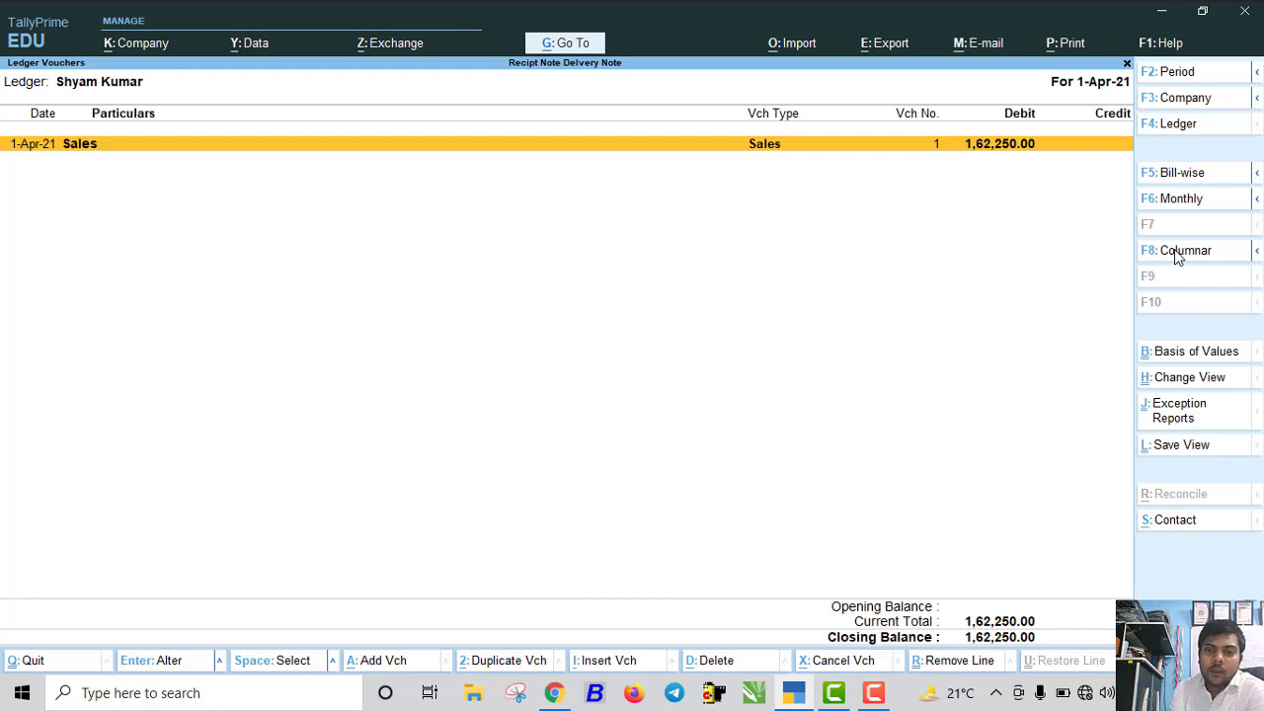
key(Escape)
Review the Ram Ltd ledger once more and return to the Account Books reports
key(Up)
key(Up)
key(Up)
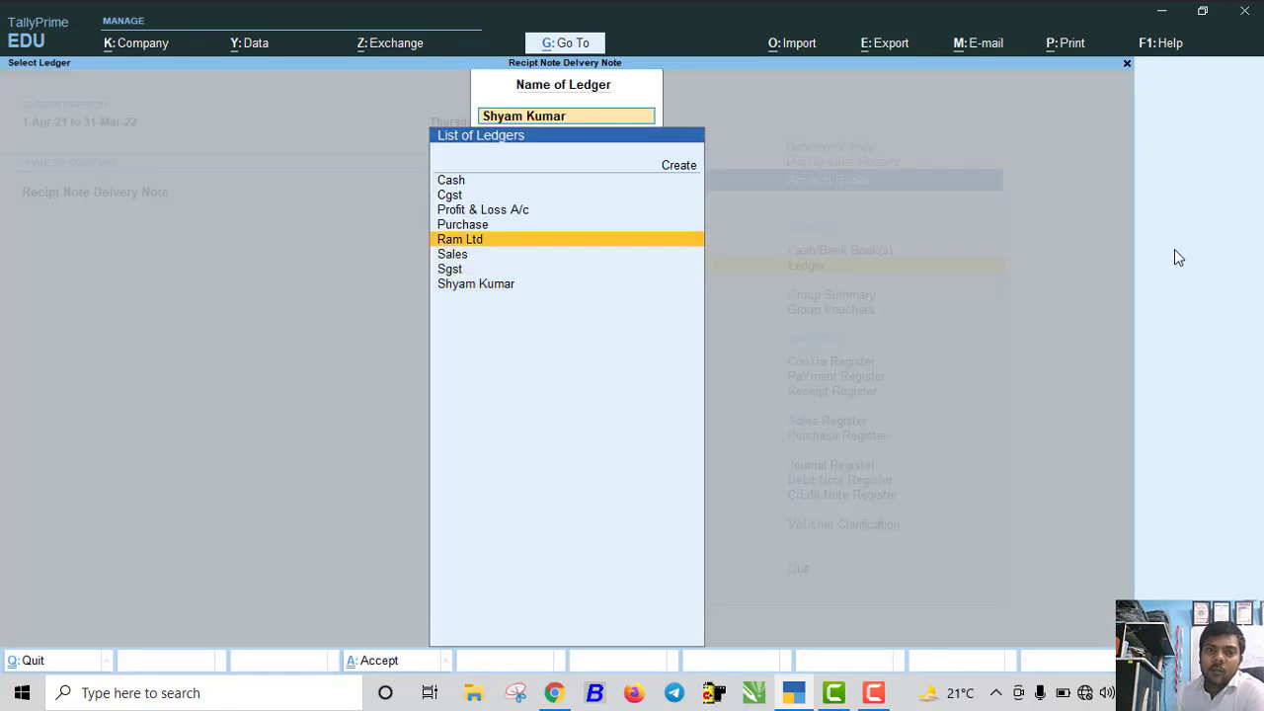
key(Return)
key(Escape)
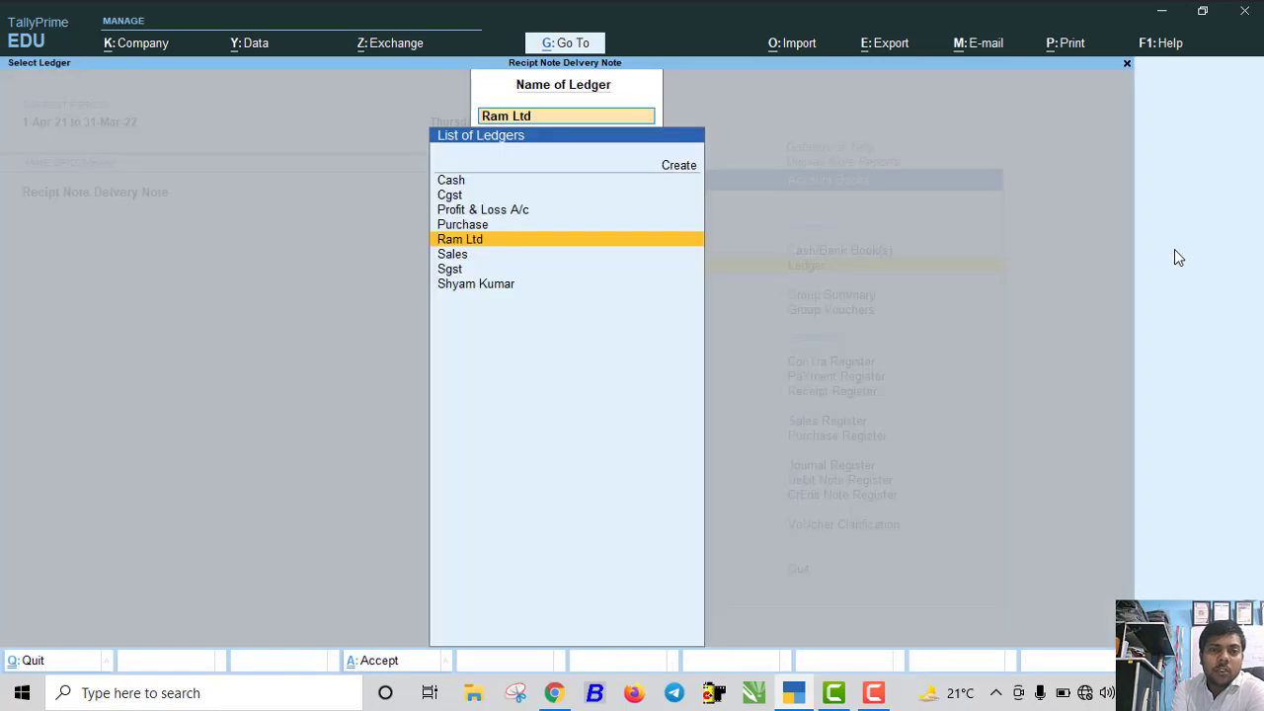
key(Escape)
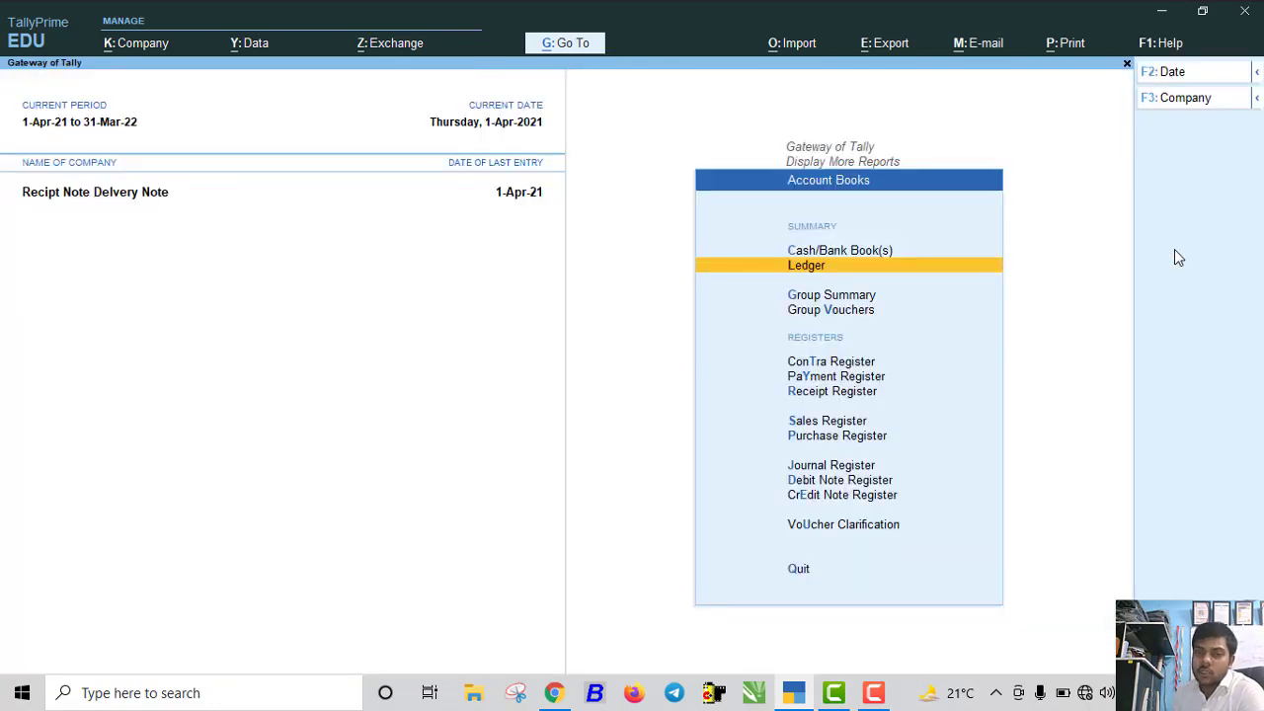
Examine the April sales vouchers in the Sales Register
key(Down)
key(Down)
key(Down)
key(Down)
key(Down)
key(Down)
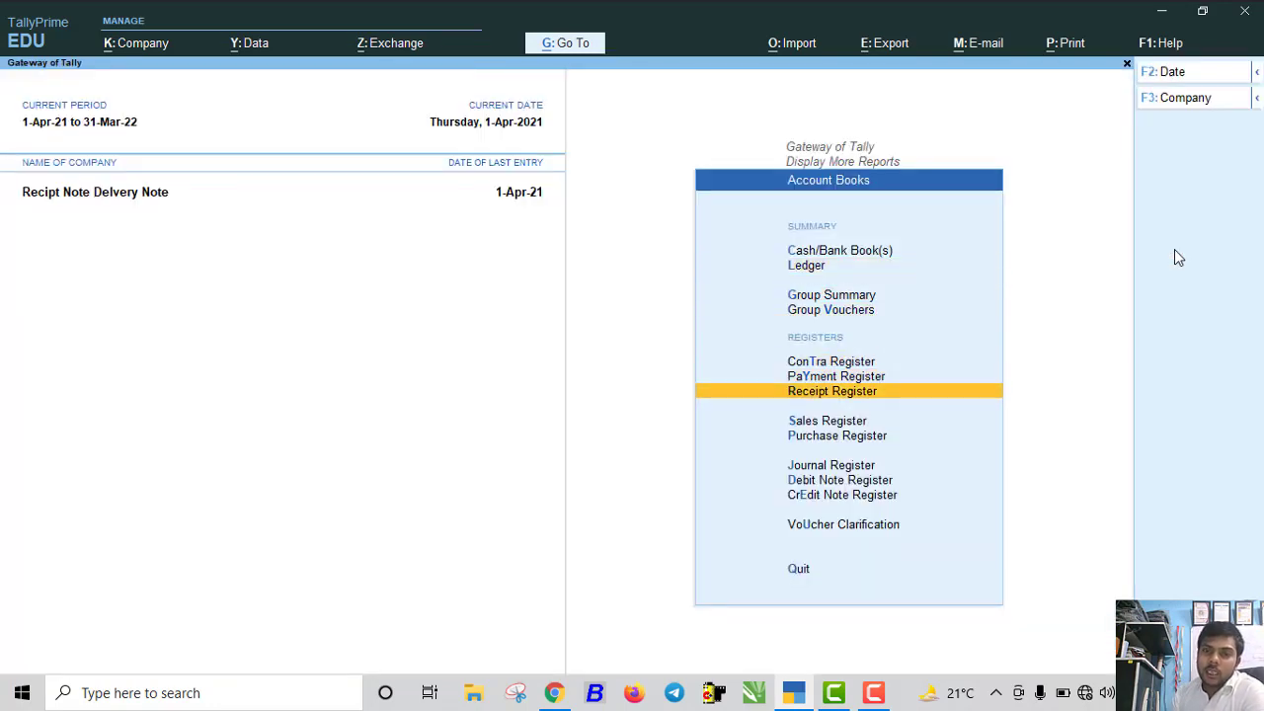
key(Return)
key(Return)
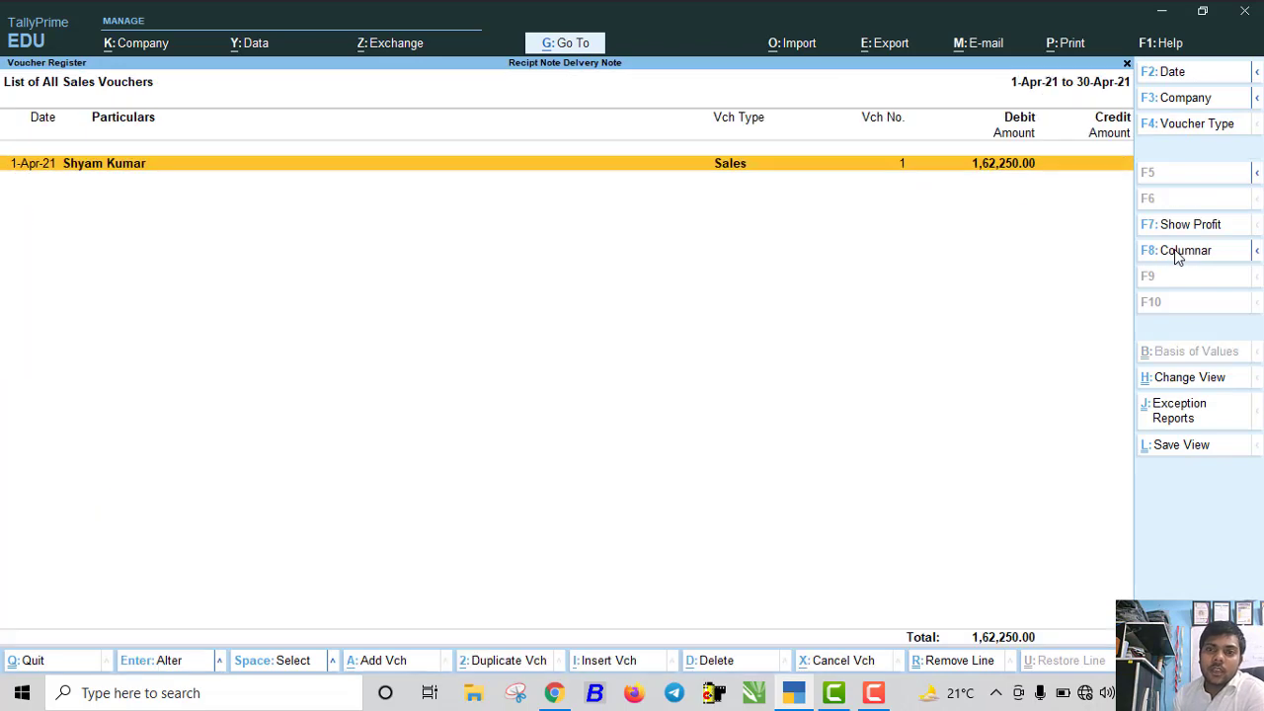
key(Escape)
key(Escape)
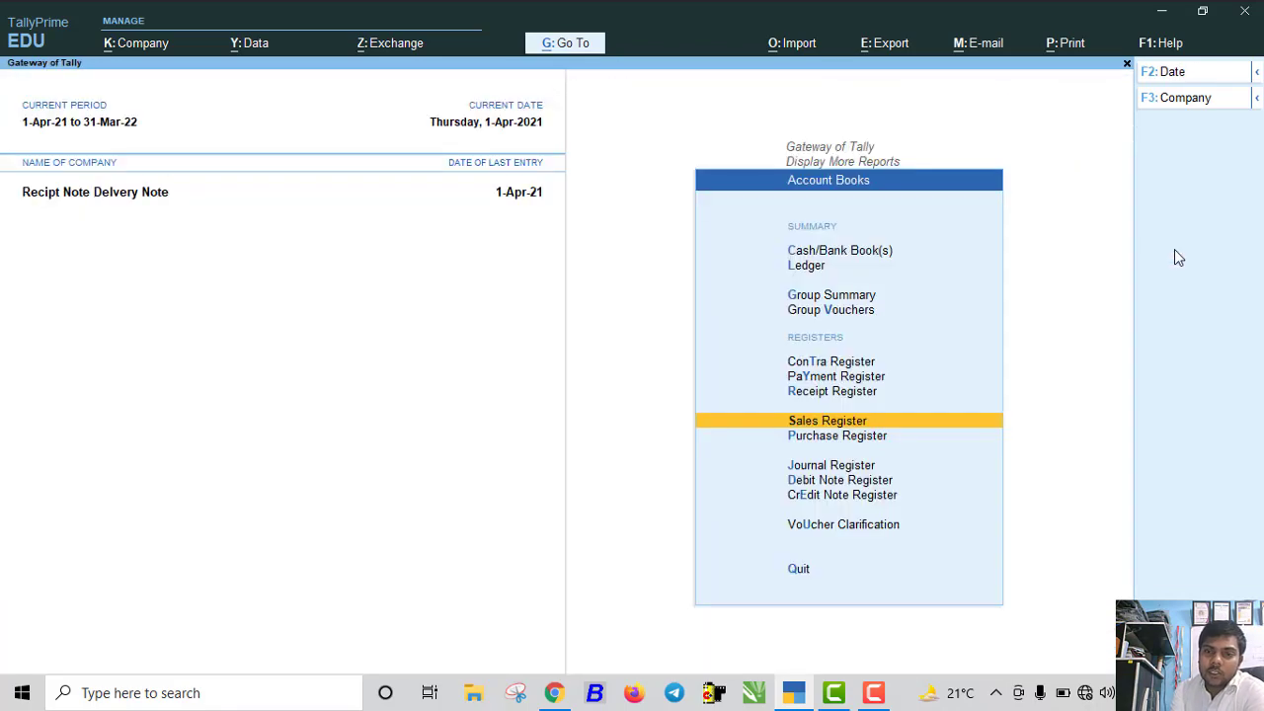
Check the Sale Bills Pending report in the Statements of Inventory for unbilled delivery notes
key(Escape)
key(Down)
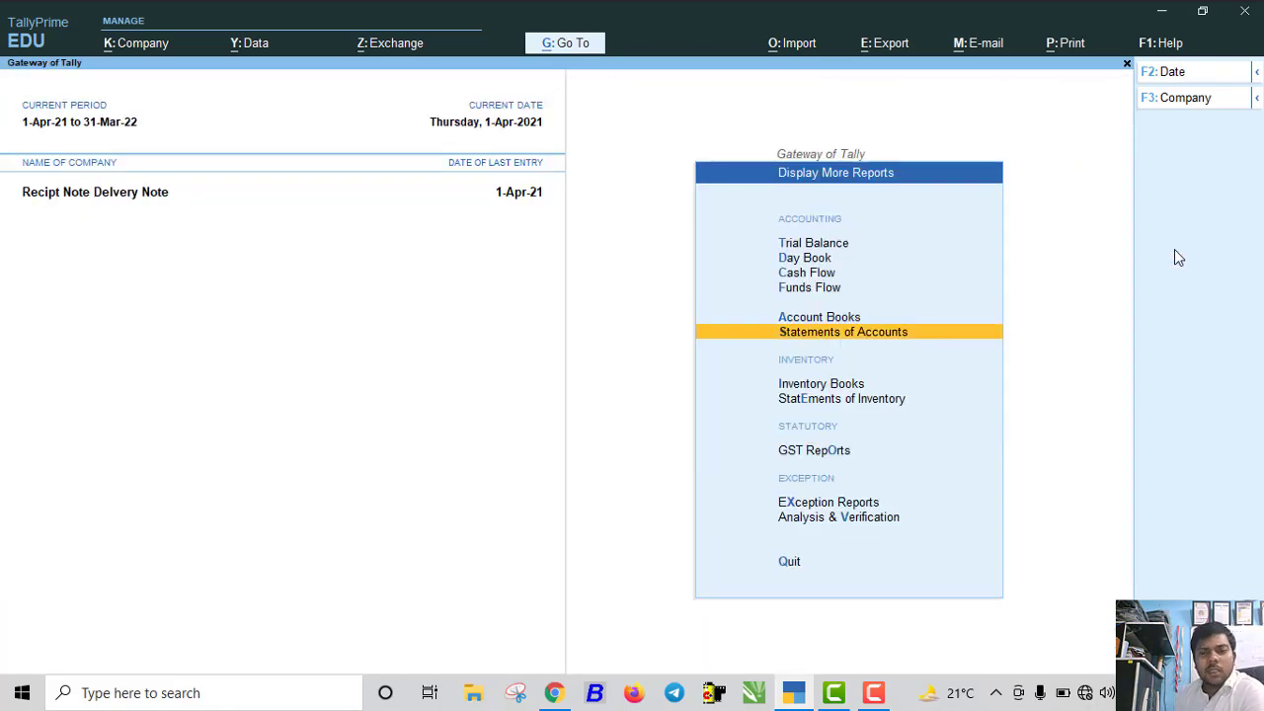
key(Down)
key(Down)
key(Up)
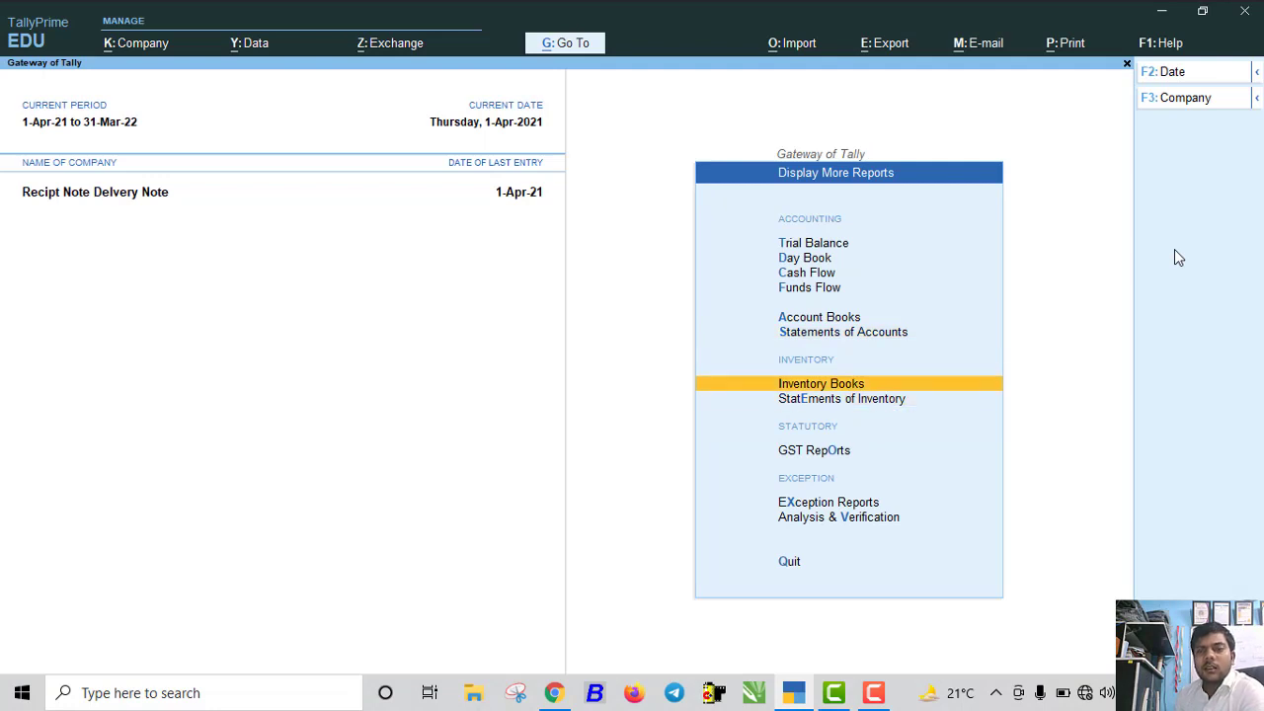
key(Down)
key(Return)
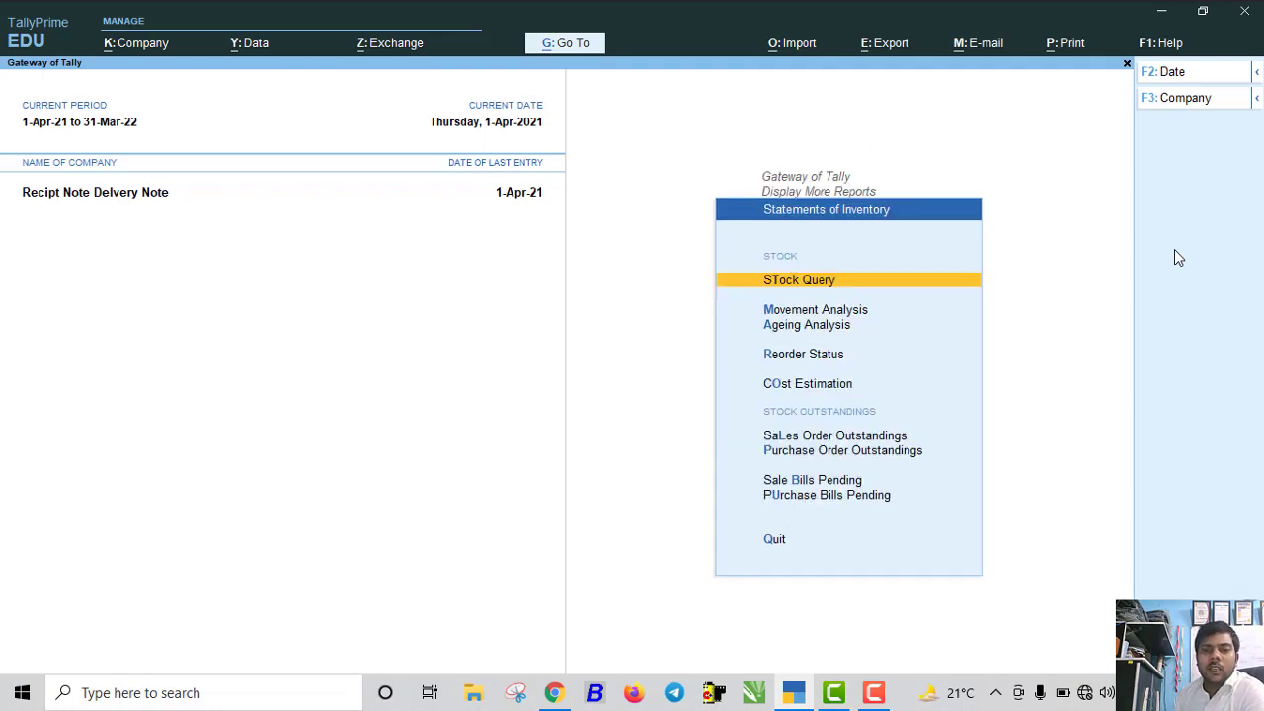
key(Down)
key(Down)
key(Down)
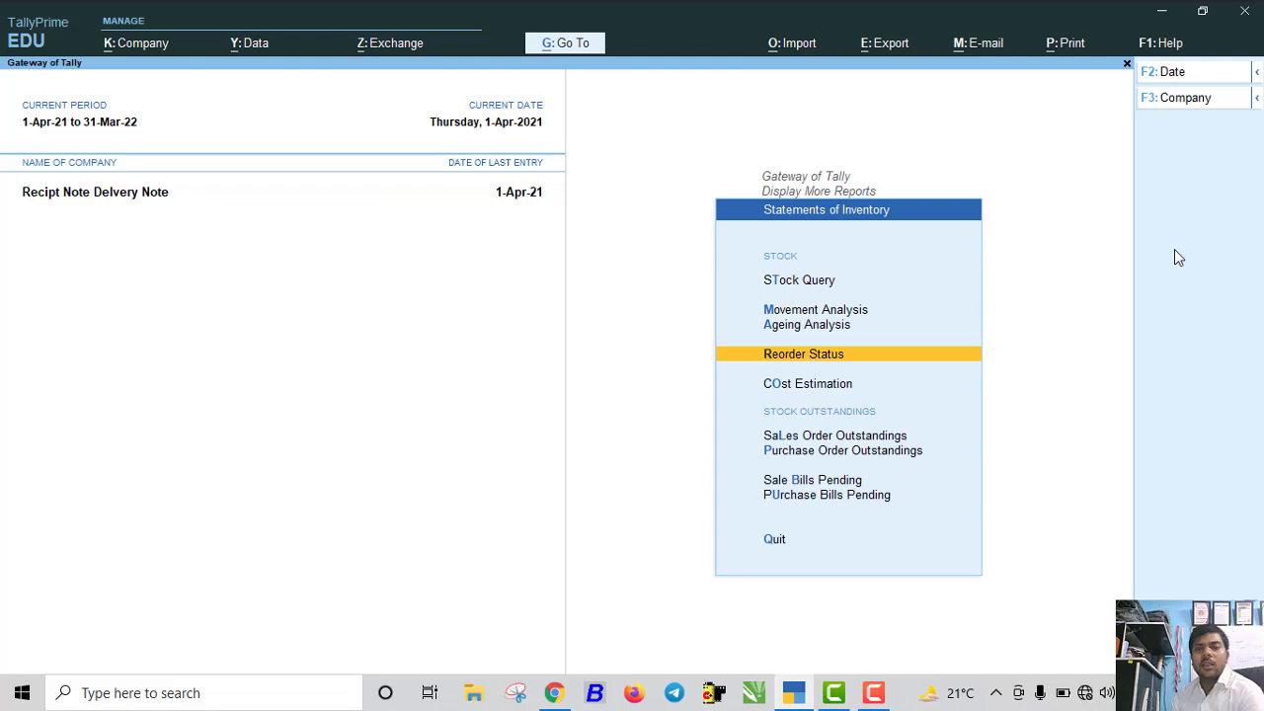
key(Escape)
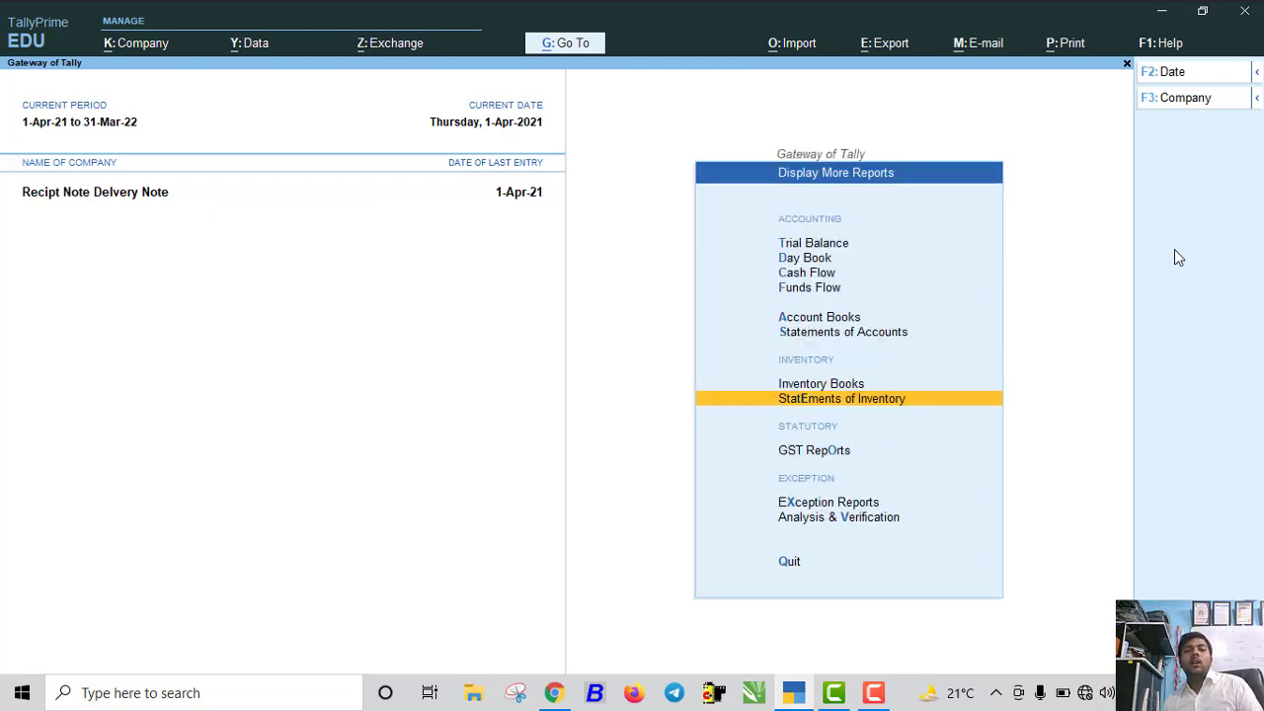
key(Return)
key(Down)
key(Down)
key(Down)
key(Down)
key(Down)
key(Down)
key(Down)
key(Down)
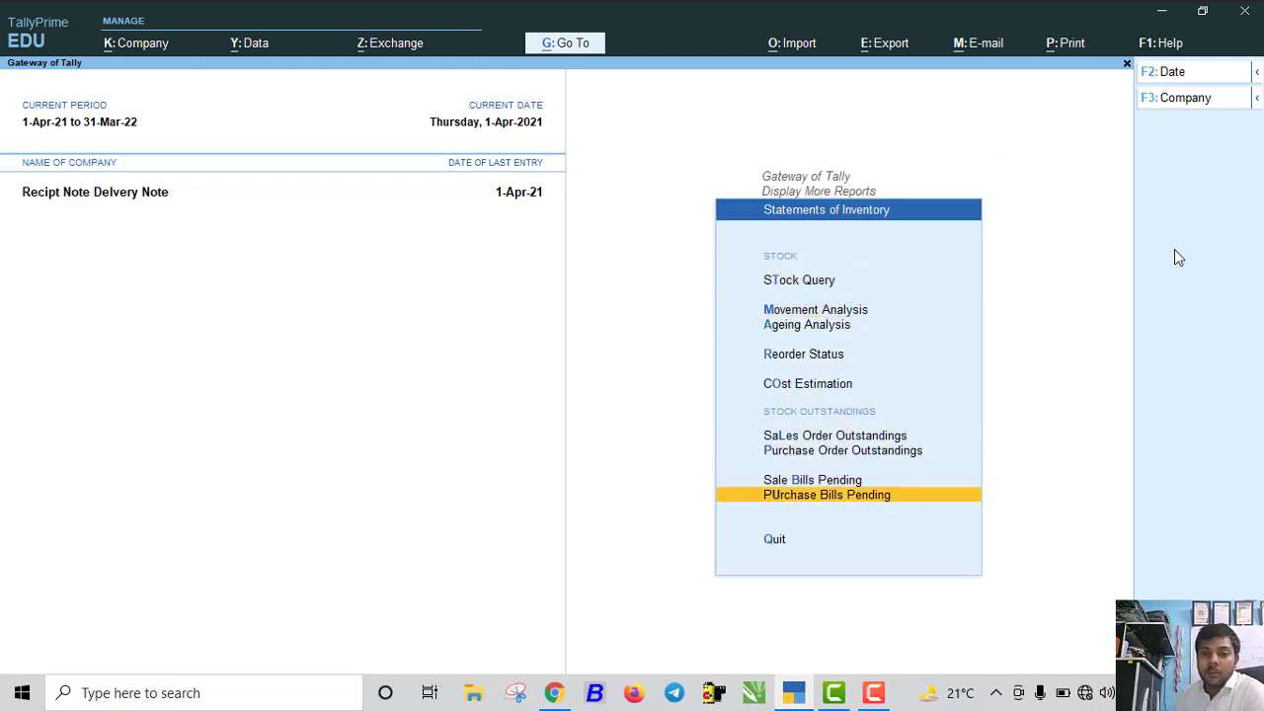
key(Up)
key(Return)
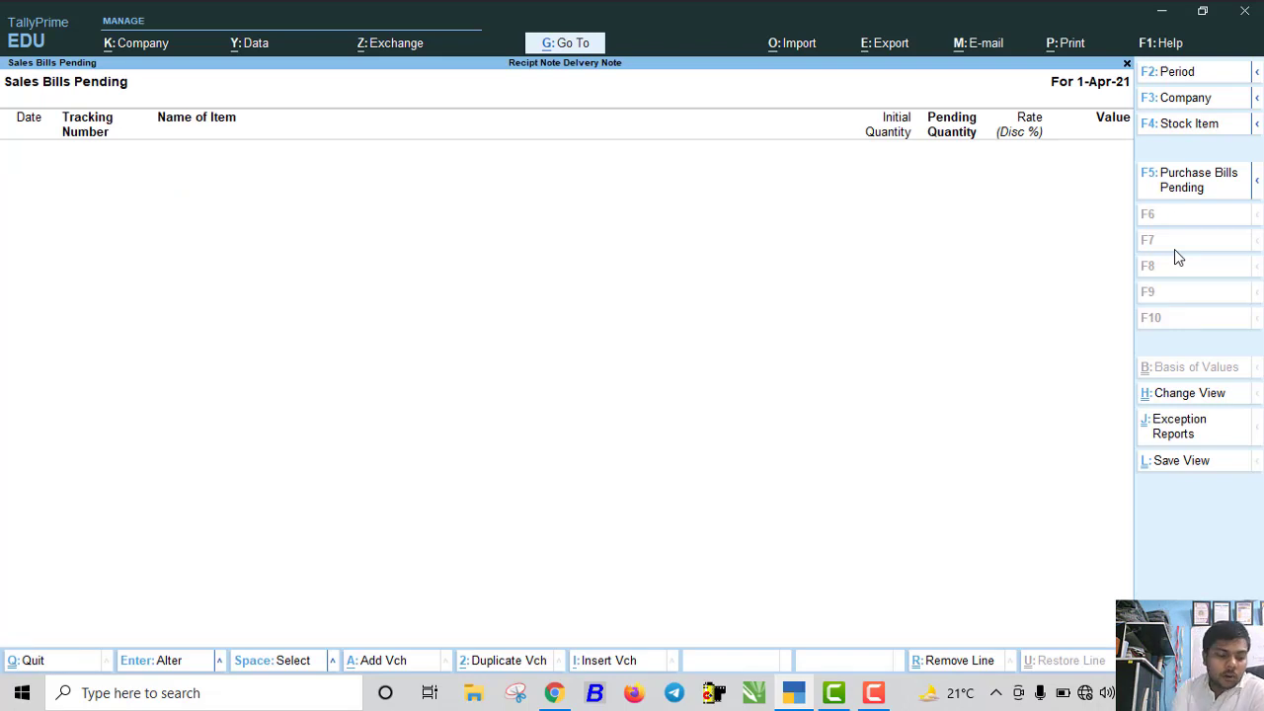
key(Escape)
key(Escape)
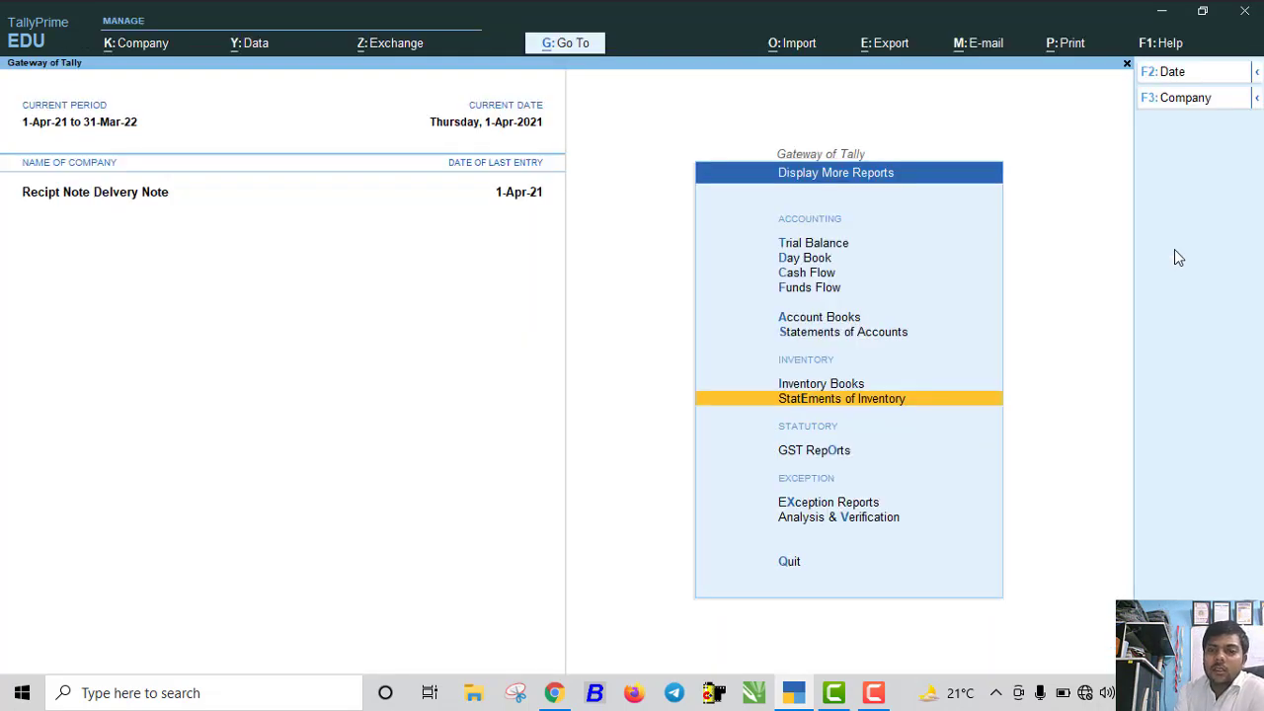
key(Return)
key(Down)
key(Down)
key(Down)
key(Down)
key(Down)
key(Down)
key(Down)
key(Down)
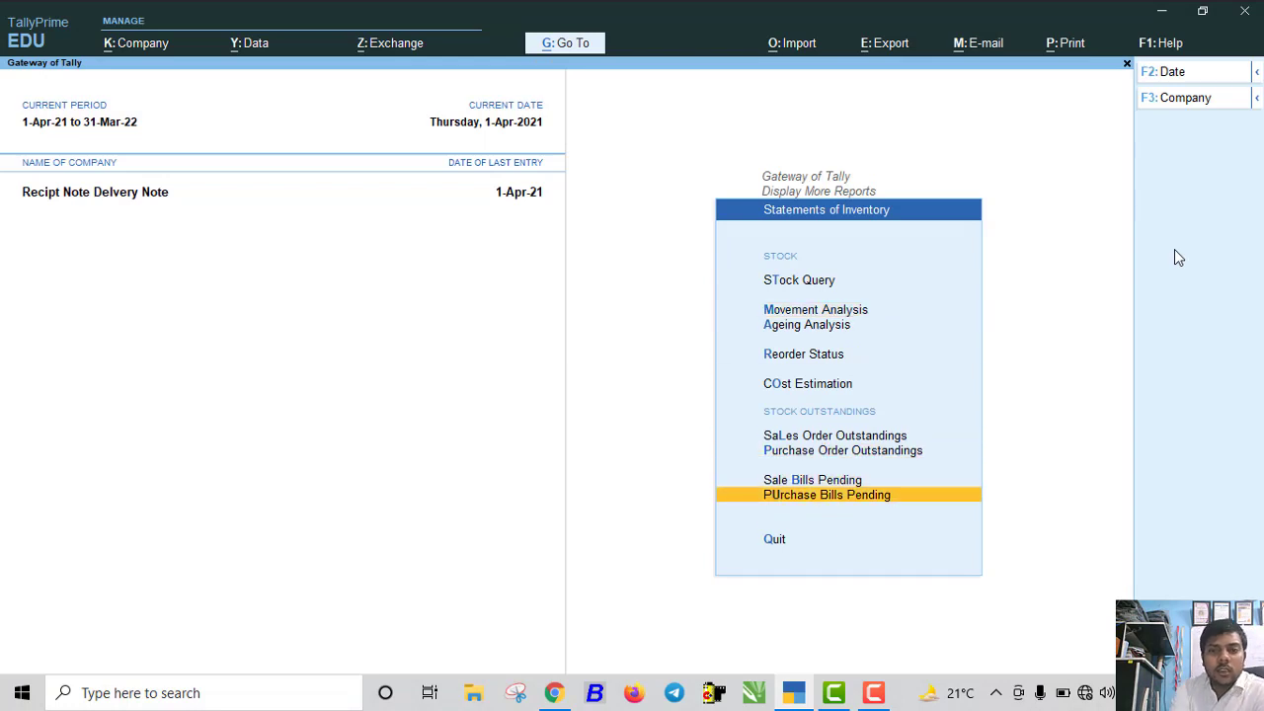
key(Escape)
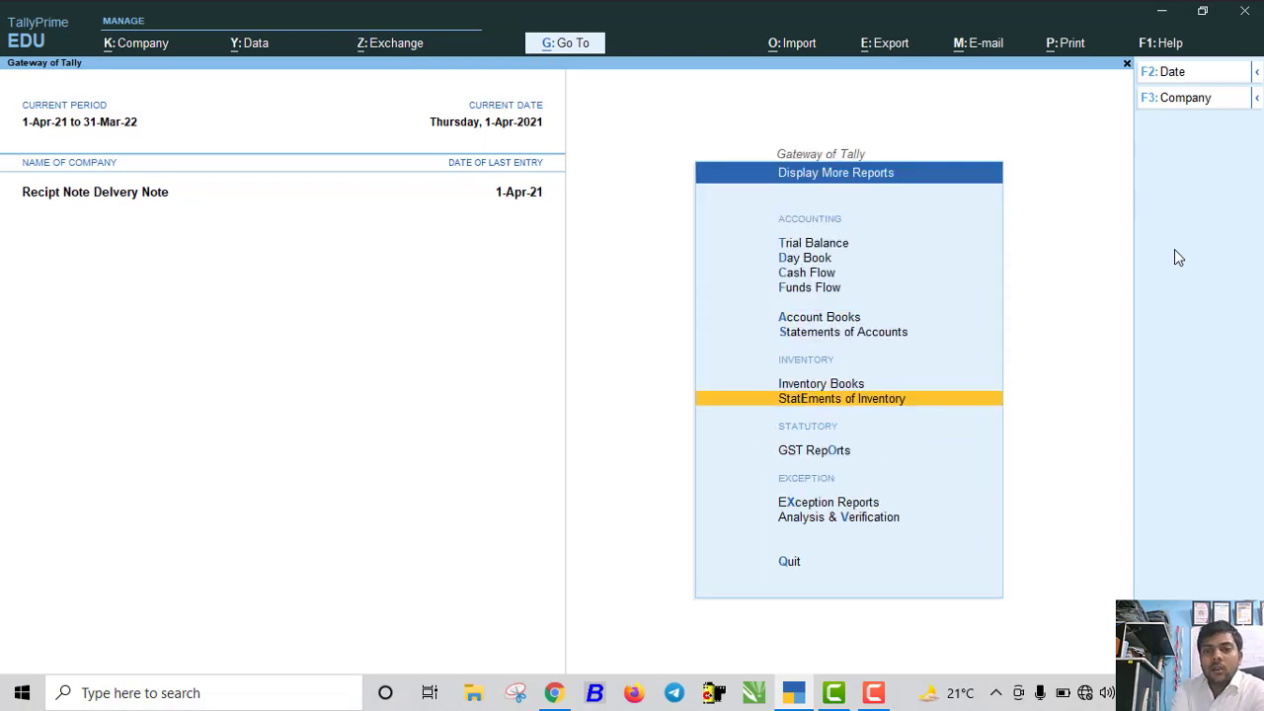
Examine the April vouchers in the Sales Orders Book and return to the Gateway of Tally
key(Up)
key(Return)
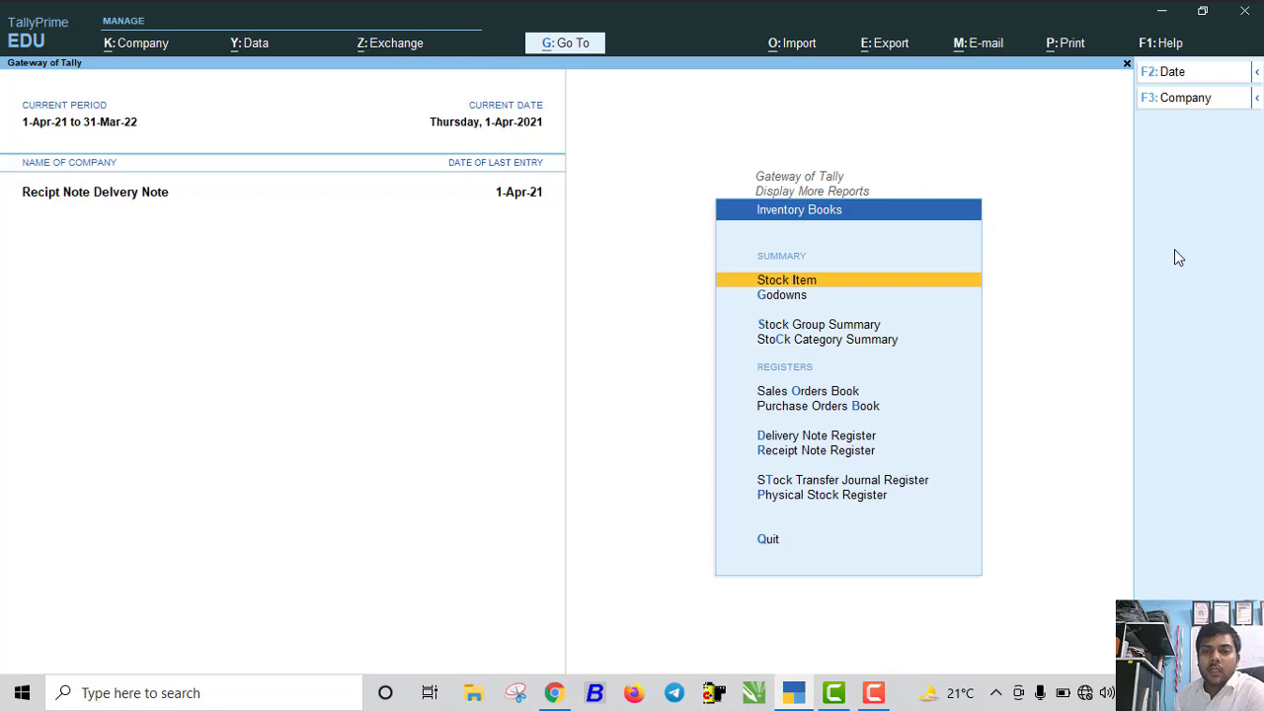
key(Down)
key(Down)
key(Down)
key(Down)
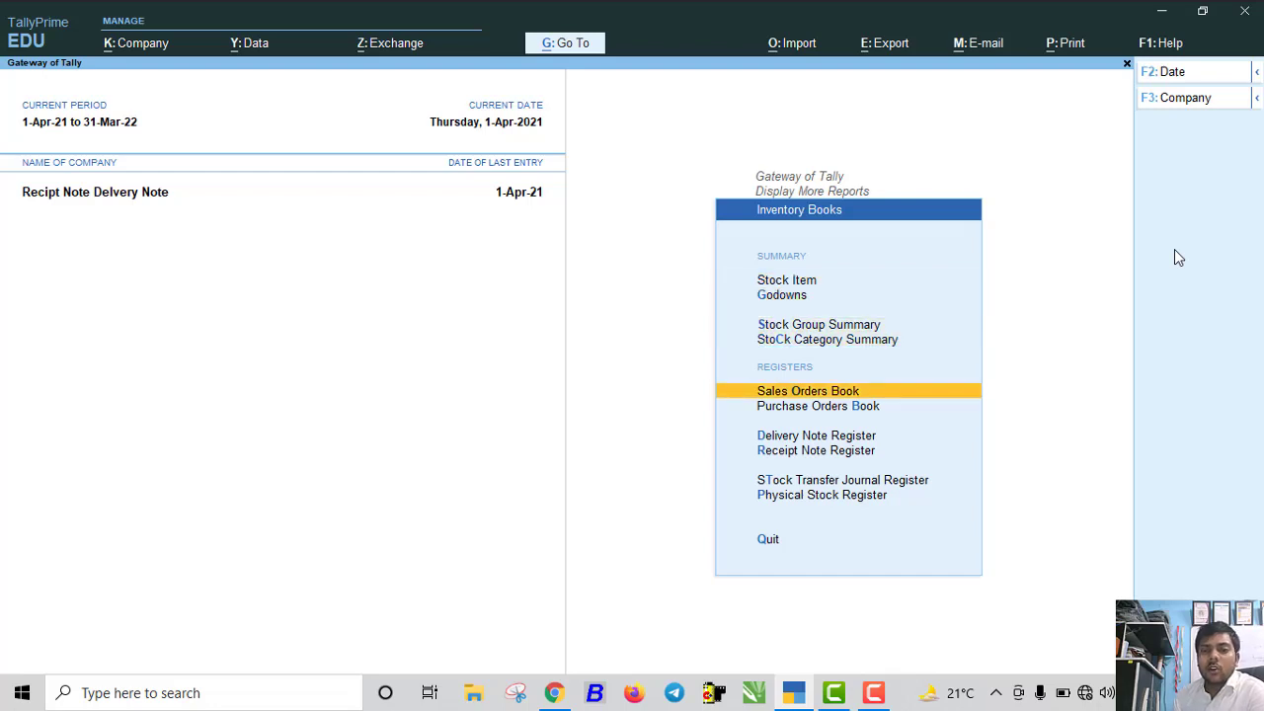
key(Return)
key(Return)
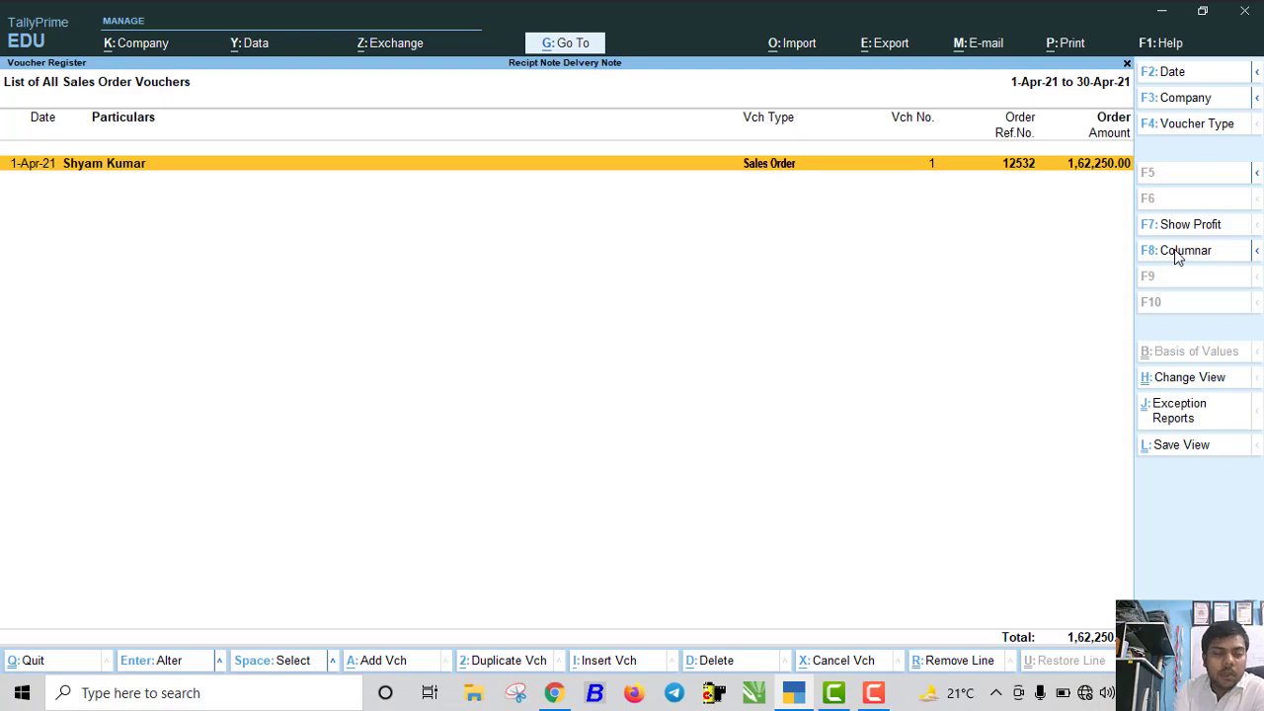
key(Escape)
key(Escape)
key(Escape)
key(Escape)
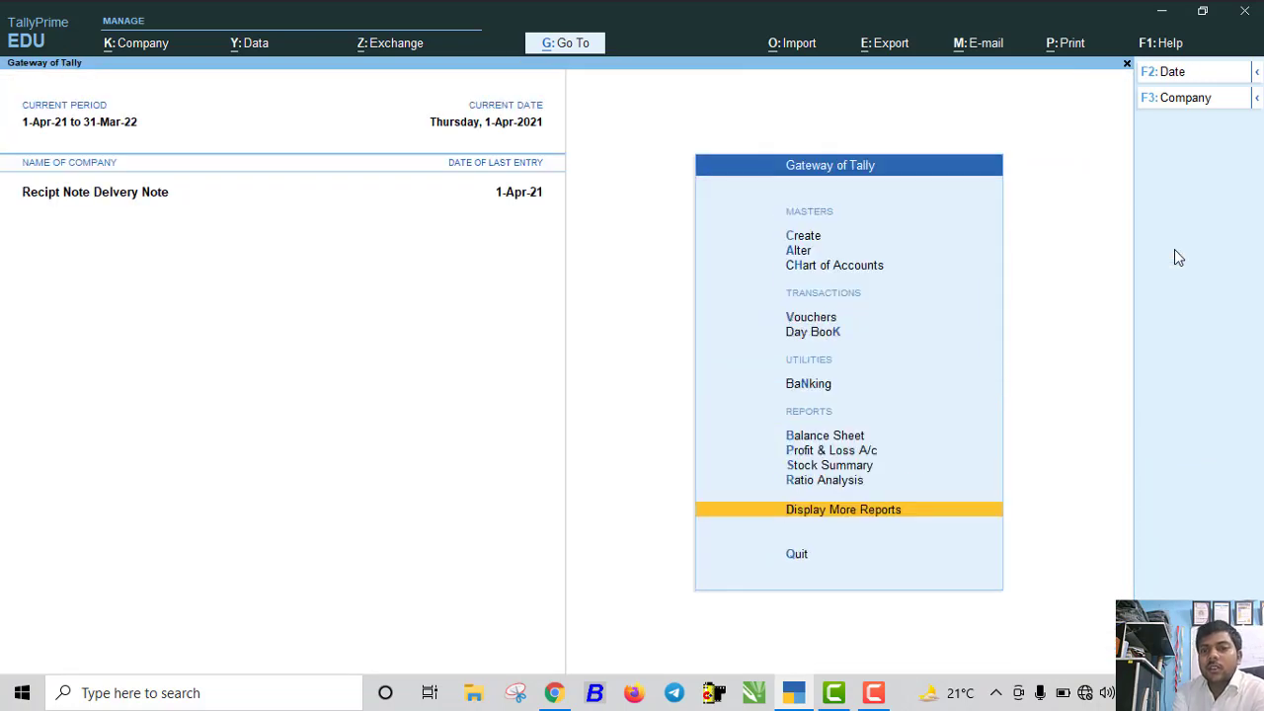
key(Escape)
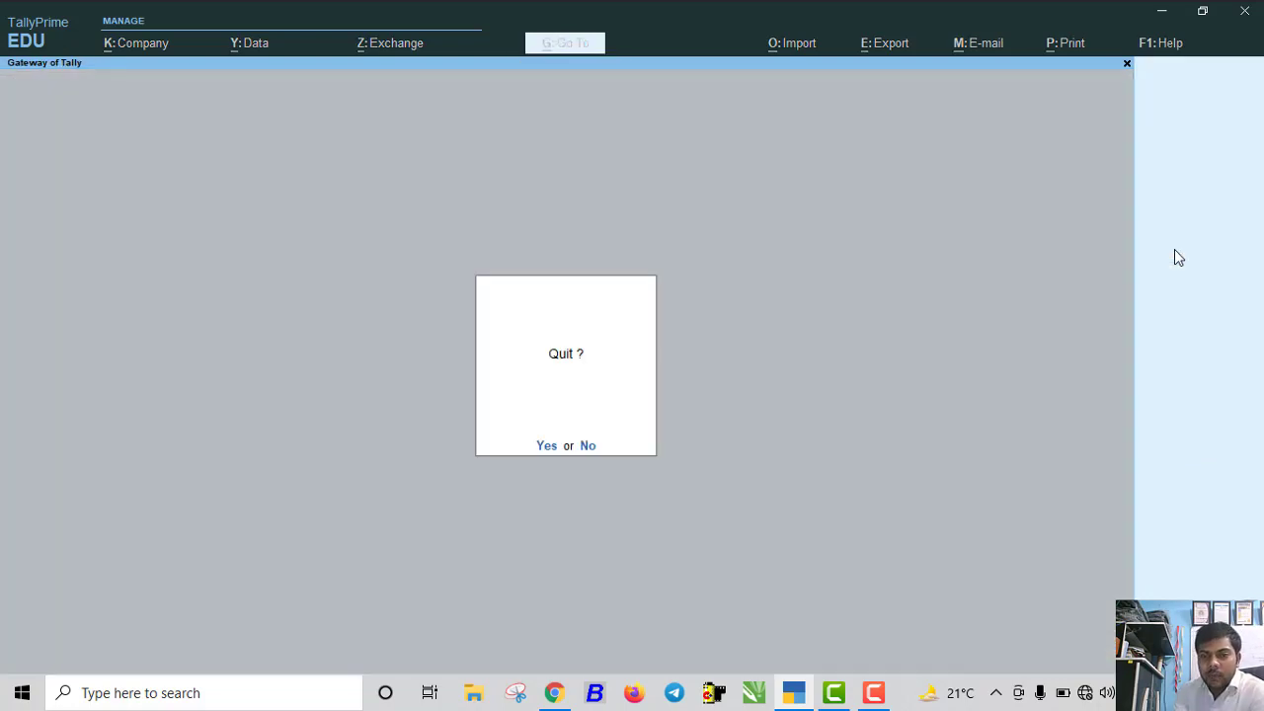
key(Escape)
Examine the Current Liabilities, Profit & Loss A/c and Current Assets entries in the Balance Sheet
key(b)
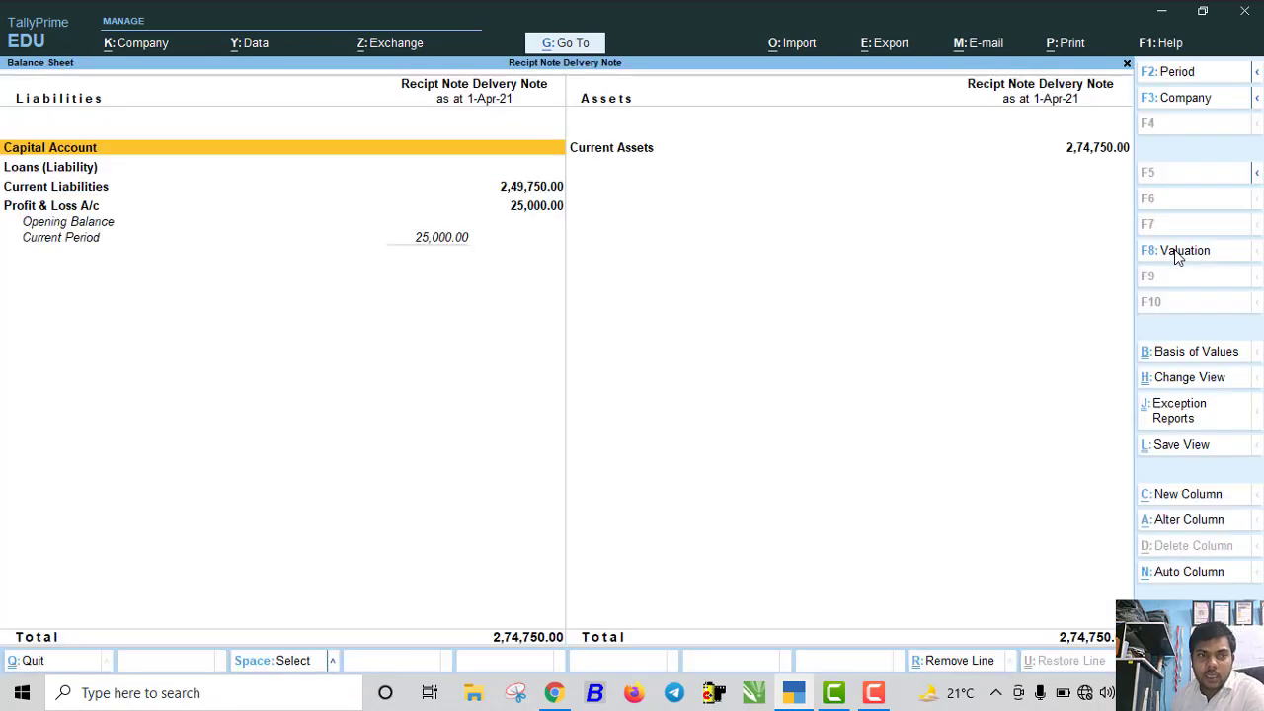
key(Down)
key(Down)
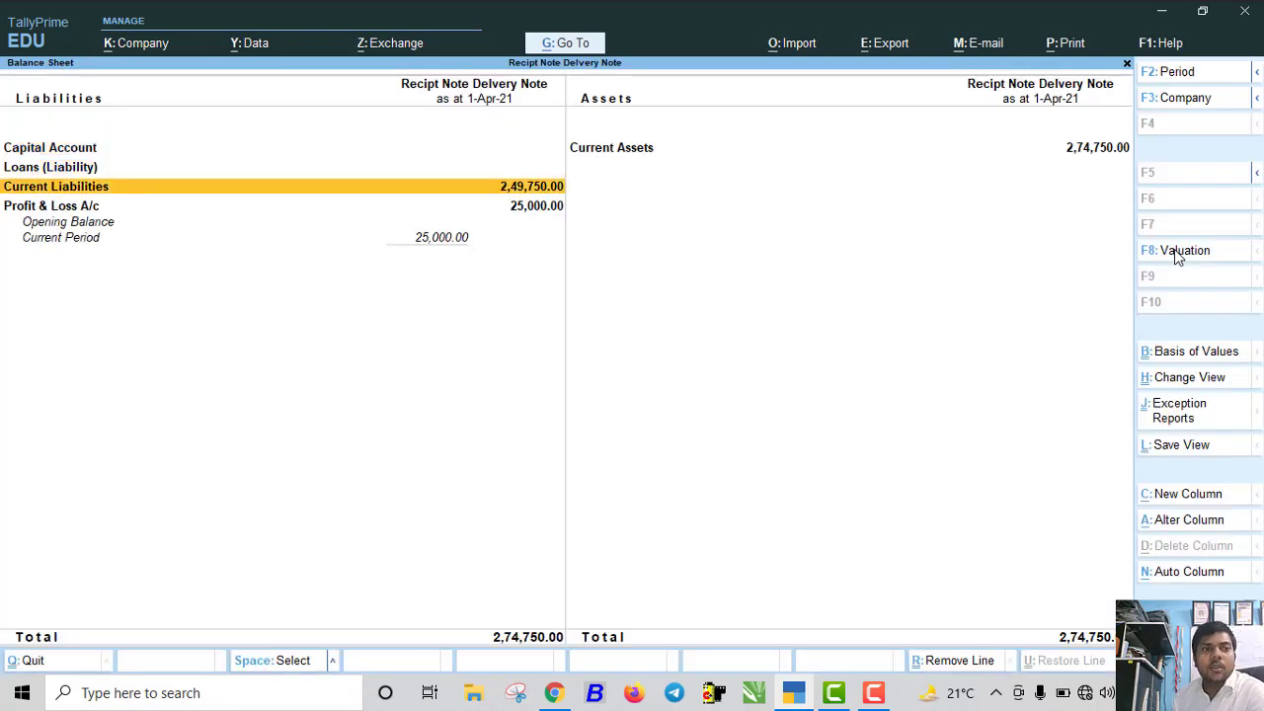
key(Down)
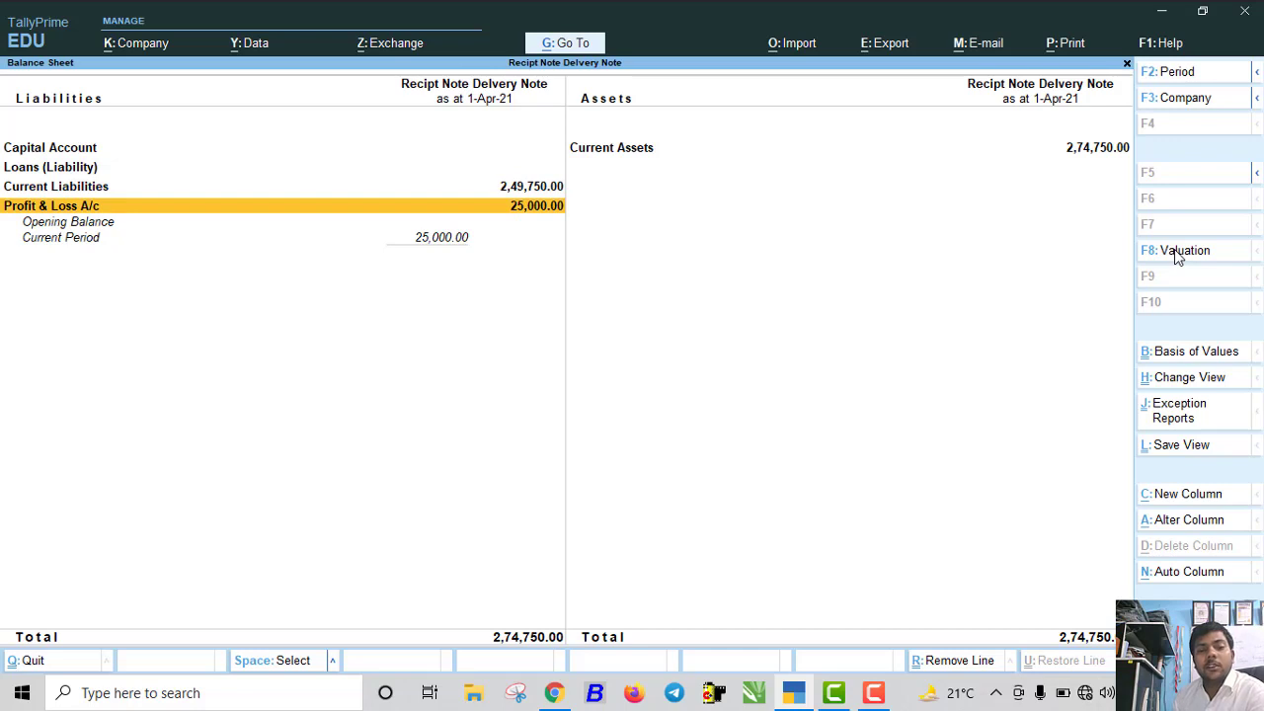
key(Right)
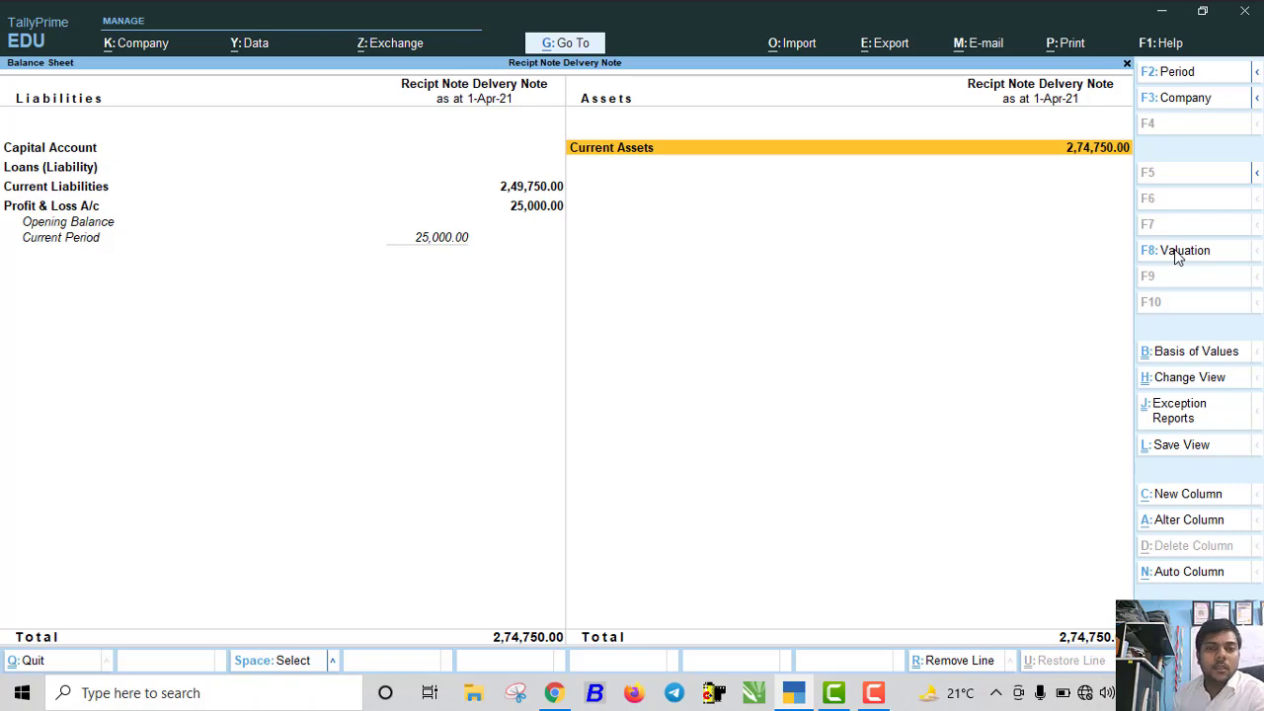
key(Escape)
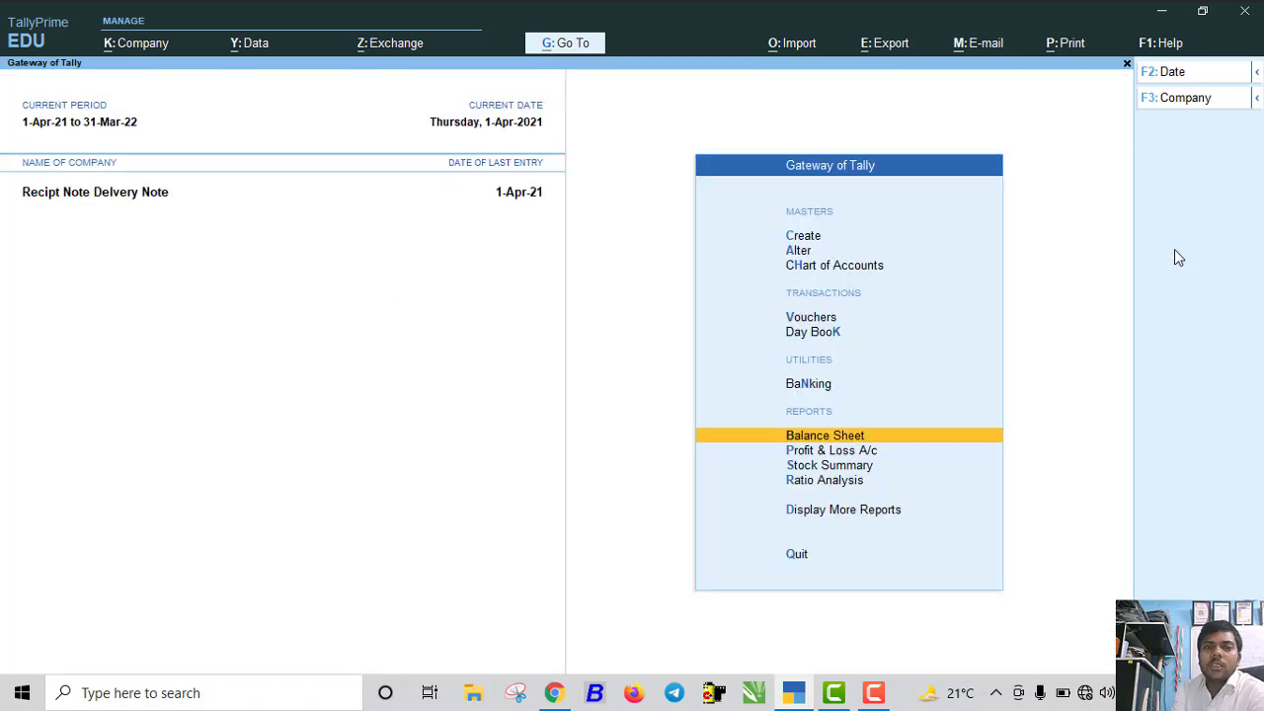